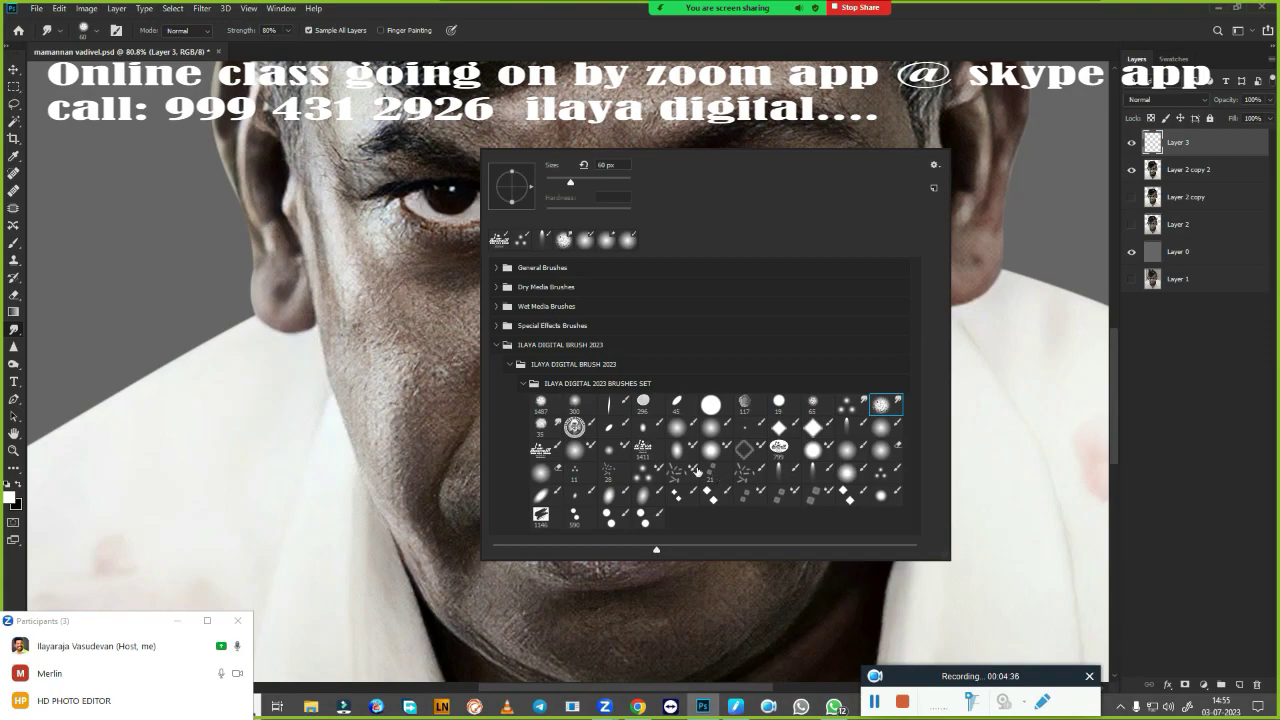
- Choose the 60 px Smudge preset at 80% strength from the Brush Preset picker
left_click(543, 473)
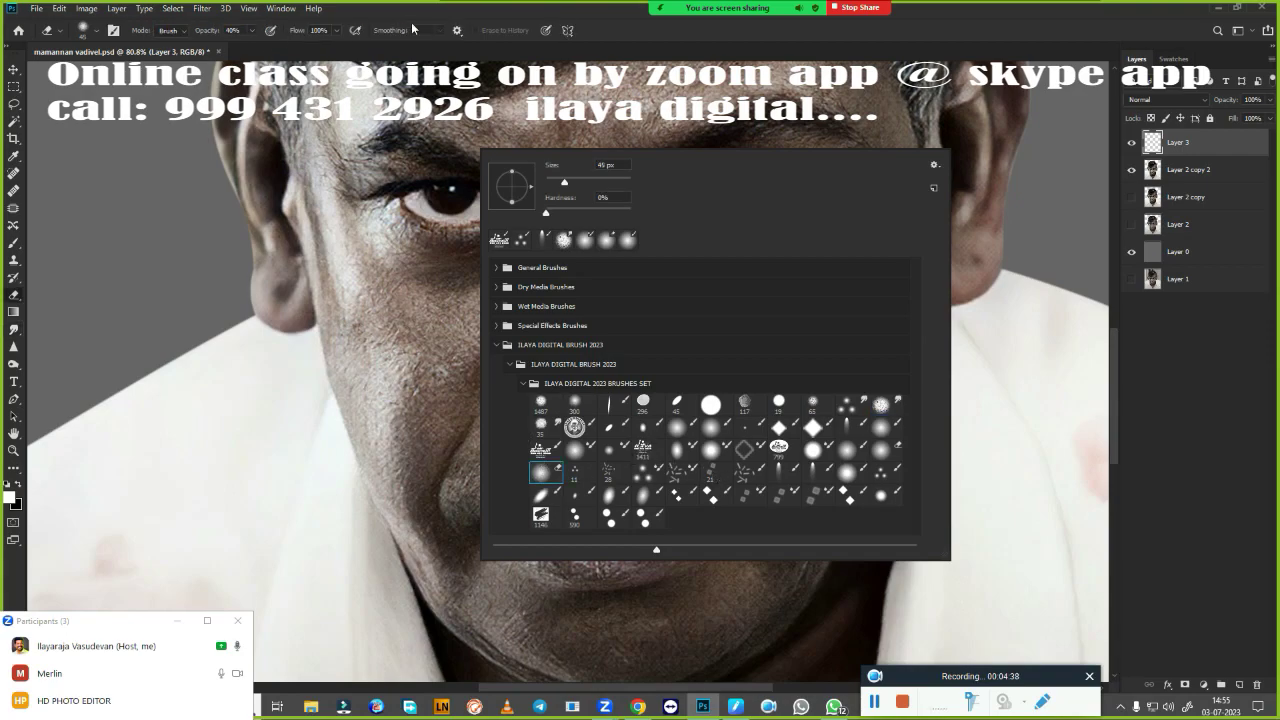
left_click(849, 496)
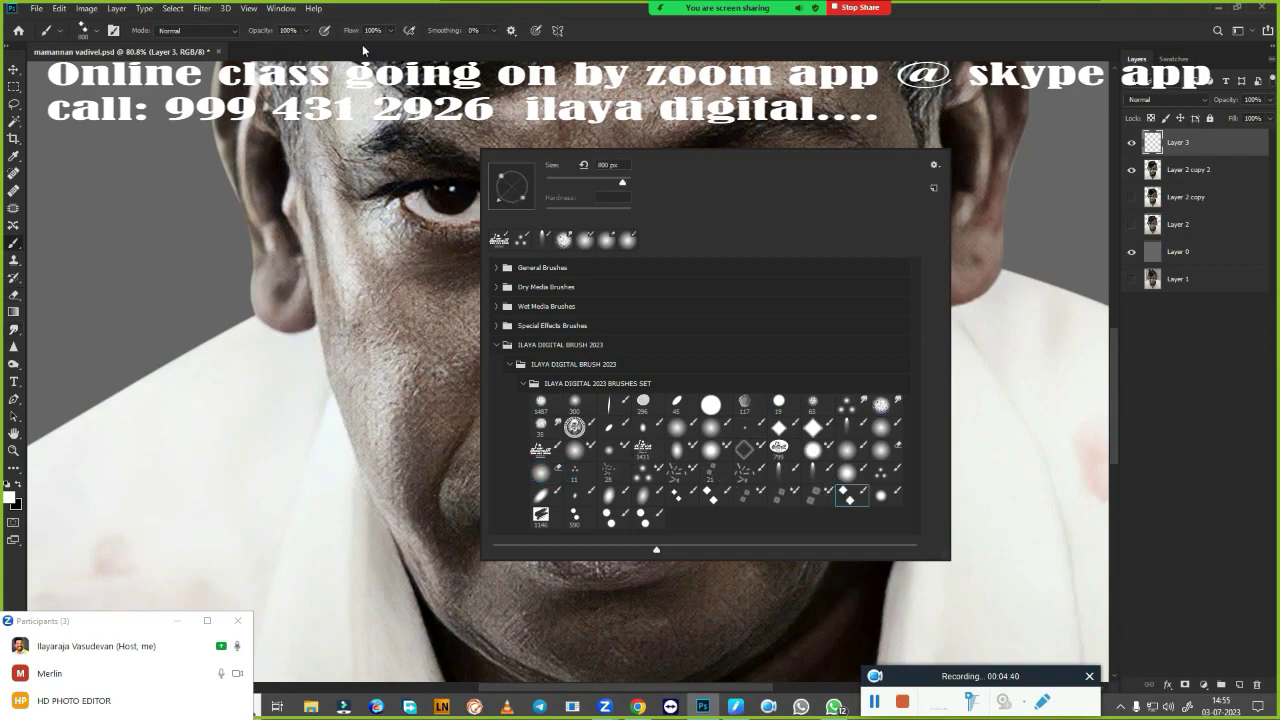
left_click(711, 497)
left_click(777, 472)
left_click(884, 402)
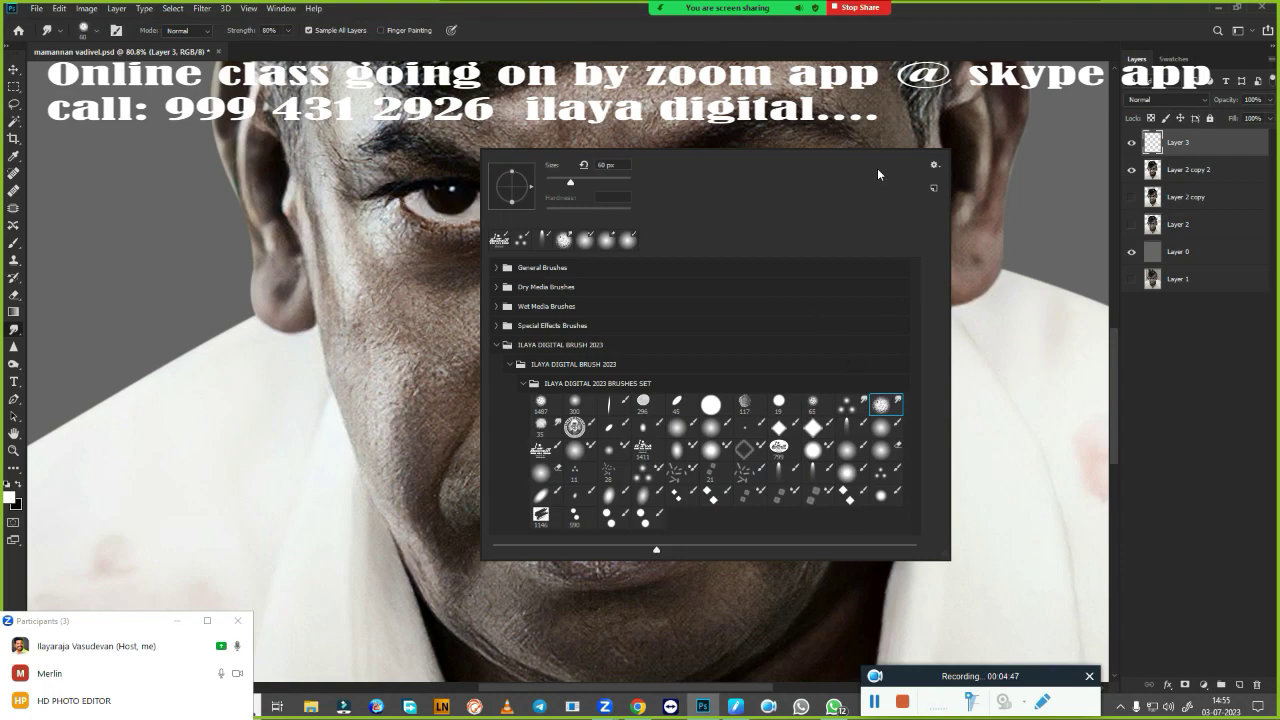
left_click(723, 42)
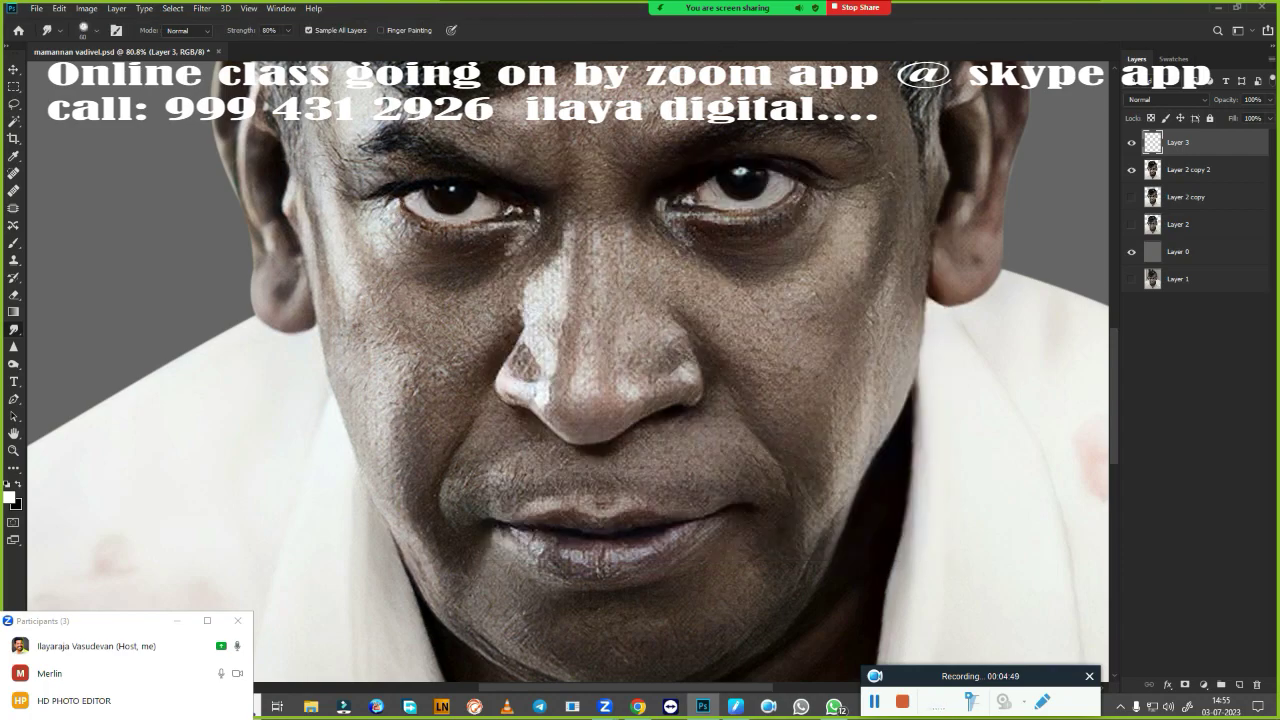
- Zoom in on the nostril, cancel the Image Size dialog, and centre the nose and lips
mouse_move(645, 384)
left_mouse_down()
mouse_move(714, 366)
mouse_move(737, 374)
mouse_move(710, 358)
left_mouse_up()
key("ctrl+alt+i")
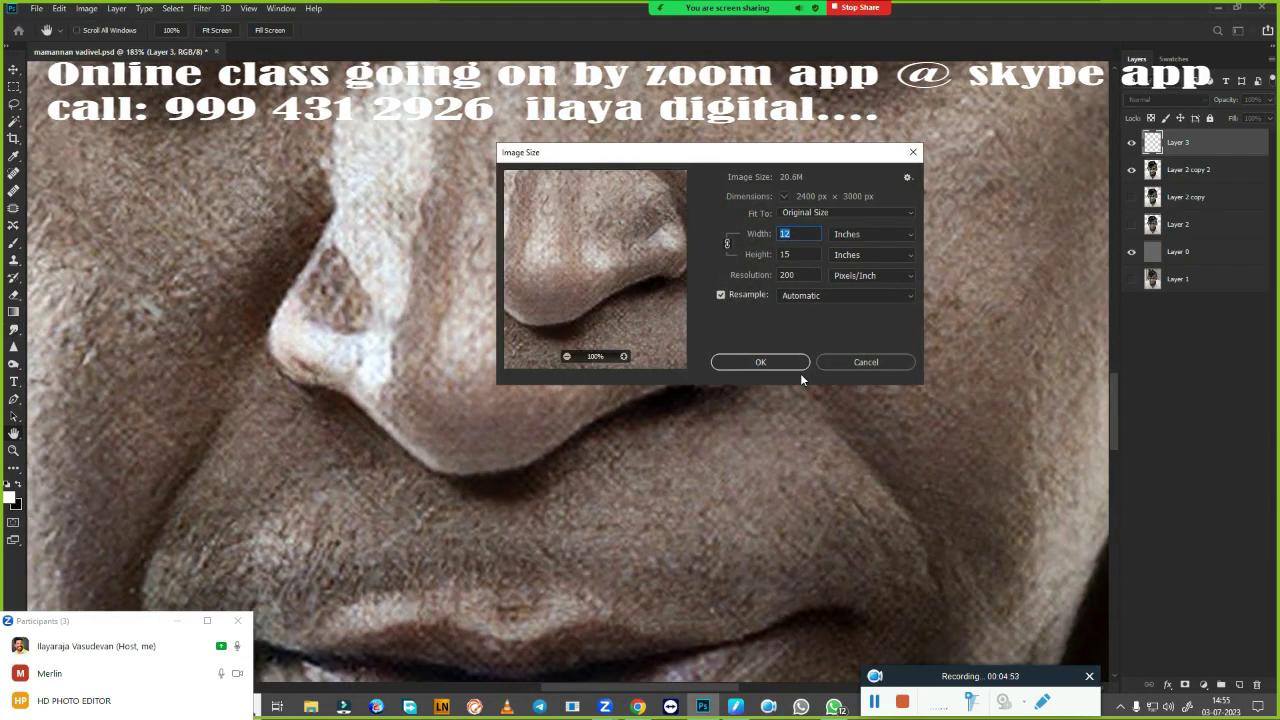
left_click(913, 152)
mouse_move(758, 330)
left_mouse_down()
mouse_move(769, 366)
mouse_move(758, 354)
left_mouse_up()
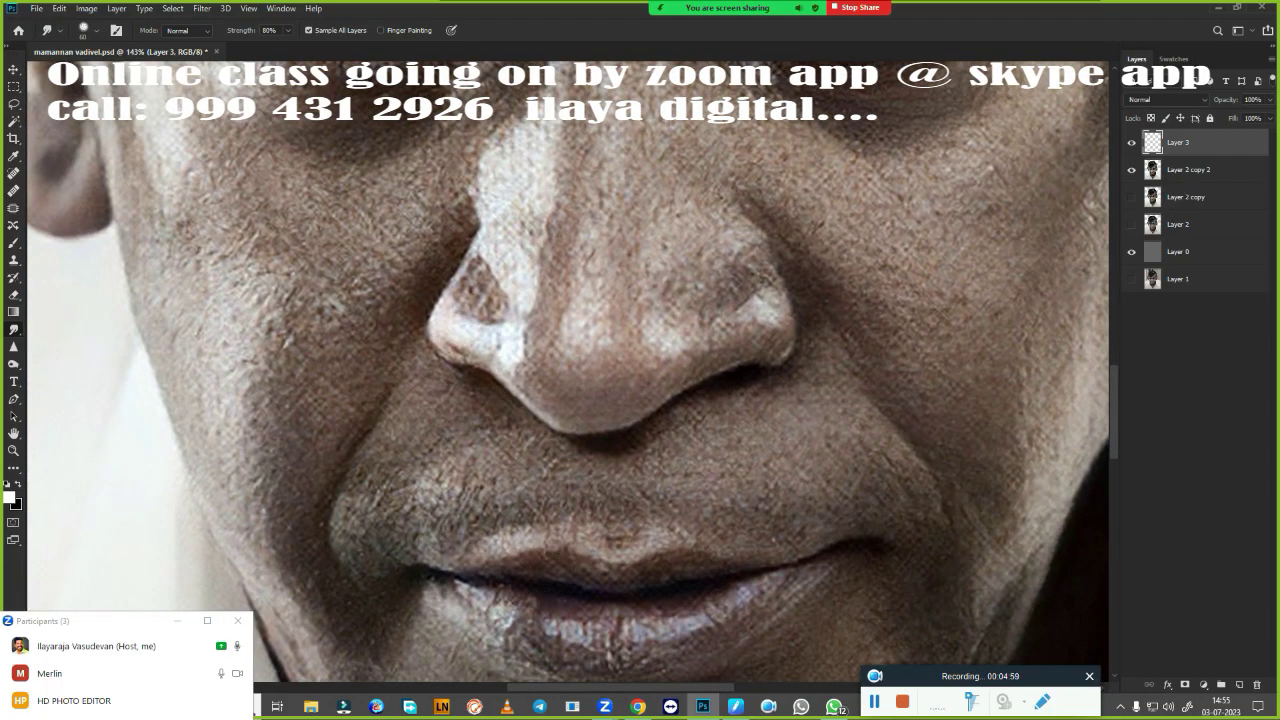
key("p")
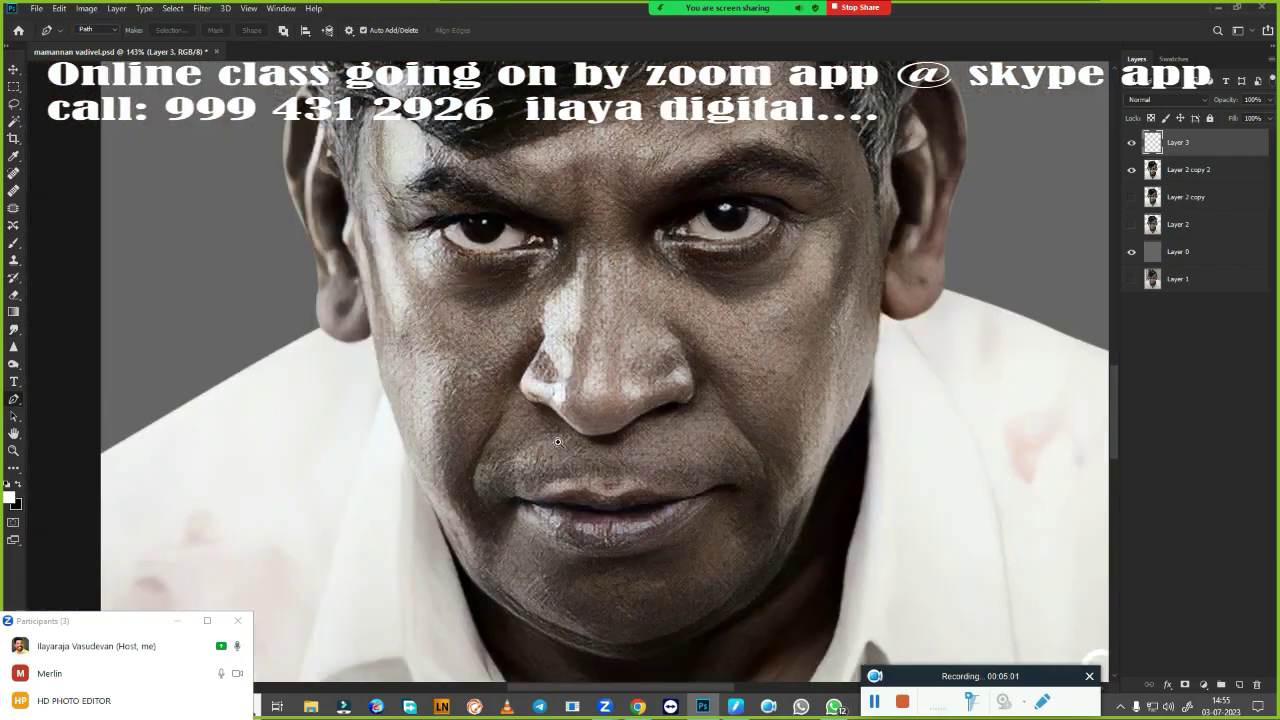
scroll(562, 443, "down", 3)
scroll(562, 443, "up", 3)
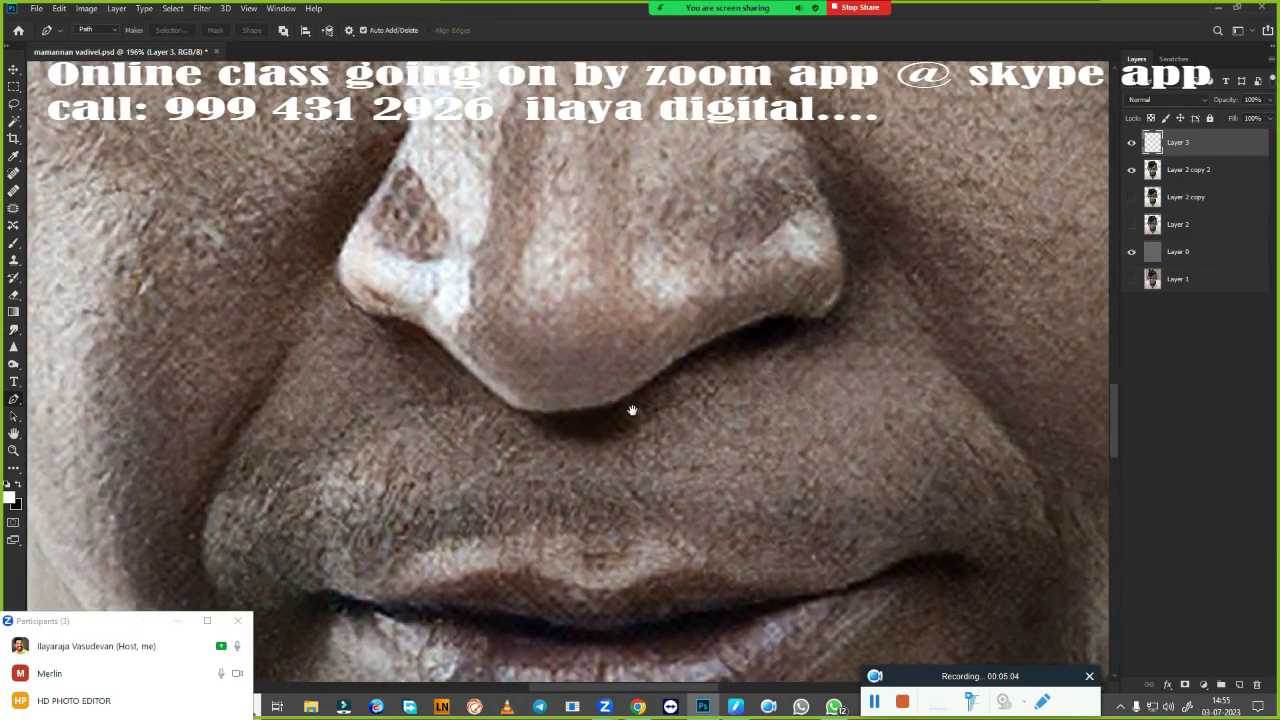
left_click_drag(632, 410, 659, 414)
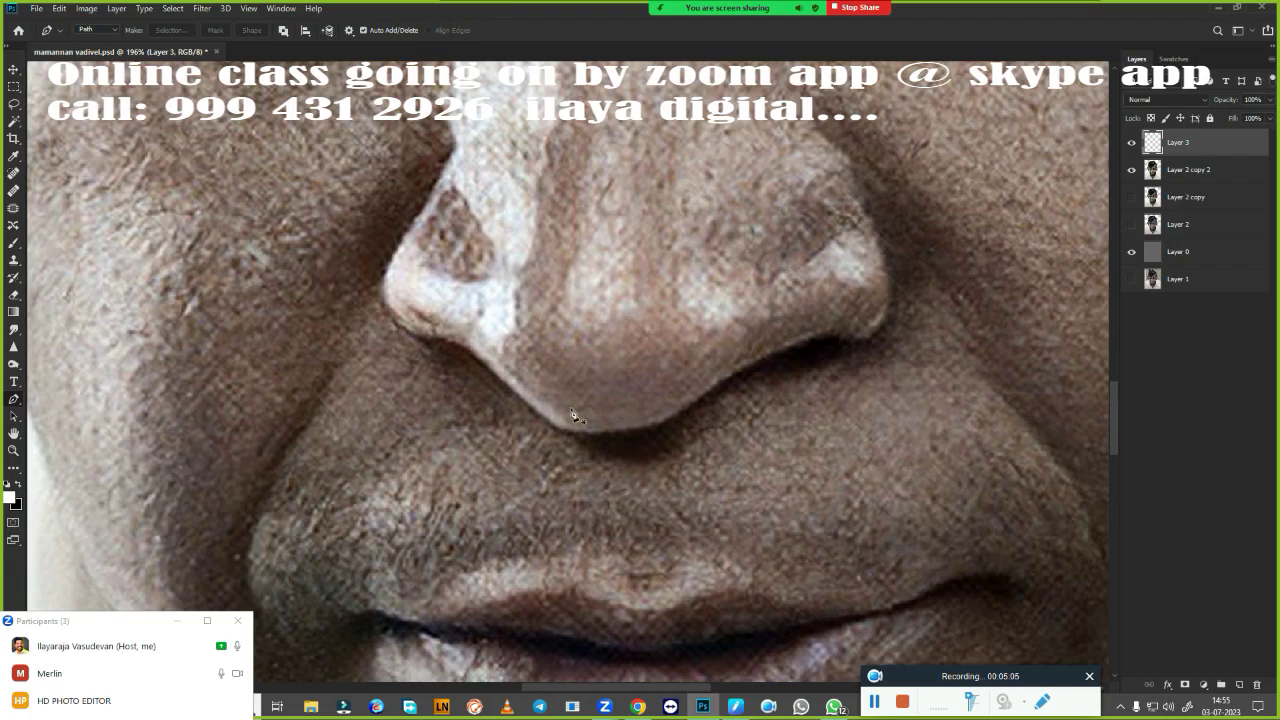
- Return to the Smudge tool and settle the zoom around the nose
key("r")
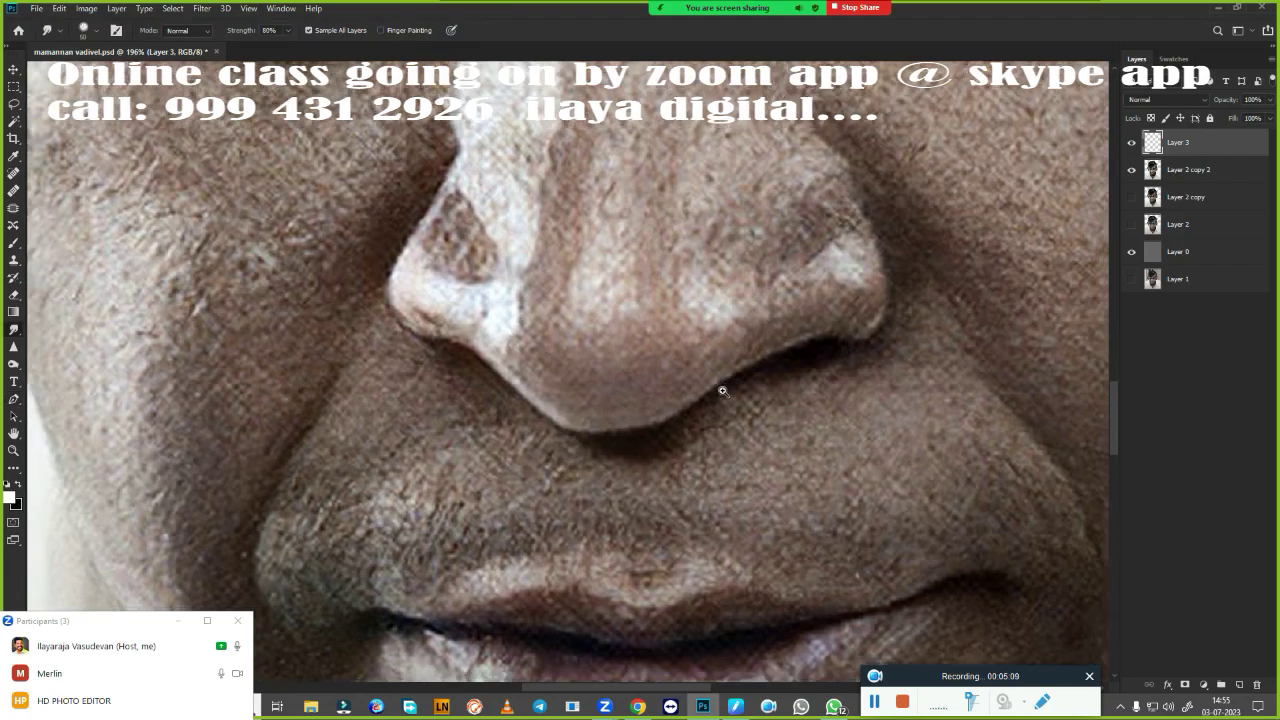
scroll(700, 400, "down", 2)
scroll(707, 420, "up", 2)
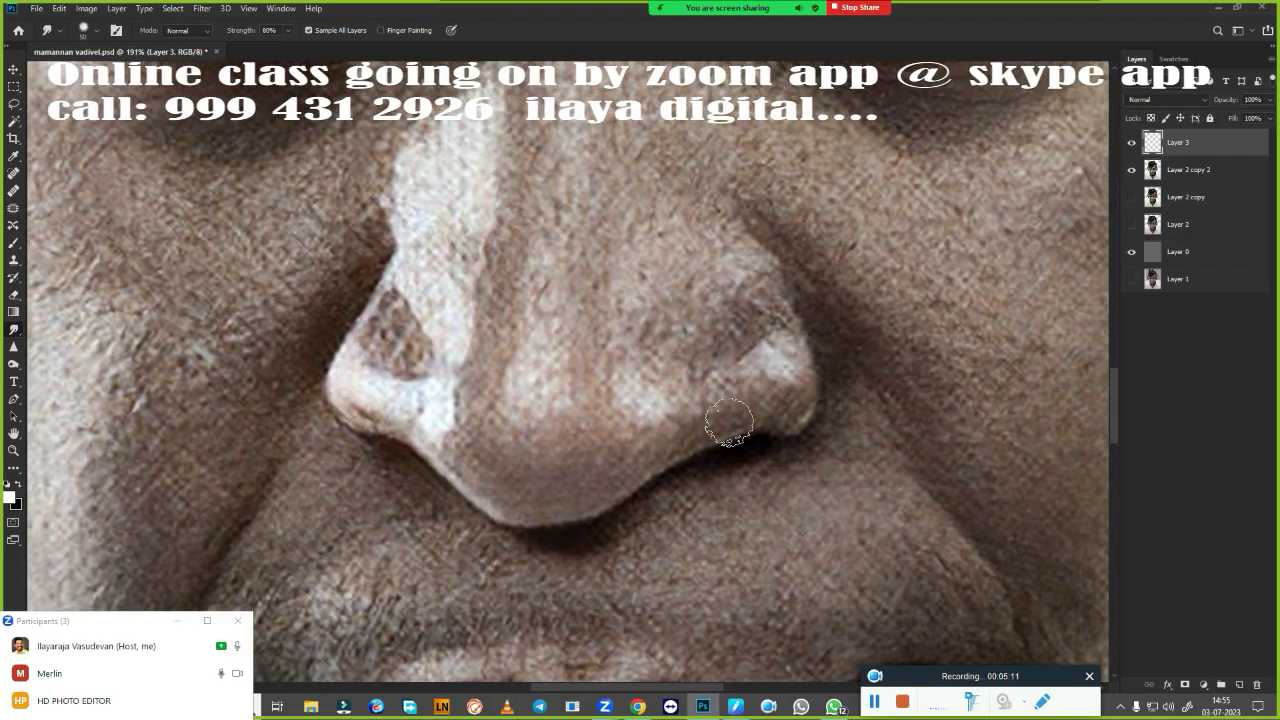
scroll(707, 420, "down", 5)
scroll(659, 451, "up", 1)
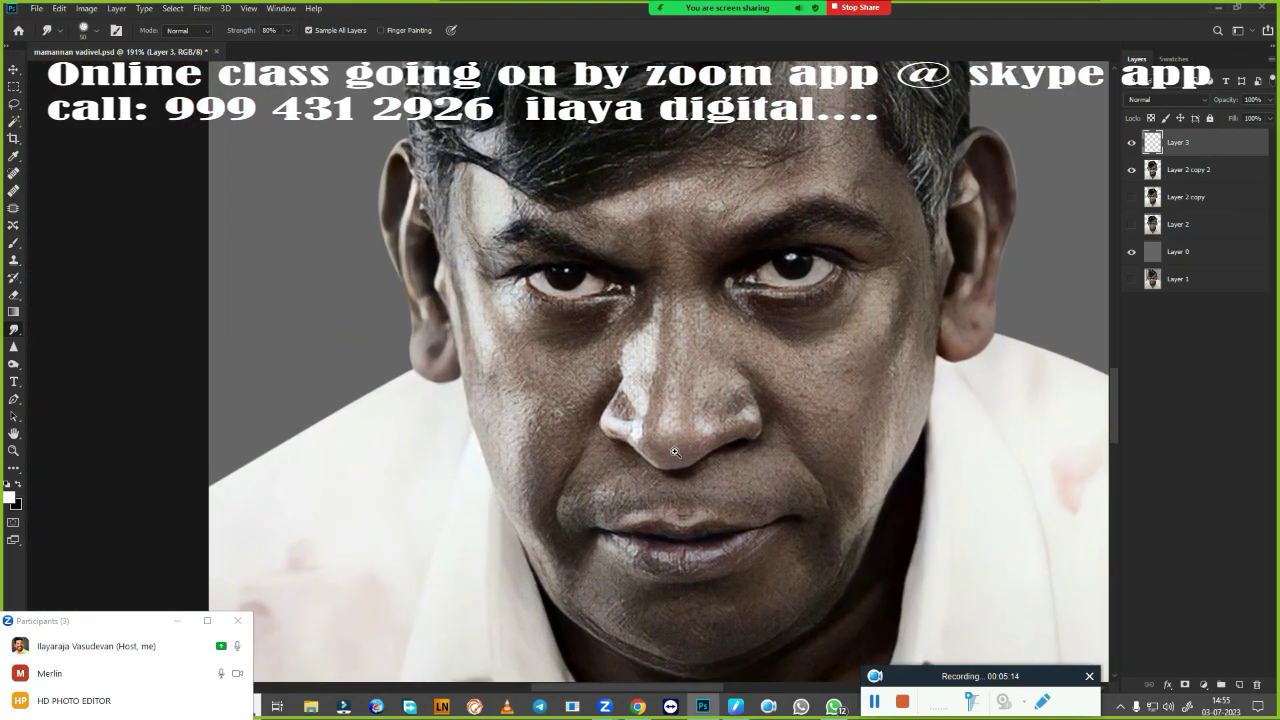
scroll(657, 455, "up", 2)
scroll(655, 460, "down", 4)
scroll(652, 463, "up", 1)
scroll(652, 463, "up", 2)
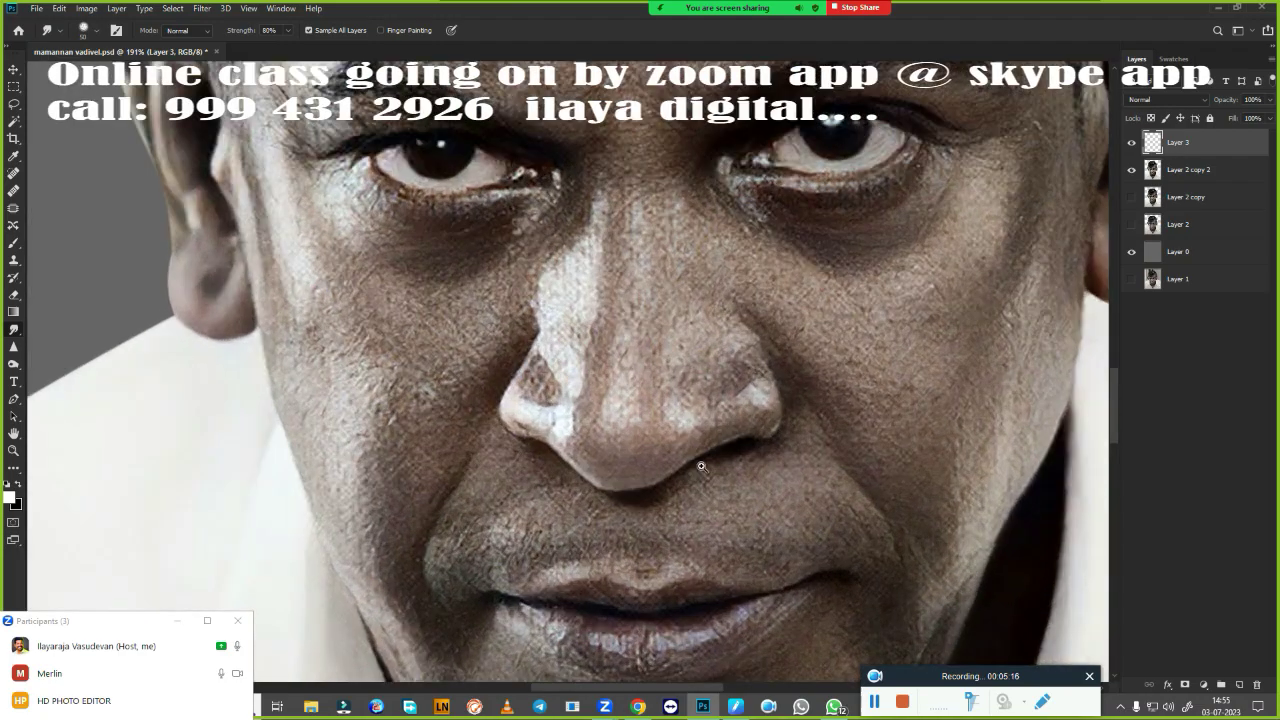
scroll(700, 455, "up", 2)
scroll(714, 425, "up", 2)
scroll(714, 425, "down", 1)
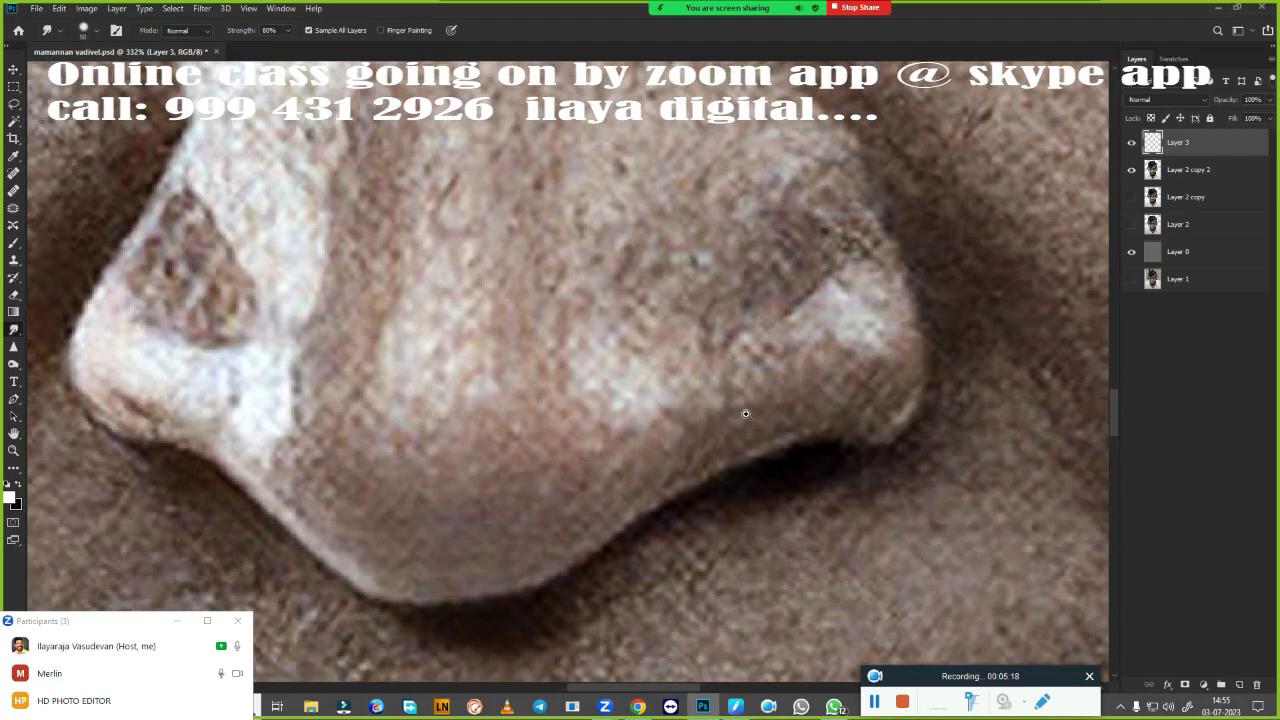
scroll(730, 420, "up", 2)
scroll(780, 405, "up", 2)
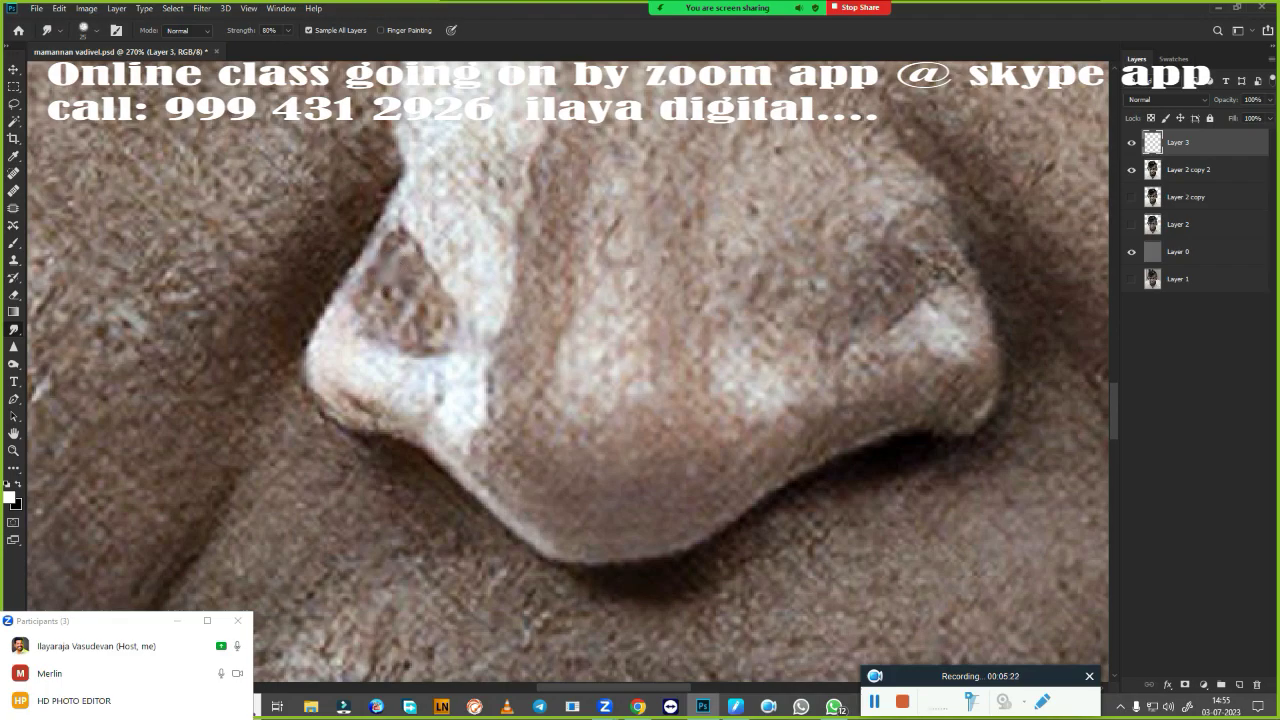
- Blend the inside of the left nostril and its rim edges with a progressively smaller smudge brush
mouse_move(374, 294)
left_mouse_down()
mouse_move(380, 318)
mouse_move(422, 300)
mouse_move(412, 262)
mouse_move(430, 338)
left_mouse_up()
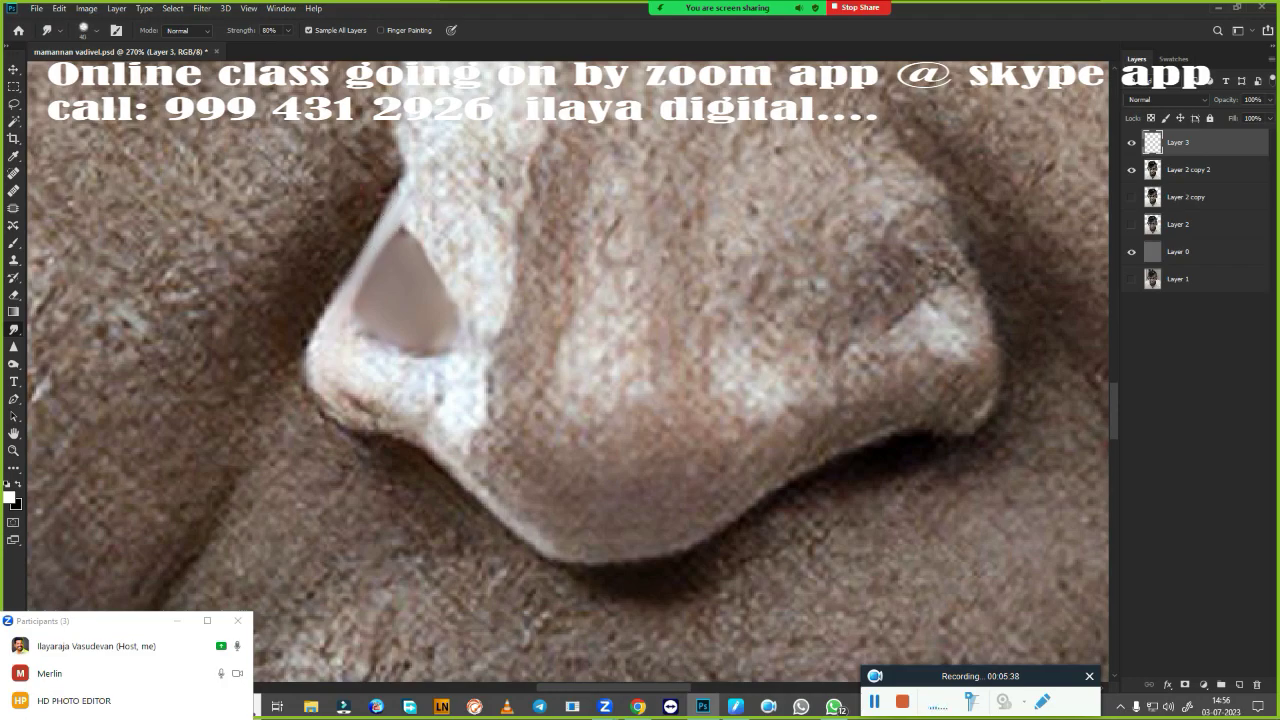
key("bracketleft")
key("bracketleft")
key("bracketleft")
left_click_drag(336, 378, 408, 400)
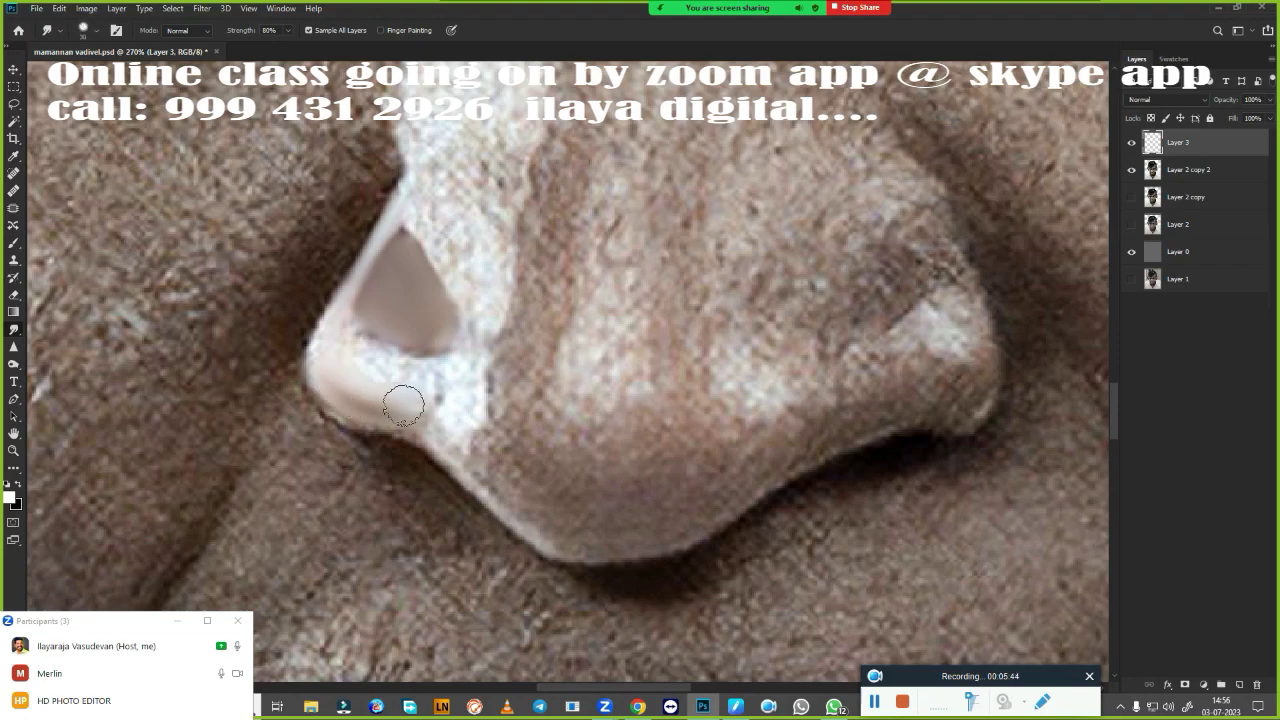
left_click_drag(326, 371, 329, 359)
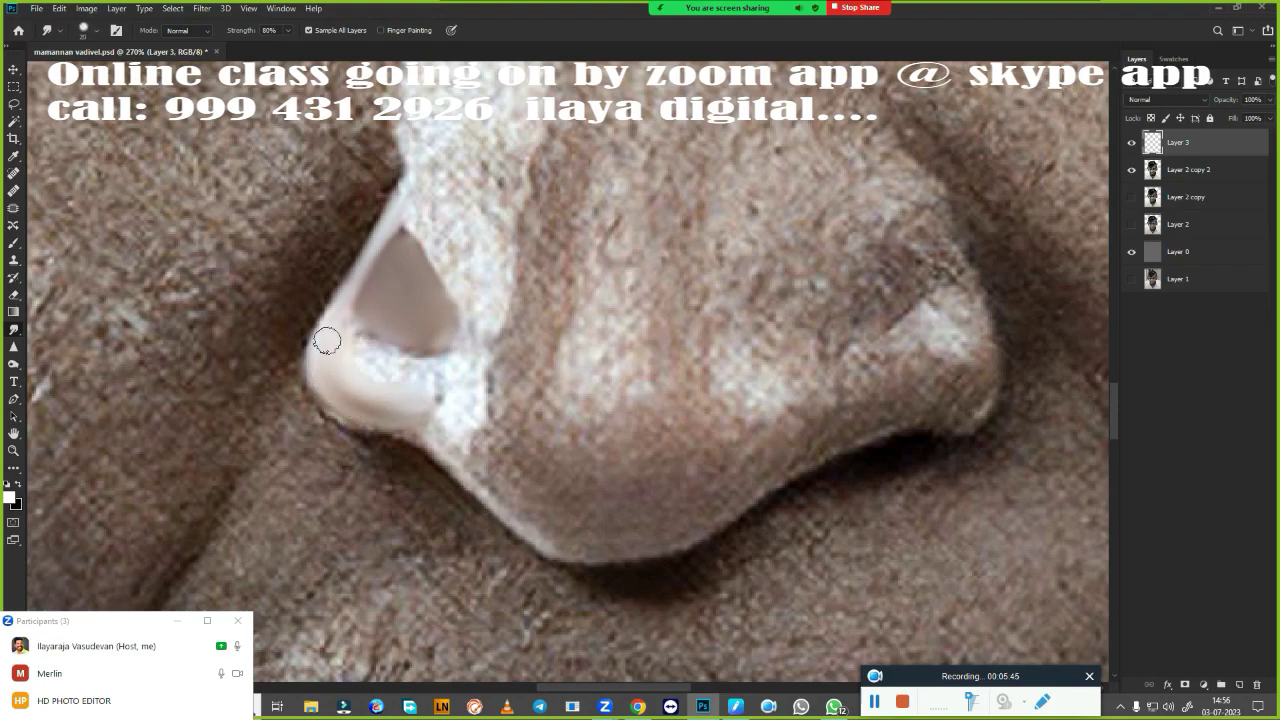
left_click(736, 707)
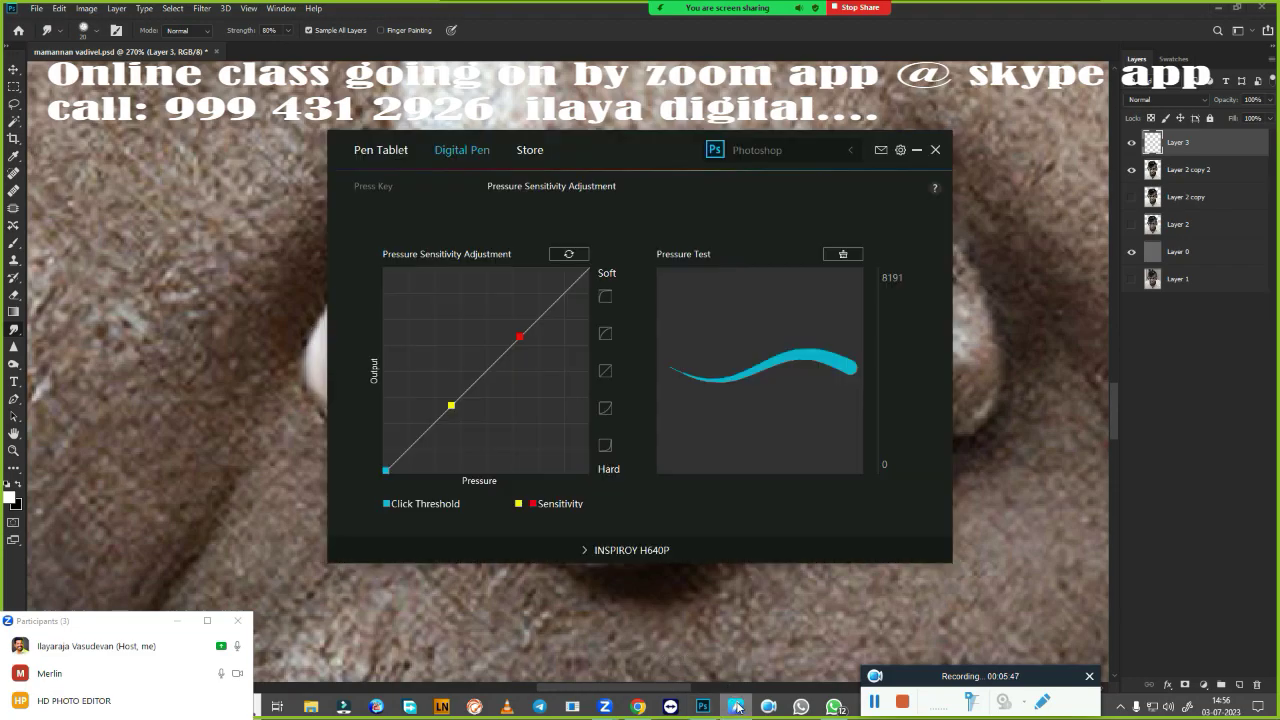
key("bracketleft")
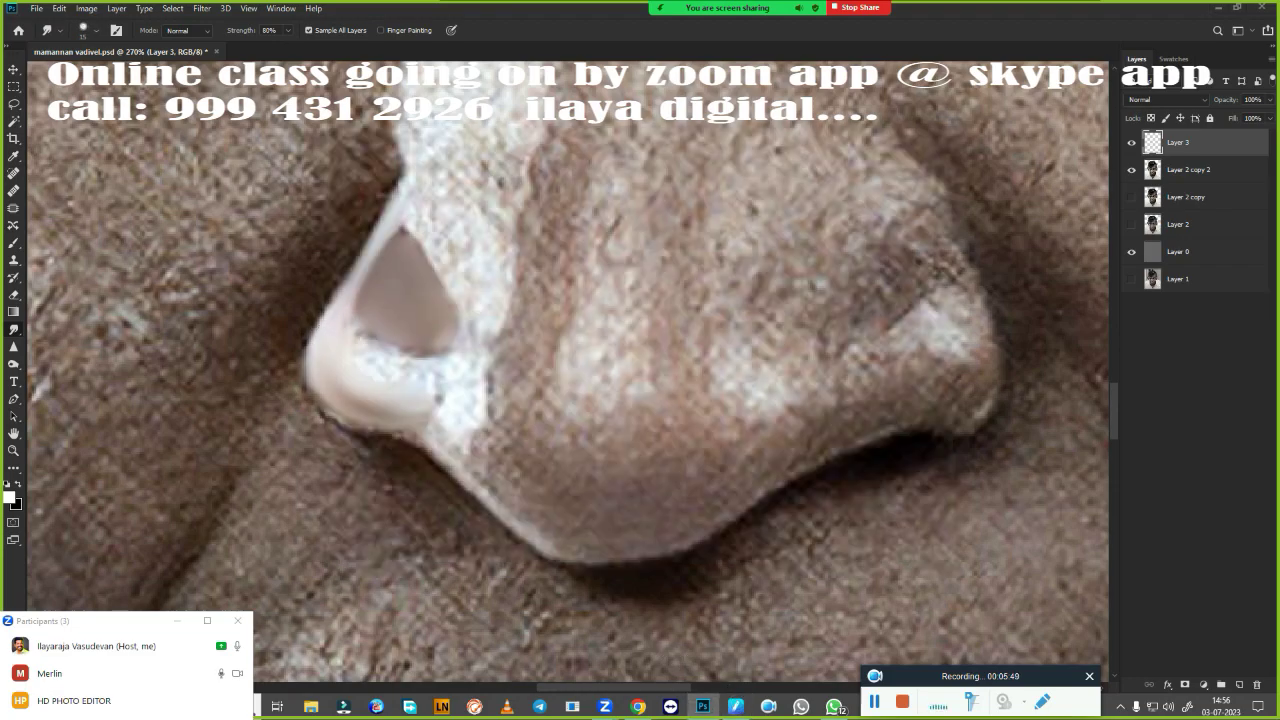
mouse_move(338, 345)
left_mouse_down()
mouse_move(400, 366)
mouse_move(360, 354)
mouse_move(397, 357)
mouse_move(361, 350)
mouse_move(341, 328)
mouse_move(408, 362)
mouse_move(406, 349)
mouse_move(446, 336)
left_mouse_up()
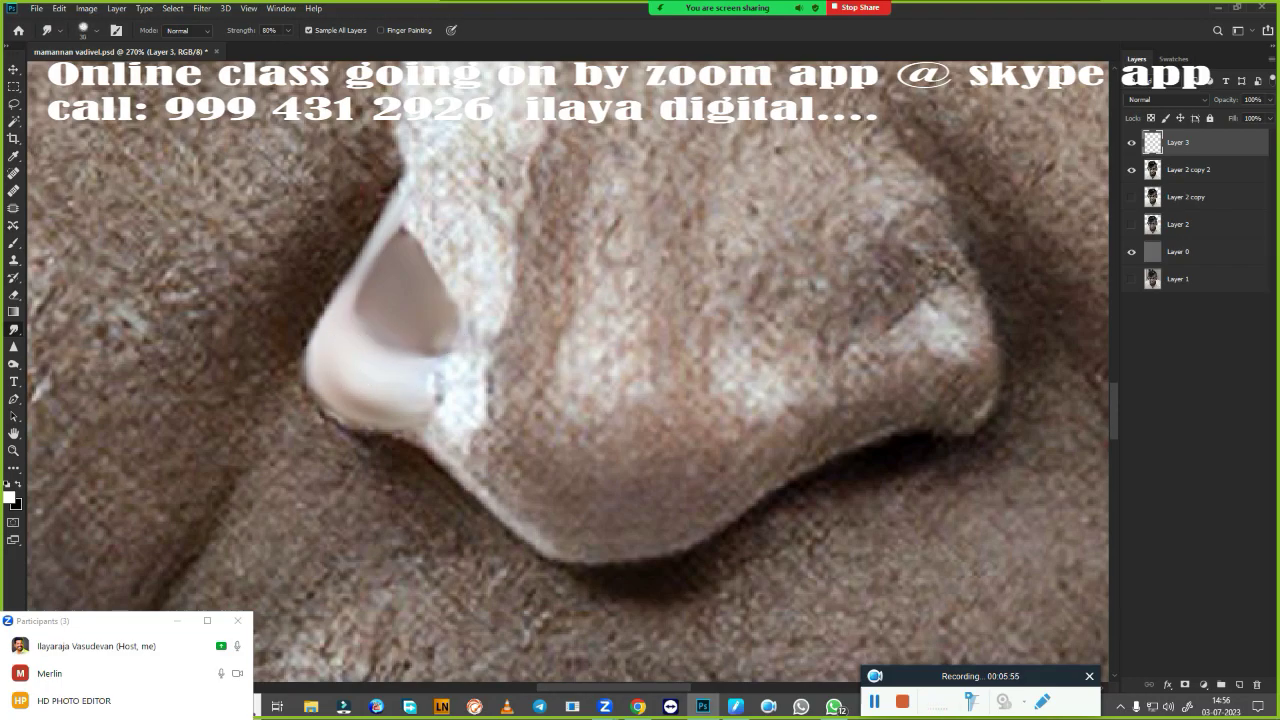
- Smooth the white lower rim, the upper rim highlight and the nose tip beside the left nostril
left_click_drag(385, 398, 415, 401)
mouse_move(480, 368)
left_mouse_down()
mouse_move(463, 371)
mouse_move(460, 389)
mouse_move(432, 378)
left_mouse_up()
left_click_drag(445, 244, 434, 220)
left_click_drag(495, 252, 472, 280)
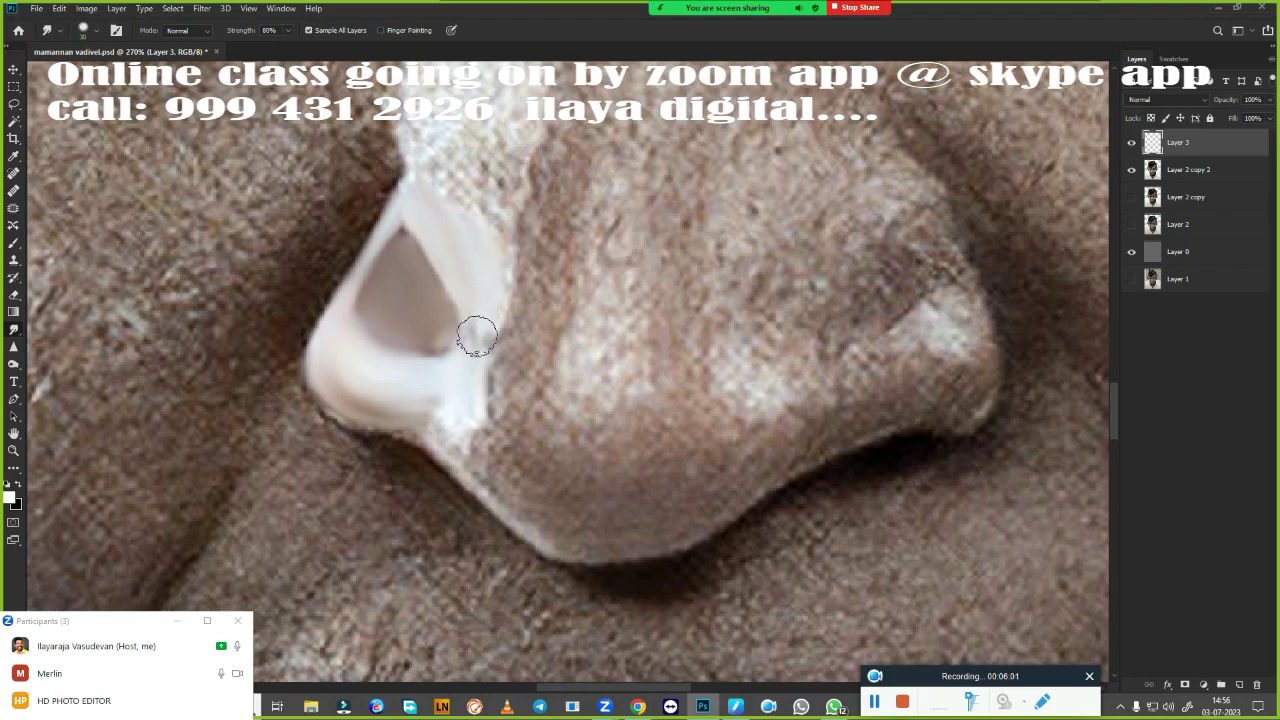
mouse_move(477, 337)
left_mouse_down()
mouse_move(477, 308)
mouse_move(415, 317)
mouse_move(400, 263)
mouse_move(417, 252)
mouse_move(399, 245)
mouse_move(371, 299)
mouse_move(419, 353)
mouse_move(431, 337)
left_mouse_up()
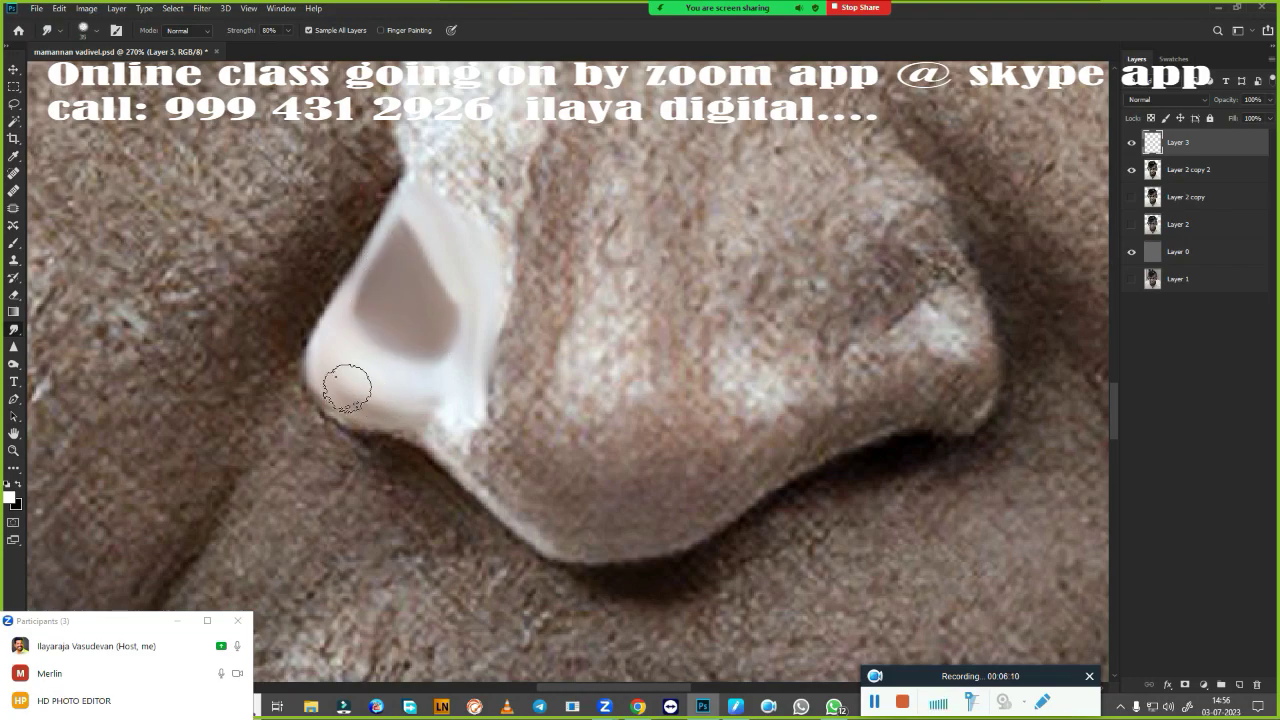
mouse_move(347, 388)
left_mouse_down()
mouse_move(337, 363)
mouse_move(362, 371)
left_mouse_up()
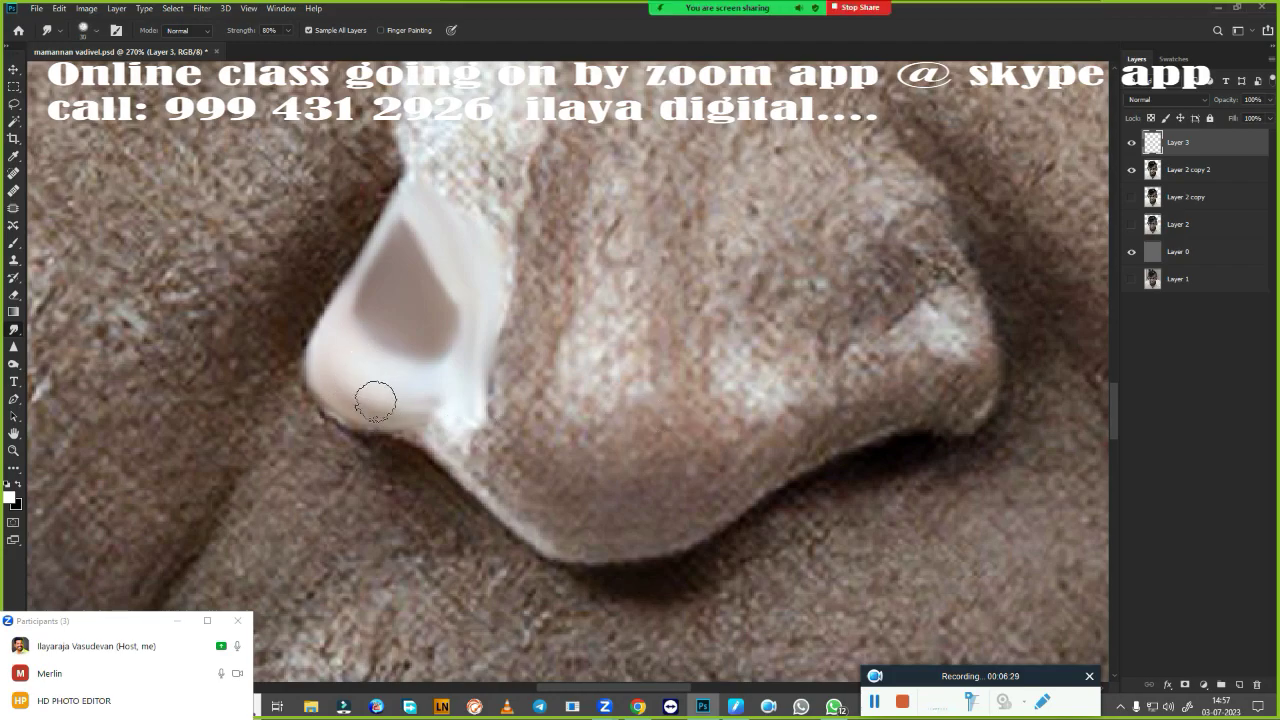
left_click_drag(444, 419, 466, 451)
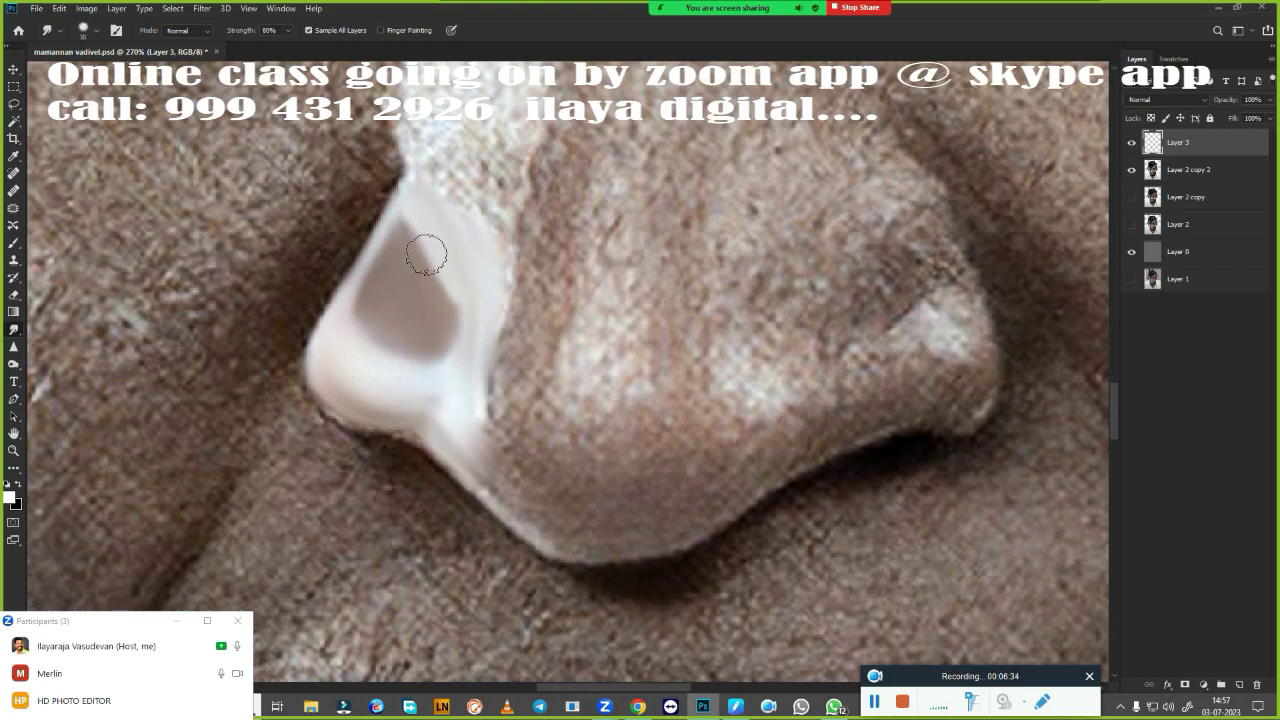
mouse_move(935, 318)
left_mouse_down()
mouse_move(912, 323)
mouse_move(957, 314)
mouse_move(951, 300)
mouse_move(914, 329)
mouse_move(923, 336)
left_mouse_up()
- Smooth the skin above the right nostril and the grainy band along its lower edge
mouse_move(899, 276)
left_mouse_down()
mouse_move(882, 290)
mouse_move(915, 245)
mouse_move(937, 263)
mouse_move(886, 277)
mouse_move(930, 268)
left_mouse_up()
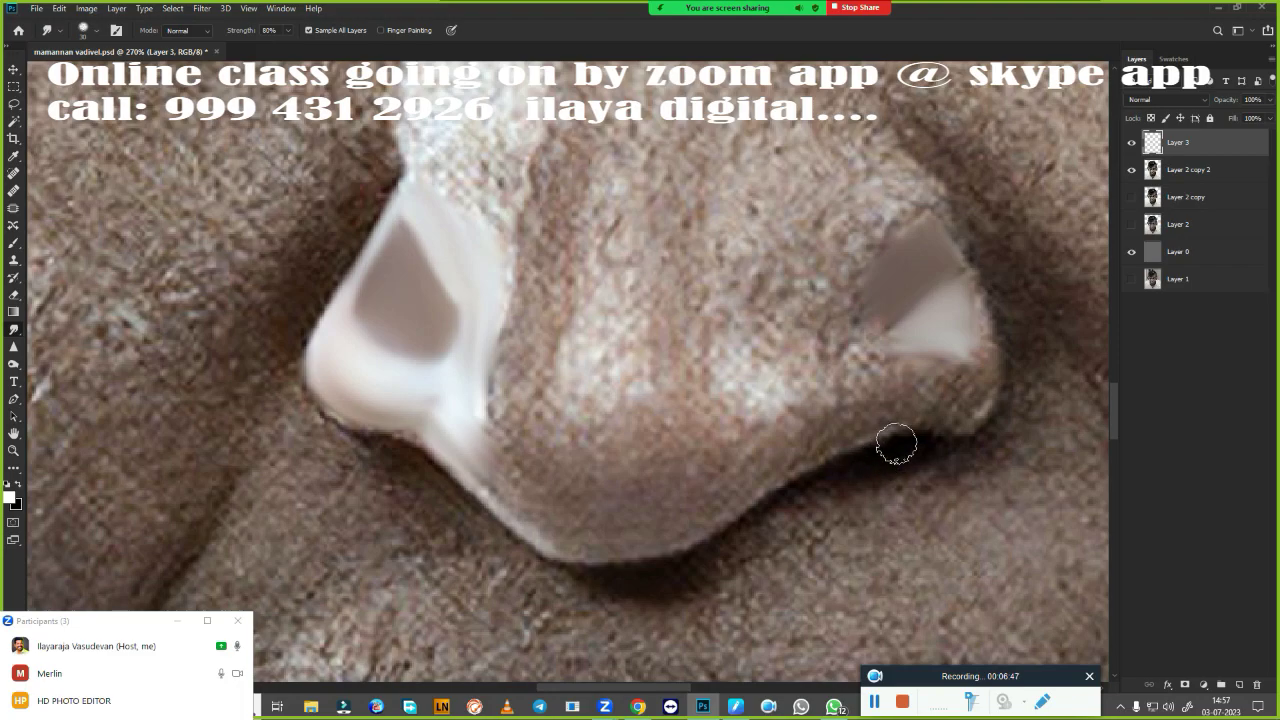
mouse_move(868, 475)
left_mouse_down()
mouse_move(908, 480)
mouse_move(848, 451)
mouse_move(588, 440)
mouse_move(694, 452)
mouse_move(683, 449)
mouse_move(709, 434)
mouse_move(703, 506)
mouse_move(702, 495)
left_mouse_up()
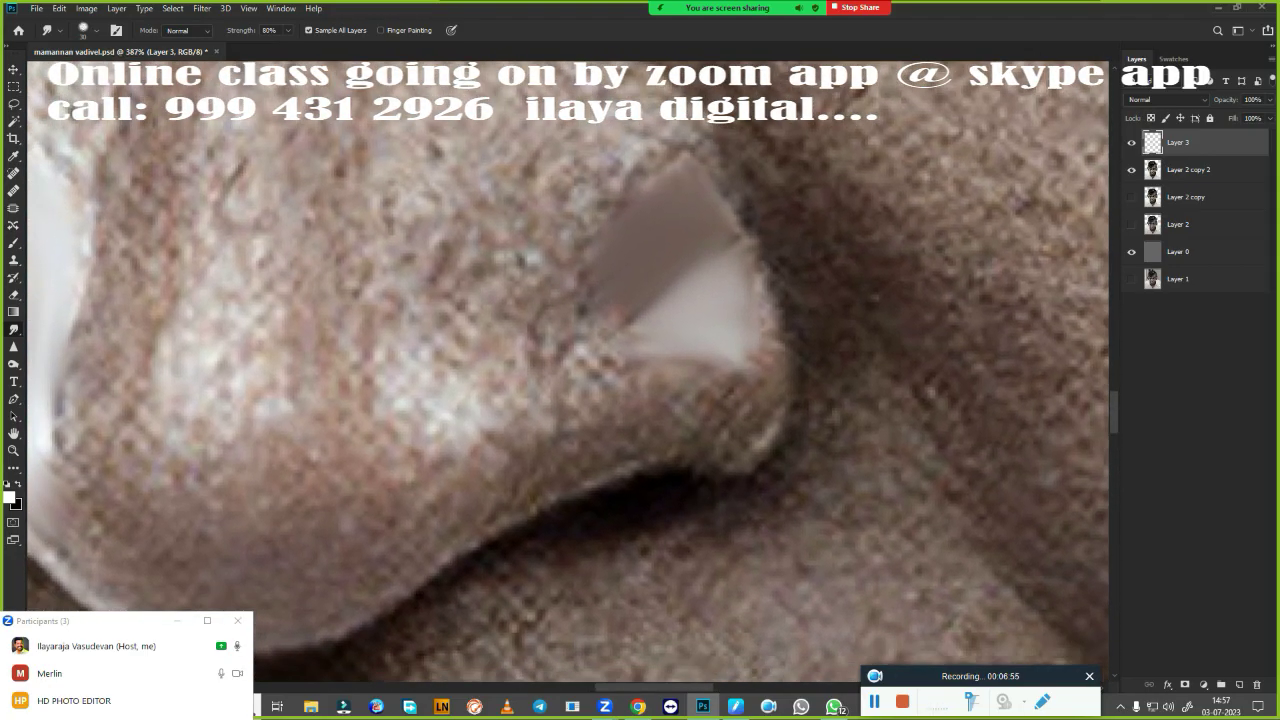
left_click_drag(423, 529, 592, 441)
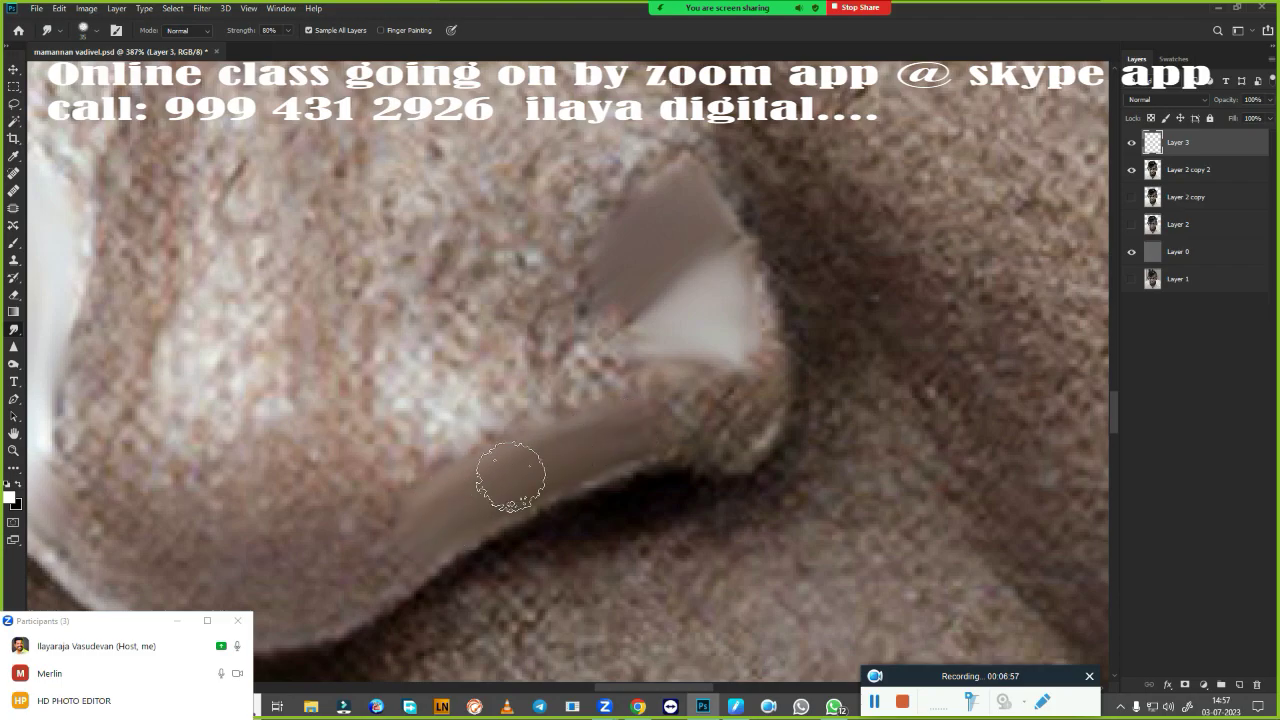
mouse_move(417, 528)
left_mouse_down()
mouse_move(542, 467)
mouse_move(632, 443)
left_mouse_up()
mouse_move(512, 485)
left_mouse_down()
mouse_move(640, 443)
mouse_move(616, 445)
left_mouse_up()
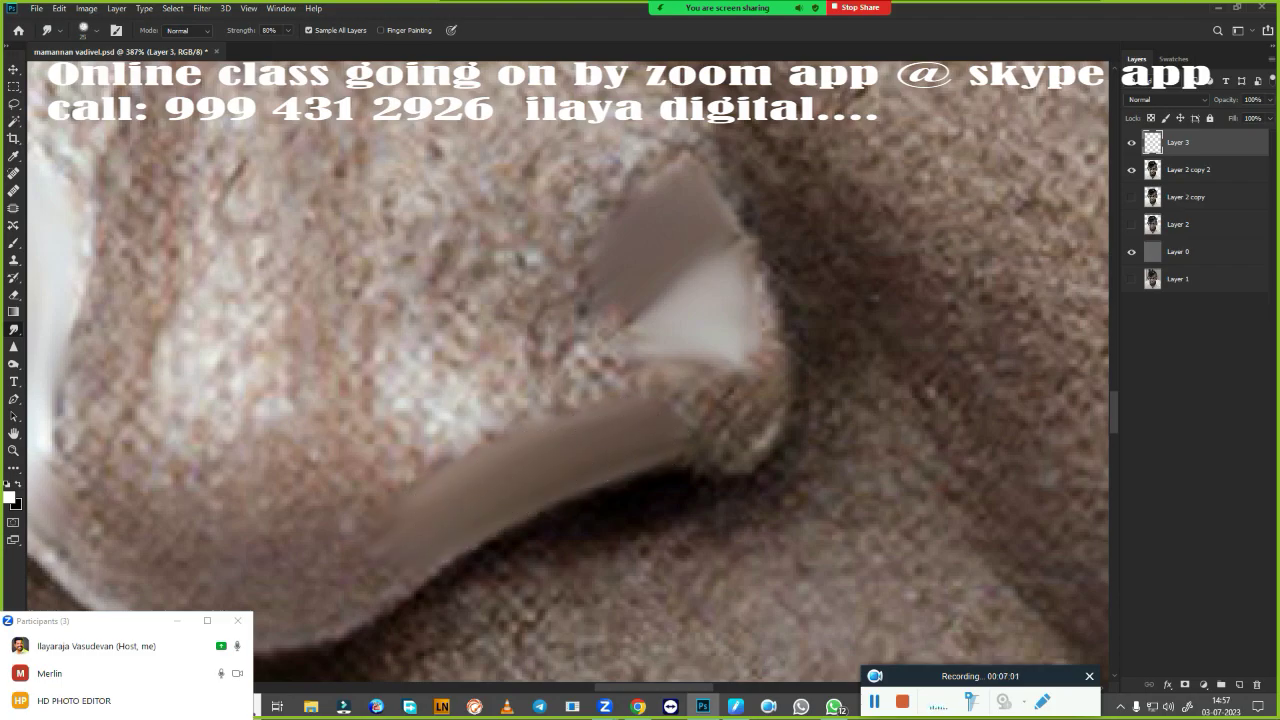
- Soften the light nostril patch, remove the dark edge notch, and smear highlight across the nose tip
left_click_drag(722, 280, 757, 328)
mouse_move(757, 375)
left_mouse_down()
mouse_move(720, 443)
mouse_move(680, 434)
mouse_move(740, 436)
mouse_move(668, 440)
left_mouse_up()
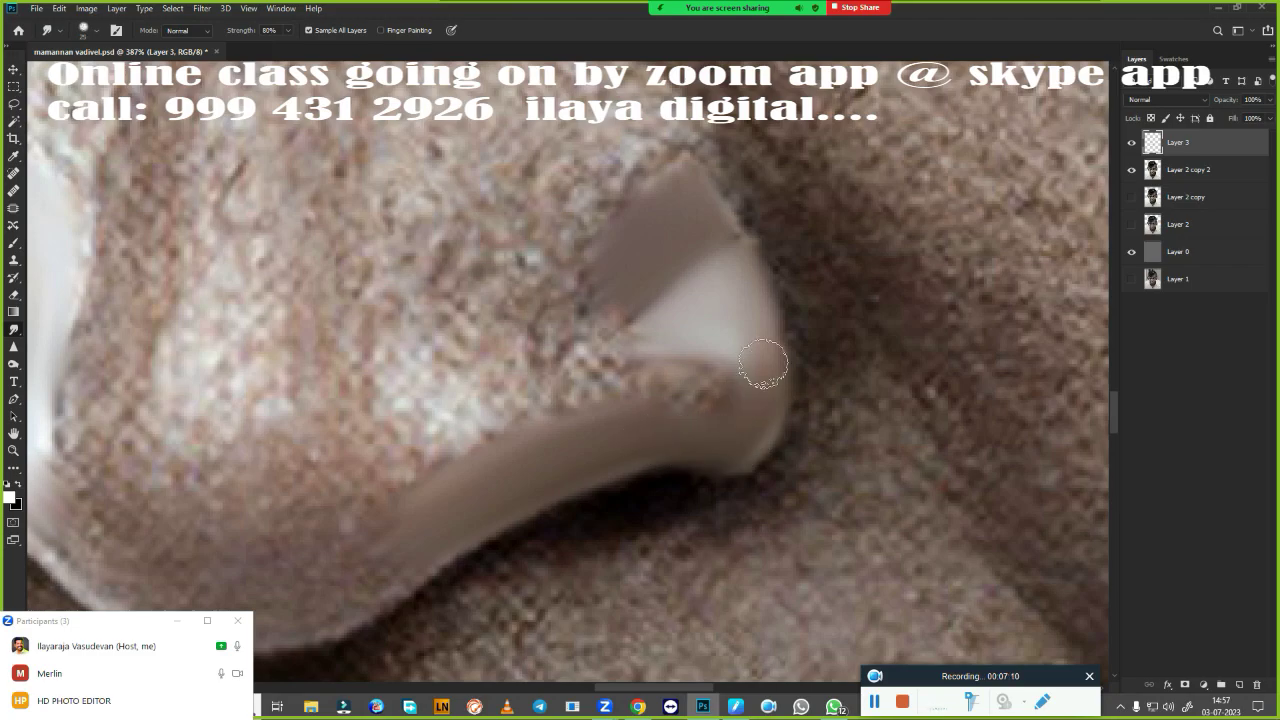
left_click_drag(700, 398, 717, 394)
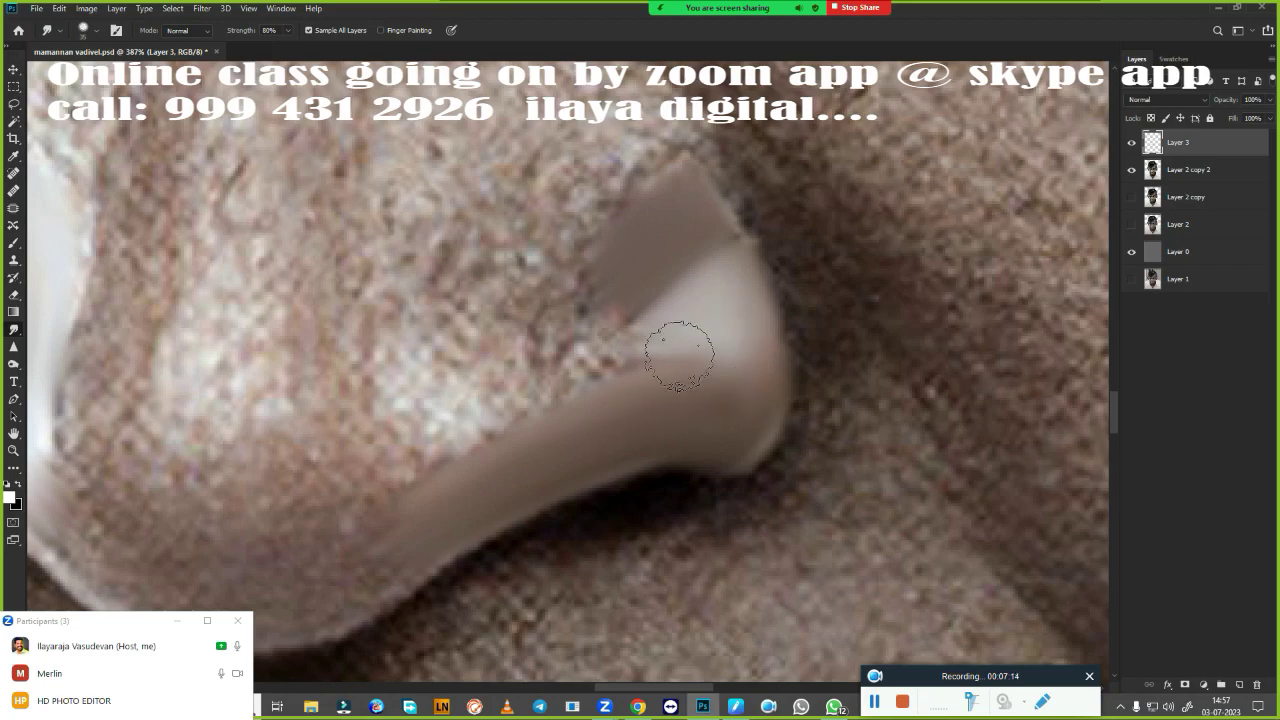
left_click_drag(657, 337, 663, 343)
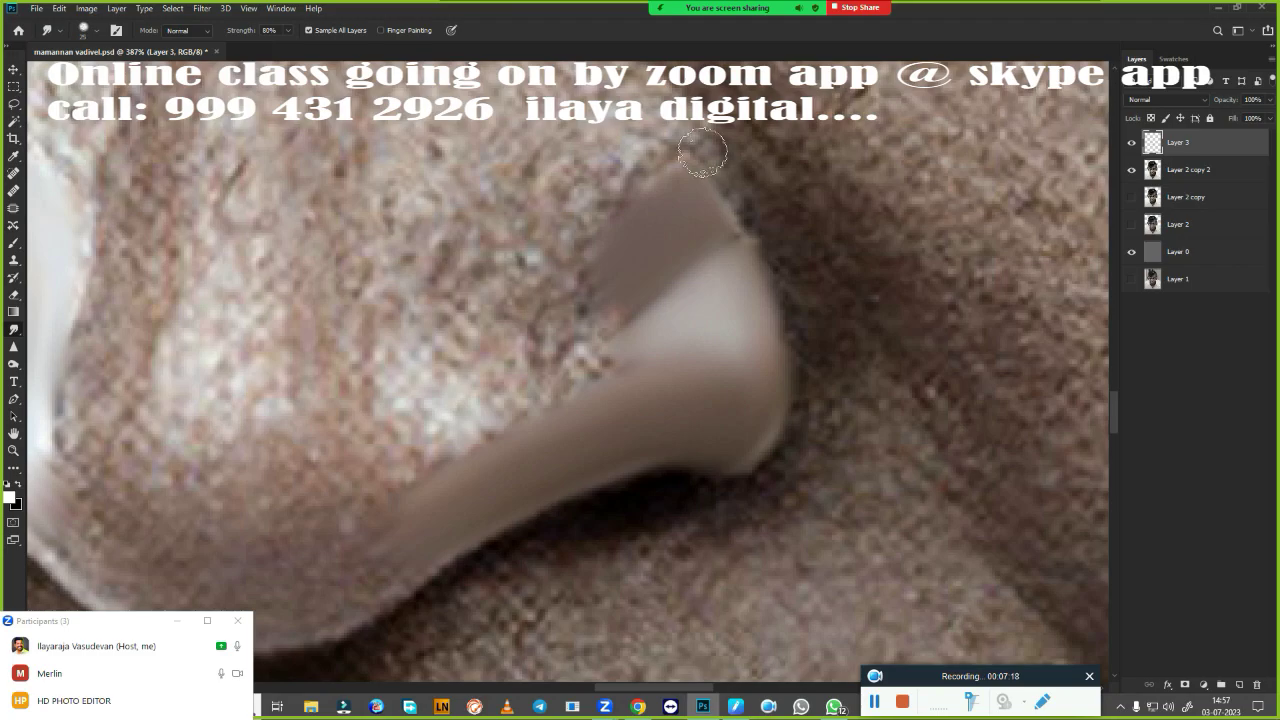
mouse_move(693, 143)
left_mouse_down()
mouse_move(731, 214)
mouse_move(706, 166)
mouse_move(727, 203)
left_mouse_up()
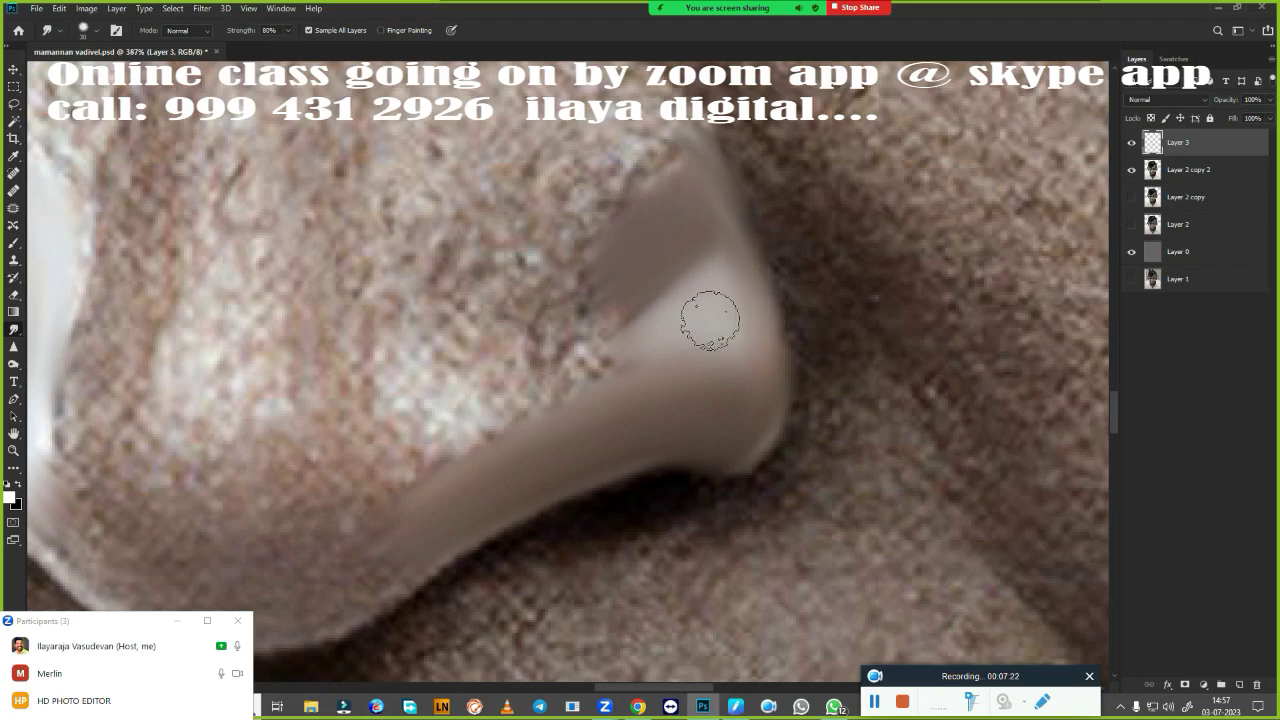
left_click_drag(675, 335, 615, 370)
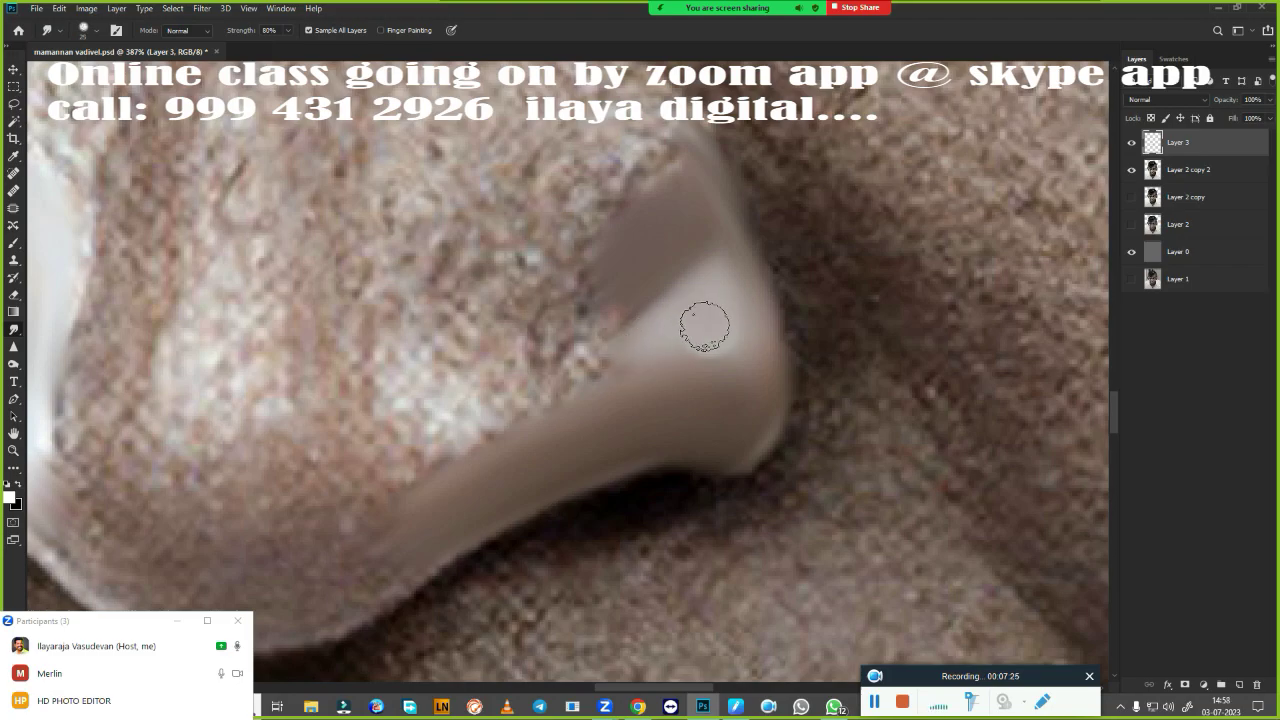
left_click_drag(705, 326, 657, 339)
- Smooth the speckled texture along the nose edge and the upper right nostril
scroll(736, 500, "down", 5)
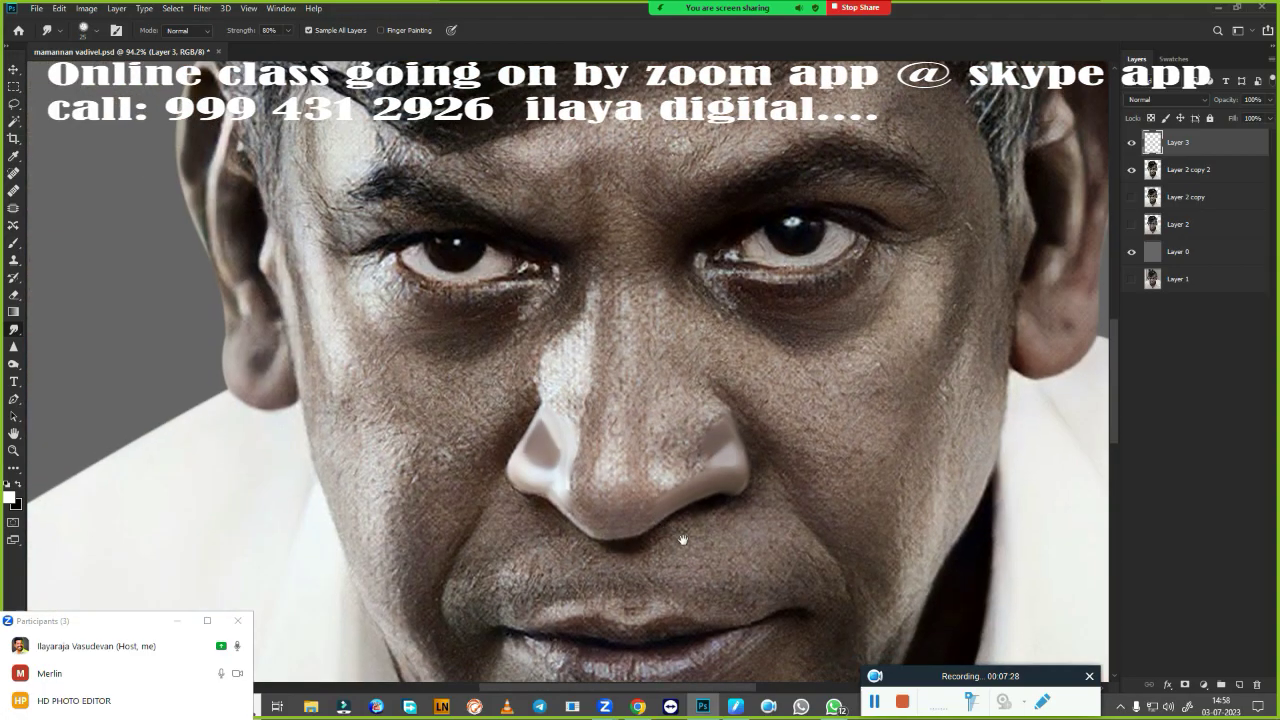
scroll(525, 315, "up", 5)
scroll(525, 316, "right", 4)
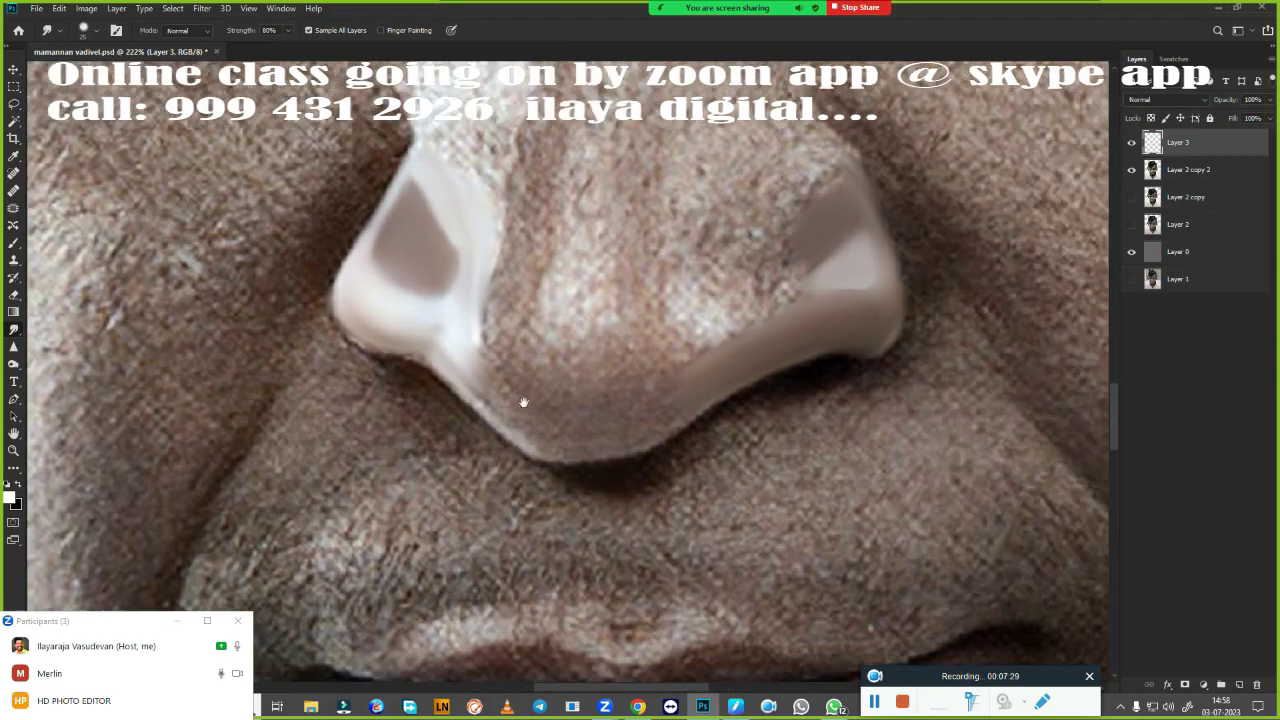
scroll(688, 386, "down", 3)
scroll(771, 237, "up", 2)
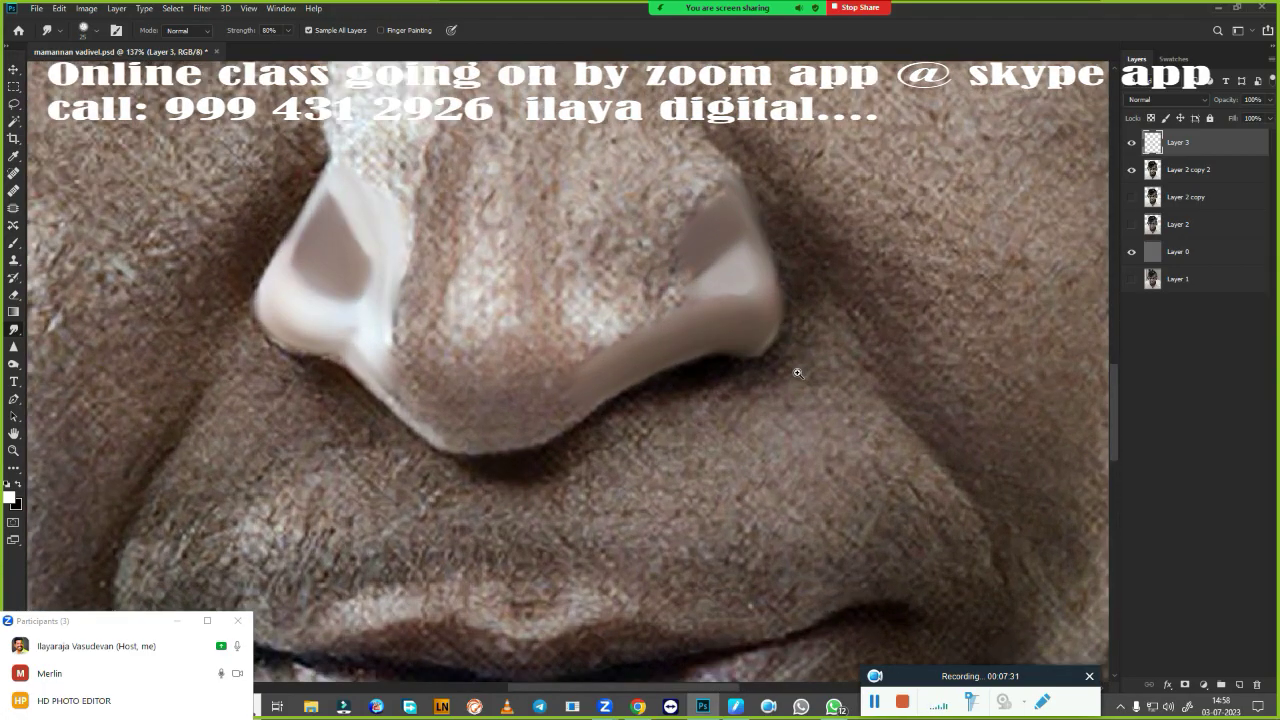
scroll(743, 368, "up", 2)
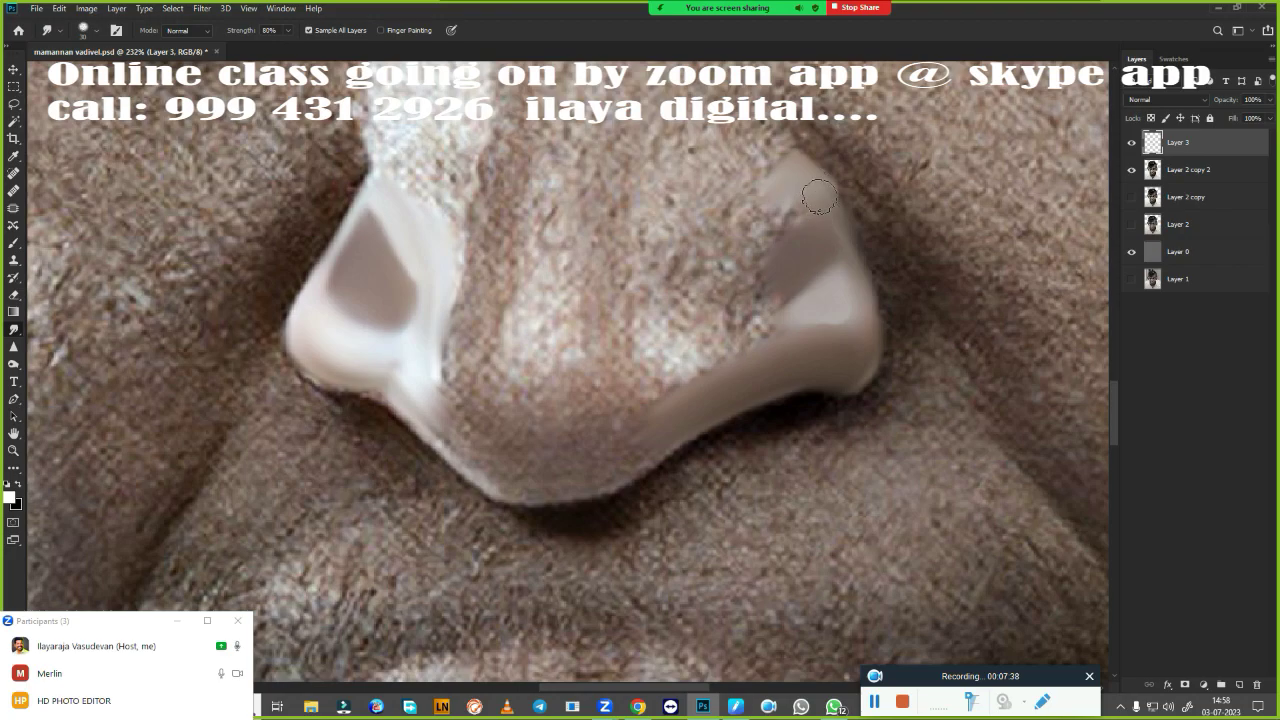
left_click_drag(832, 241, 774, 215)
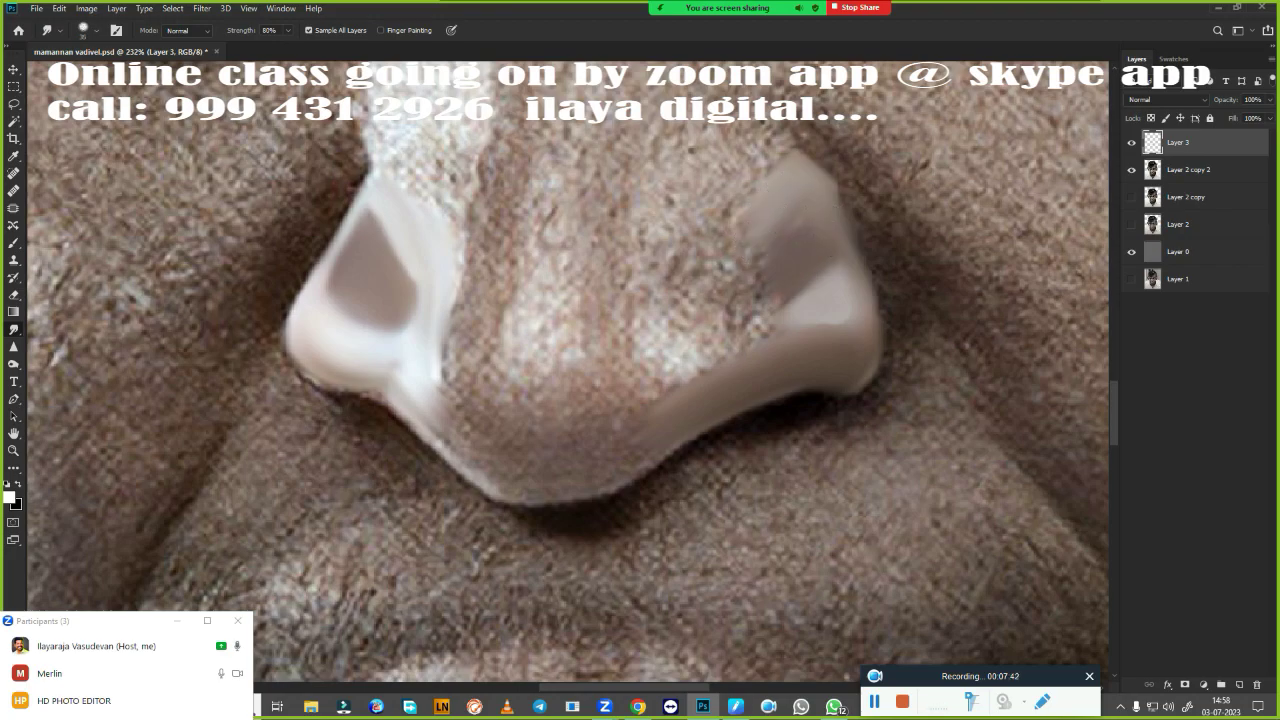
mouse_move(778, 222)
left_mouse_down()
mouse_move(766, 257)
mouse_move(803, 214)
mouse_move(777, 271)
mouse_move(800, 251)
mouse_move(774, 238)
left_mouse_up()
- Blend a light band across the nose tip and soften the nose's underside and lower edge
mouse_move(458, 405)
left_mouse_down()
mouse_move(642, 398)
mouse_move(429, 386)
mouse_move(650, 413)
mouse_move(474, 398)
left_mouse_up()
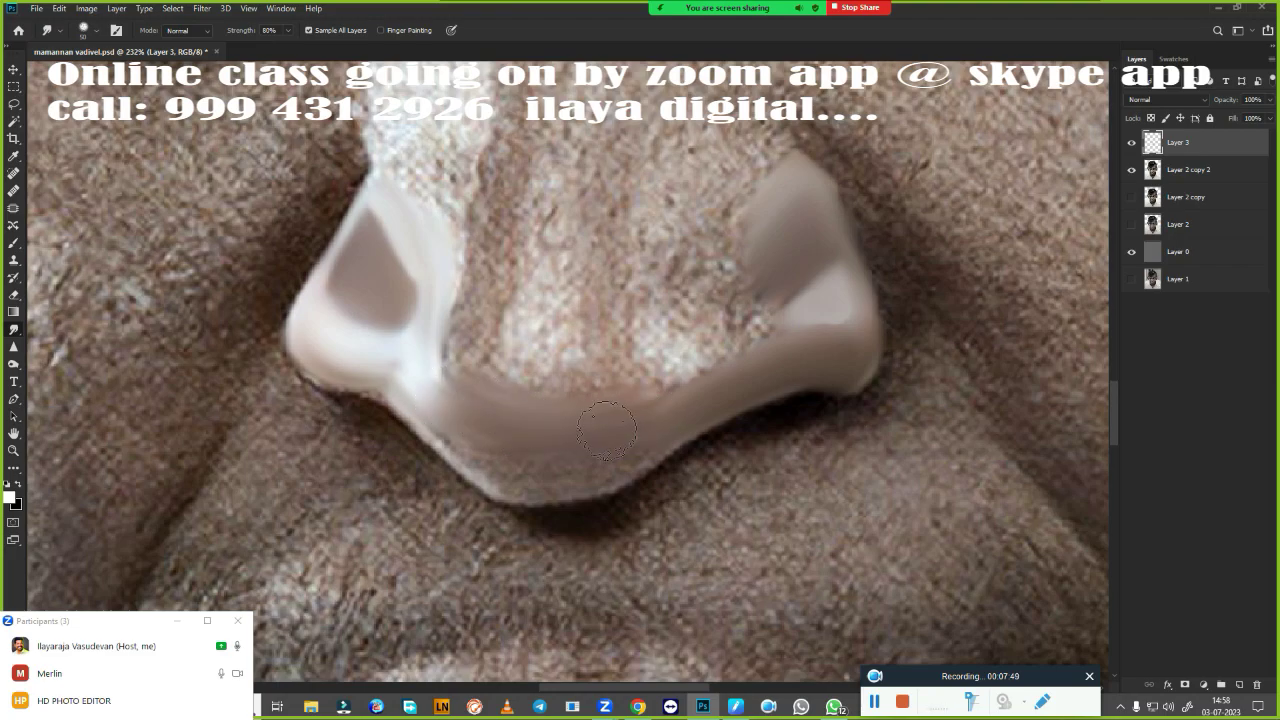
mouse_move(607, 430)
left_mouse_down()
mouse_move(450, 430)
mouse_move(569, 465)
left_mouse_up()
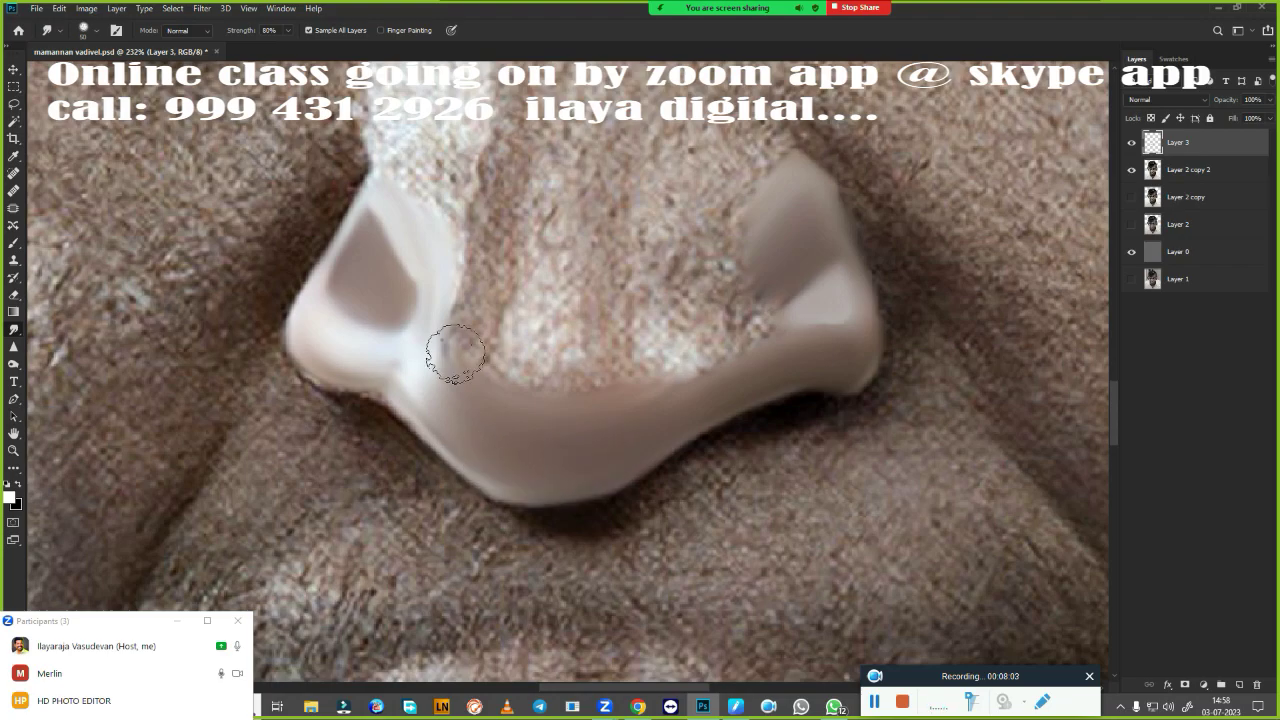
left_click_drag(455, 352, 480, 290)
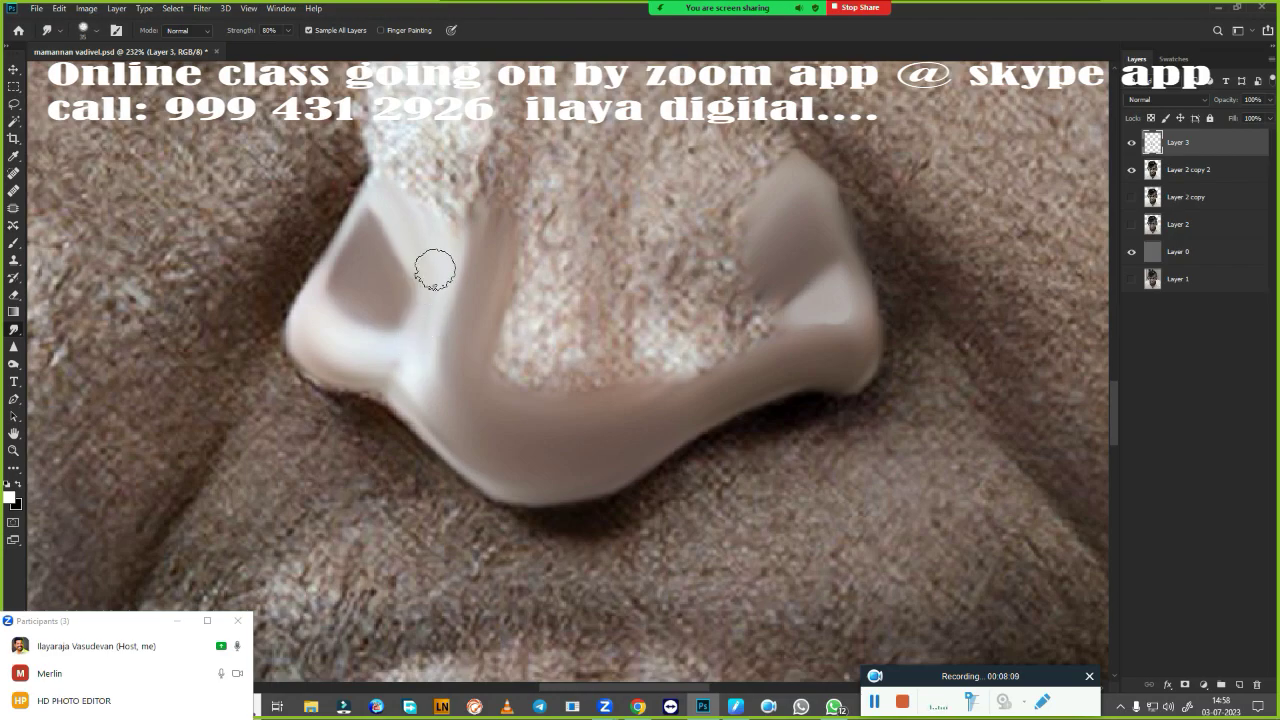
left_click_drag(443, 410, 470, 440)
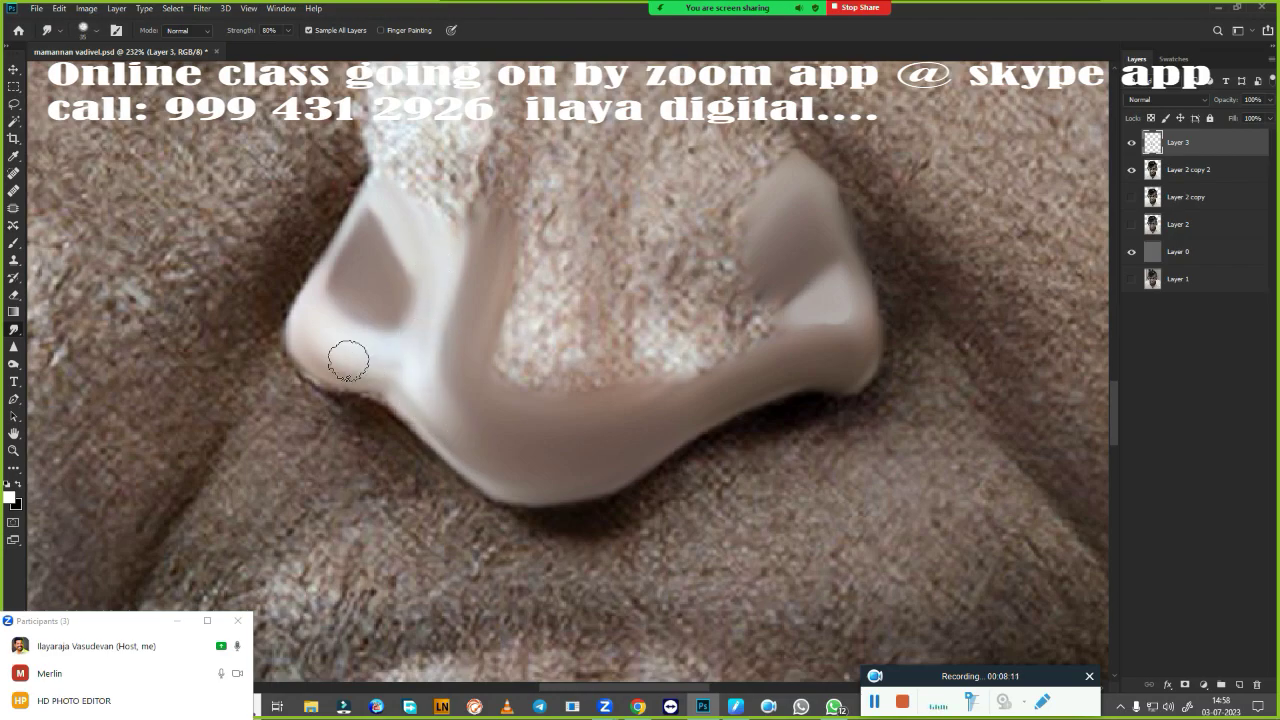
left_click_drag(419, 397, 448, 410)
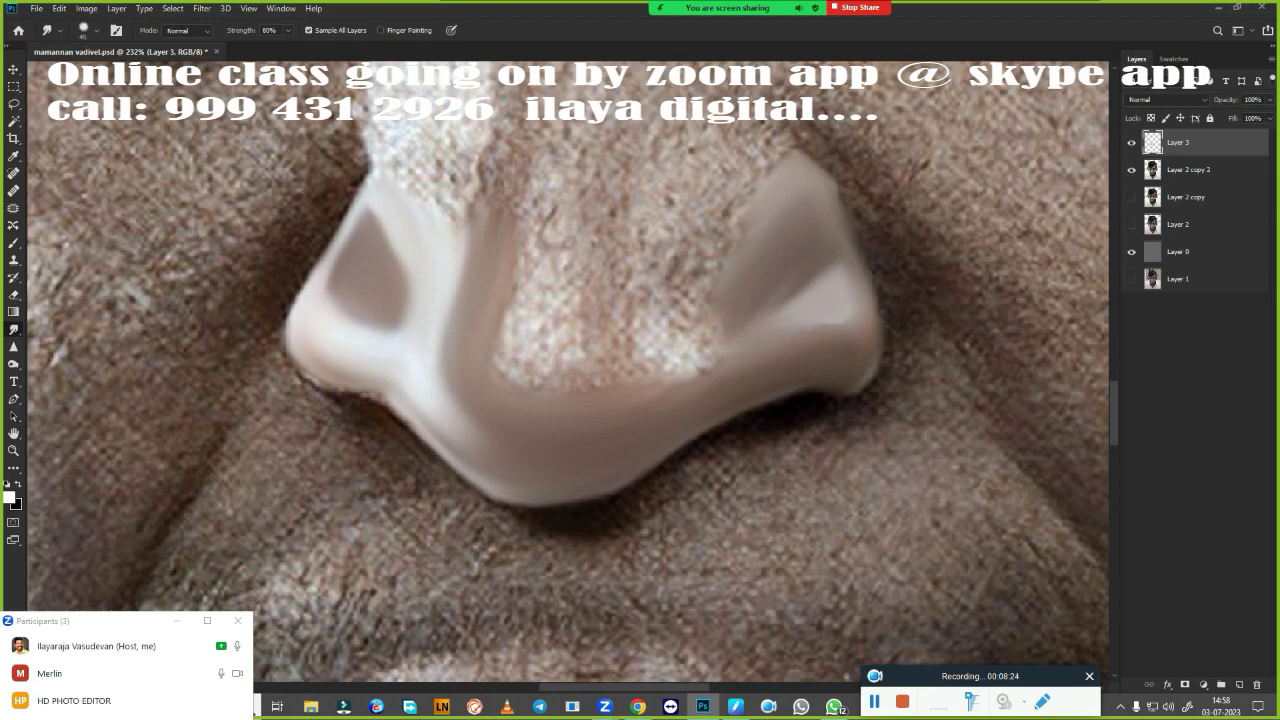
- Smear the nose bridge and its right side into smooth vertical streaks
mouse_move(535, 250)
left_mouse_down()
mouse_move(523, 337)
mouse_move(545, 345)
left_mouse_up()
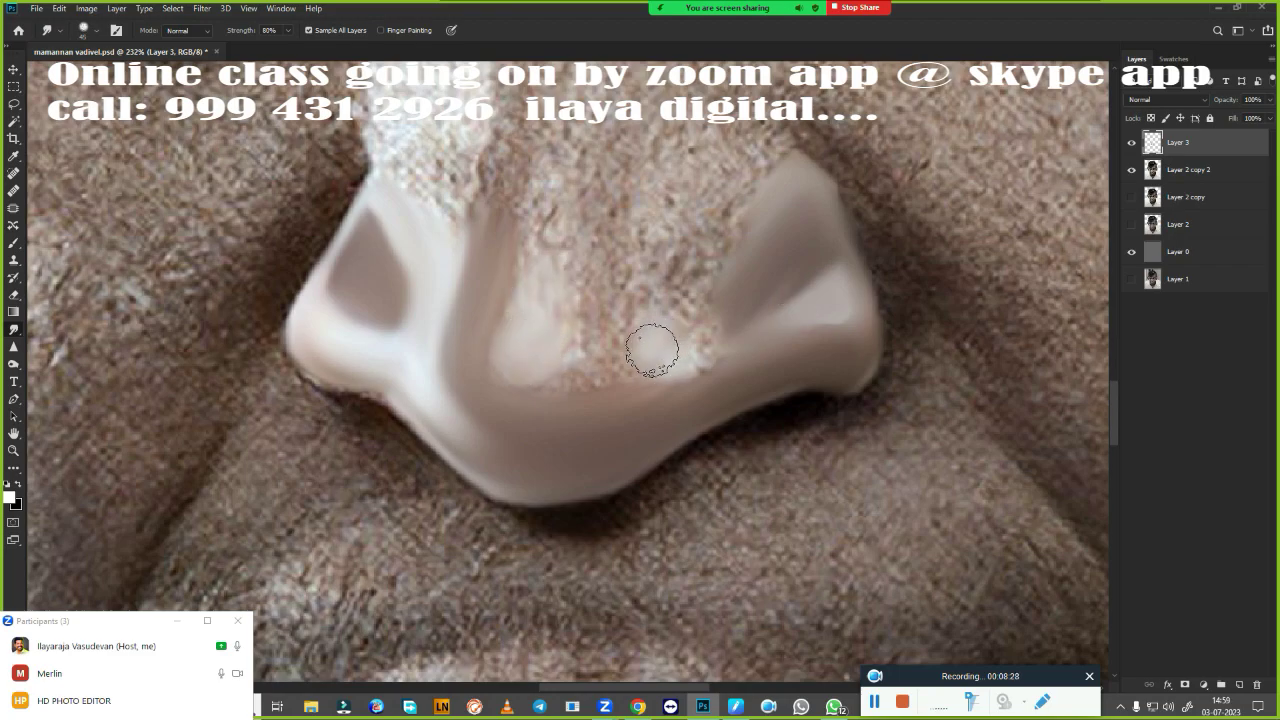
left_click_drag(665, 350, 655, 345)
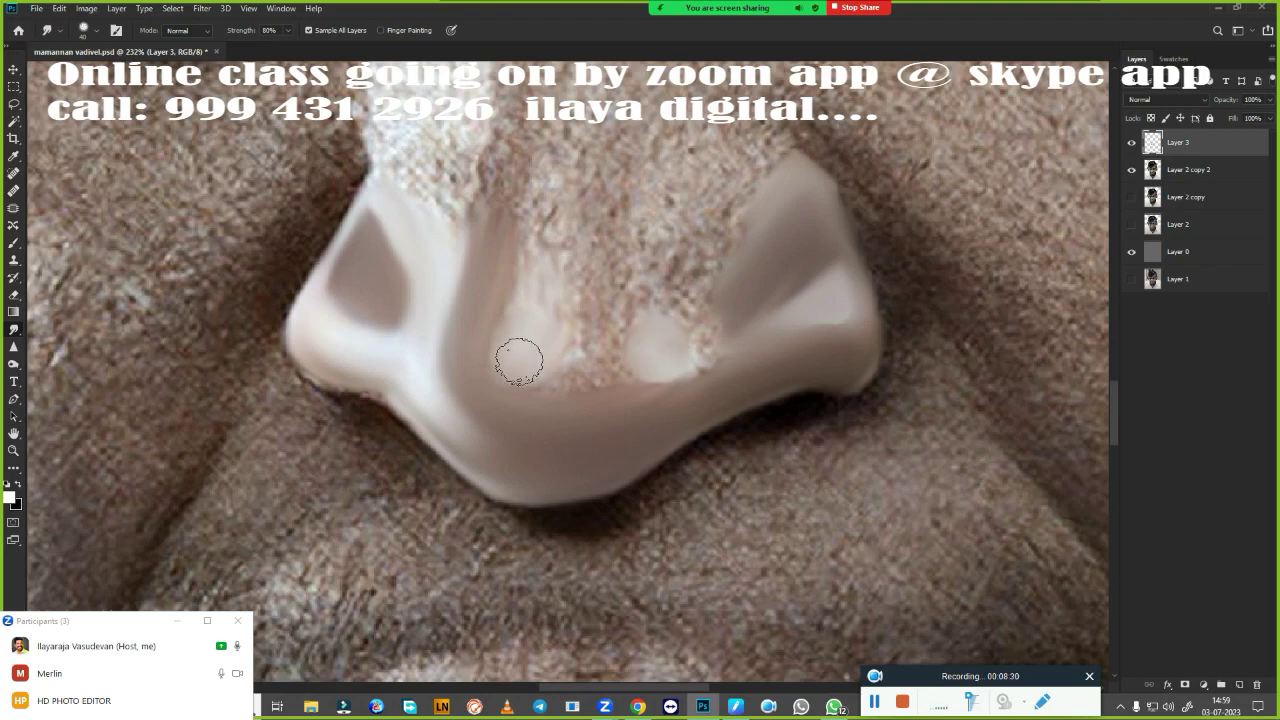
mouse_move(565, 320)
left_mouse_down()
mouse_move(571, 349)
mouse_move(594, 229)
mouse_move(594, 349)
mouse_move(617, 225)
mouse_move(589, 300)
mouse_move(589, 371)
mouse_move(500, 386)
mouse_move(527, 333)
mouse_move(545, 220)
left_mouse_up()
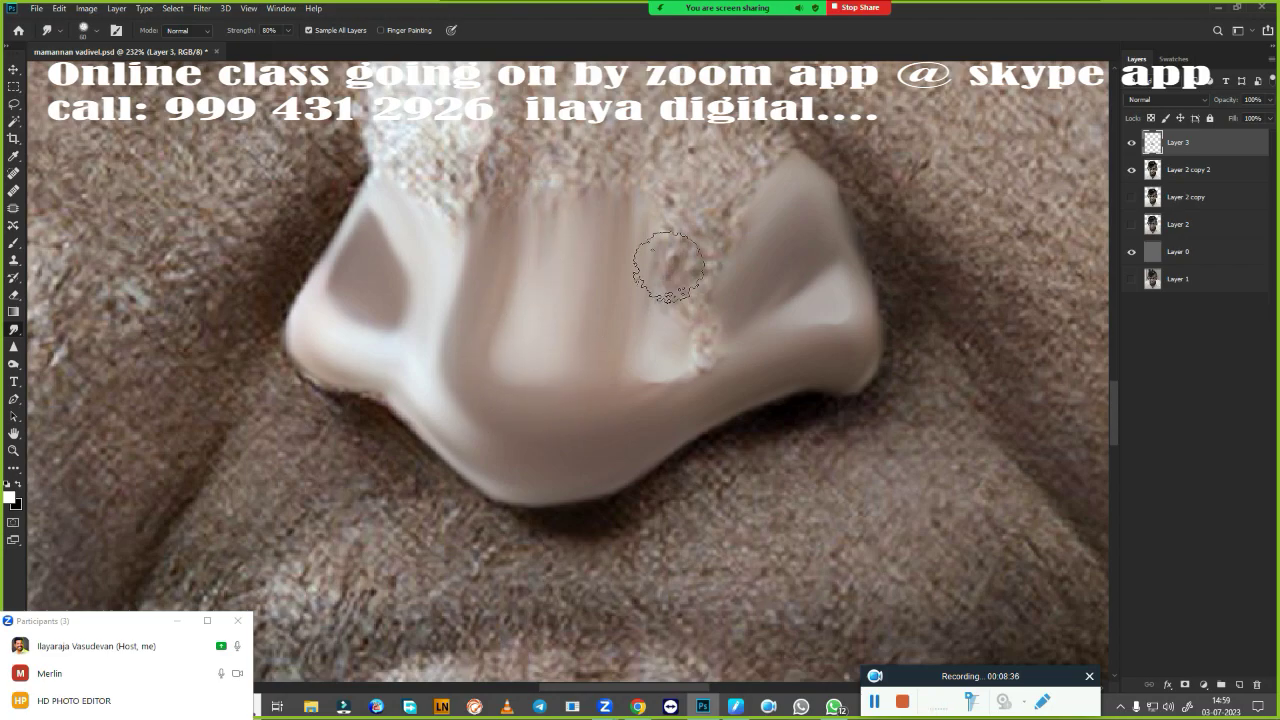
mouse_move(671, 263)
left_mouse_down()
mouse_move(673, 300)
mouse_move(726, 177)
mouse_move(737, 186)
mouse_move(723, 180)
left_mouse_up()
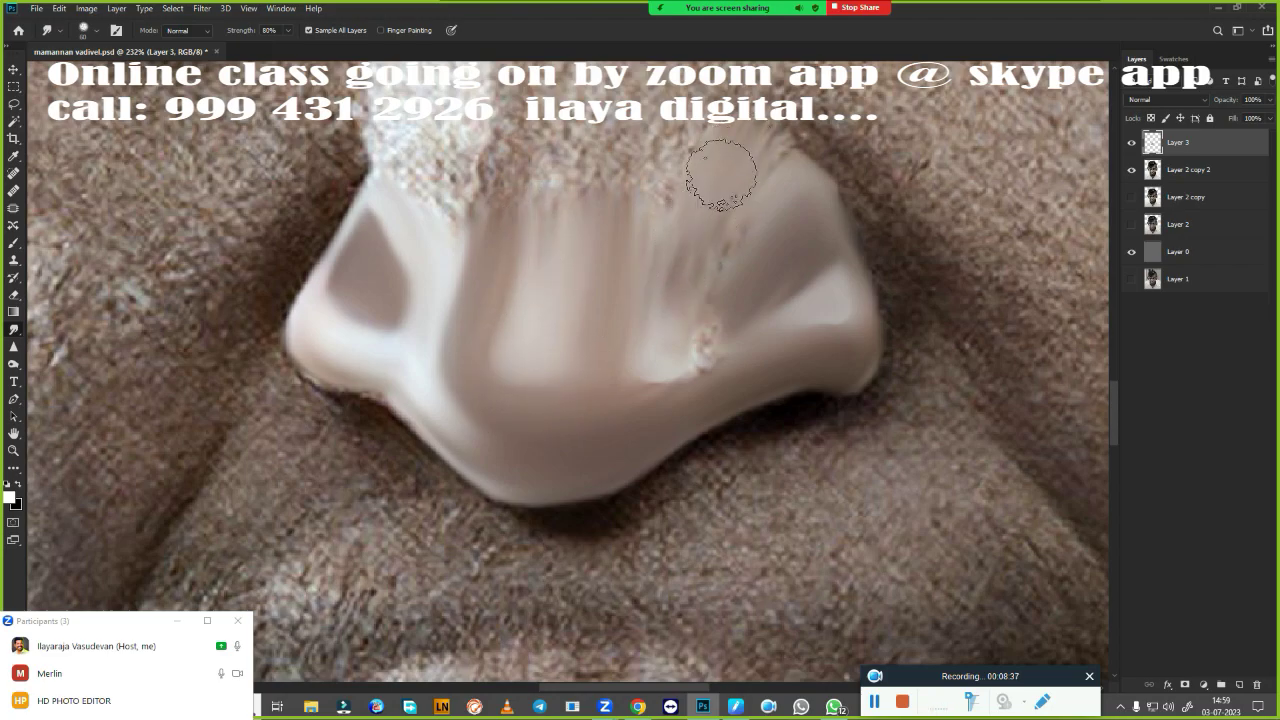
left_click_drag(690, 258, 737, 183)
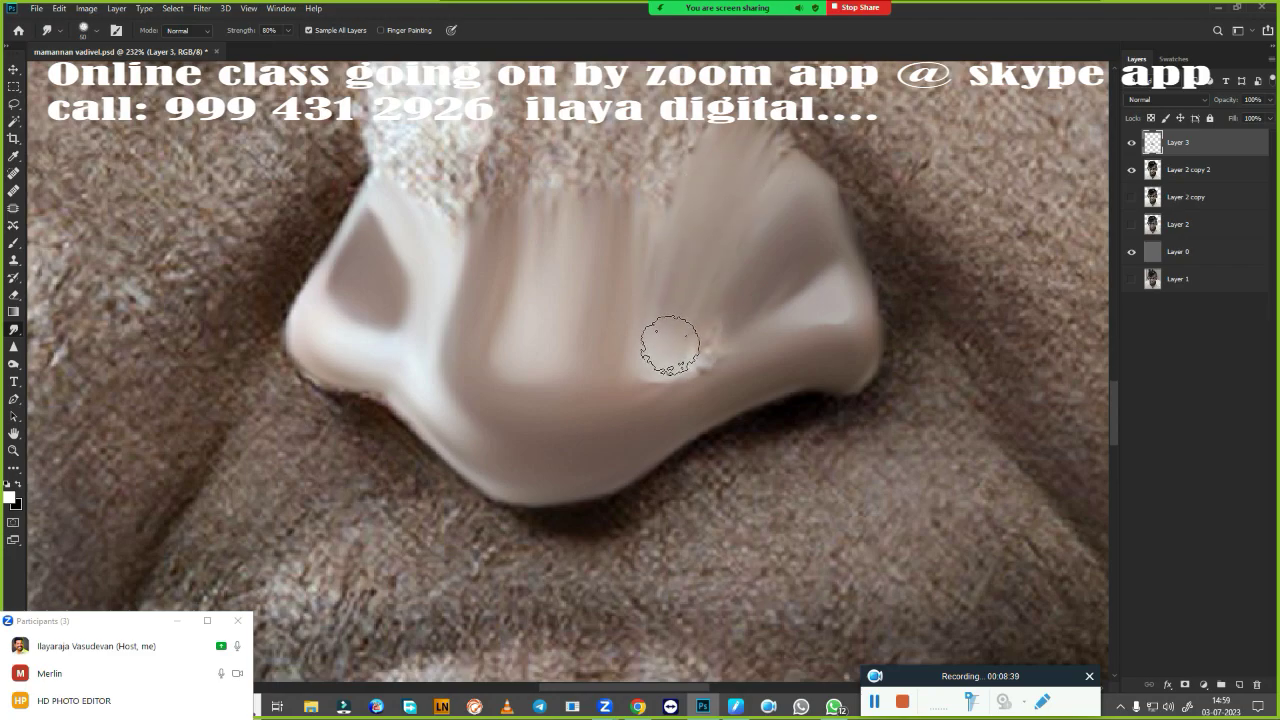
mouse_move(671, 343)
left_mouse_down()
mouse_move(660, 337)
mouse_move(680, 300)
left_mouse_up()
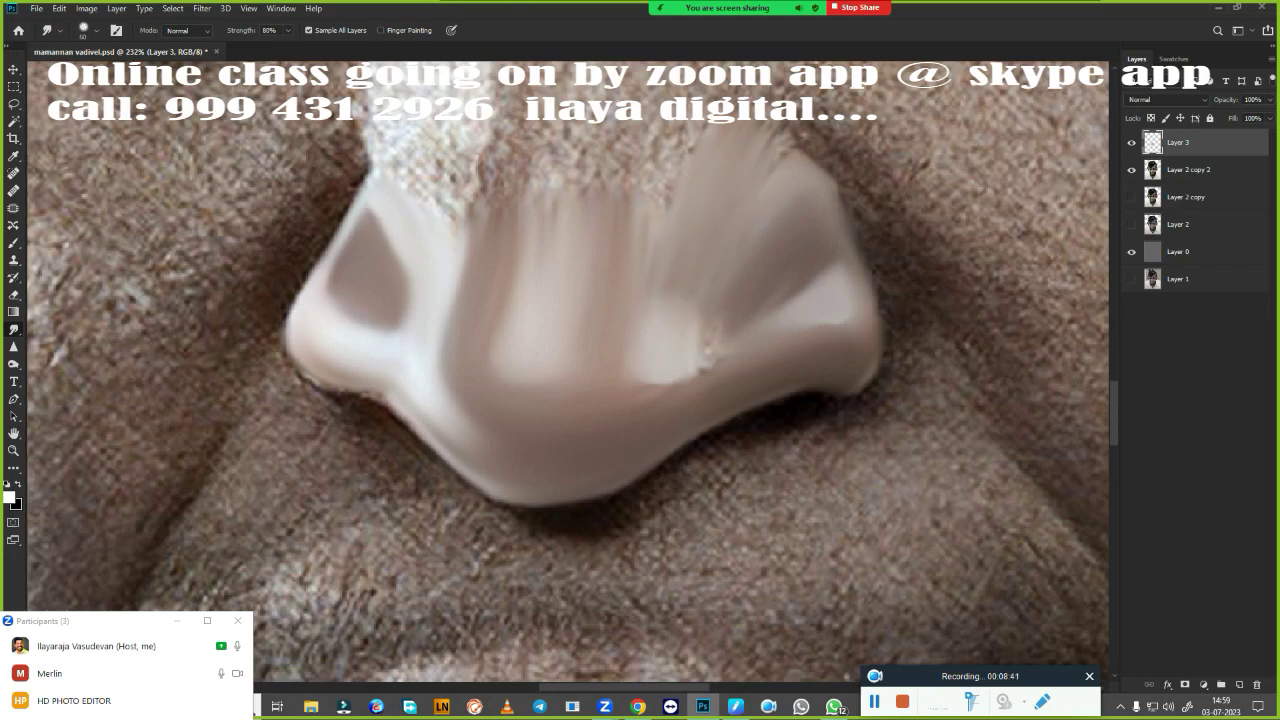
mouse_move(723, 367)
left_mouse_down()
mouse_move(663, 391)
mouse_move(722, 328)
left_mouse_up()
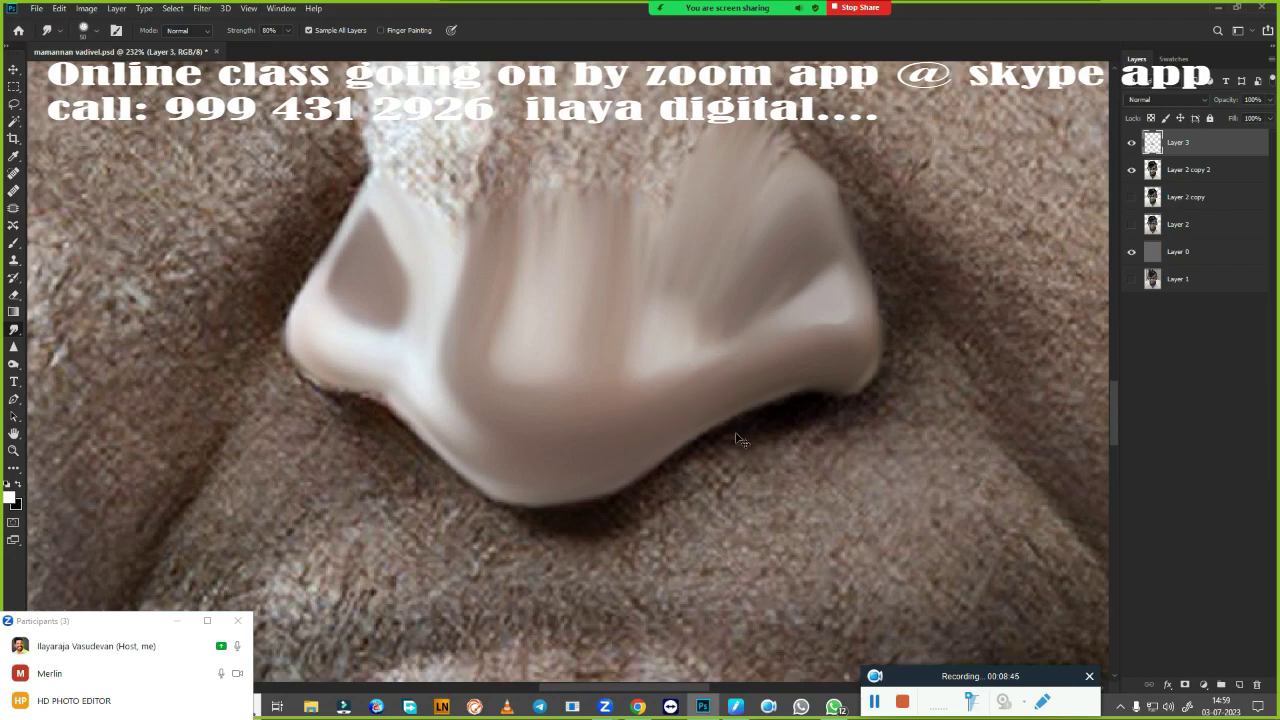
key("ctrl+0")
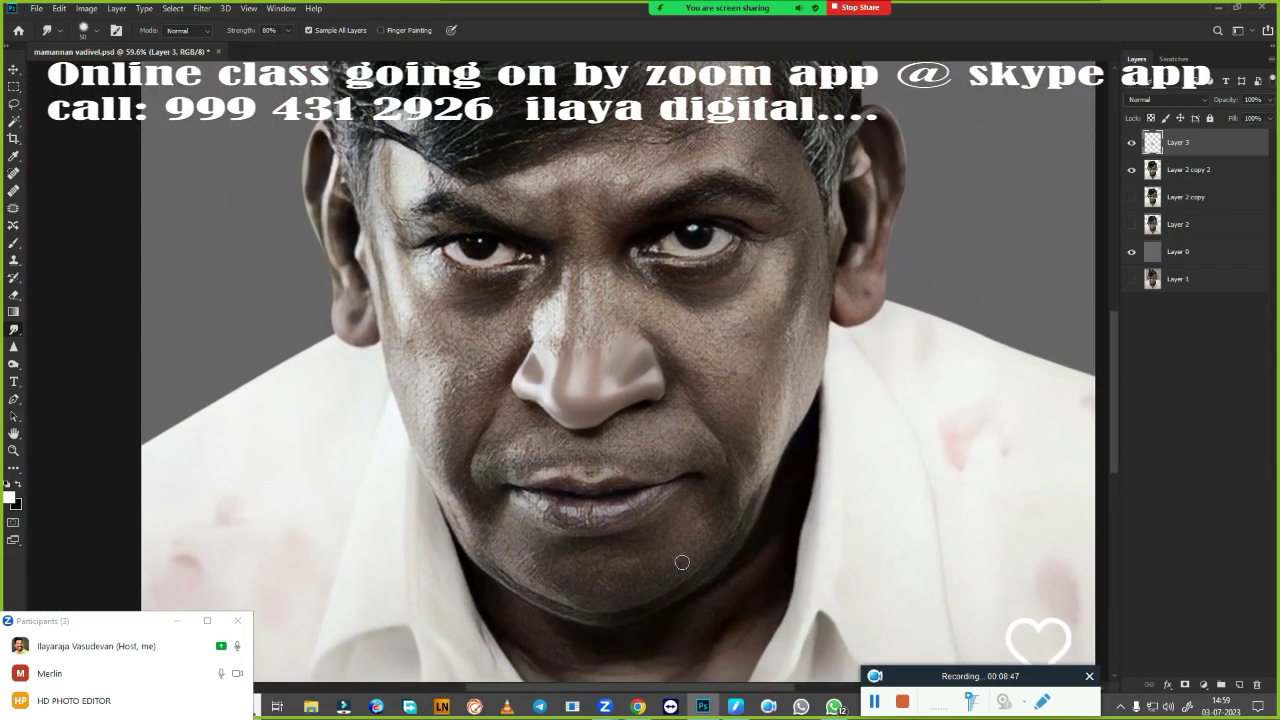
left_click(1132, 171)
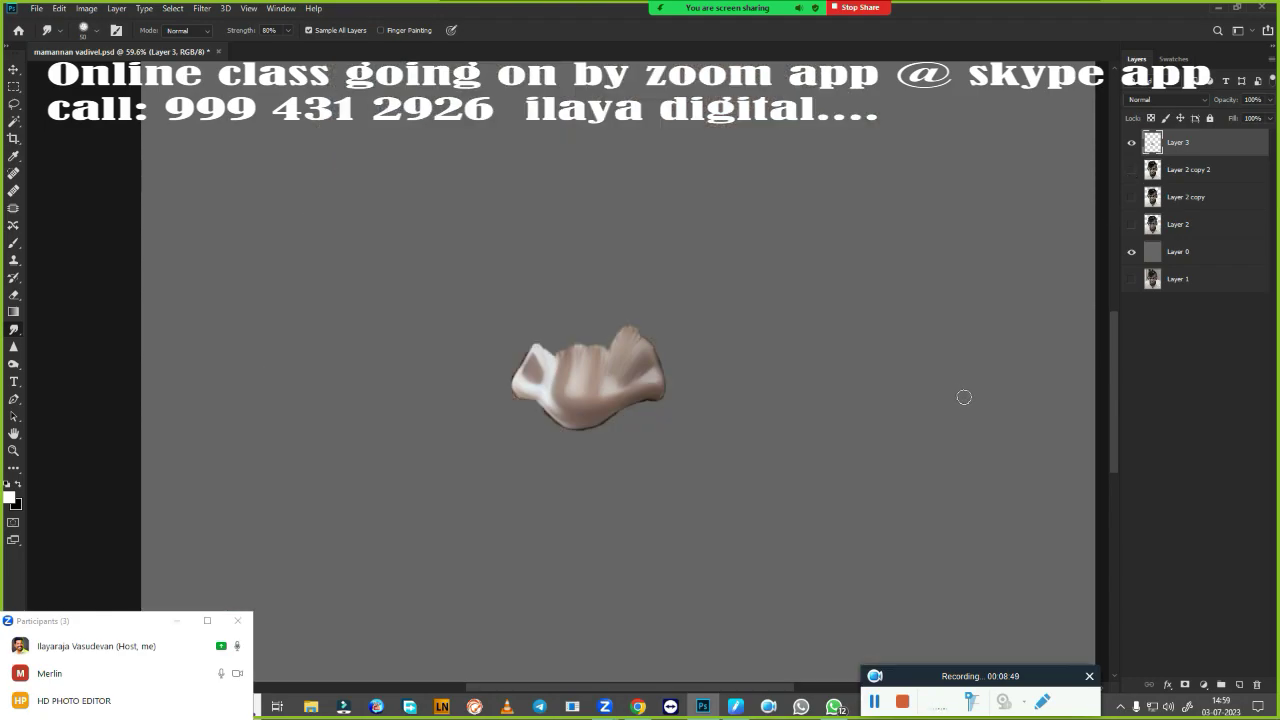
left_click(1132, 171)
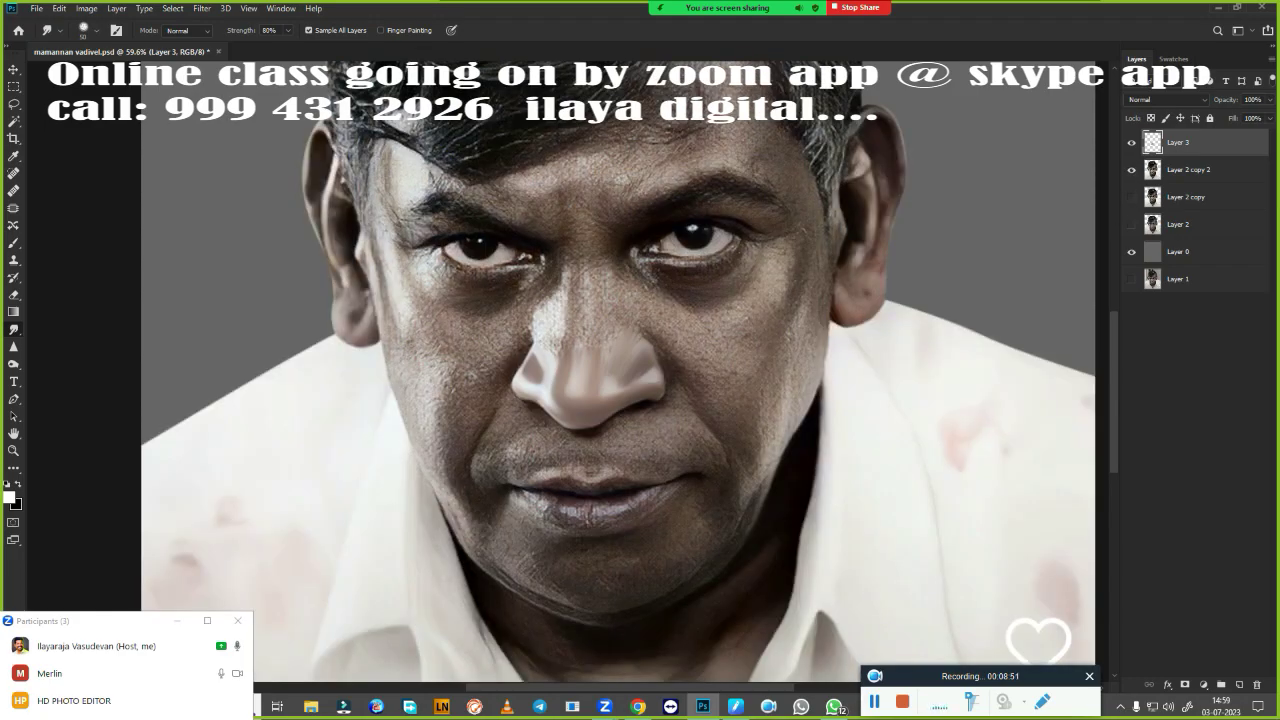
scroll(620, 383, "up", 3)
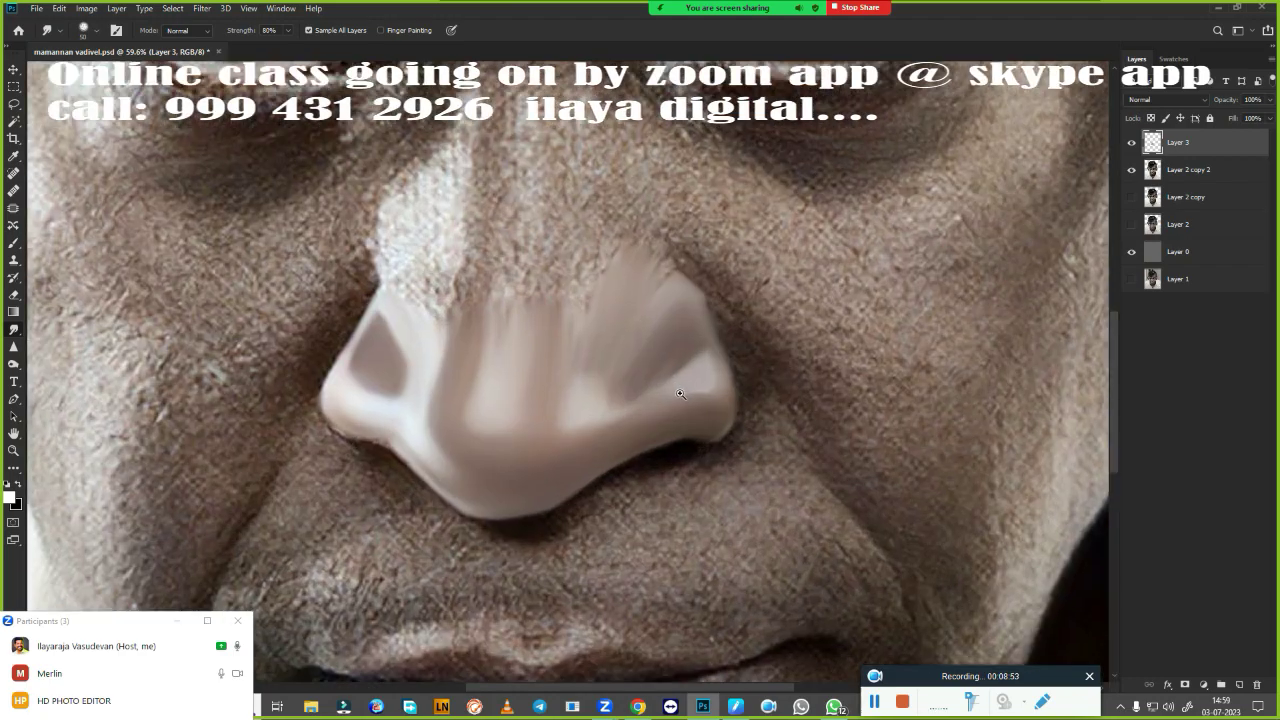
scroll(680, 390, "up", 2)
scroll(651, 399, "up", 2)
scroll(651, 399, "down", 3)
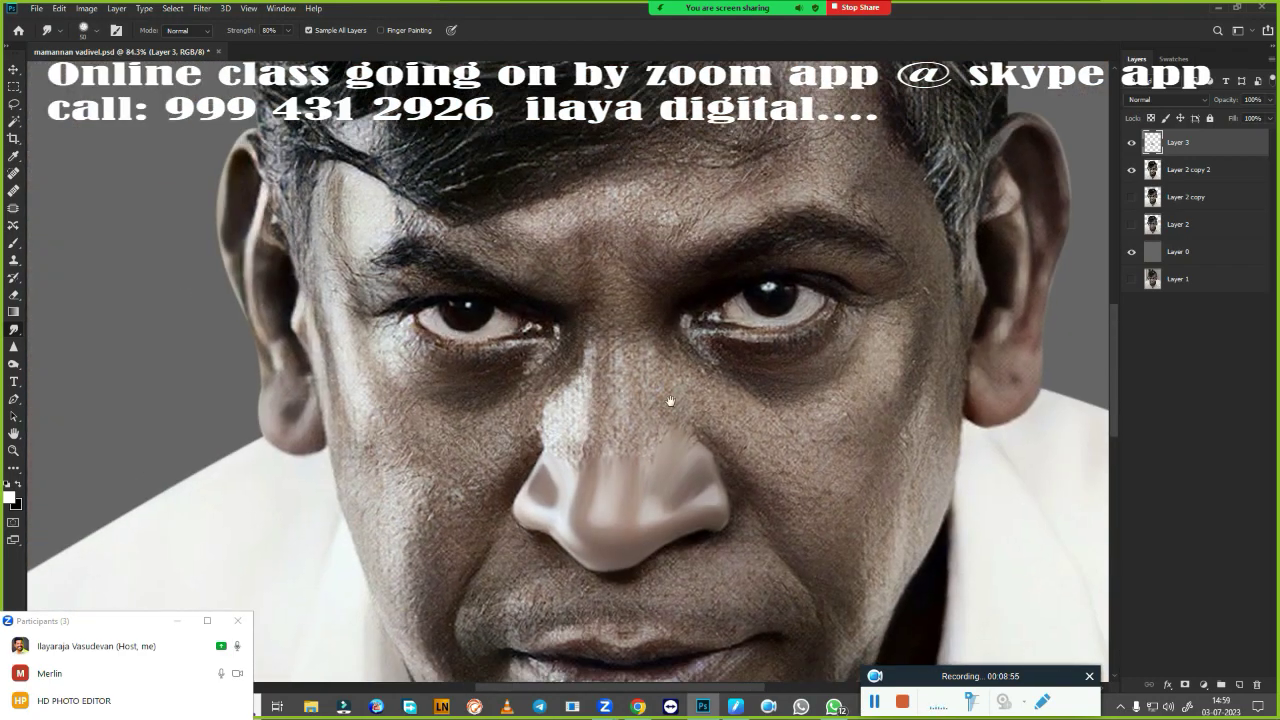
mouse_move(669, 400)
left_mouse_down()
mouse_move(665, 273)
mouse_move(637, 389)
left_mouse_up()
scroll(655, 347, "up", 2)
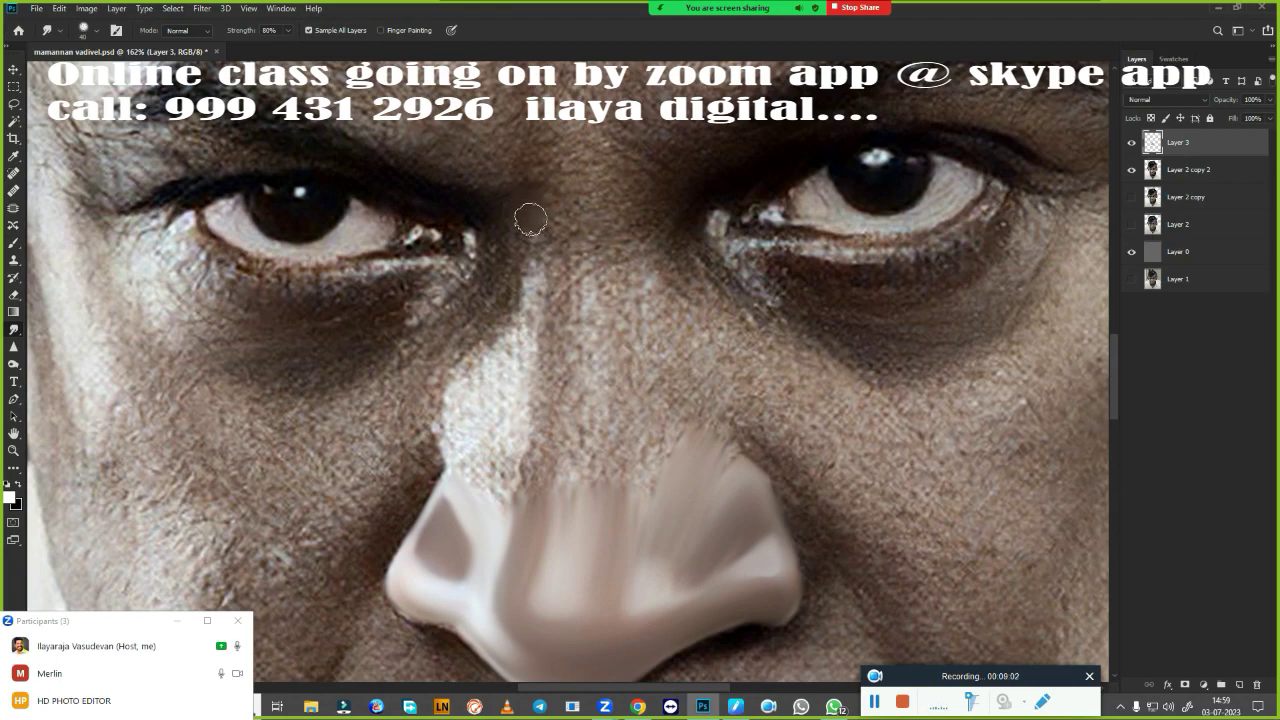
- Smudge the skin between the eyebrows and run one smooth streak down the bridge toward the tip
left_click_drag(648, 214, 651, 198)
mouse_move(573, 205)
left_mouse_down()
mouse_move(563, 214)
mouse_move(583, 217)
mouse_move(634, 177)
mouse_move(621, 217)
left_mouse_up()
left_click_drag(577, 178, 576, 221)
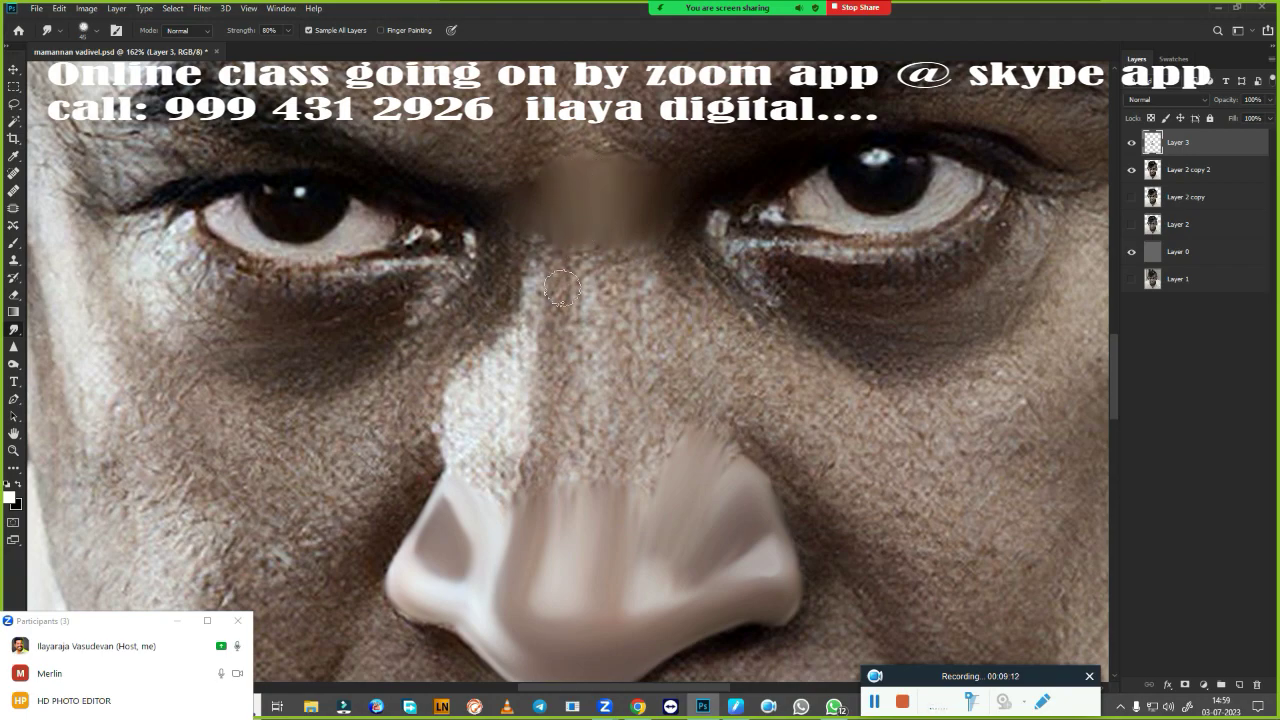
left_click_drag(562, 280, 557, 384)
mouse_move(546, 480)
left_mouse_down()
mouse_move(536, 498)
mouse_move(545, 430)
mouse_move(534, 522)
mouse_move(545, 436)
mouse_move(529, 506)
left_mouse_up()
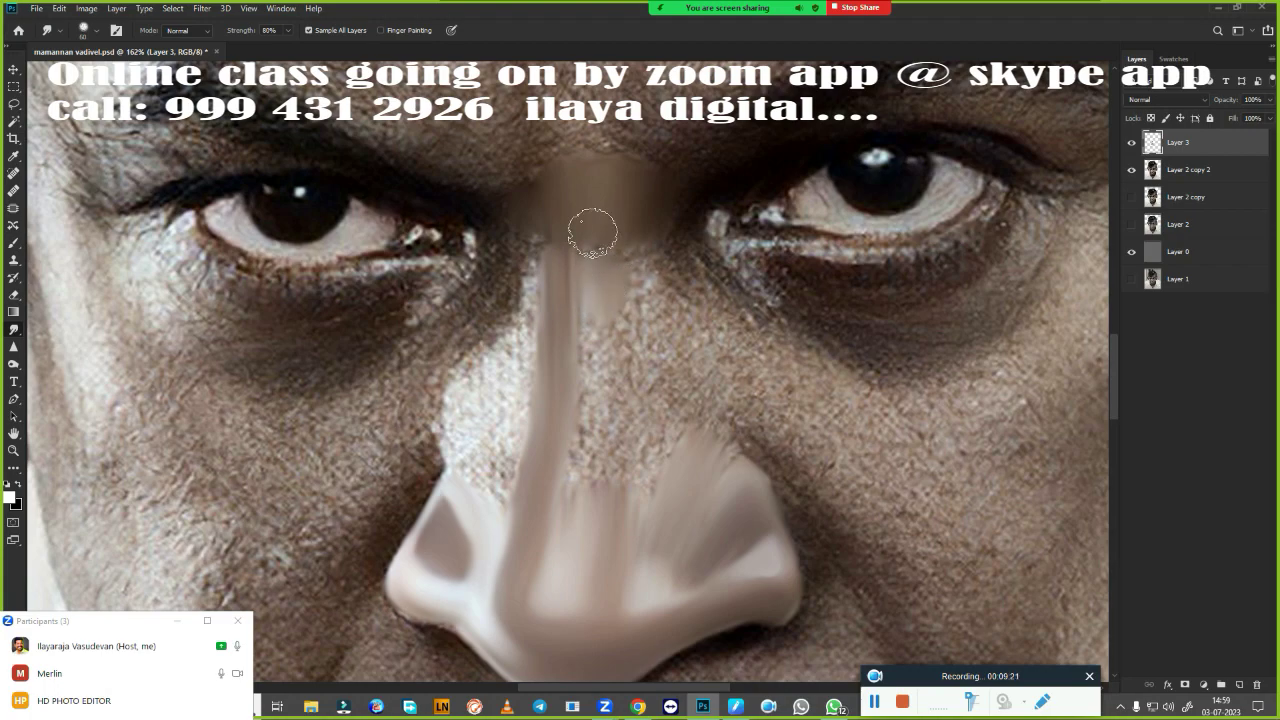
mouse_move(592, 233)
left_mouse_down()
mouse_move(634, 229)
mouse_move(585, 240)
left_mouse_up()
- Smear the texture at the top of the nose bridge and down its right side
scroll(667, 421, "down", 5)
scroll(662, 405, "up", 5)
scroll(658, 392, "up", 2)
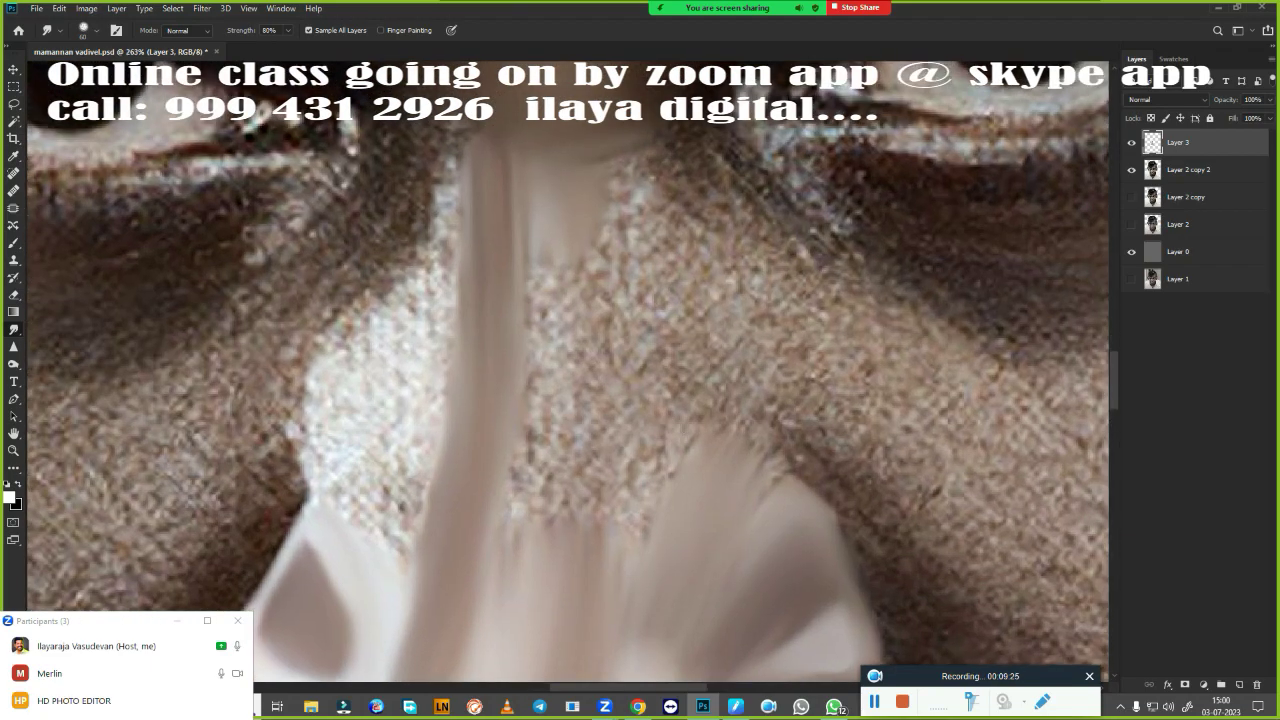
mouse_move(610, 215)
left_mouse_down()
mouse_move(630, 205)
mouse_move(617, 180)
mouse_move(630, 190)
left_mouse_up()
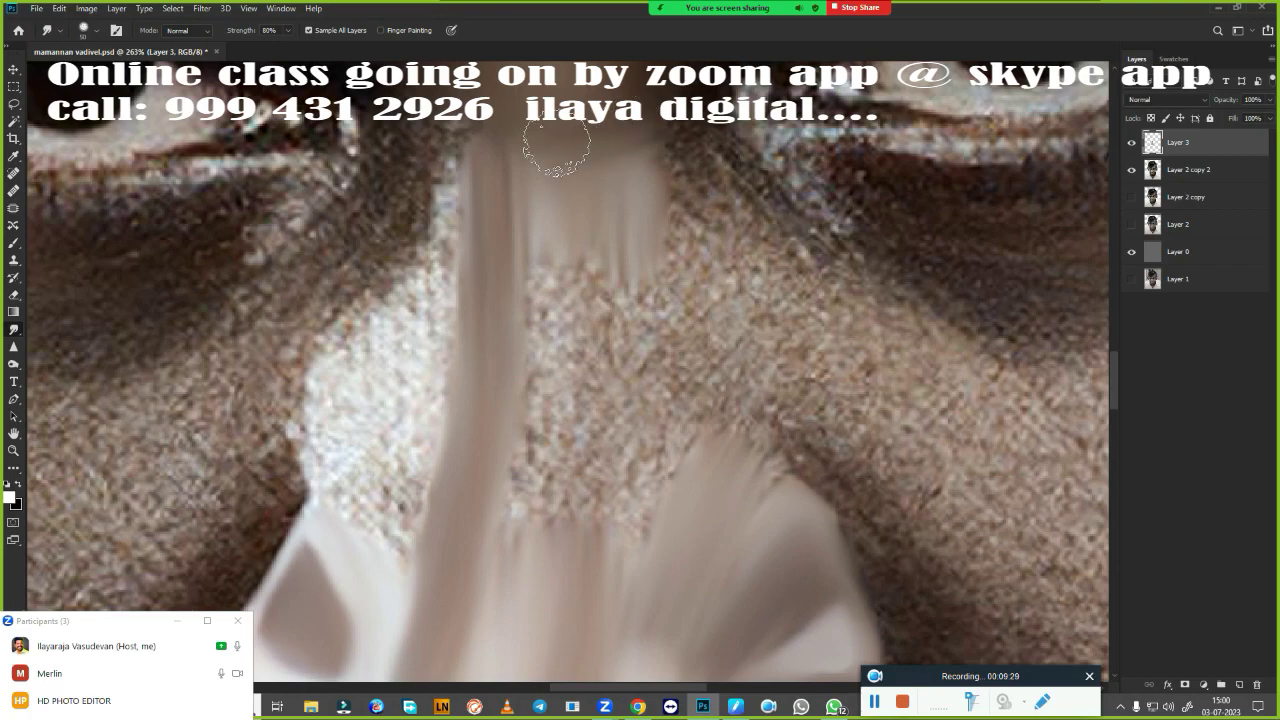
mouse_move(500, 137)
left_mouse_down()
mouse_move(480, 244)
mouse_move(485, 305)
left_mouse_up()
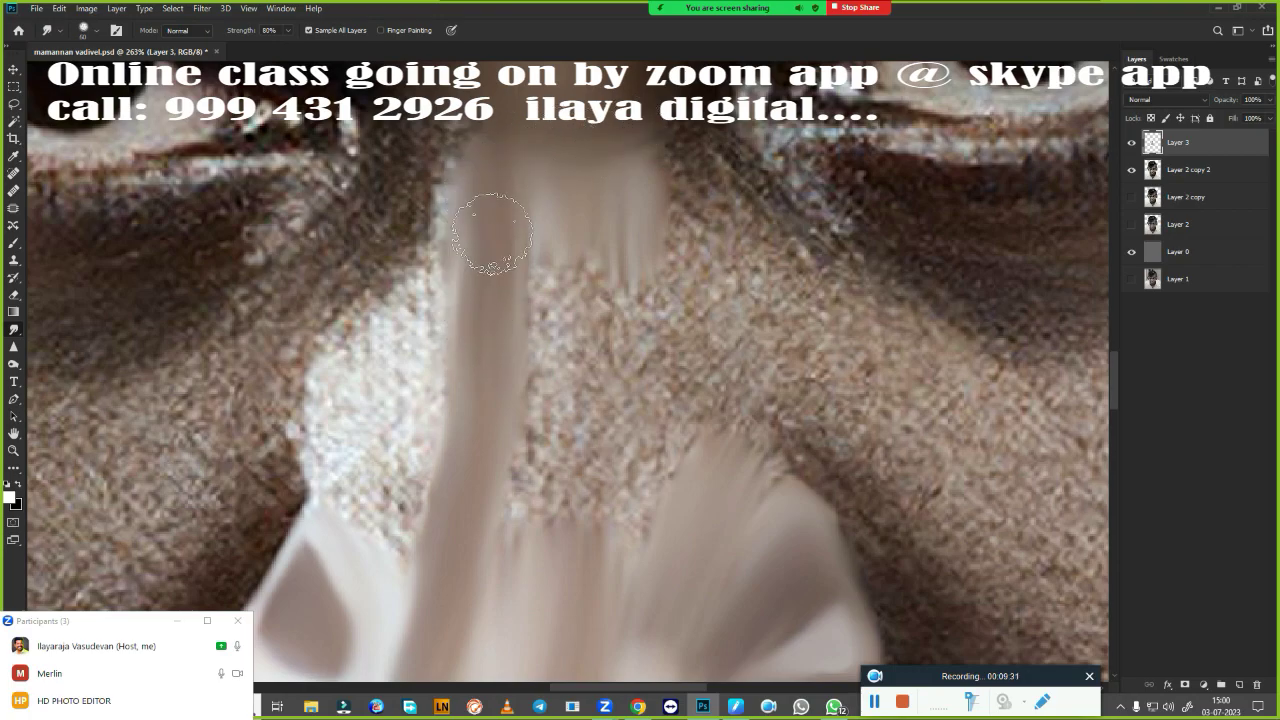
mouse_move(630, 290)
left_mouse_down()
mouse_move(643, 357)
mouse_move(623, 361)
mouse_move(623, 457)
mouse_move(614, 277)
mouse_move(553, 455)
mouse_move(531, 366)
mouse_move(543, 223)
mouse_move(529, 491)
mouse_move(494, 534)
mouse_move(495, 612)
left_mouse_up()
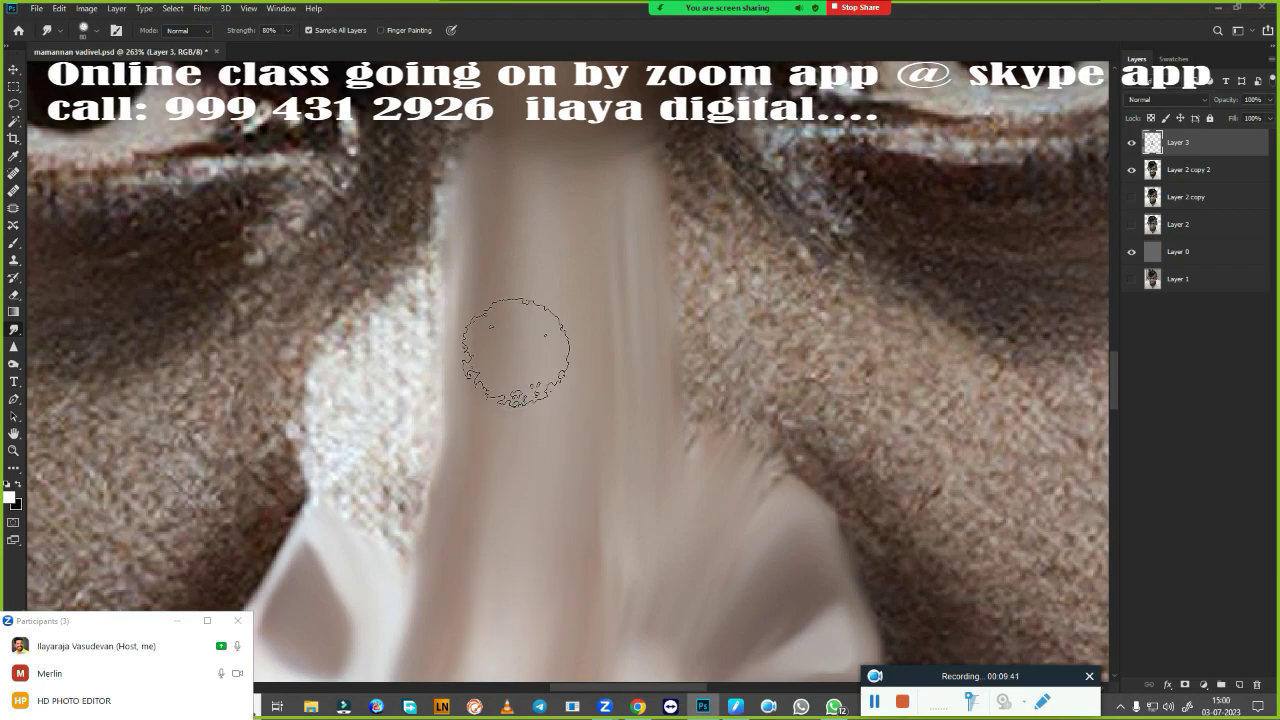
mouse_move(623, 206)
left_mouse_down()
mouse_move(634, 400)
mouse_move(634, 329)
mouse_move(623, 606)
left_mouse_up()
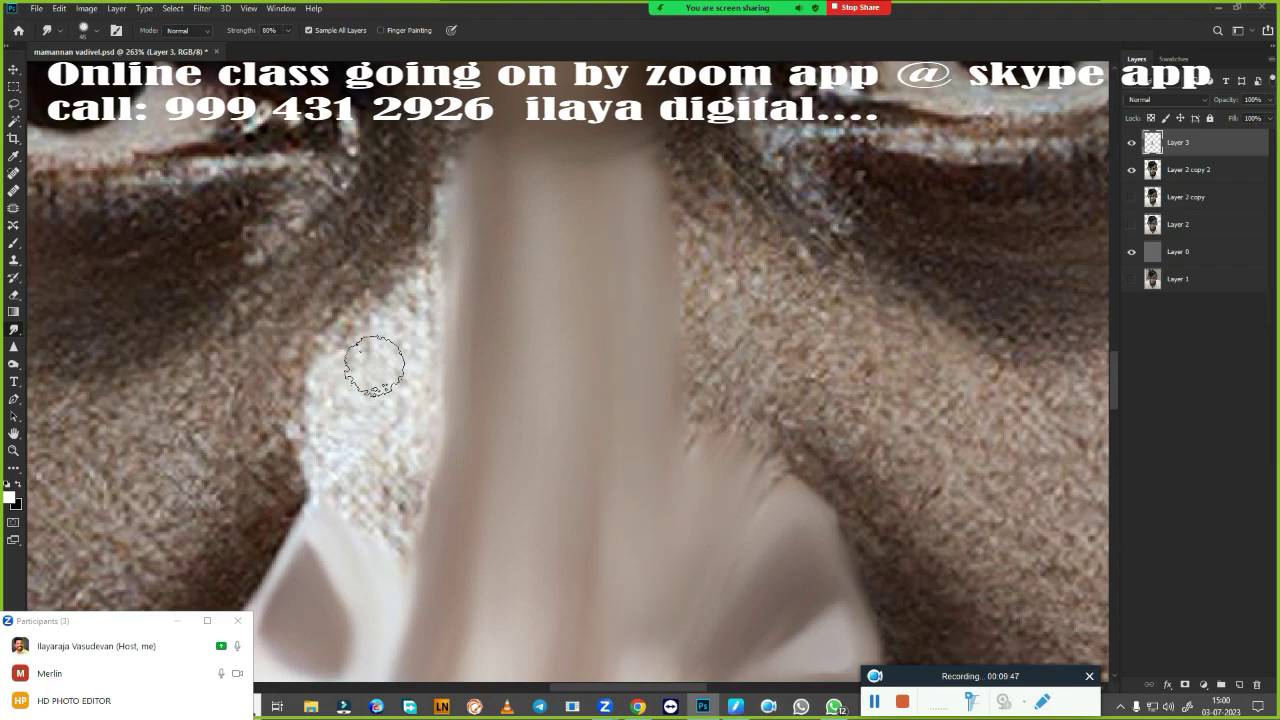
- Smooth the speckled white skin on the nose's left side and nostril edge, then zoom out
mouse_move(374, 366)
left_mouse_down()
mouse_move(331, 409)
mouse_move(334, 429)
mouse_move(445, 185)
mouse_move(405, 305)
mouse_move(449, 204)
mouse_move(452, 100)
mouse_move(471, 129)
mouse_move(480, 88)
left_mouse_up()
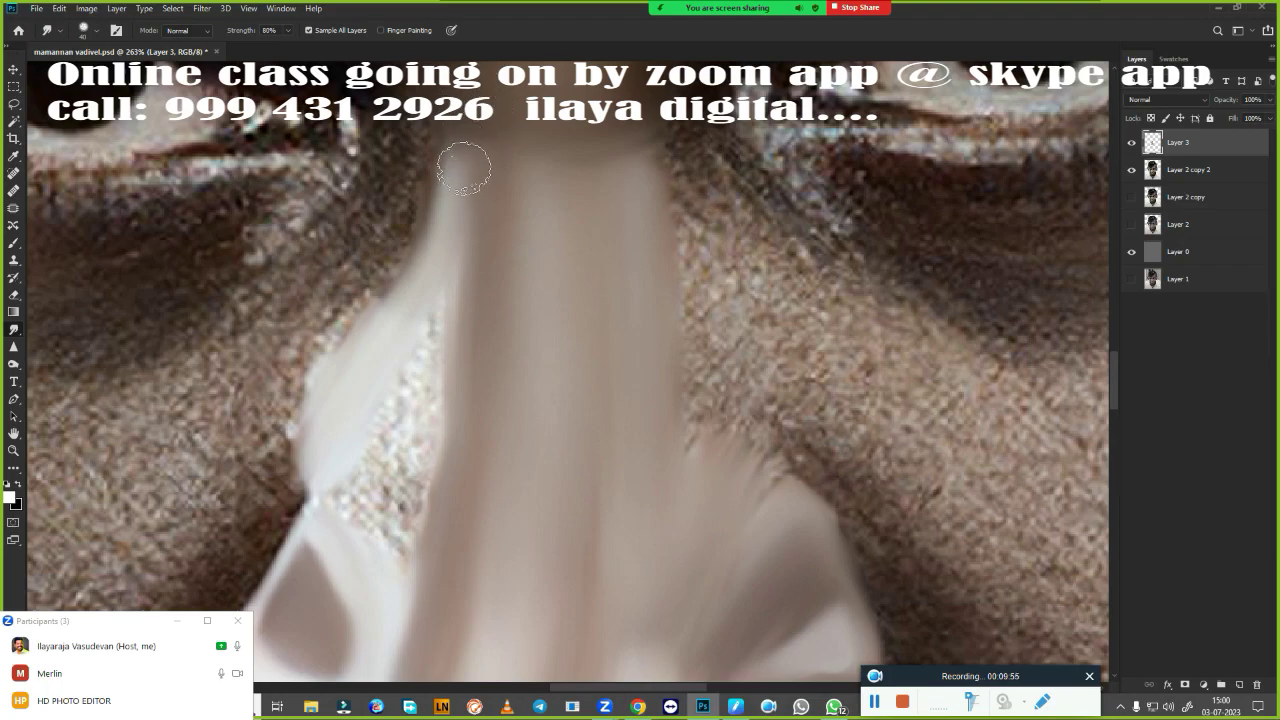
left_click_drag(419, 335, 414, 423)
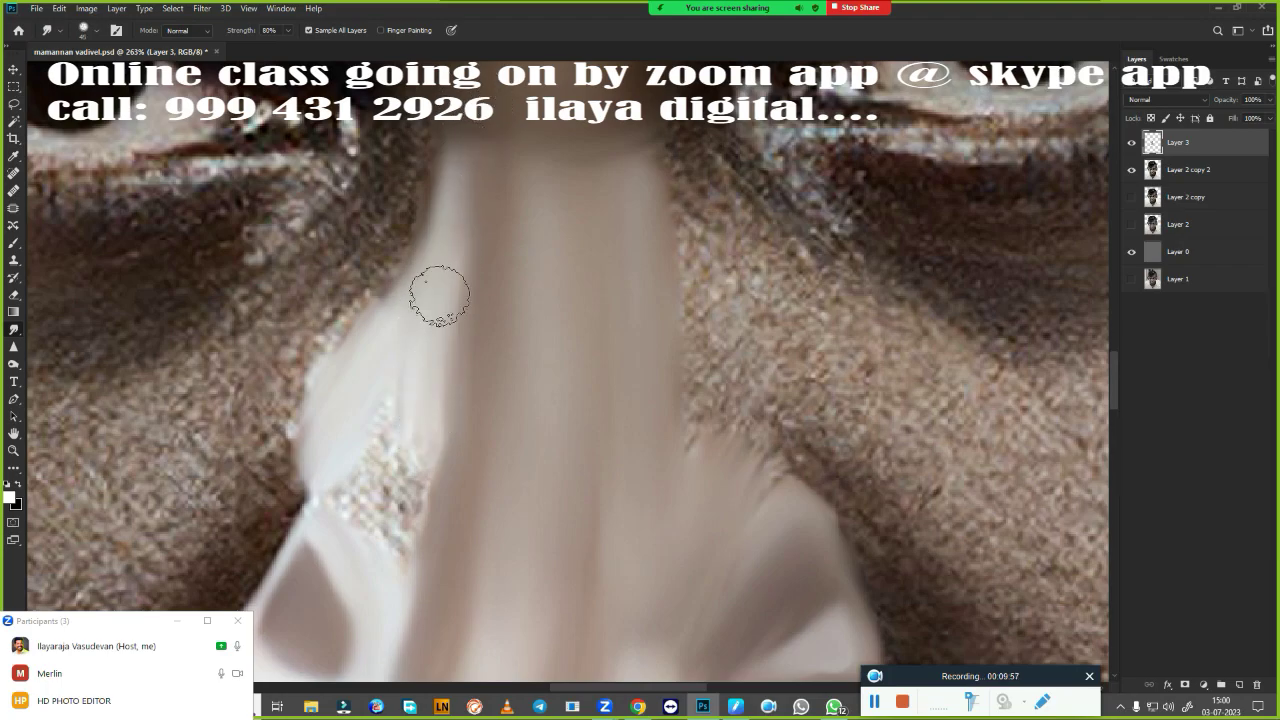
mouse_move(448, 274)
left_mouse_down()
mouse_move(410, 528)
mouse_move(366, 489)
mouse_move(383, 531)
mouse_move(360, 460)
mouse_move(403, 380)
mouse_move(403, 506)
mouse_move(438, 434)
mouse_move(446, 330)
left_mouse_up()
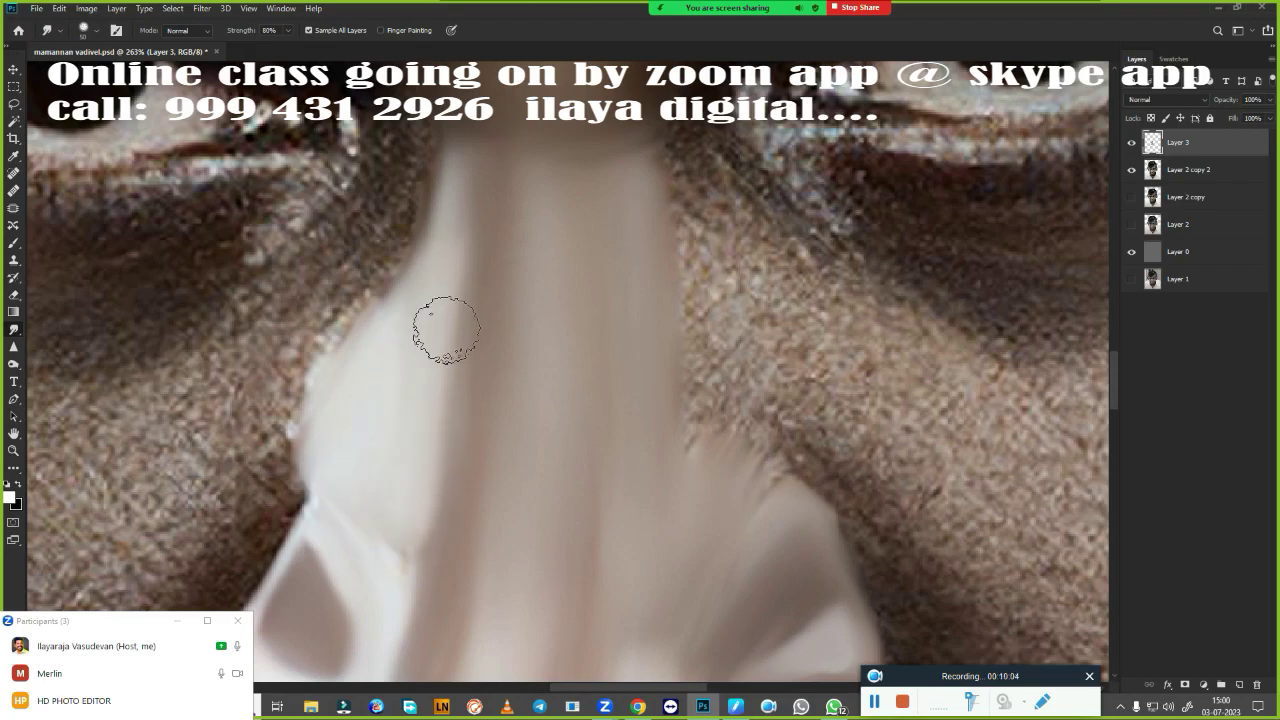
mouse_move(364, 510)
left_mouse_down()
mouse_move(337, 491)
mouse_move(404, 570)
left_mouse_up()
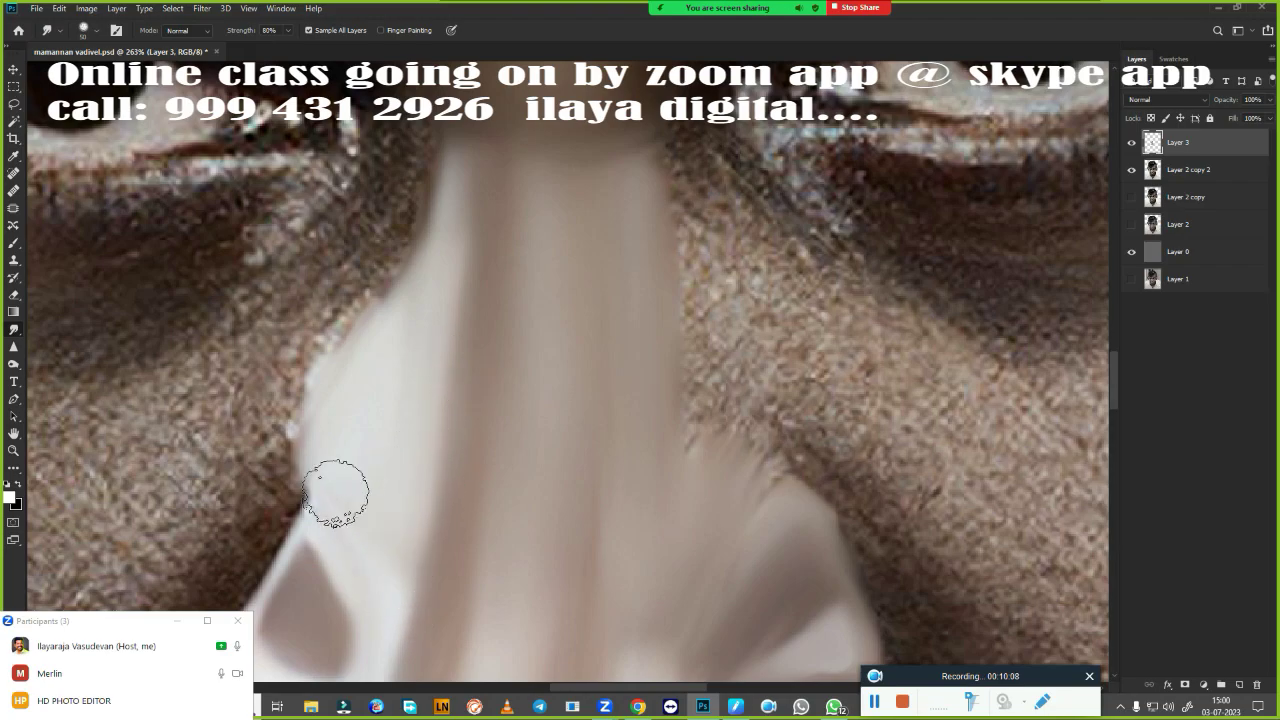
left_click(590, 467, "alt")
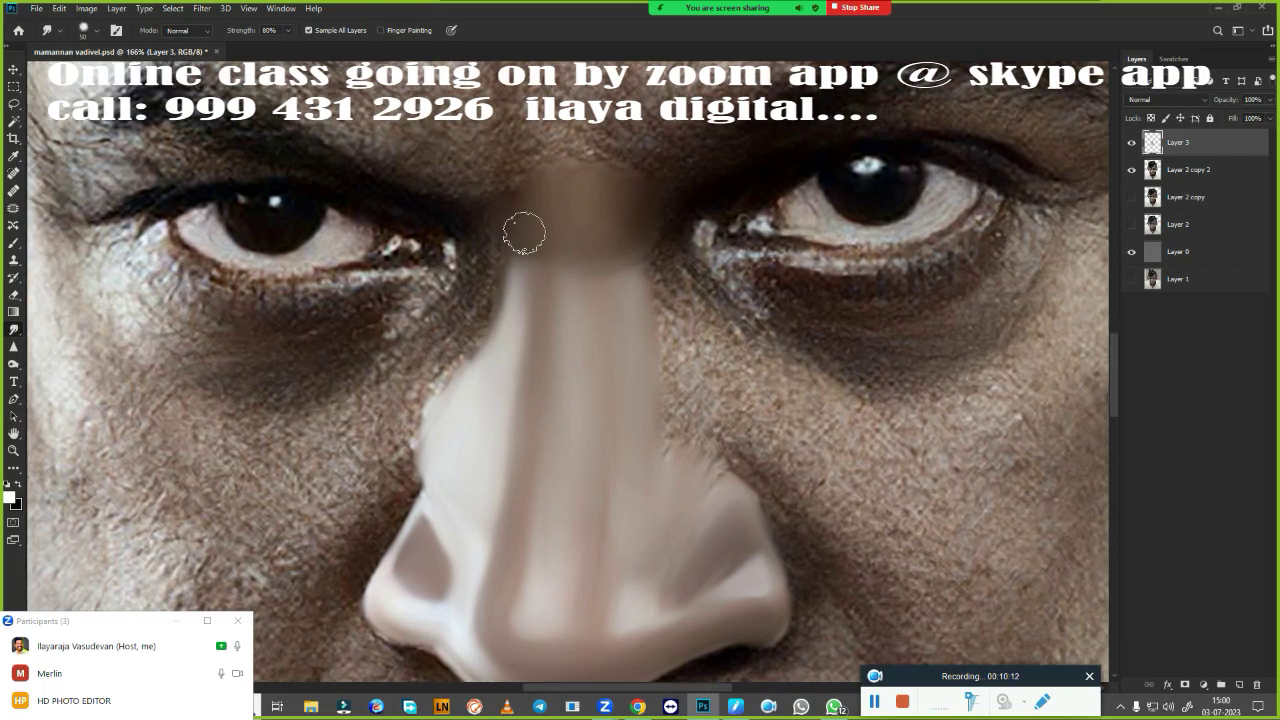
- Blend the nose's light tone into the right cheek and enlarge the smudge brush two steps
scroll(517, 414, "right", 3)
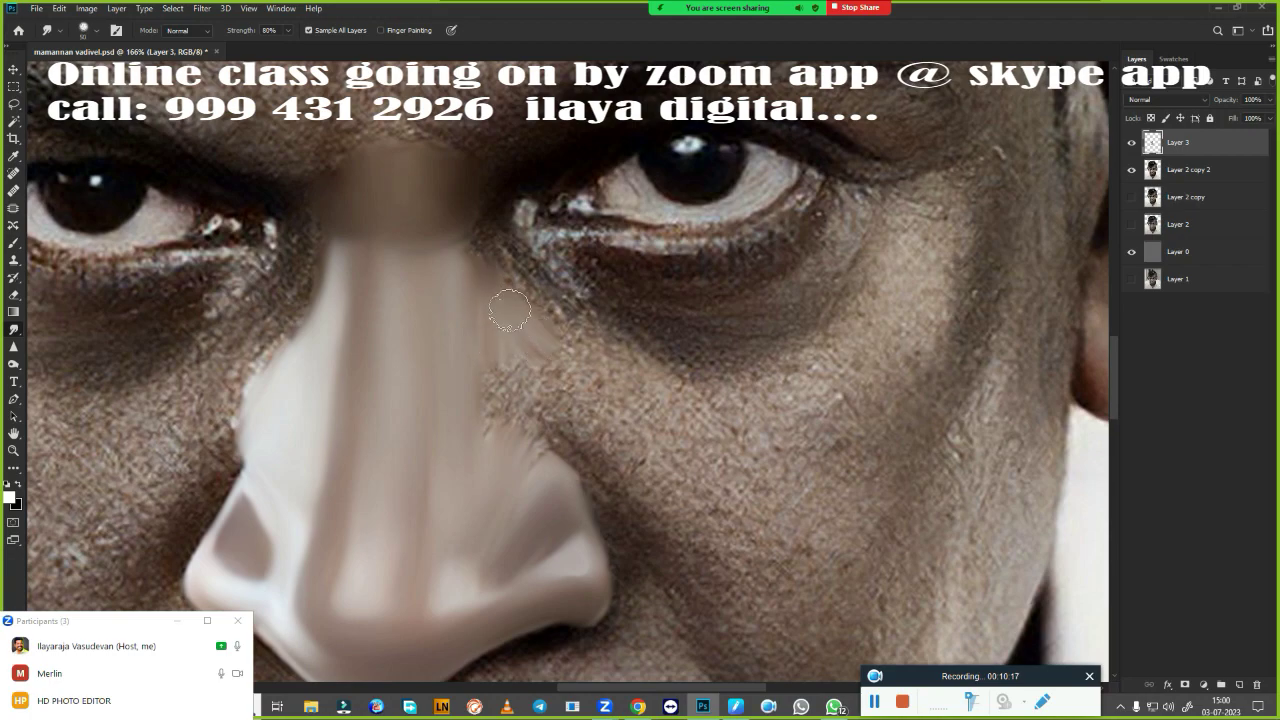
mouse_move(520, 382)
left_mouse_down()
mouse_move(525, 420)
mouse_move(509, 423)
mouse_move(493, 342)
mouse_move(491, 449)
mouse_move(514, 429)
left_mouse_up()
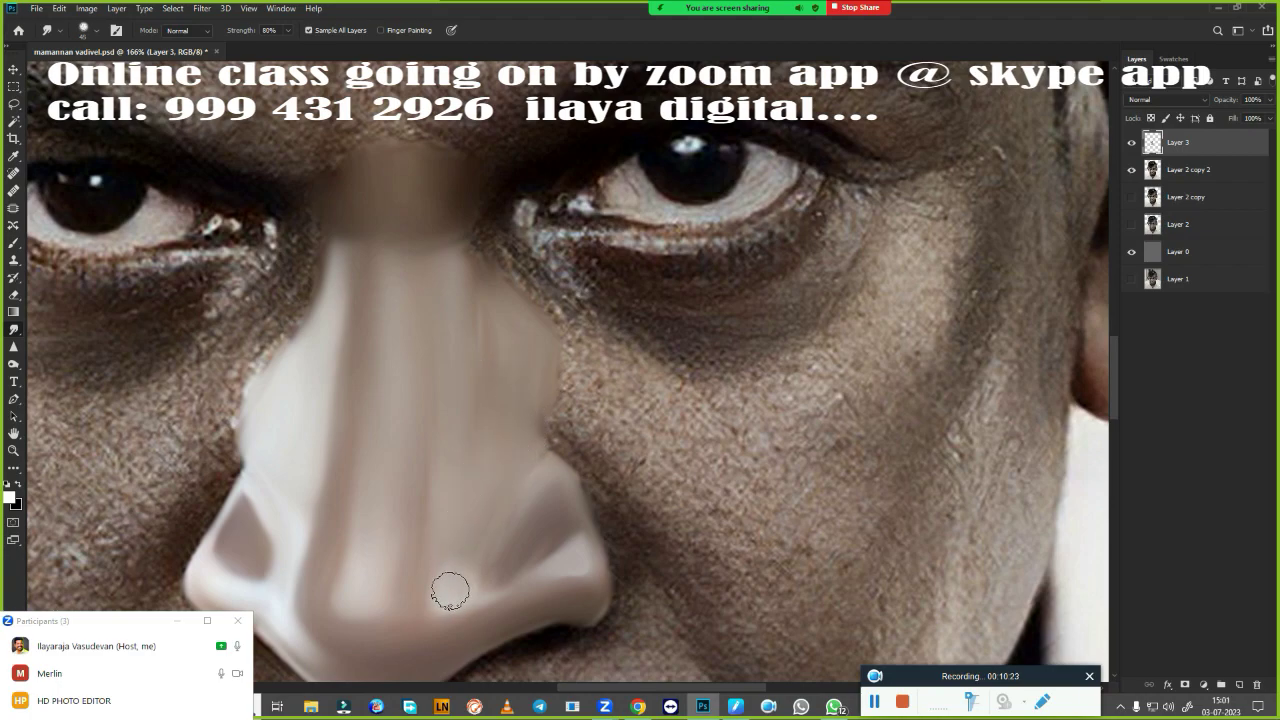
key("bracketright")
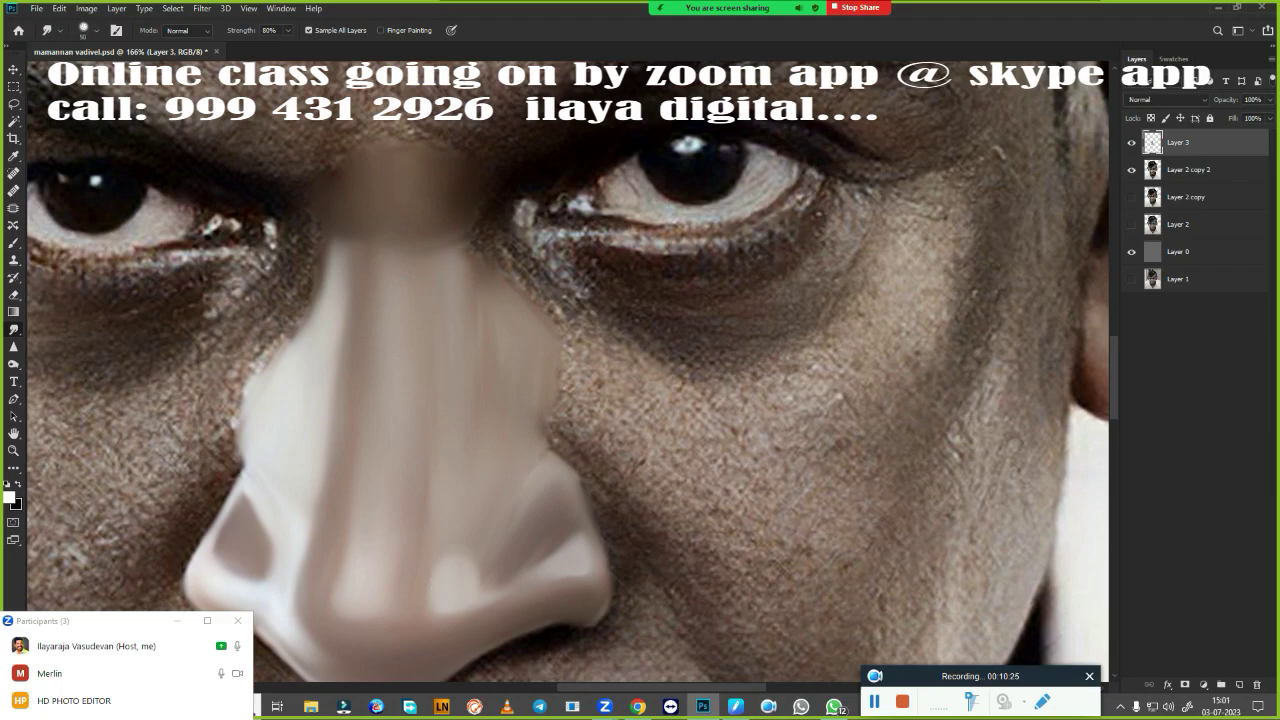
key("bracketright")
- Zoom to about 222% and pan to centre the nose and mouth area
scroll(677, 436, "down", 2)
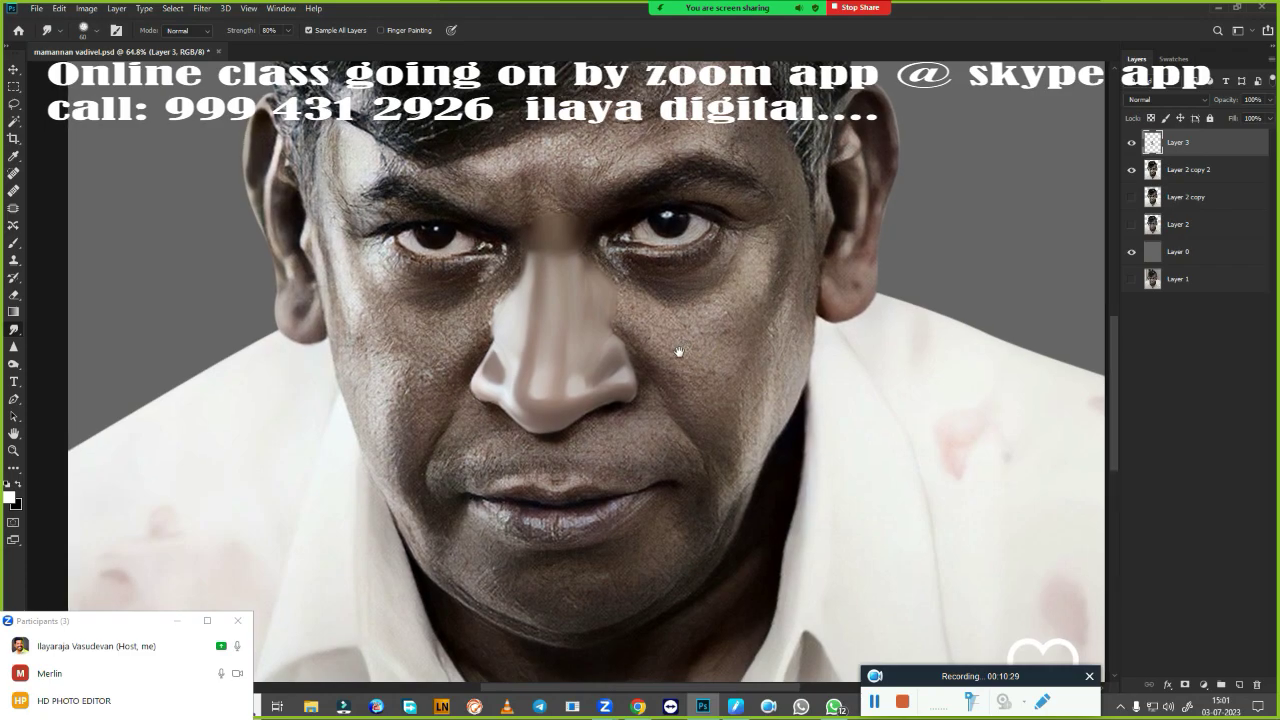
scroll(670, 350, "up", 3)
scroll(785, 314, "up", 2)
scroll(740, 285, "down", 3)
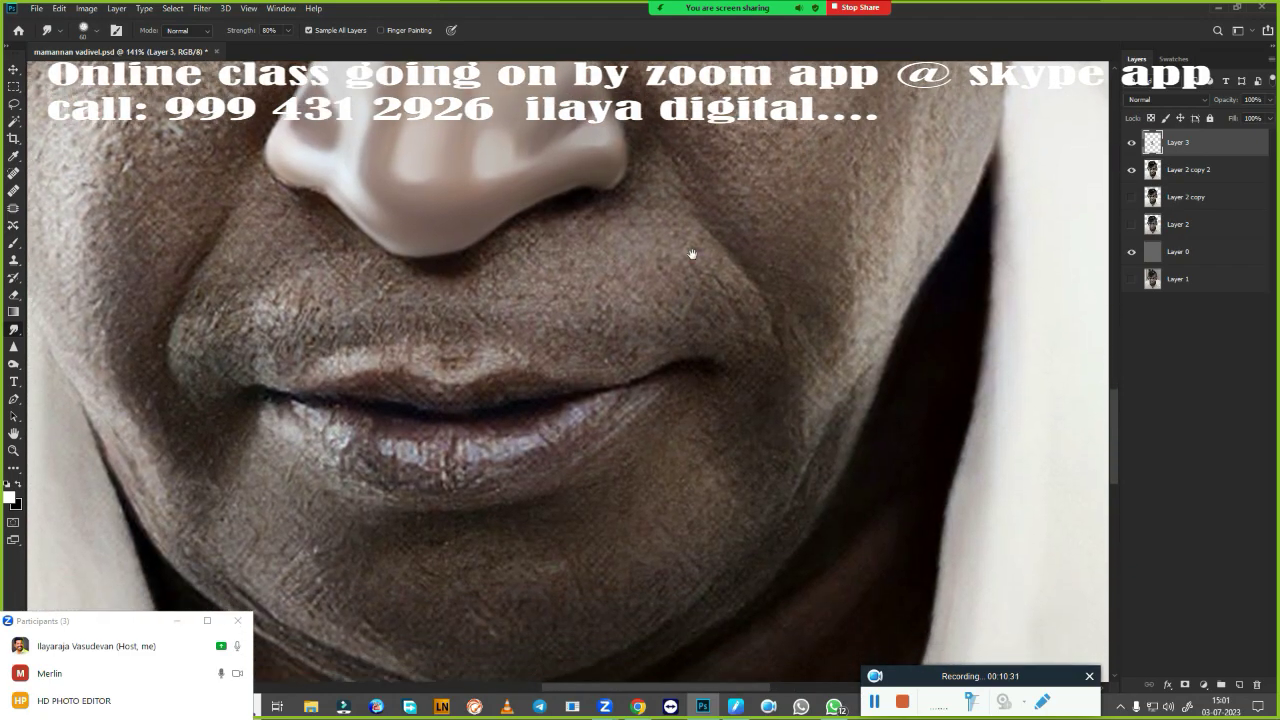
scroll(663, 309, "up", 2)
scroll(766, 354, "up", 1)
scroll(760, 340, "down", 3)
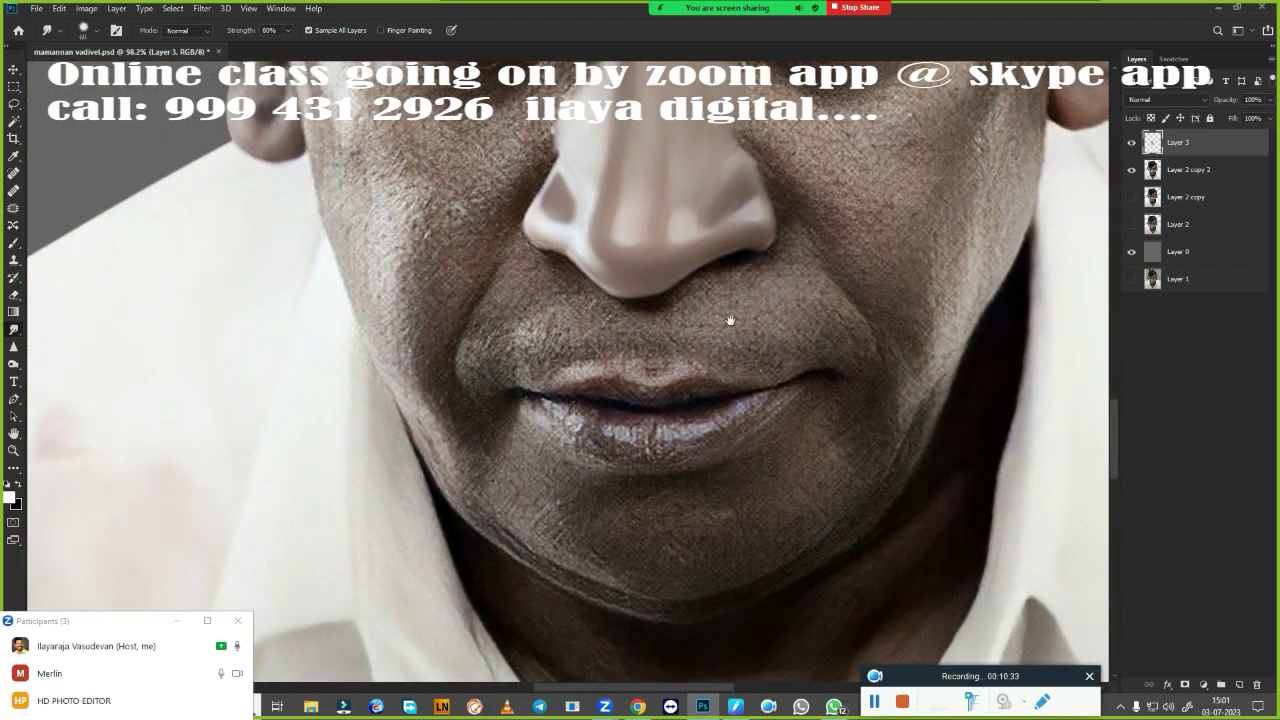
scroll(640, 360, "up", 1)
scroll(575, 380, "up", 2)
left_click_drag(575, 380, 485, 445)
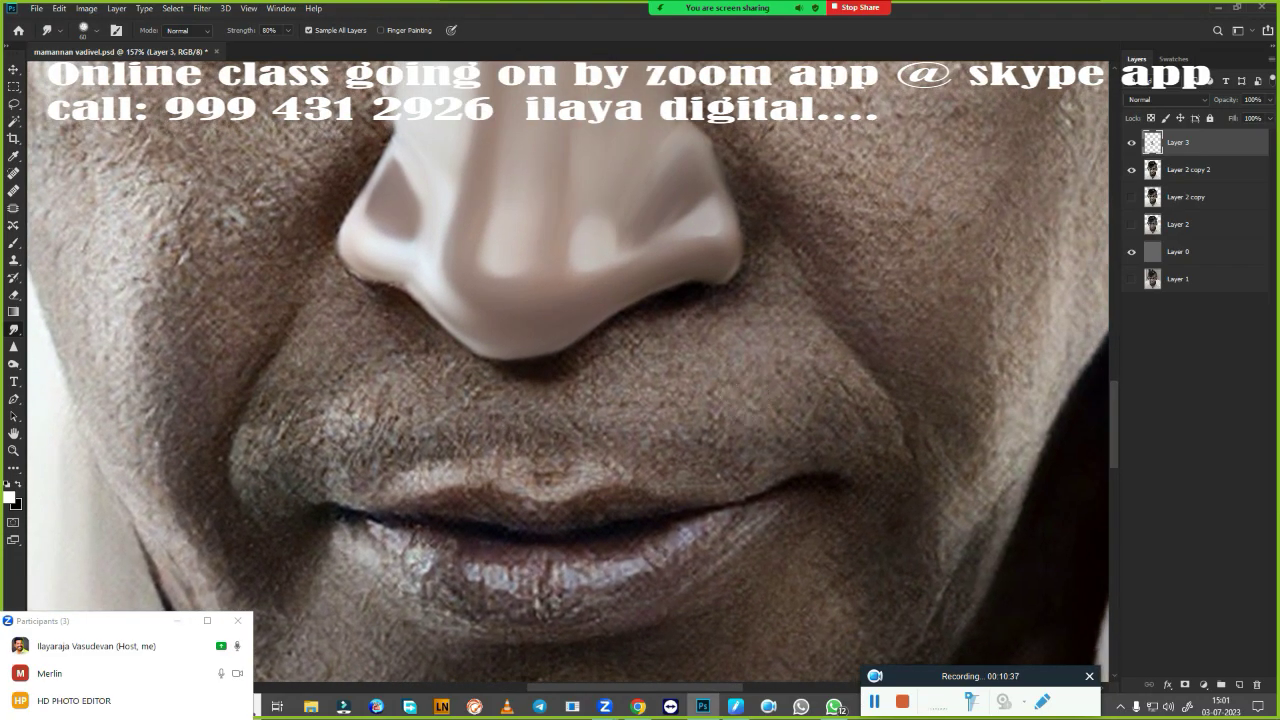
scroll(485, 409, "up", 1)
scroll(485, 409, "up", 1)
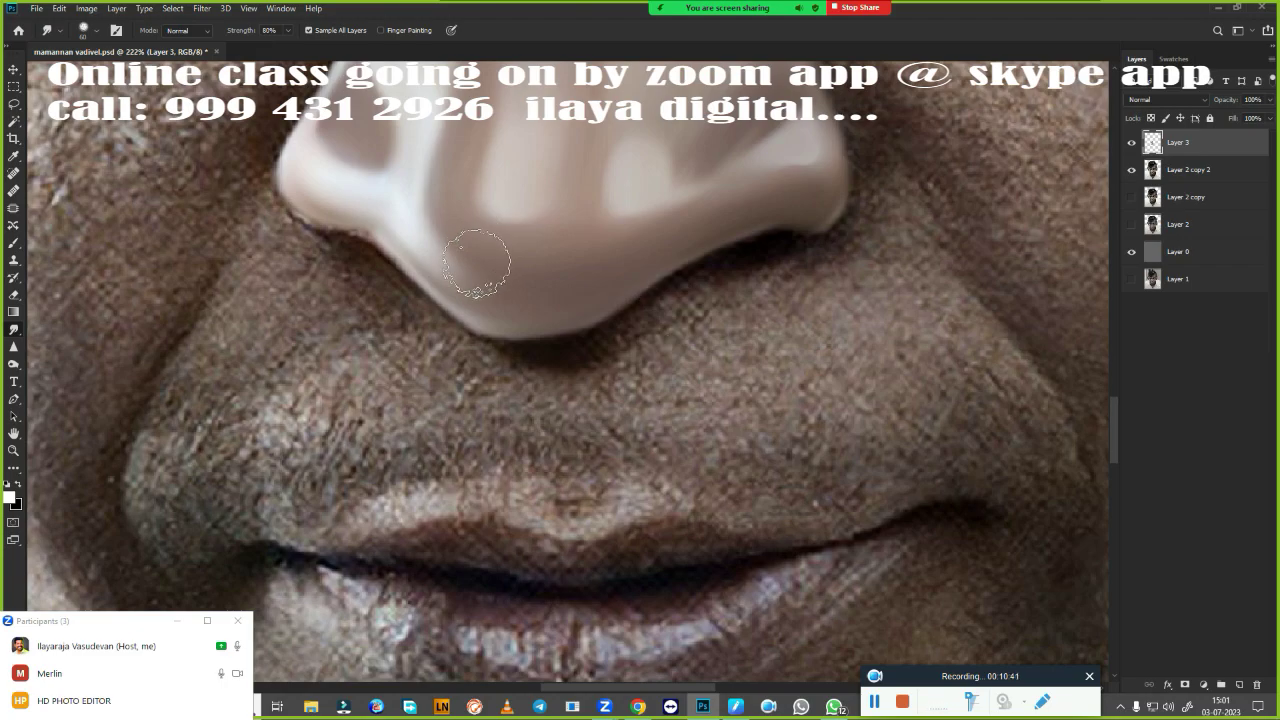
- Switch to the Mixer Brush with the Very Wet, Light Mix preset
key("b")
right_click(646, 424)
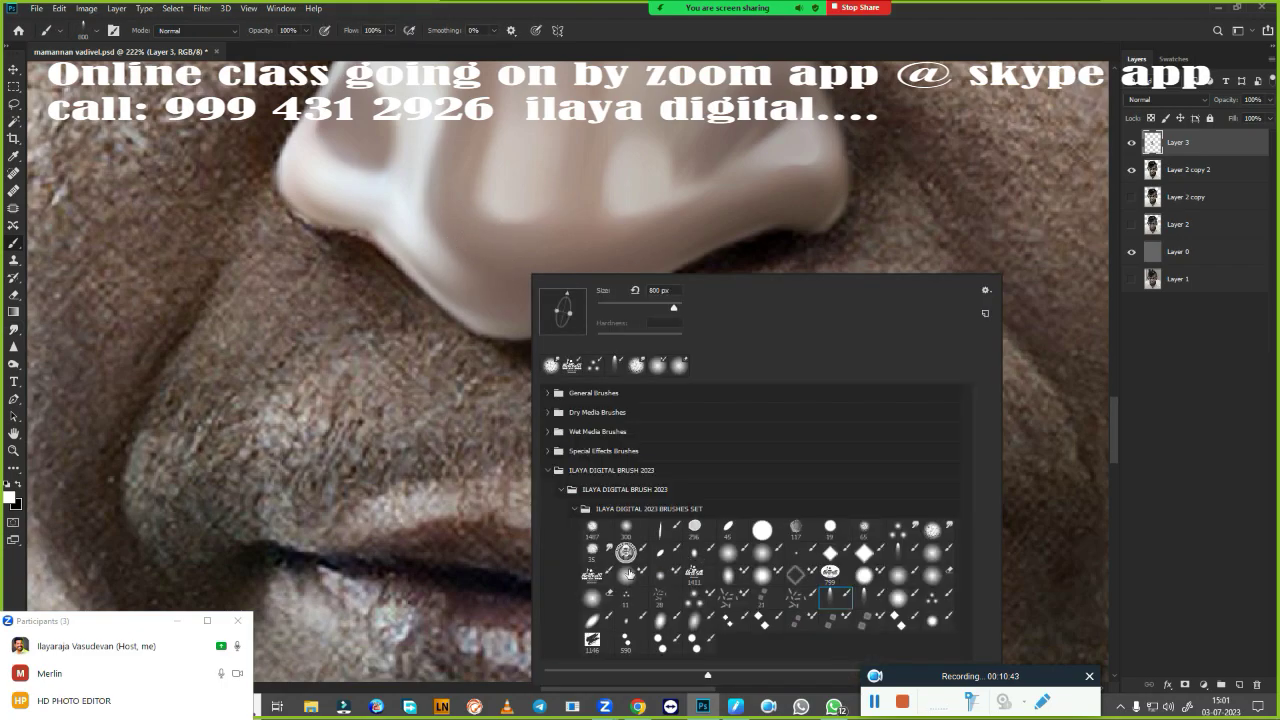
left_click(628, 573)
left_click(754, 62)
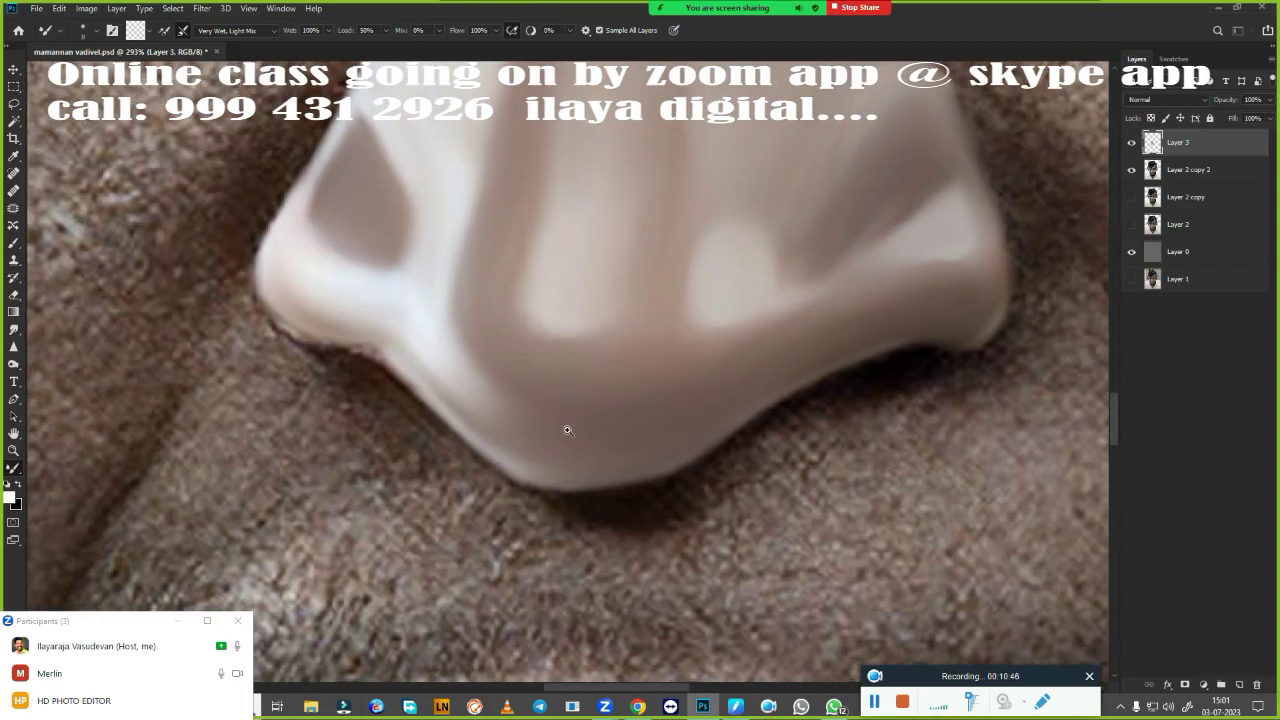
mouse_move(486, 344)
left_mouse_down()
mouse_move(517, 380)
mouse_move(487, 313)
mouse_move(514, 337)
left_mouse_up()
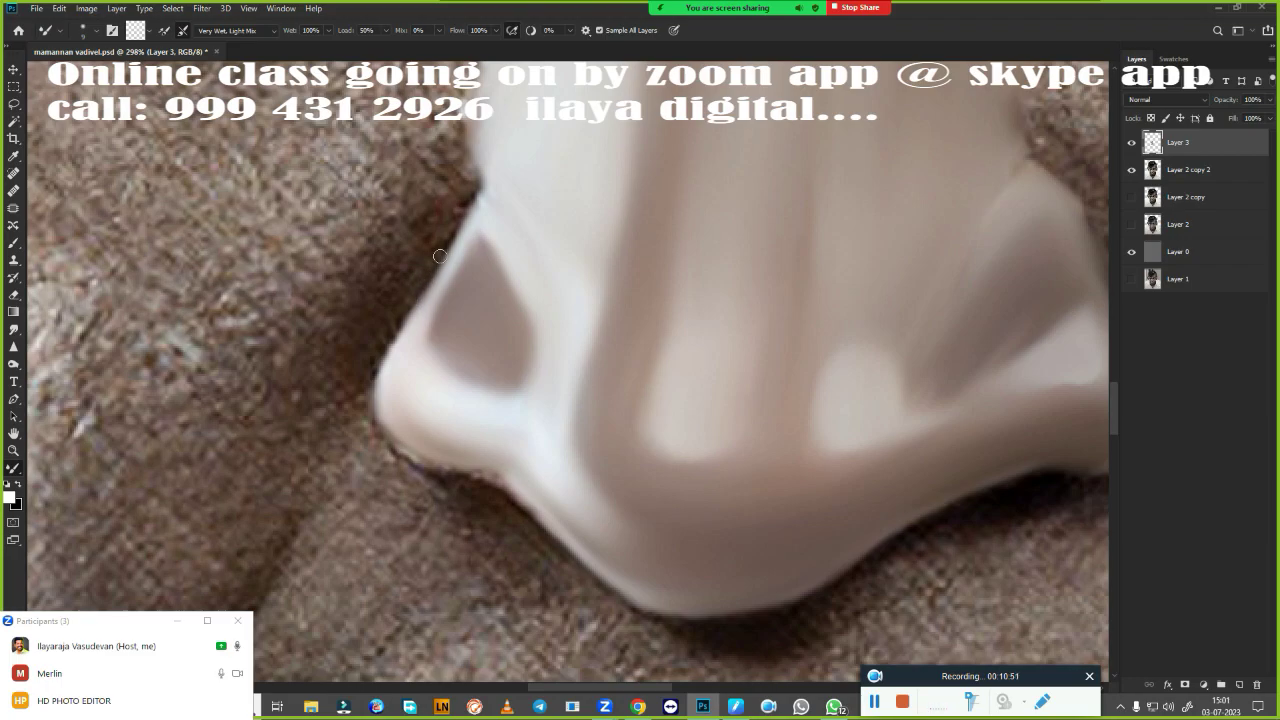
- Darken and blend the nose's left edge and the shadow under its lower-left edge
left_click_drag(442, 253, 476, 196)
left_click_drag(474, 180, 484, 152)
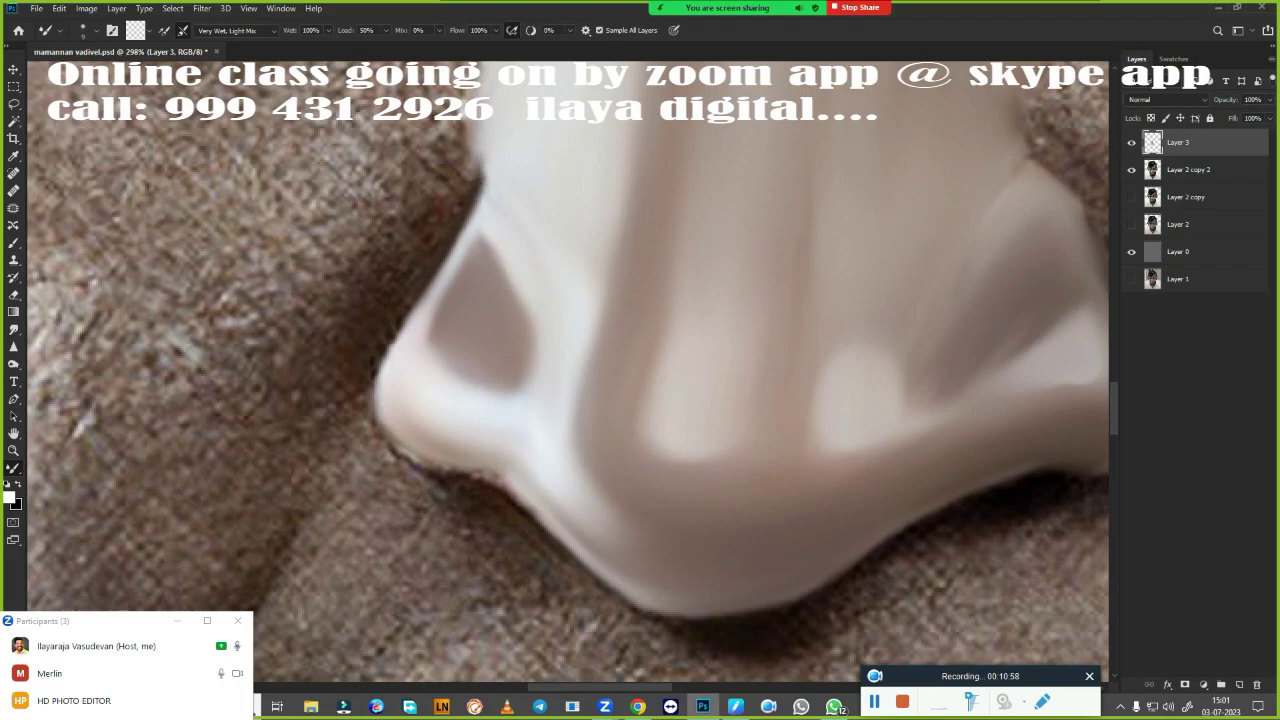
left_click_drag(425, 285, 378, 385)
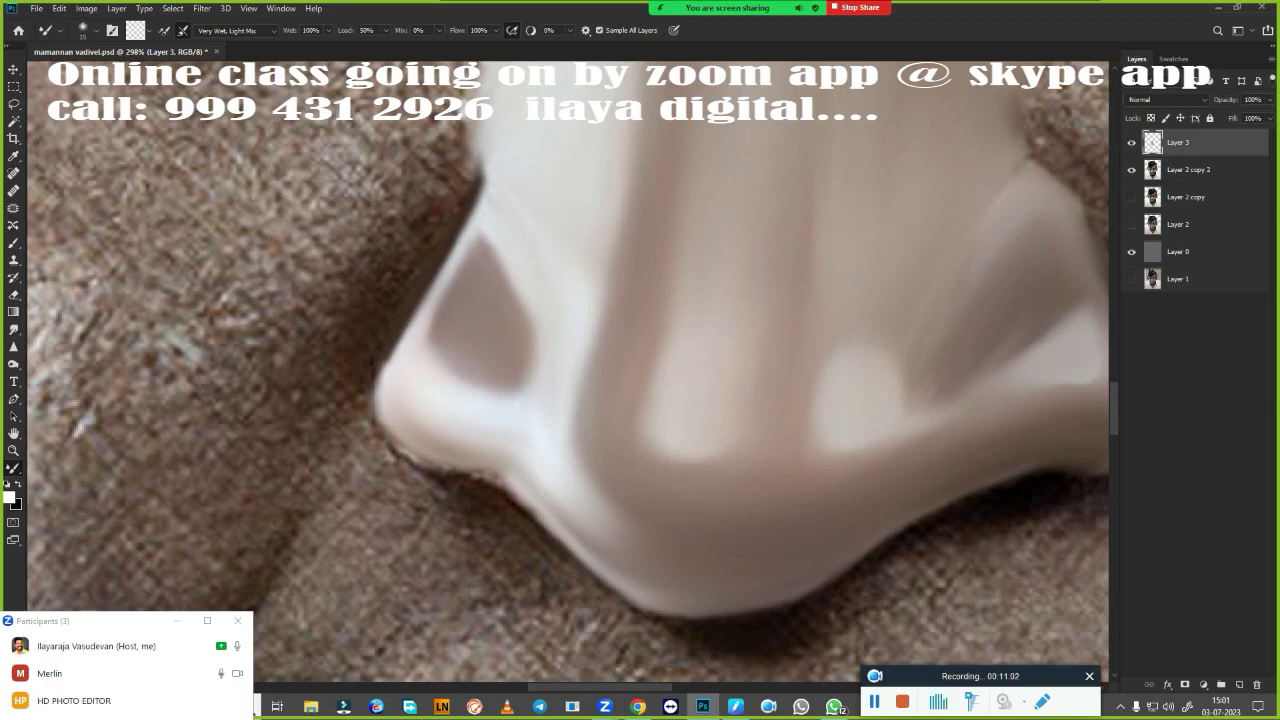
scroll(574, 326, "down", 5)
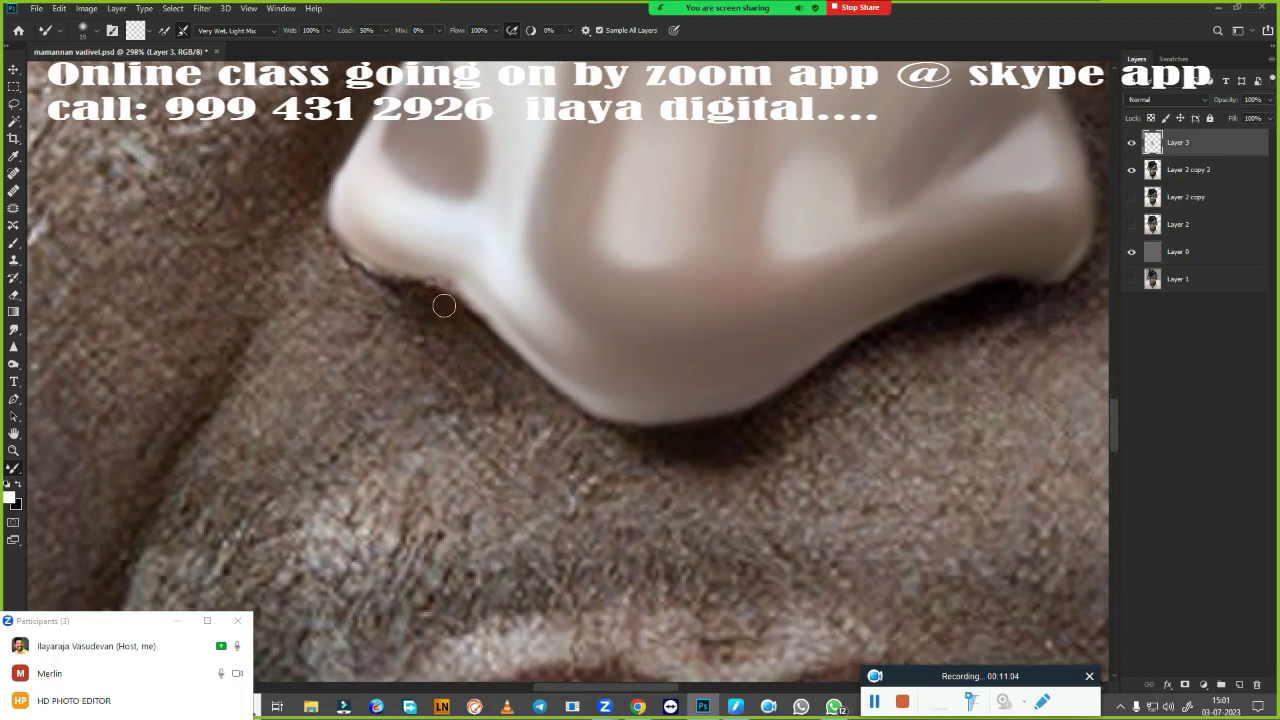
left_click_drag(443, 301, 484, 330)
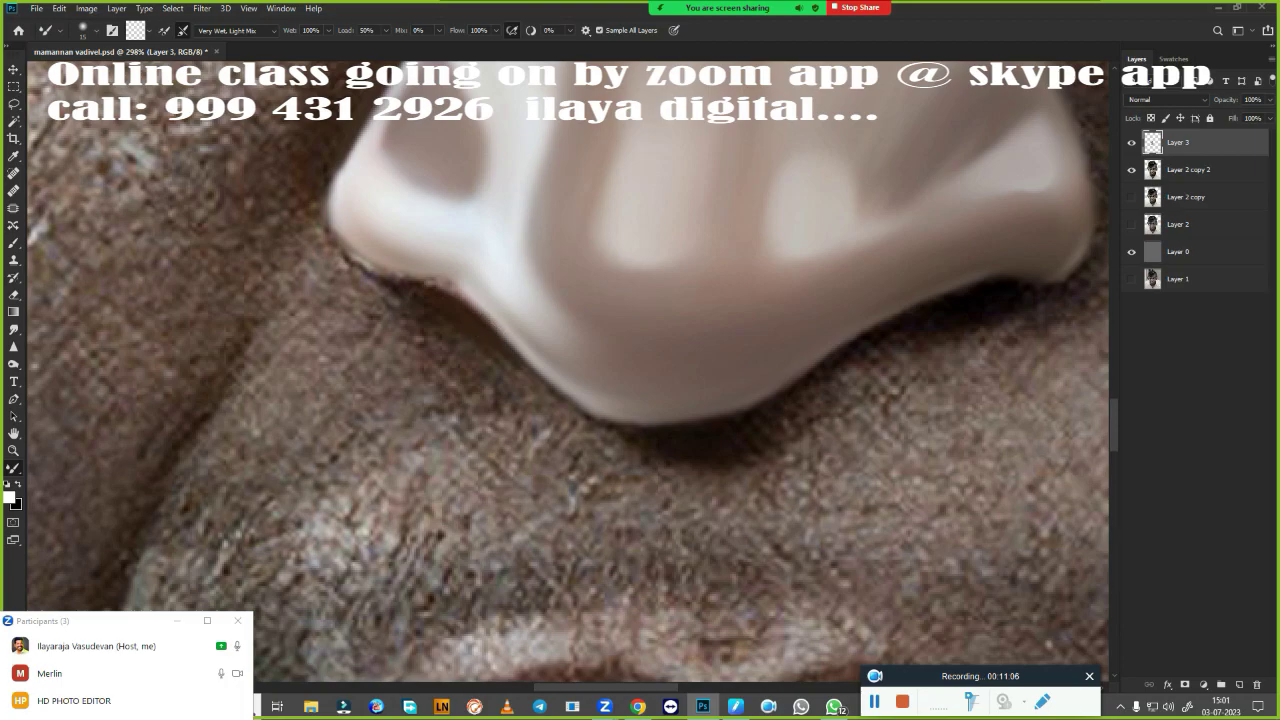
left_click_drag(455, 305, 338, 254)
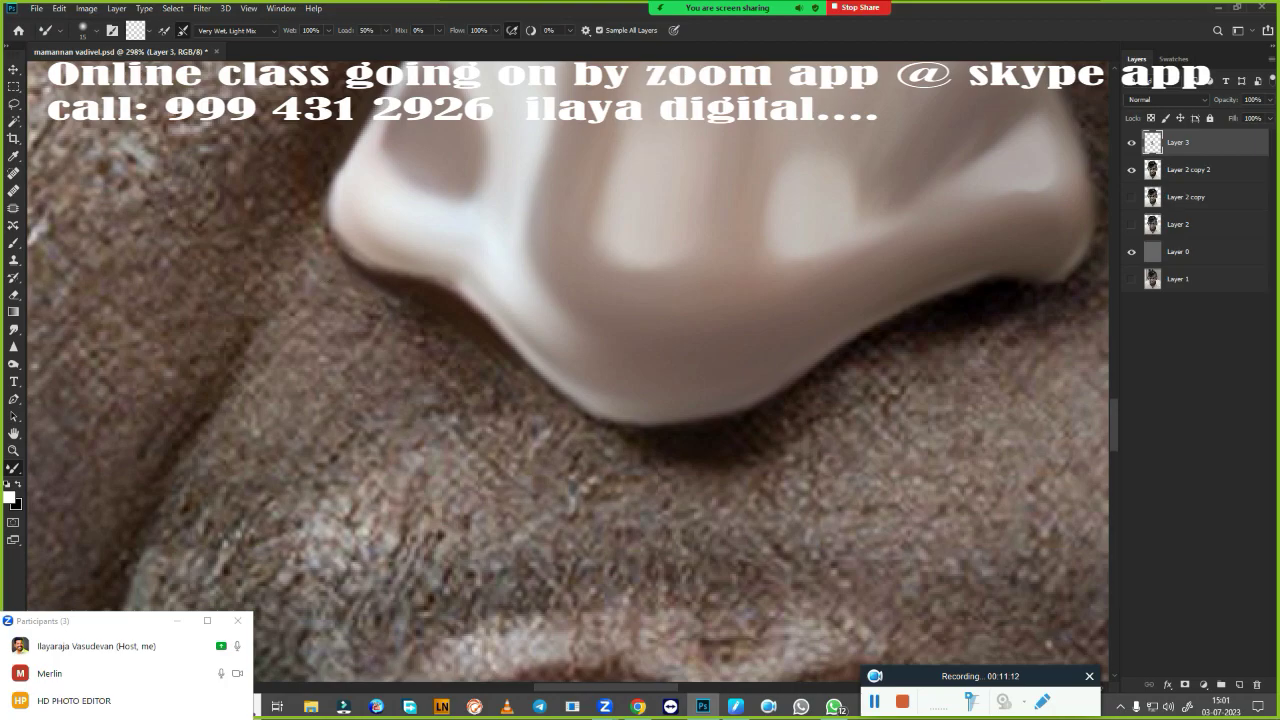
- Rotate the canvas view about -13 degrees, dismiss a pop-up warning, and return to the wet brush
left_click_drag(448, 343, 697, 460)
key("r")
left_click_drag(486, 449, 515, 483)
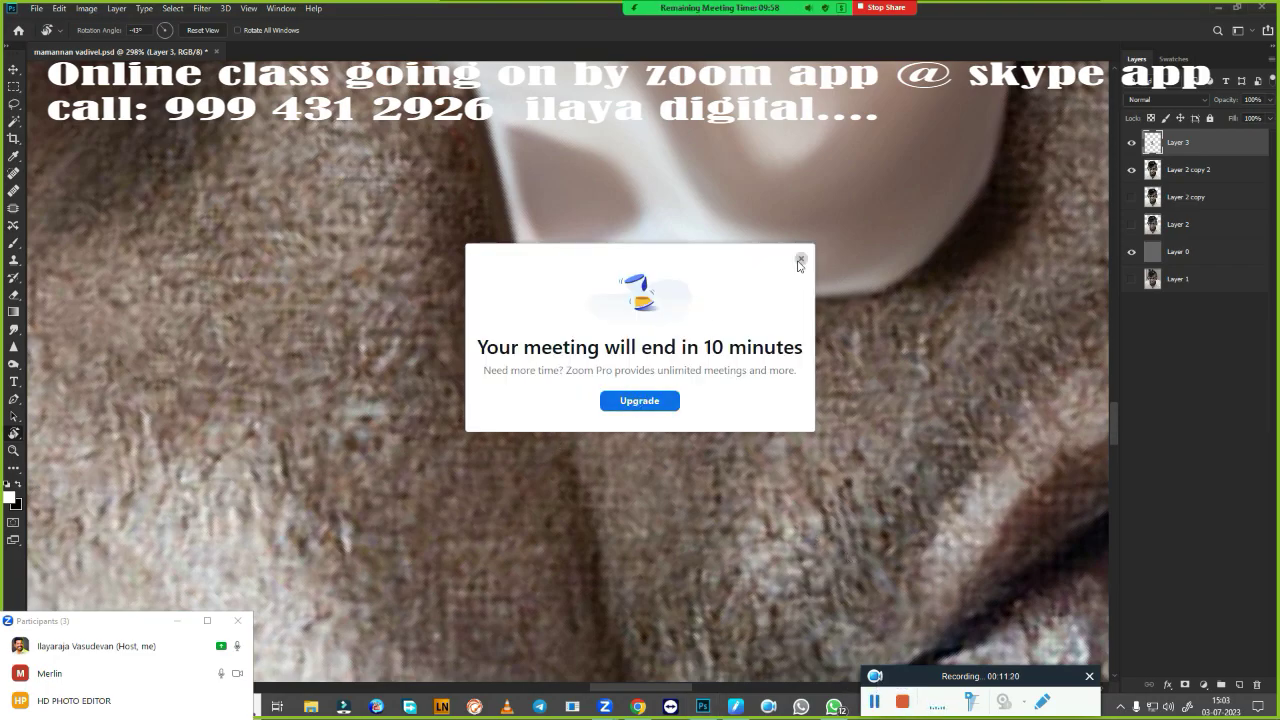
left_click(800, 260)
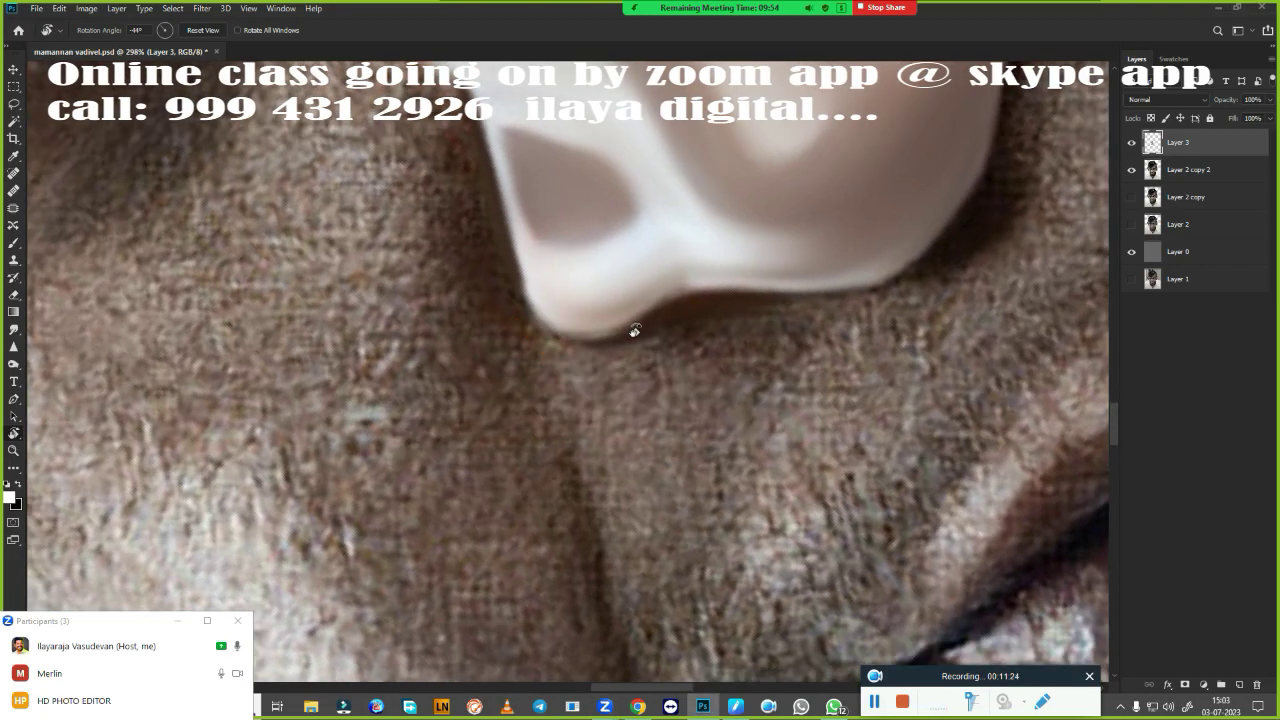
key("b")
scroll(686, 420, "down", 5)
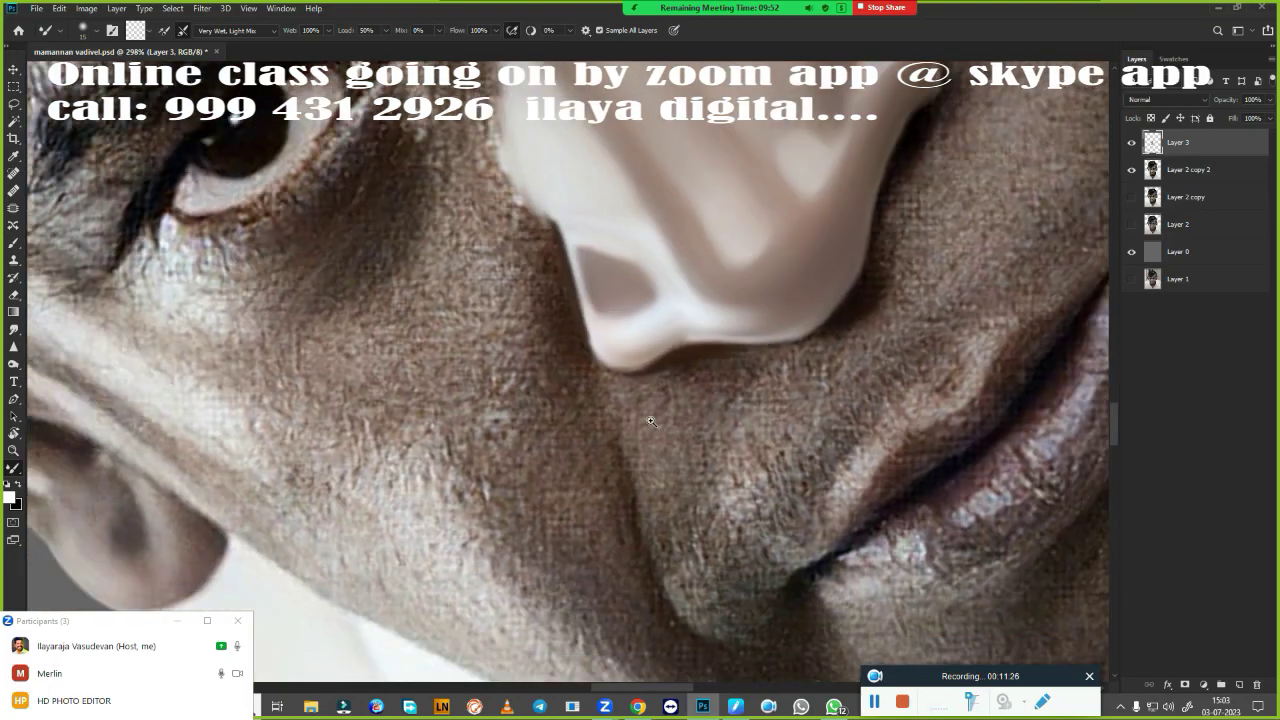
scroll(663, 450, "down", 3)
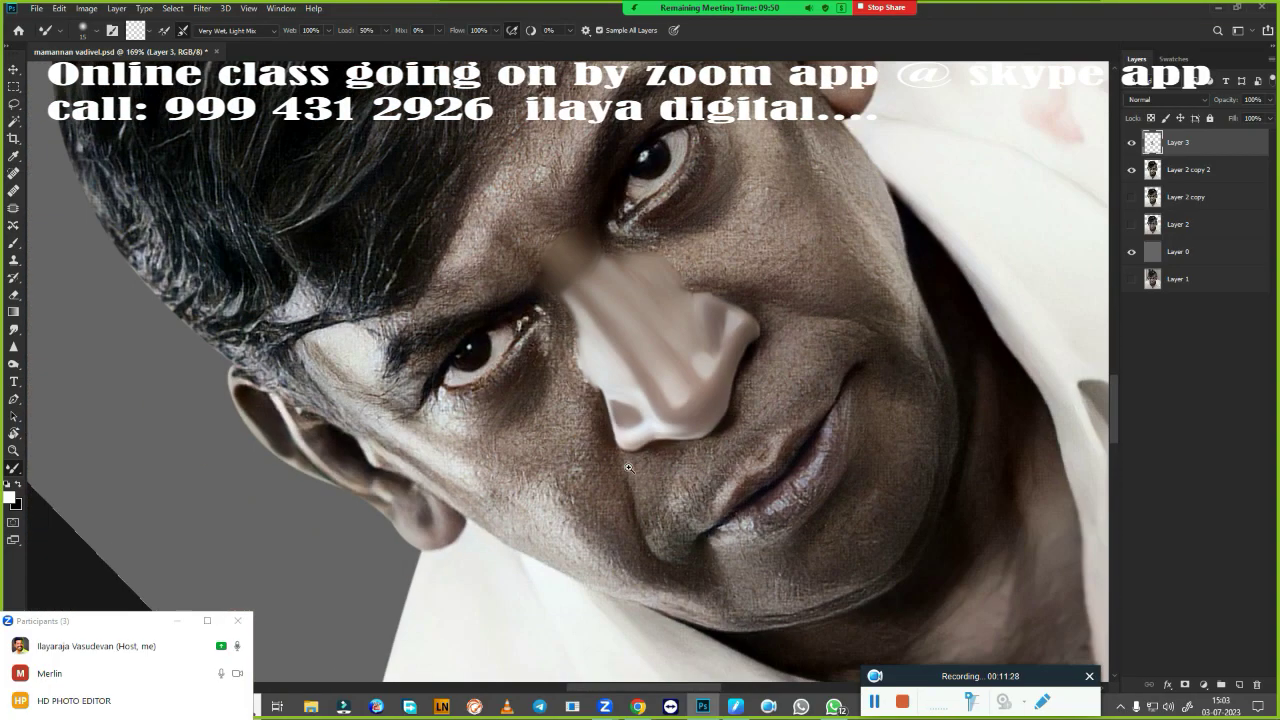
scroll(700, 420, "up", 5)
scroll(740, 390, "up", 1)
scroll(764, 372, "up", 1)
scroll(734, 394, "down", 2)
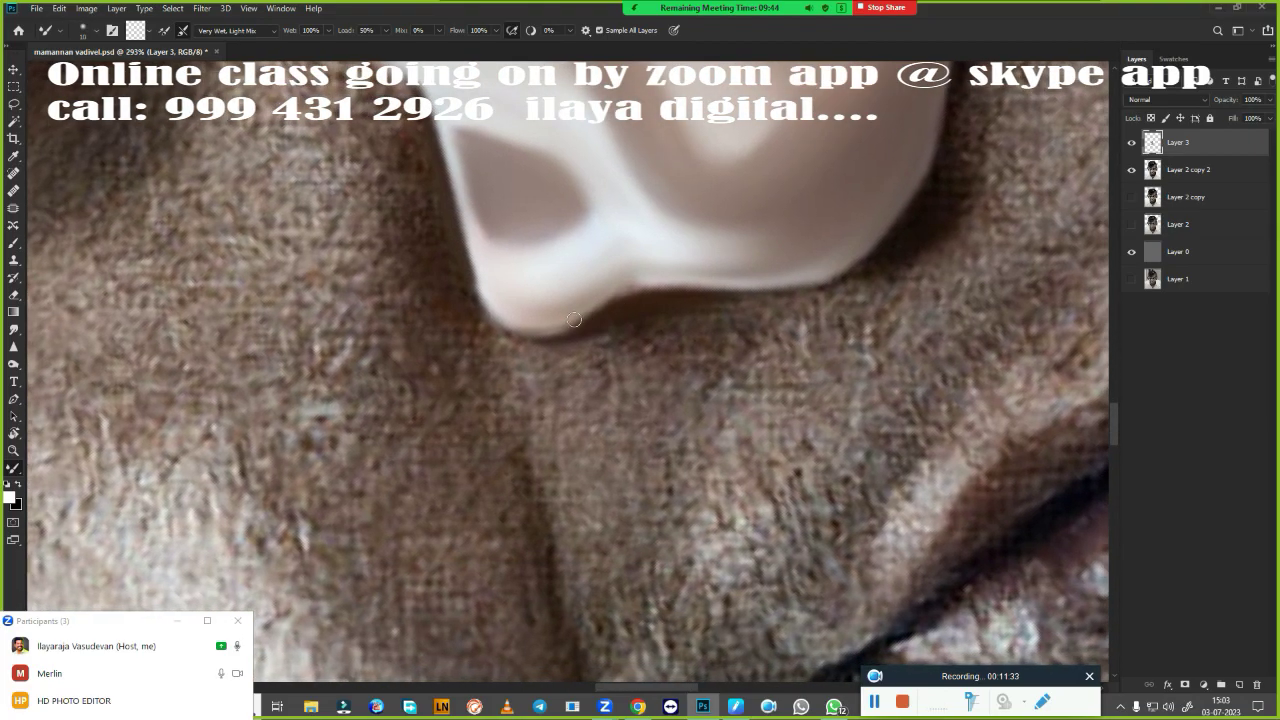
- Smooth the dark edge under the nose tip and lighten the nose's lower-right edge
mouse_move(610, 294)
left_mouse_down()
mouse_move(664, 280)
mouse_move(650, 280)
left_mouse_up()
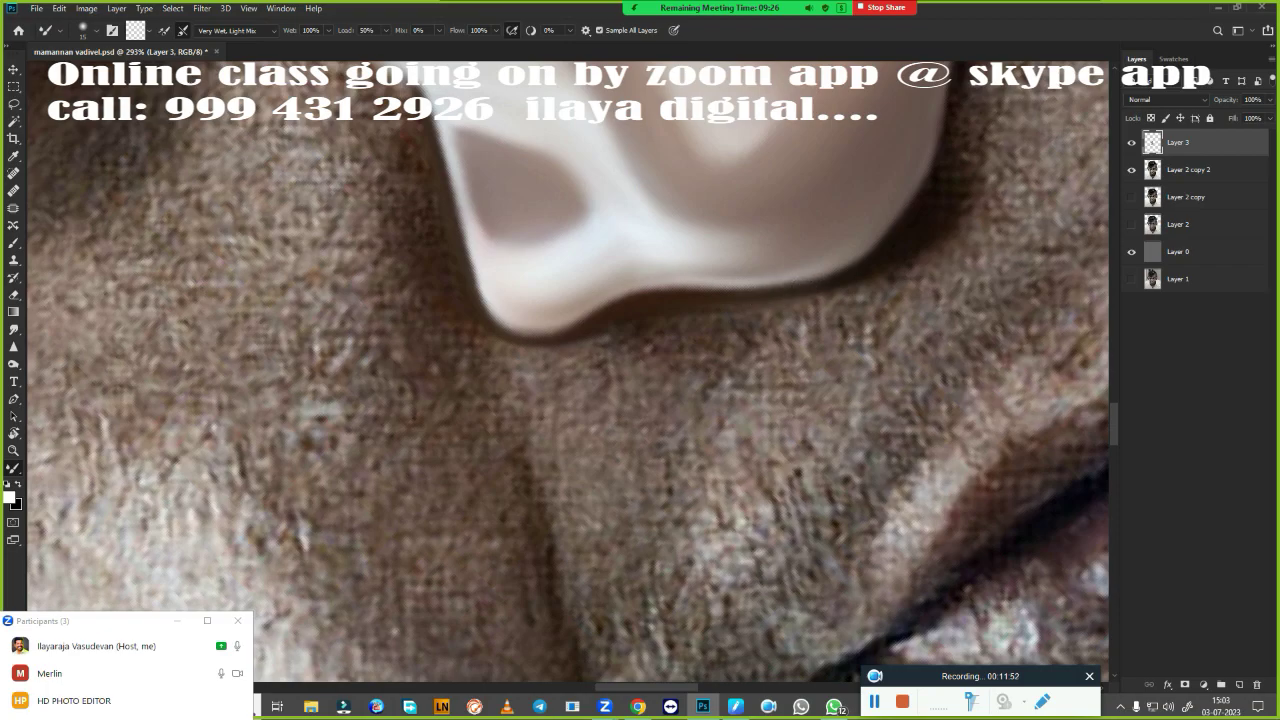
mouse_move(828, 389)
left_mouse_down()
mouse_move(866, 429)
mouse_move(460, 389)
left_mouse_up()
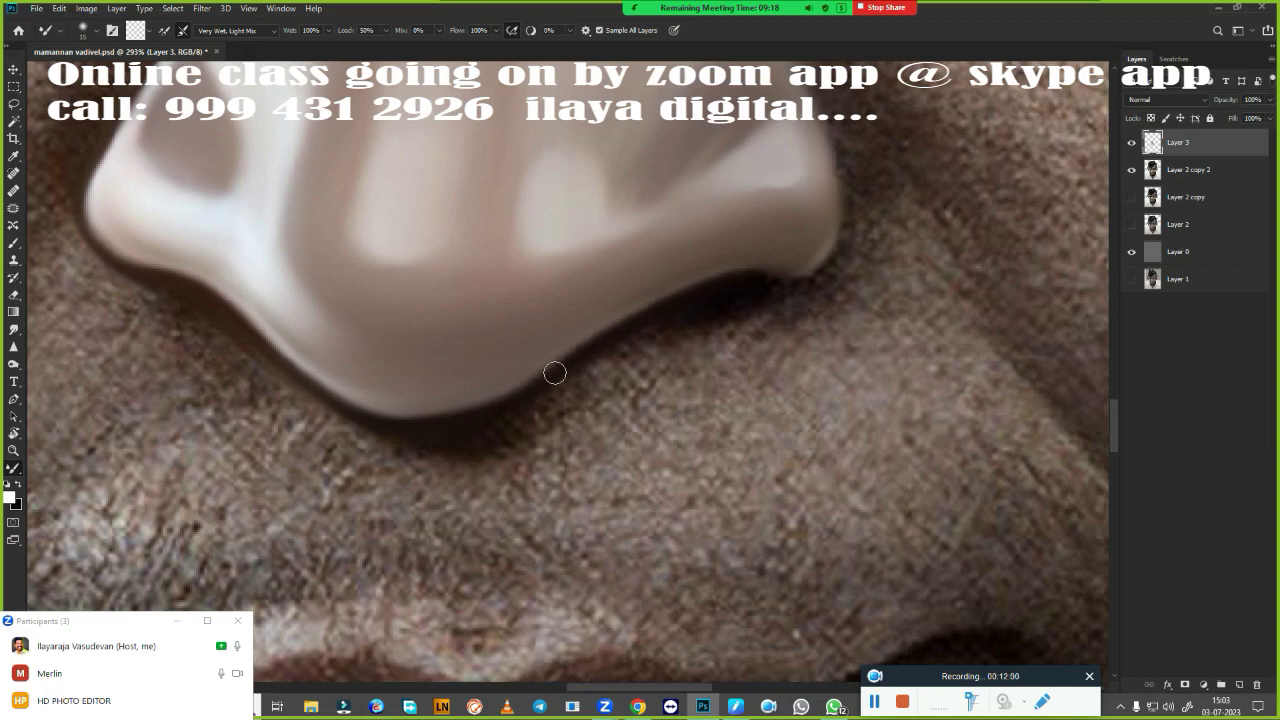
mouse_move(664, 317)
left_mouse_down()
mouse_move(678, 430)
mouse_move(578, 490)
left_mouse_up()
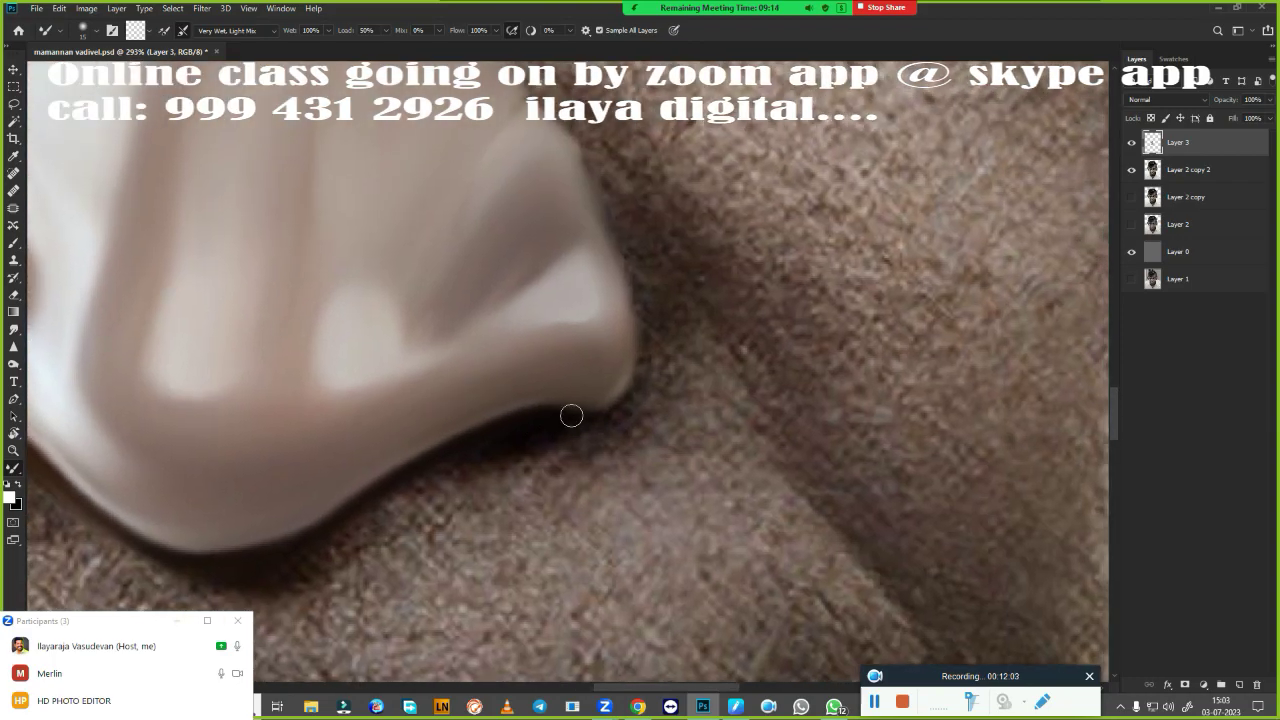
left_click_drag(571, 415, 626, 393)
scroll(650, 400, "up", 3)
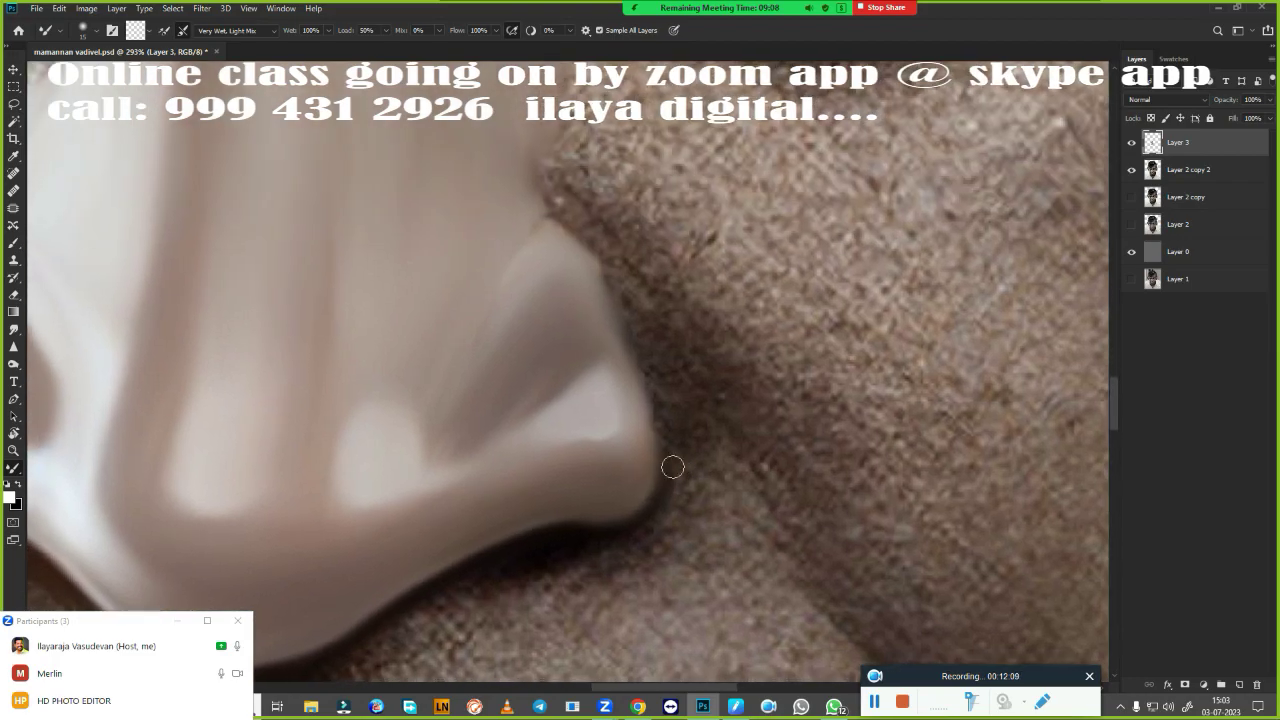
- Blend the shadow along the nose's right edge, brighten a strip beside it, then review zoomed out
left_click_drag(660, 457, 634, 312)
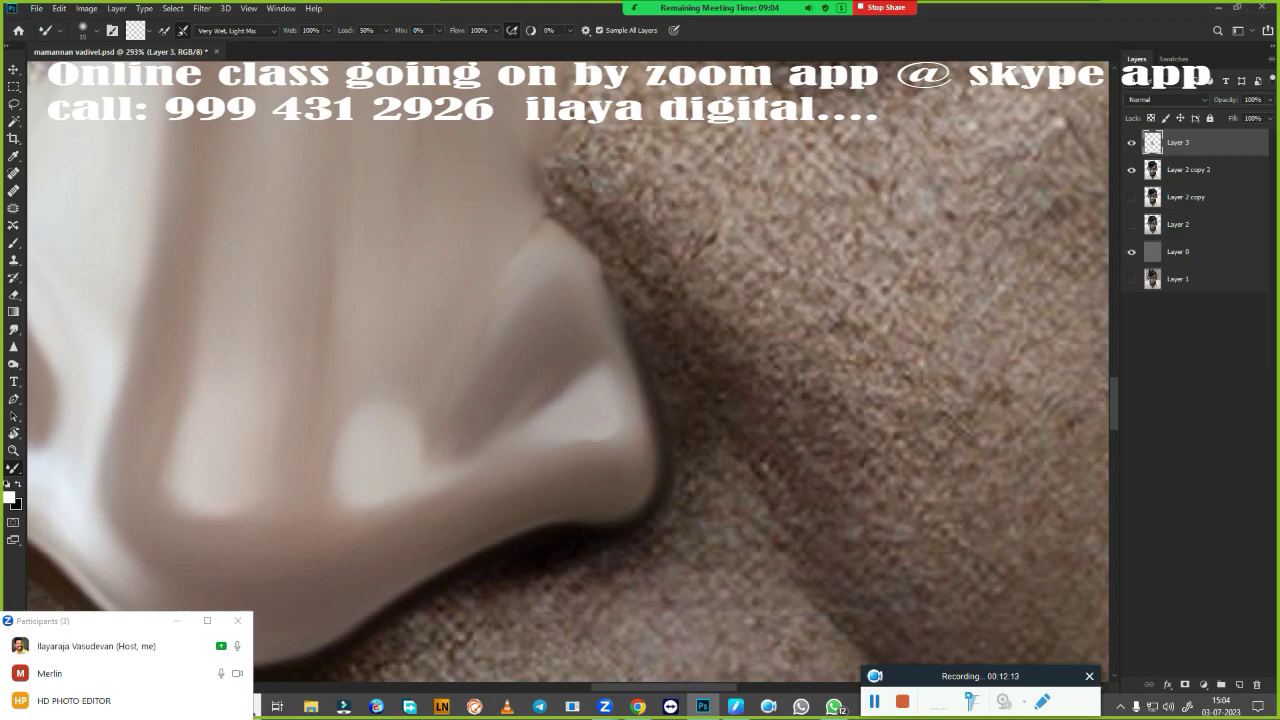
left_click_drag(640, 367, 750, 467)
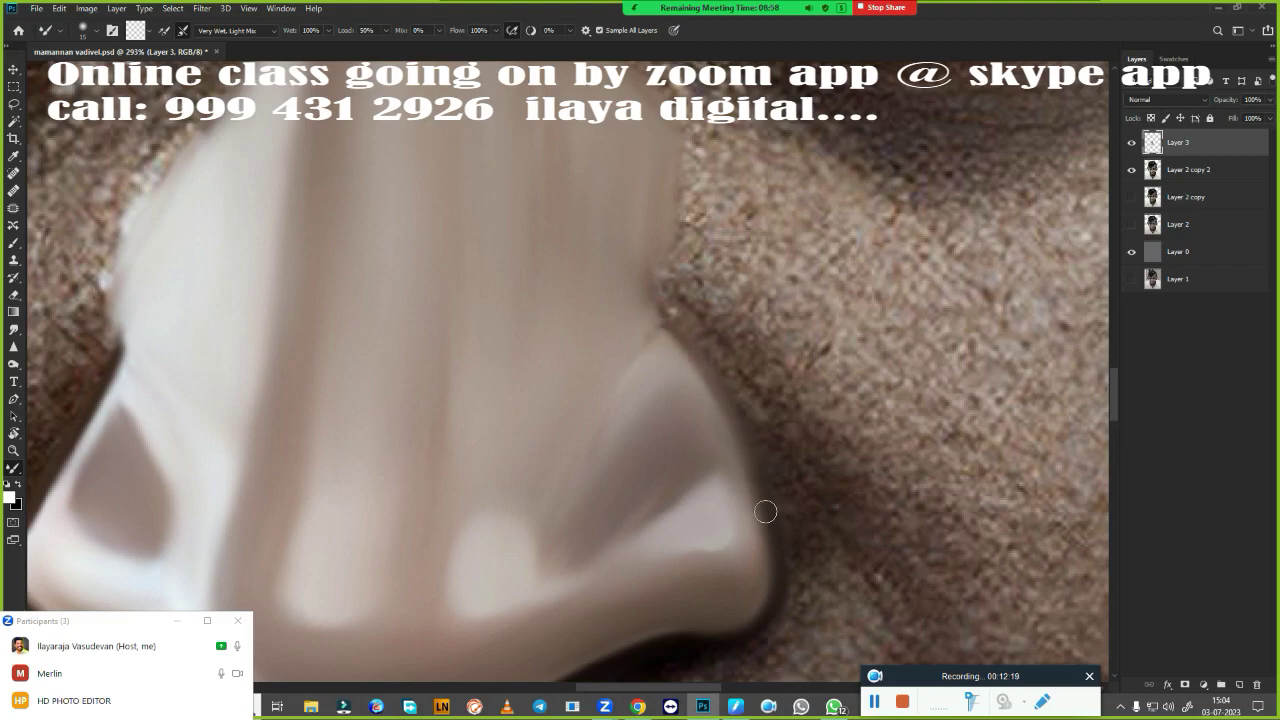
left_click_drag(763, 470, 763, 532)
scroll(846, 502, "down", 5)
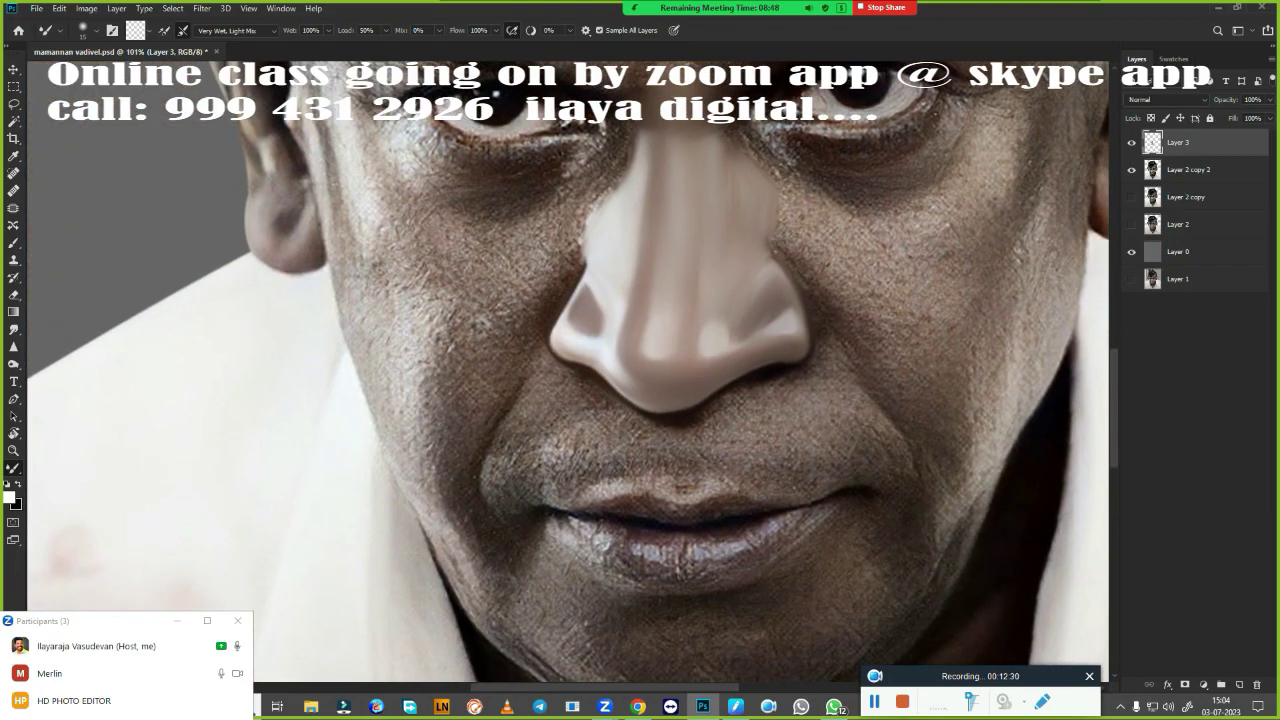
scroll(725, 425, "up", 2)
scroll(725, 425, "up", 1)
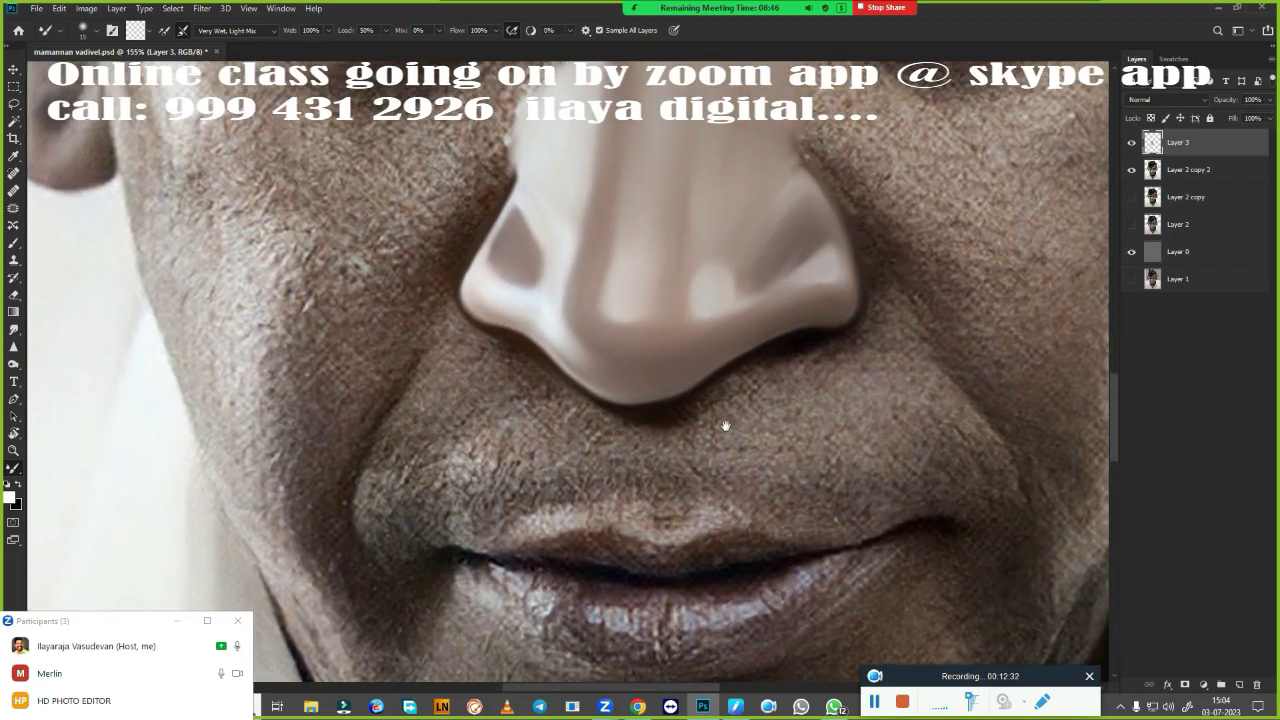
- Trace a Pen path from the nose down the left cheek and across below the chin
key("p")
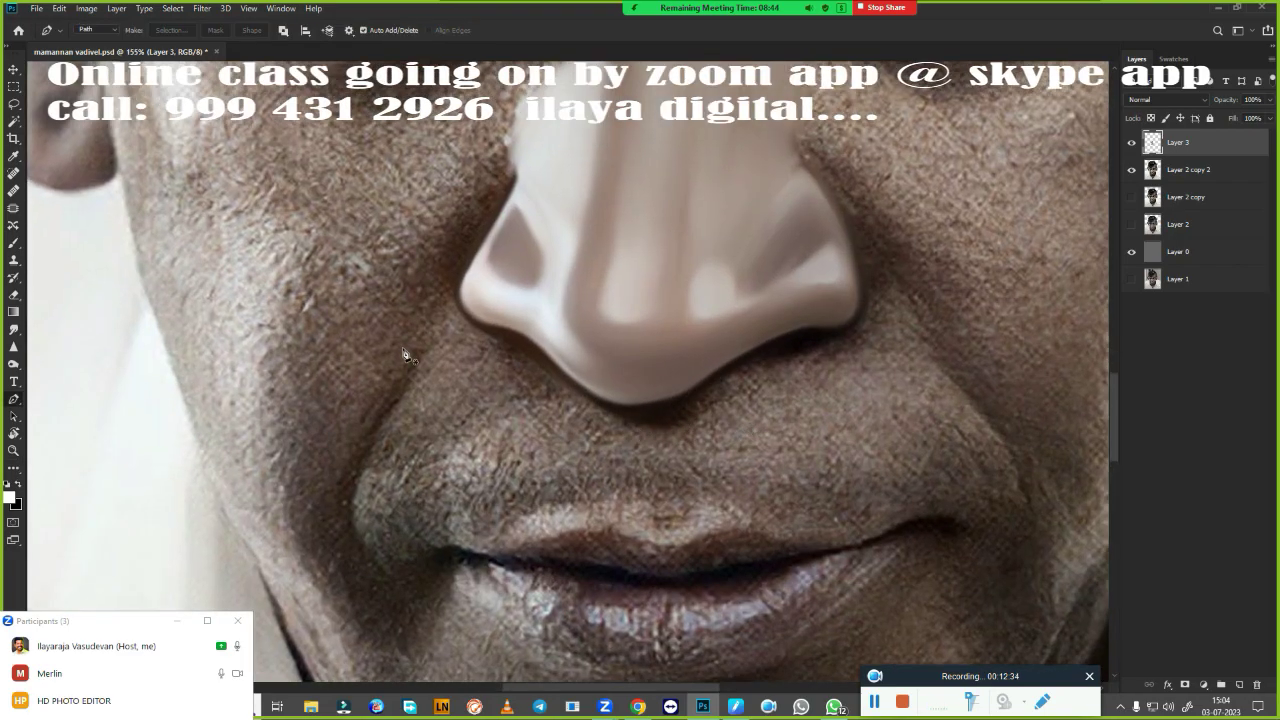
left_click(441, 295)
left_click_drag(385, 418, 350, 477)
left_click_drag(368, 618, 413, 705)
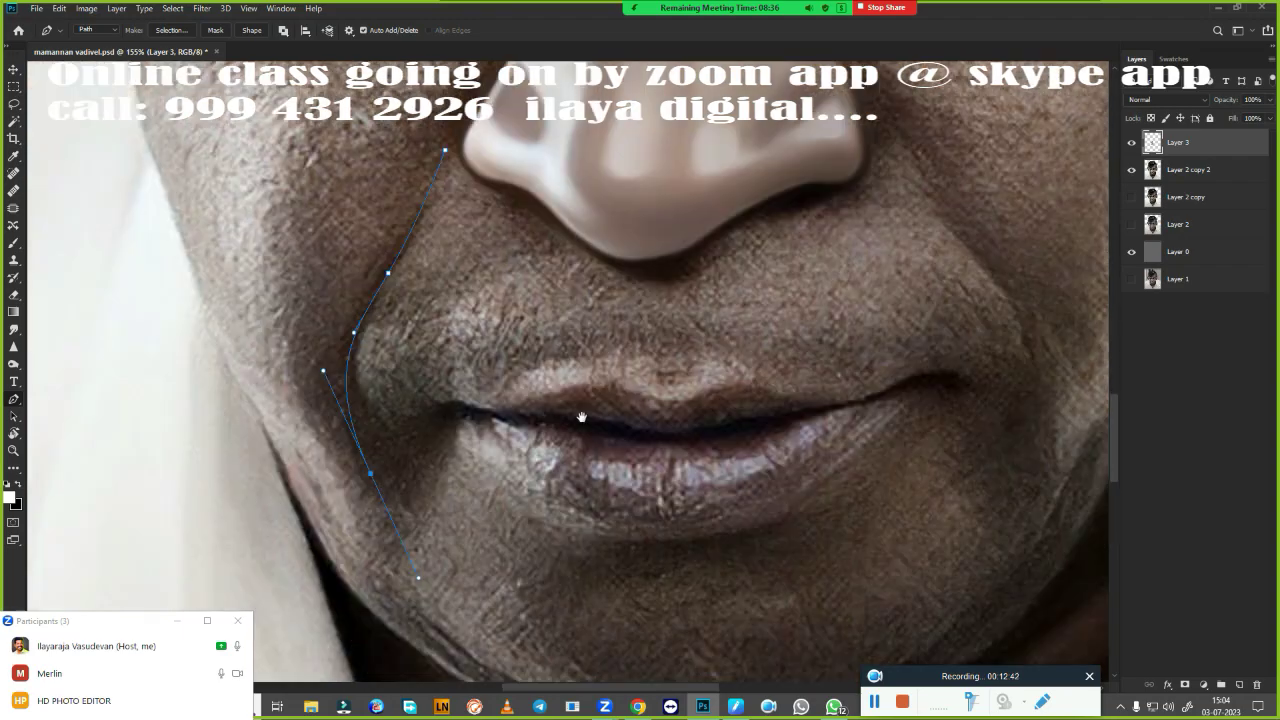
left_click_drag(559, 556, 593, 358)
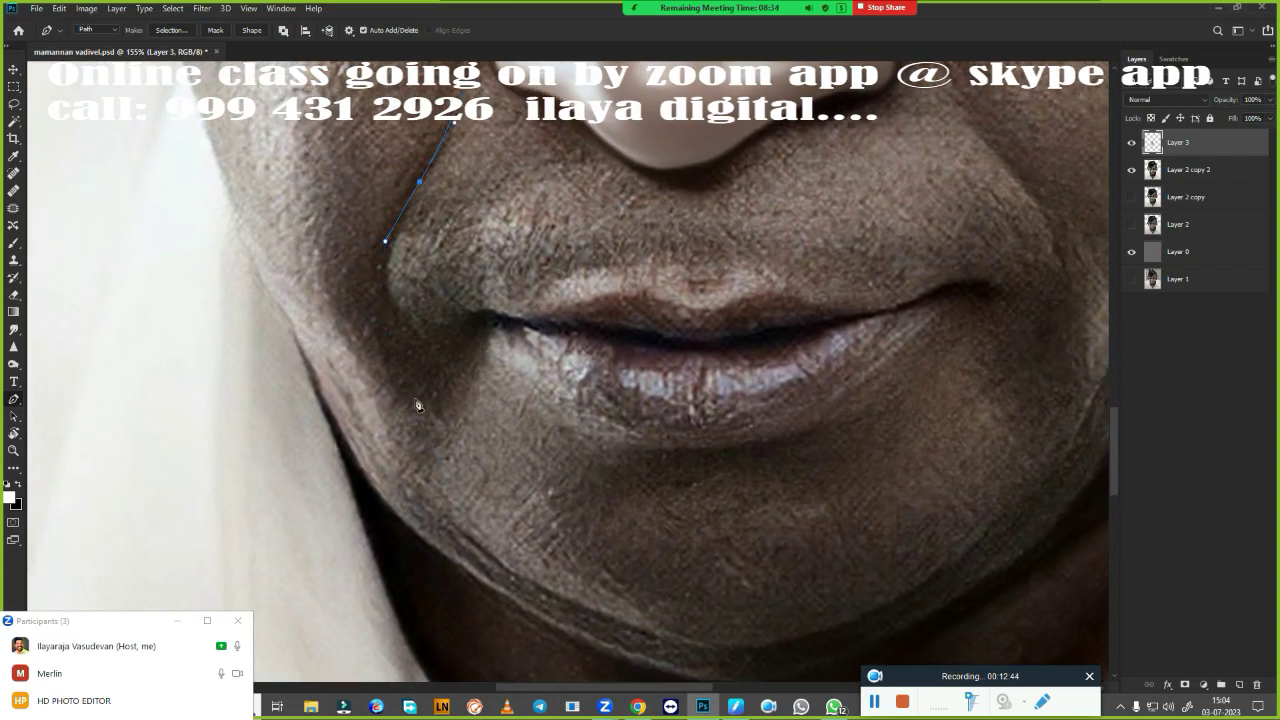
left_click_drag(404, 387, 447, 494)
left_click_drag(722, 498, 545, 640)
left_click(860, 538)
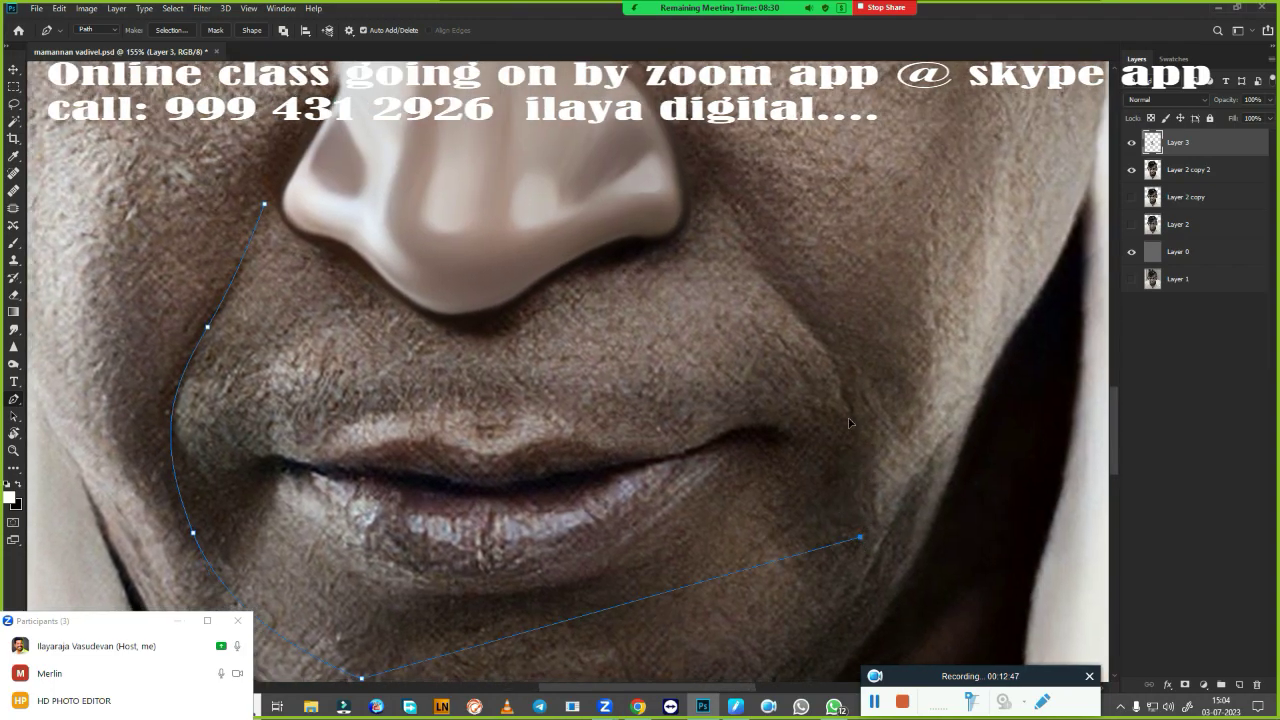
left_click_drag(848, 465, 857, 528)
- Redo the right jaw points and close the path up the right cheek and across the nose
key("ctrl+z")
key("ctrl+z")
left_click(820, 575)
left_click(847, 517)
left_click_drag(857, 436, 868, 400)
left_click(858, 439, "alt")
left_click_drag(820, 347, 784, 310)
left_click_drag(736, 223, 725, 197)
left_click_drag(689, 160, 668, 137)
left_click(337, 157)
left_click(276, 172)
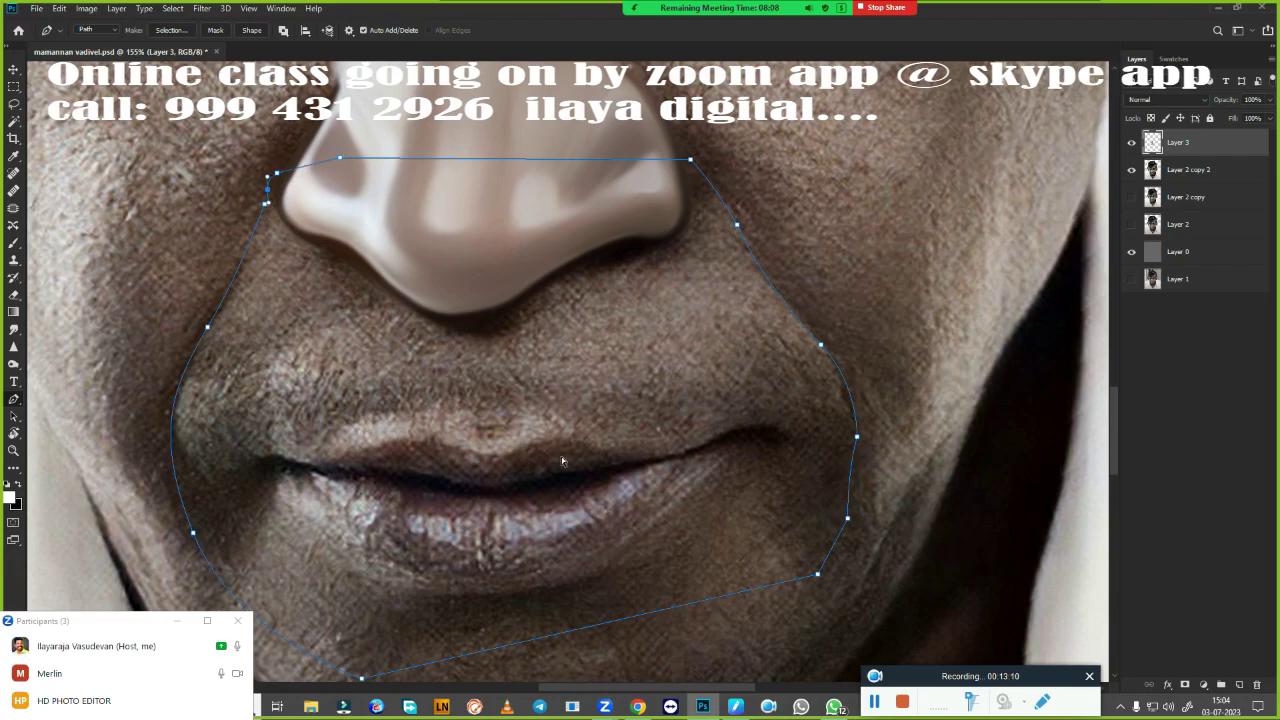
- Convert the mouth path into a selection and feather its edge
key("ctrl+Return")
key("shift+F6")
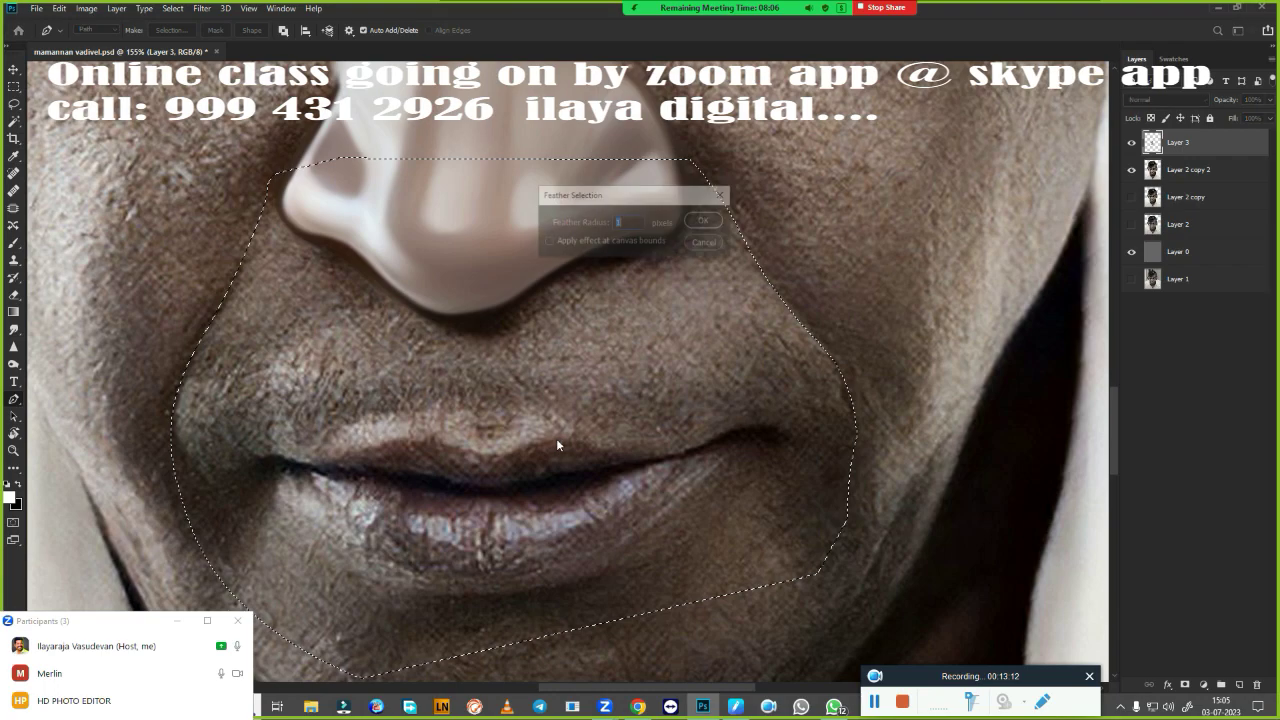
key("Return")
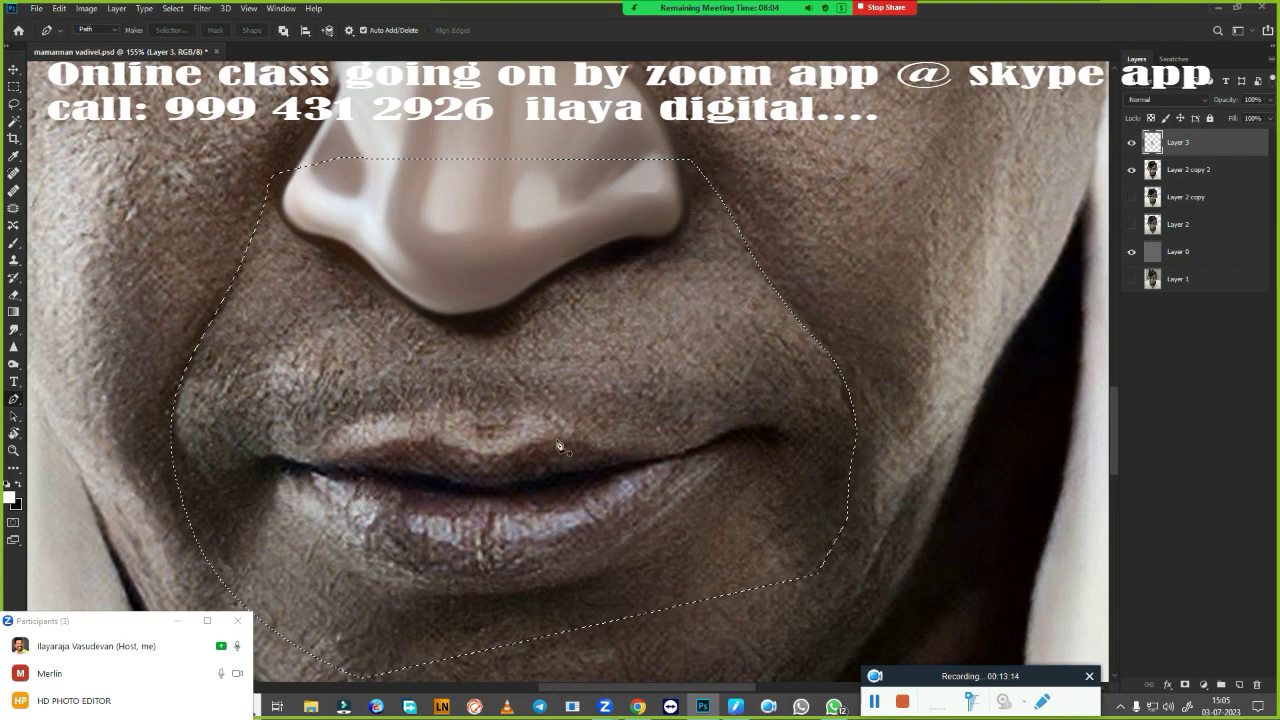
scroll(726, 400, "left", 5)
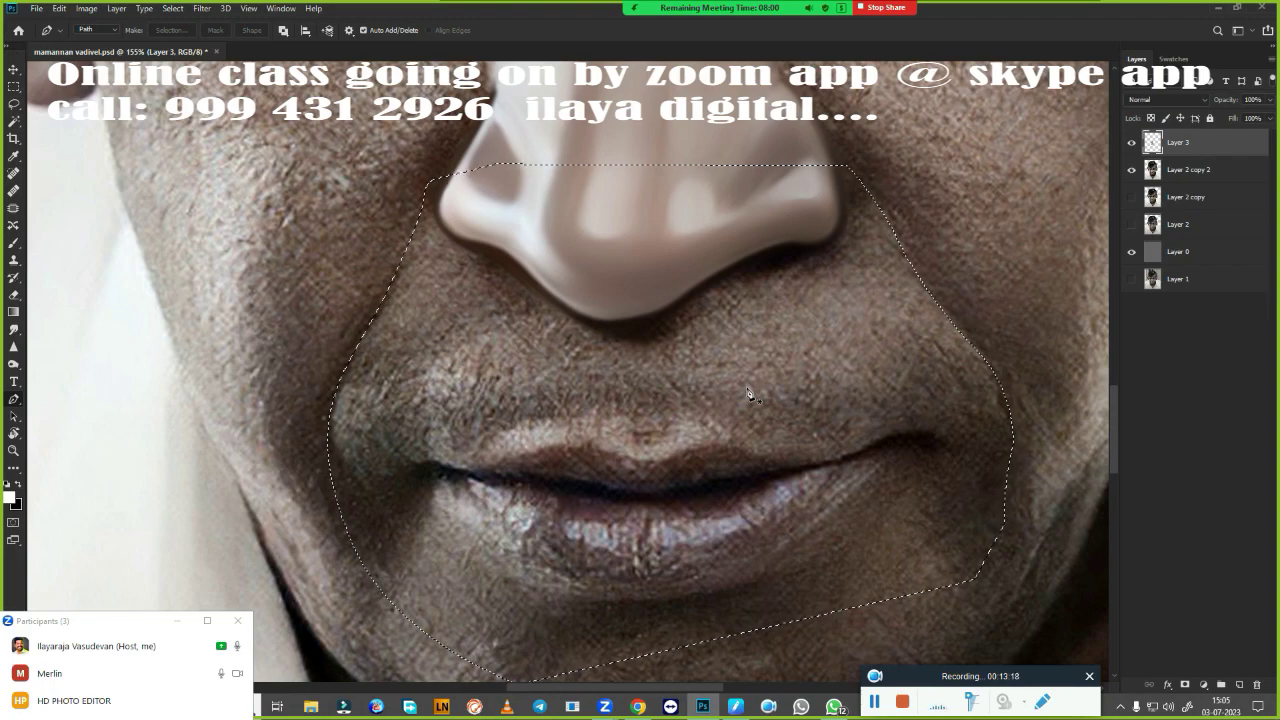
- Smudge the skin right of the nose into a smooth streak toward the mouth corner
key("r")
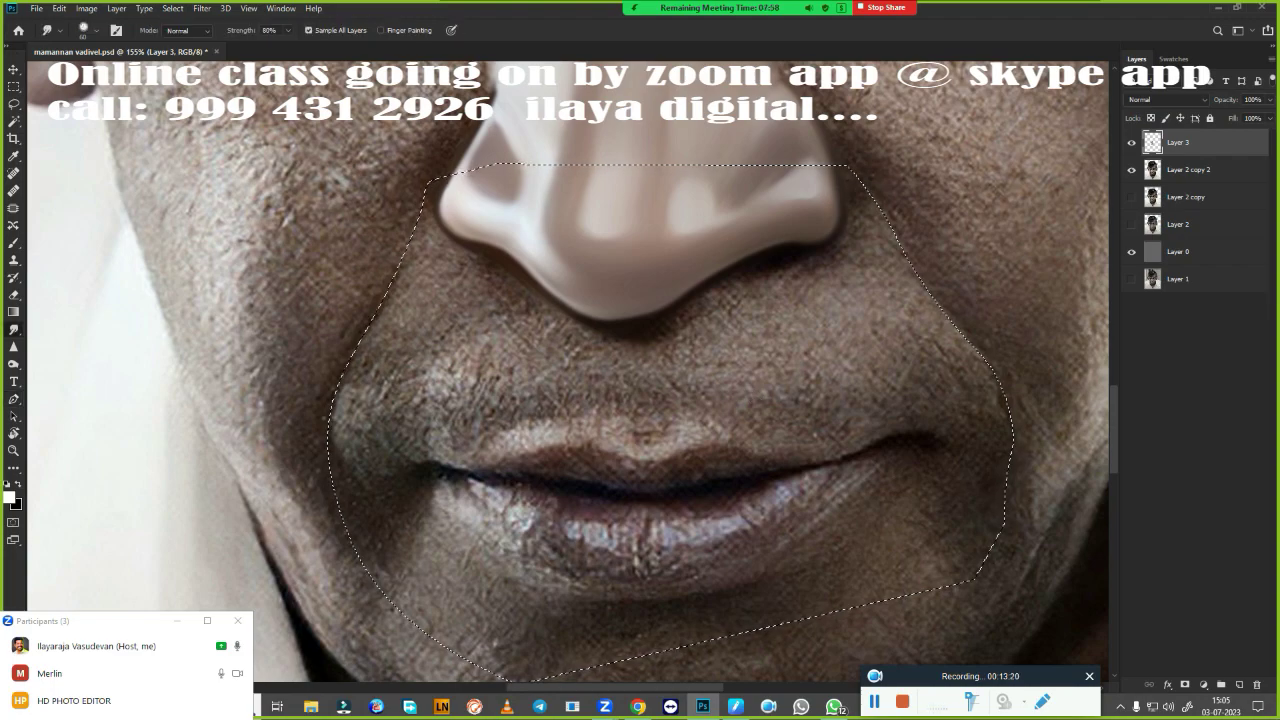
scroll(652, 425, "up", 3)
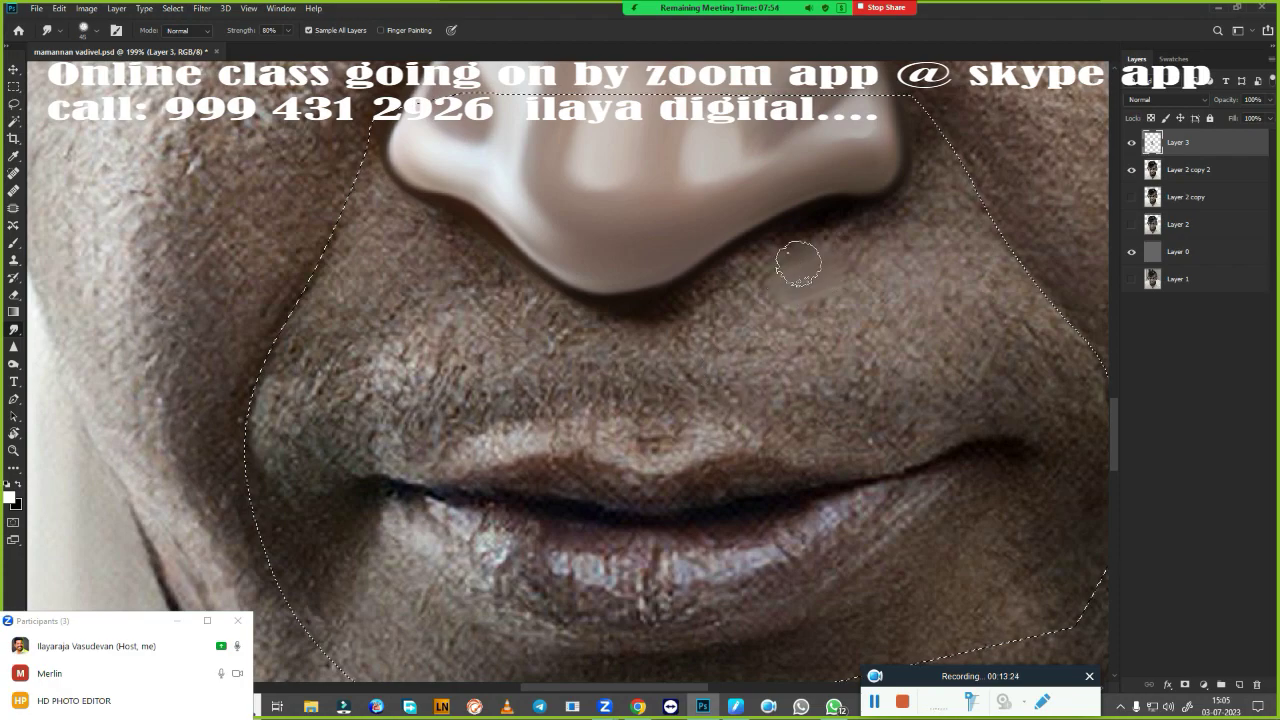
left_click_drag(798, 263, 748, 278)
mouse_move(870, 285)
left_mouse_down()
mouse_move(913, 255)
mouse_move(1040, 295)
left_mouse_up()
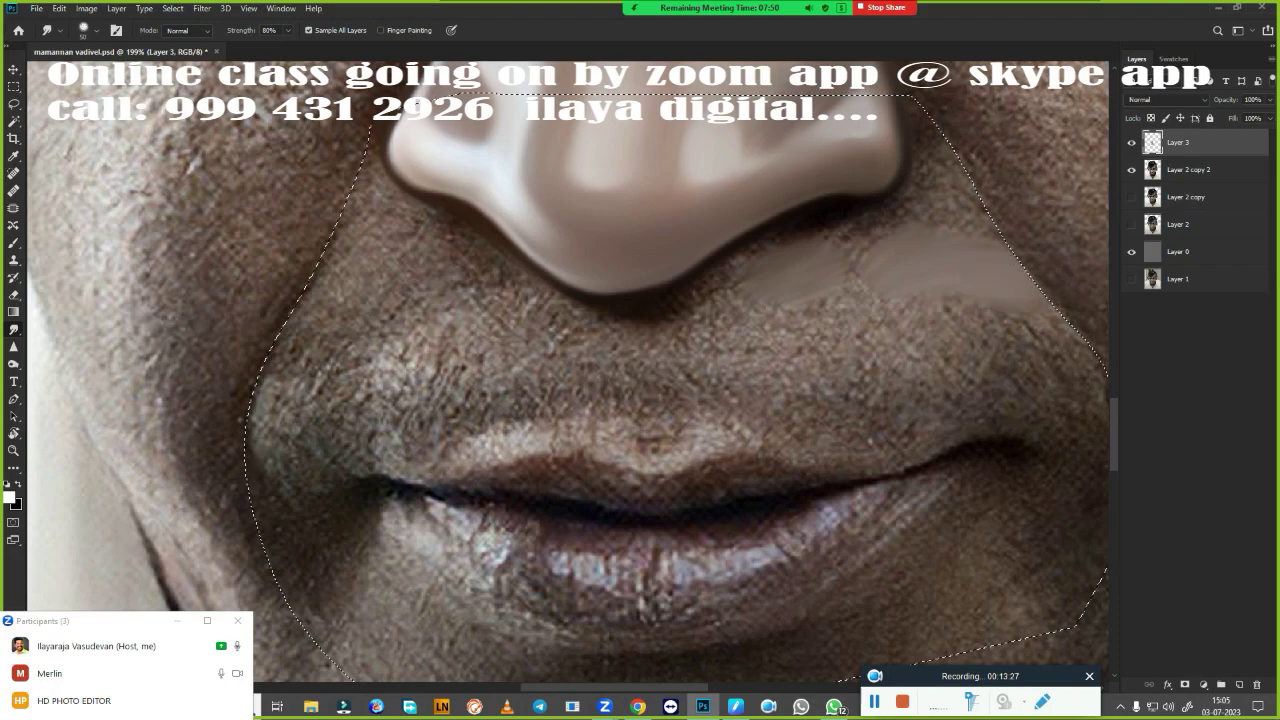
mouse_move(940, 300)
left_mouse_down()
mouse_move(1060, 345)
mouse_move(840, 300)
left_mouse_up()
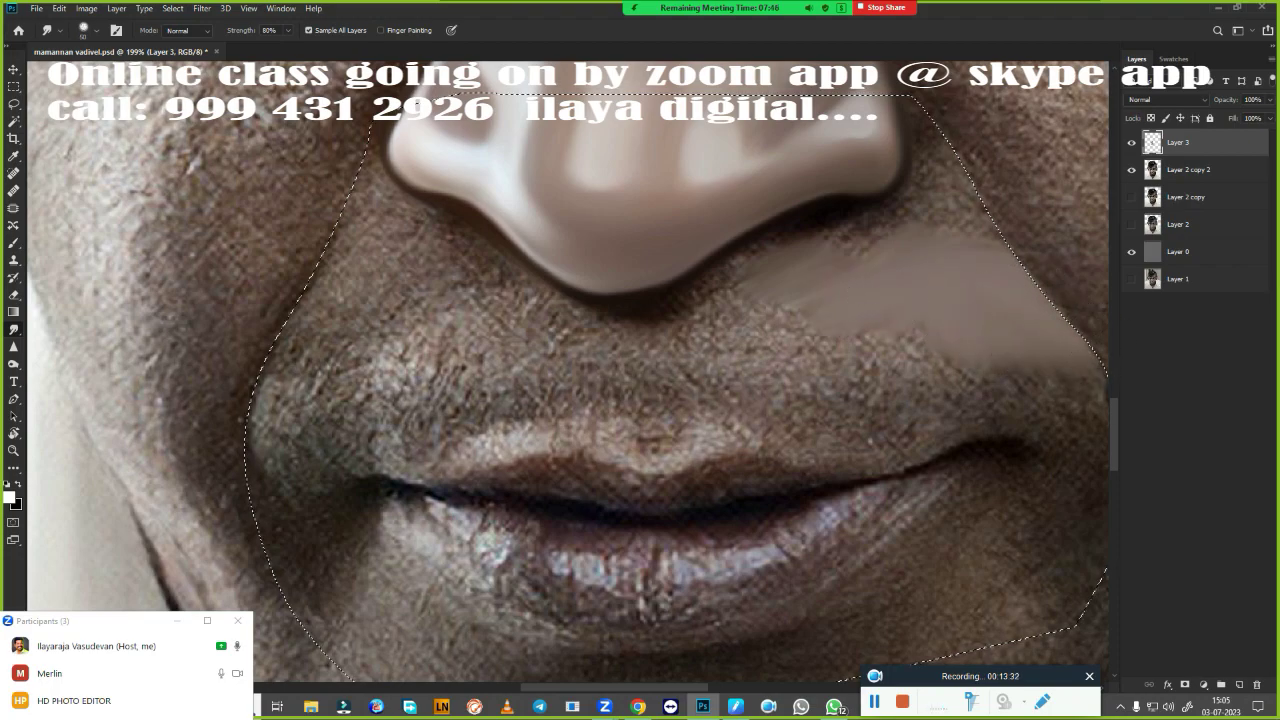
scroll(806, 343, "up", 3)
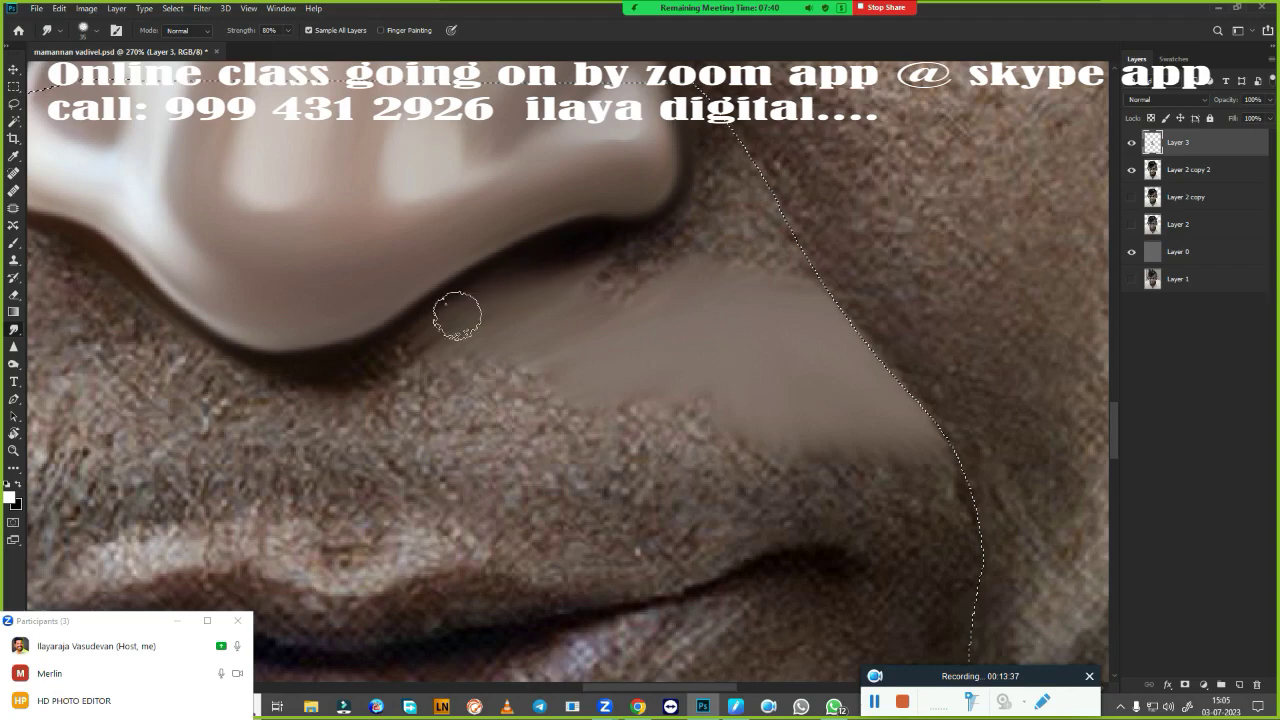
- Soften the shadow under the nose and nostril and the skin along the selection edge
left_click_drag(457, 316, 631, 276)
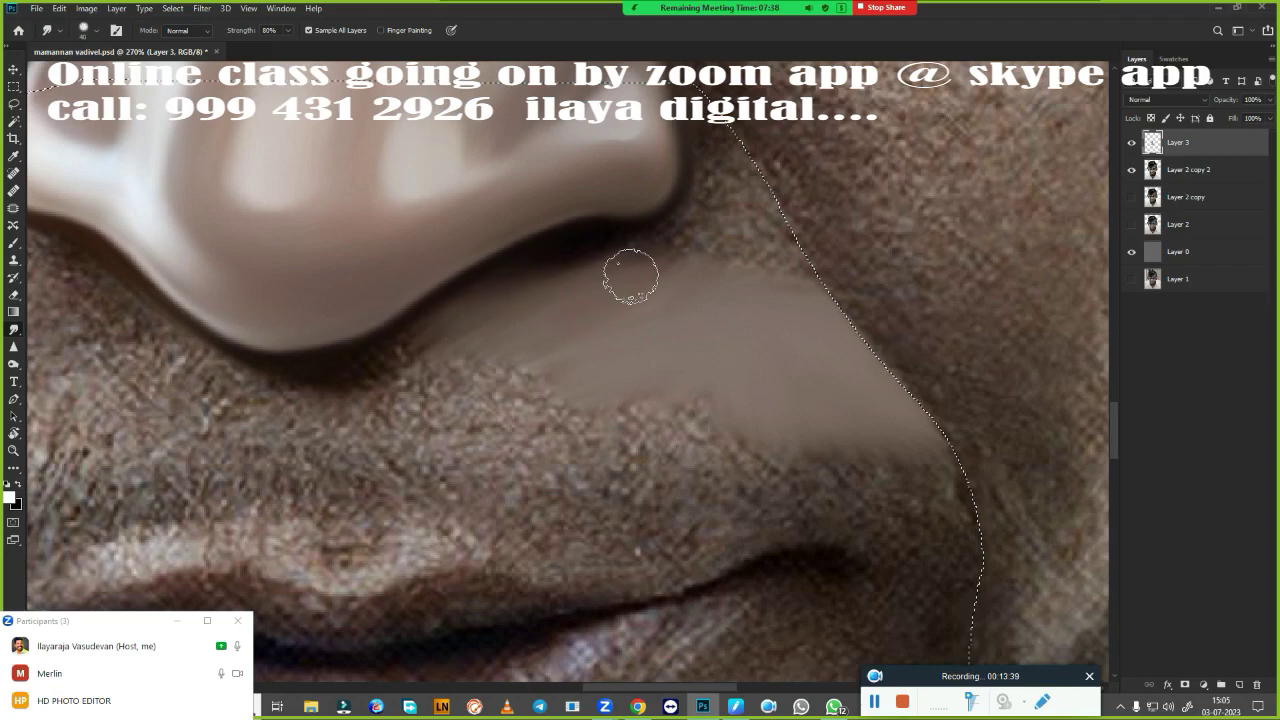
left_click_drag(606, 251, 543, 271)
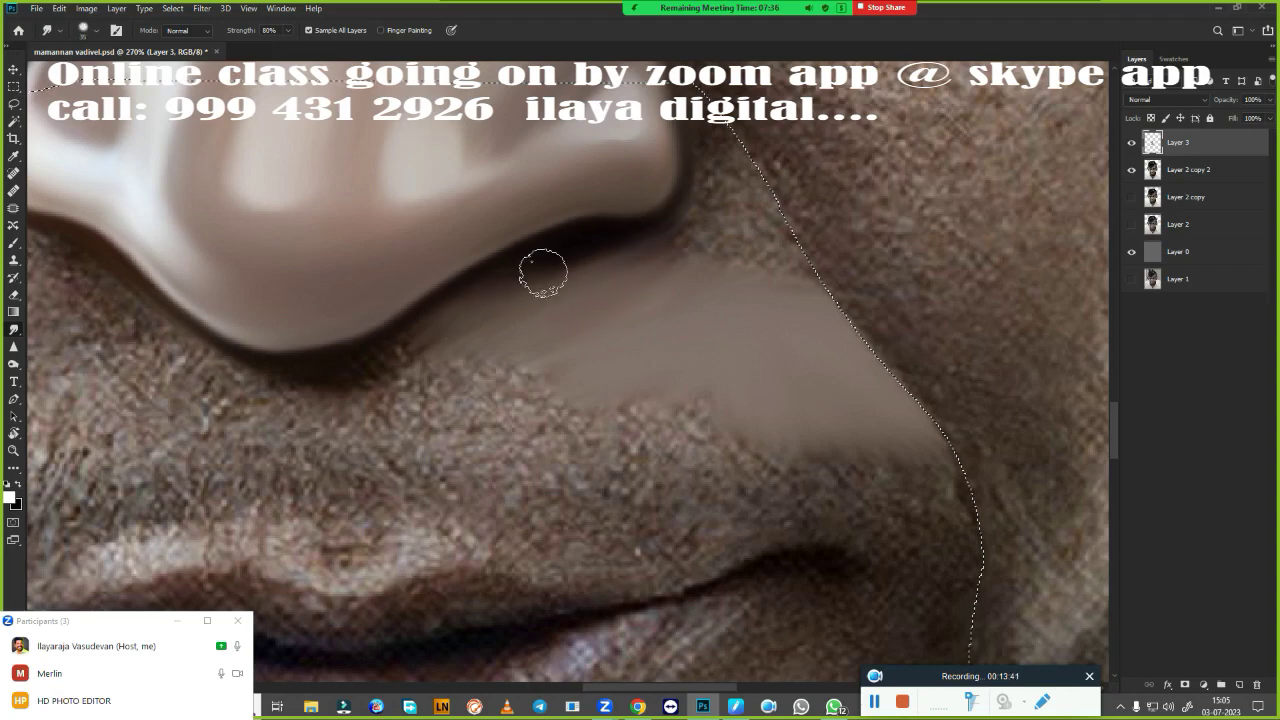
mouse_move(596, 236)
left_mouse_down()
mouse_move(656, 287)
mouse_move(663, 254)
mouse_move(703, 214)
mouse_move(620, 287)
mouse_move(714, 235)
left_mouse_up()
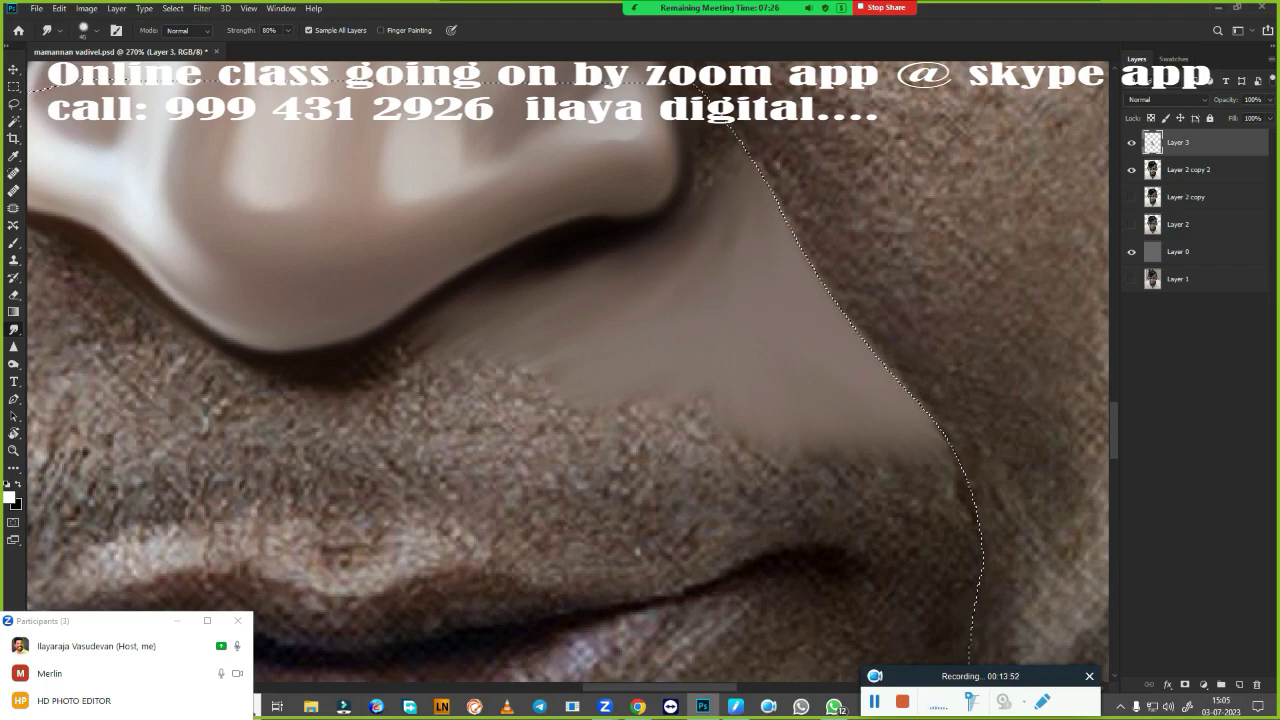
left_click_drag(762, 284, 738, 200)
mouse_move(718, 140)
left_mouse_down()
mouse_move(731, 177)
mouse_move(725, 125)
left_mouse_up()
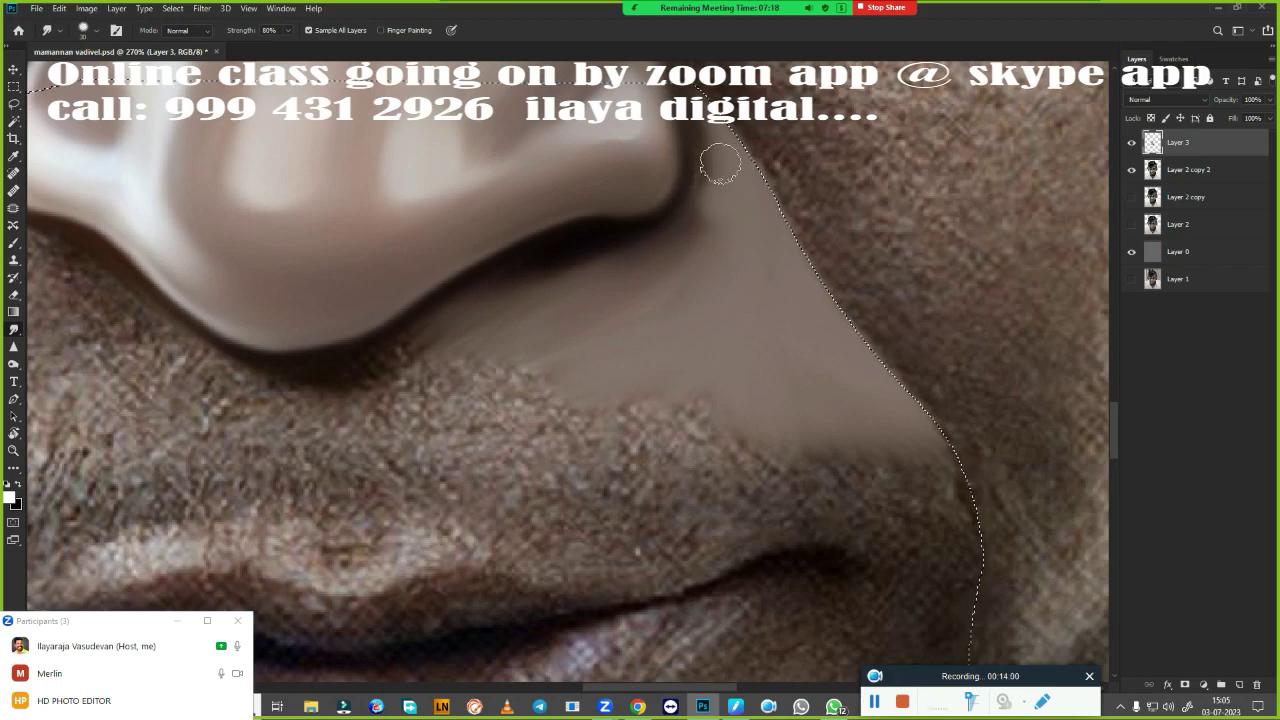
- Hide the selection outline and blend the light spot into the nostril shadow edge
key("ctrl+d")
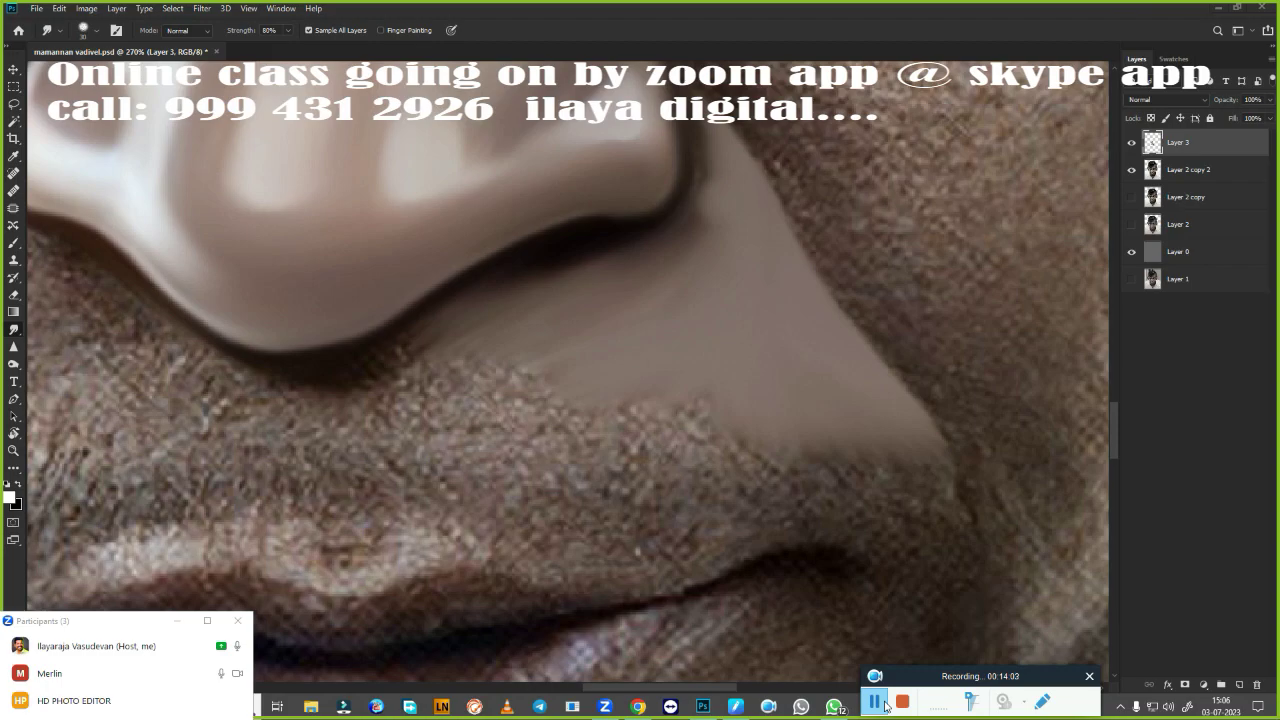
left_click(794, 329)
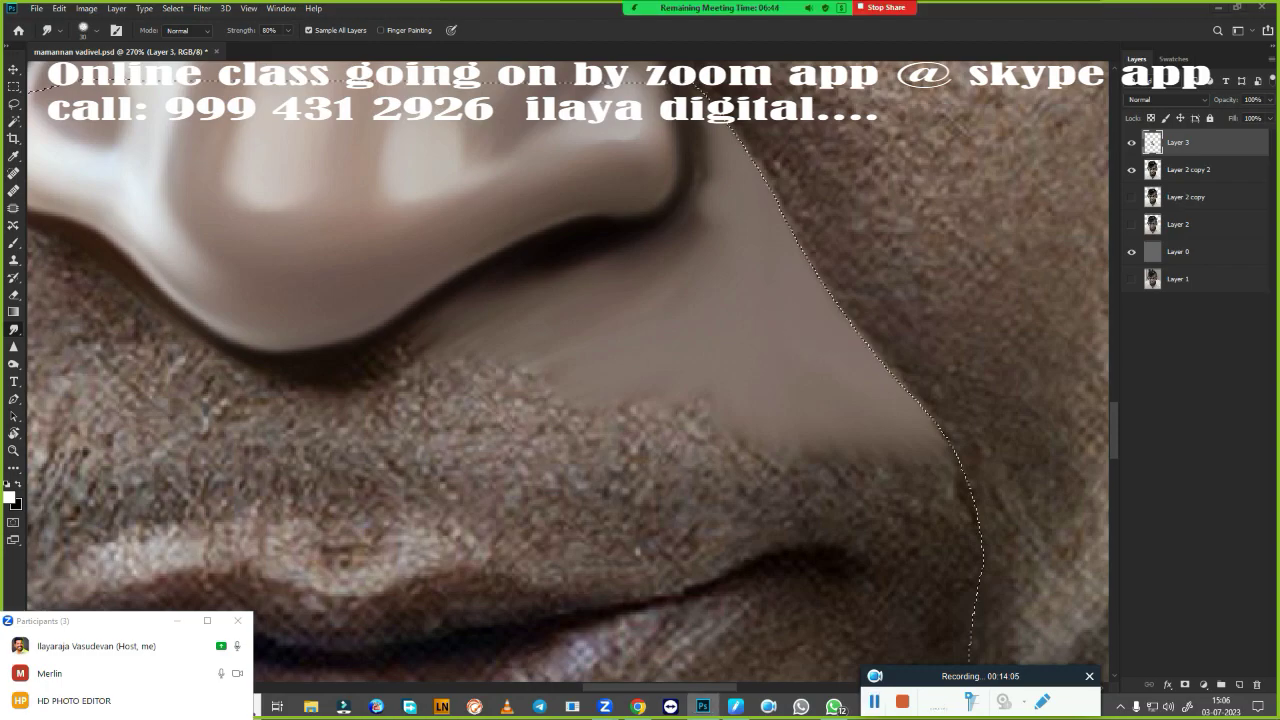
left_click(717, 197)
left_click_drag(711, 192, 710, 162)
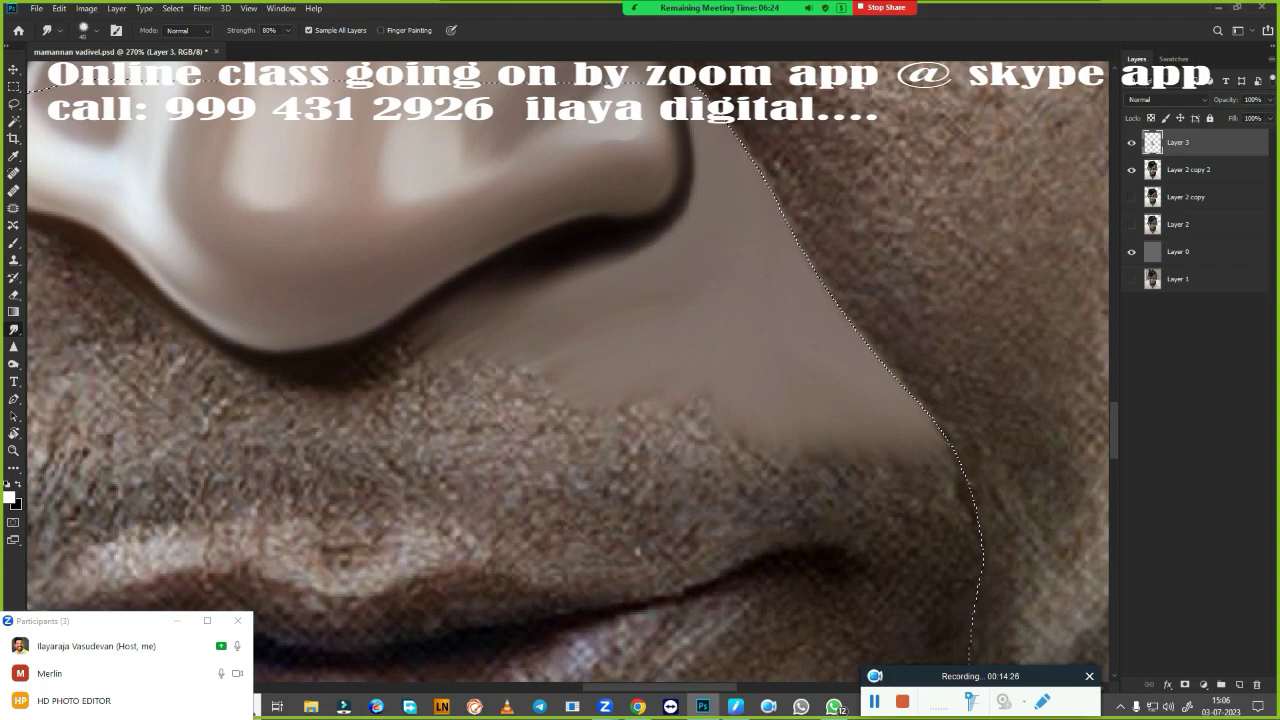
scroll(840, 480, "down", 5)
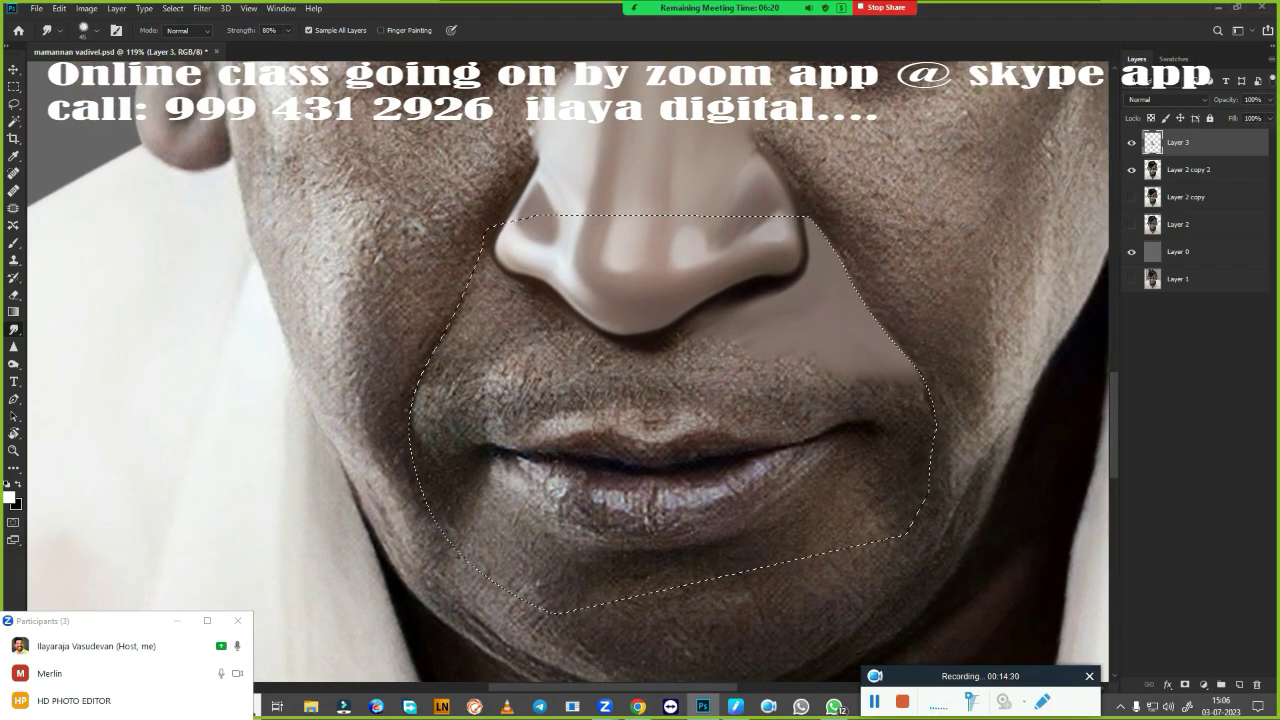
- Erase some of the brown paint right of the mouth with the Eraser at 100% opacity
scroll(770, 410, "up", 1)
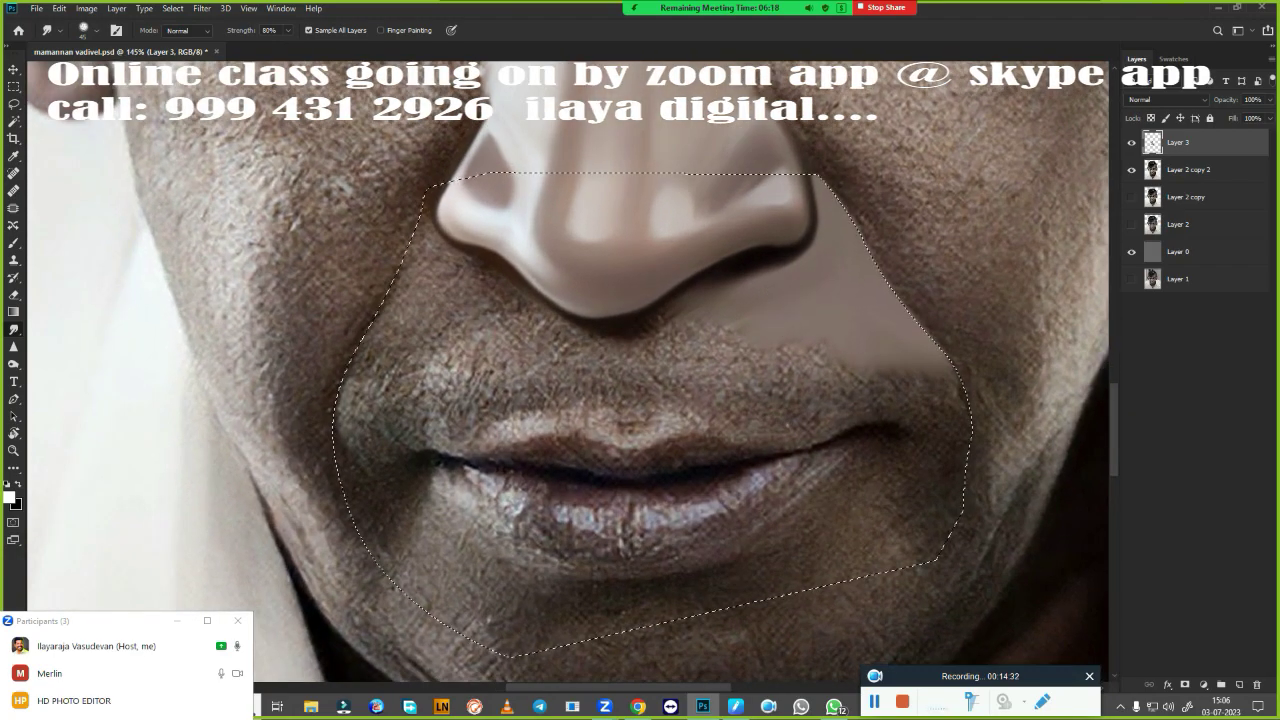
key("e")
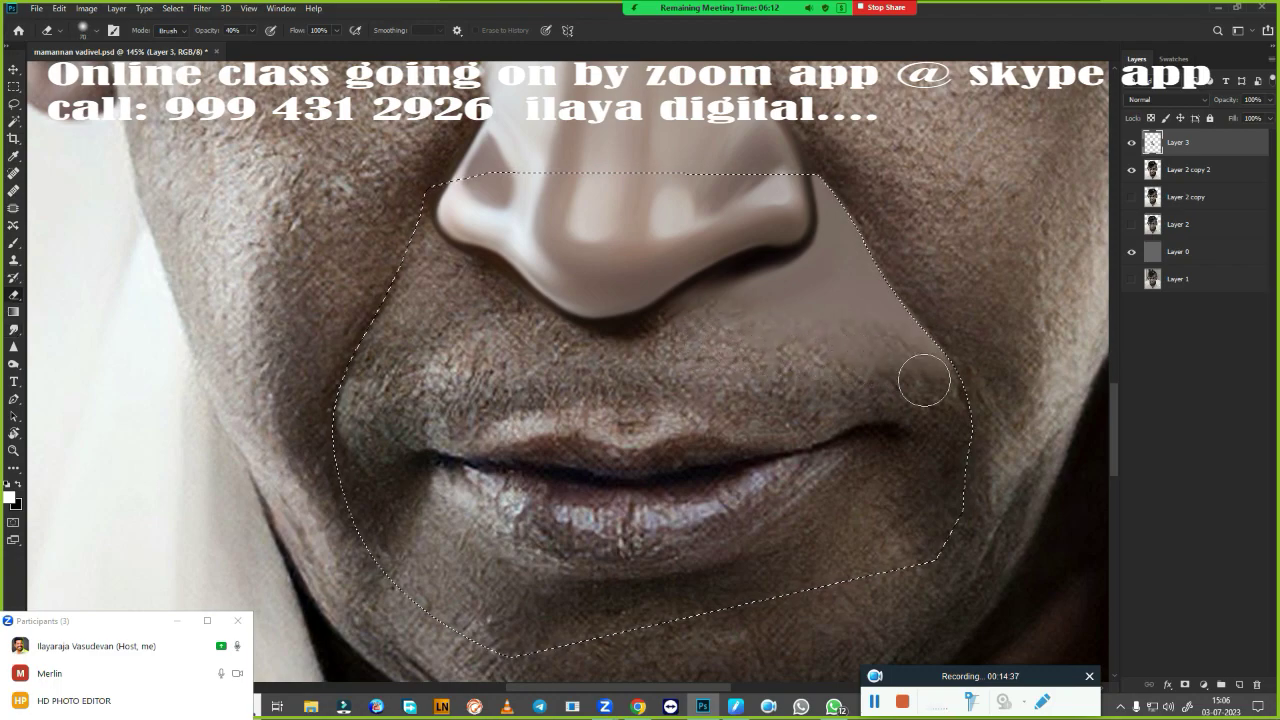
left_click(251, 37)
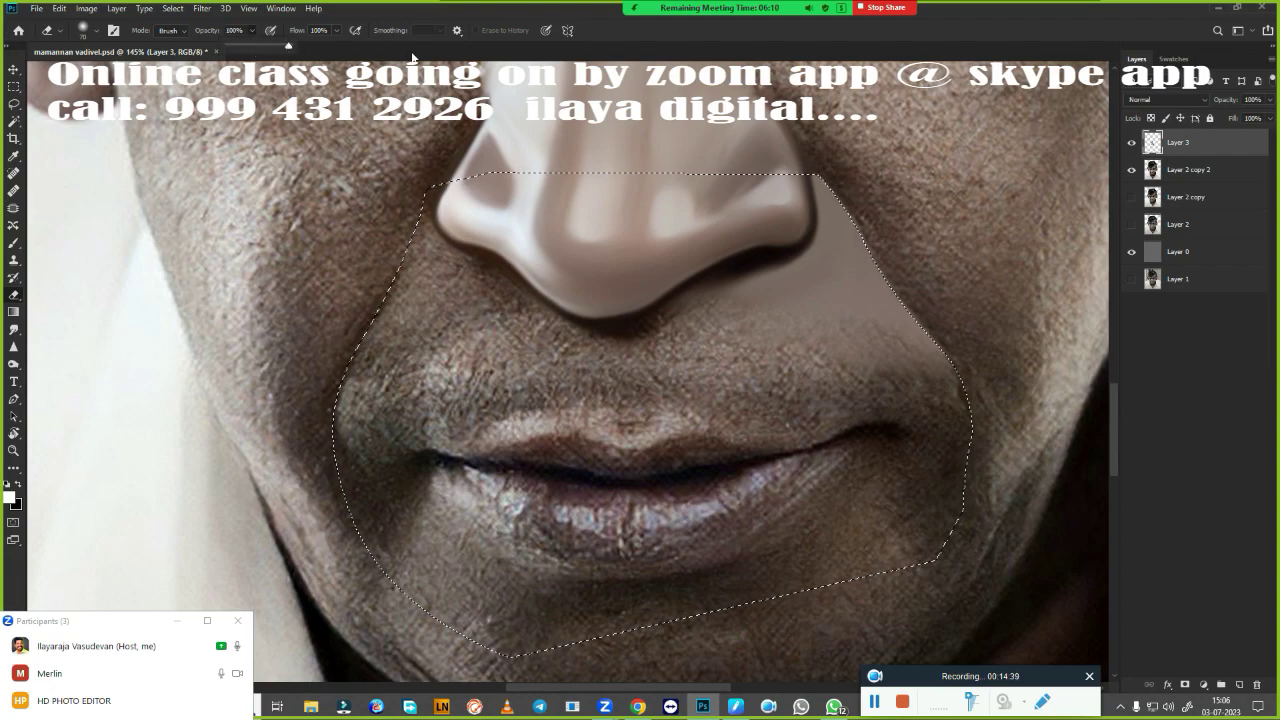
left_click(725, 339)
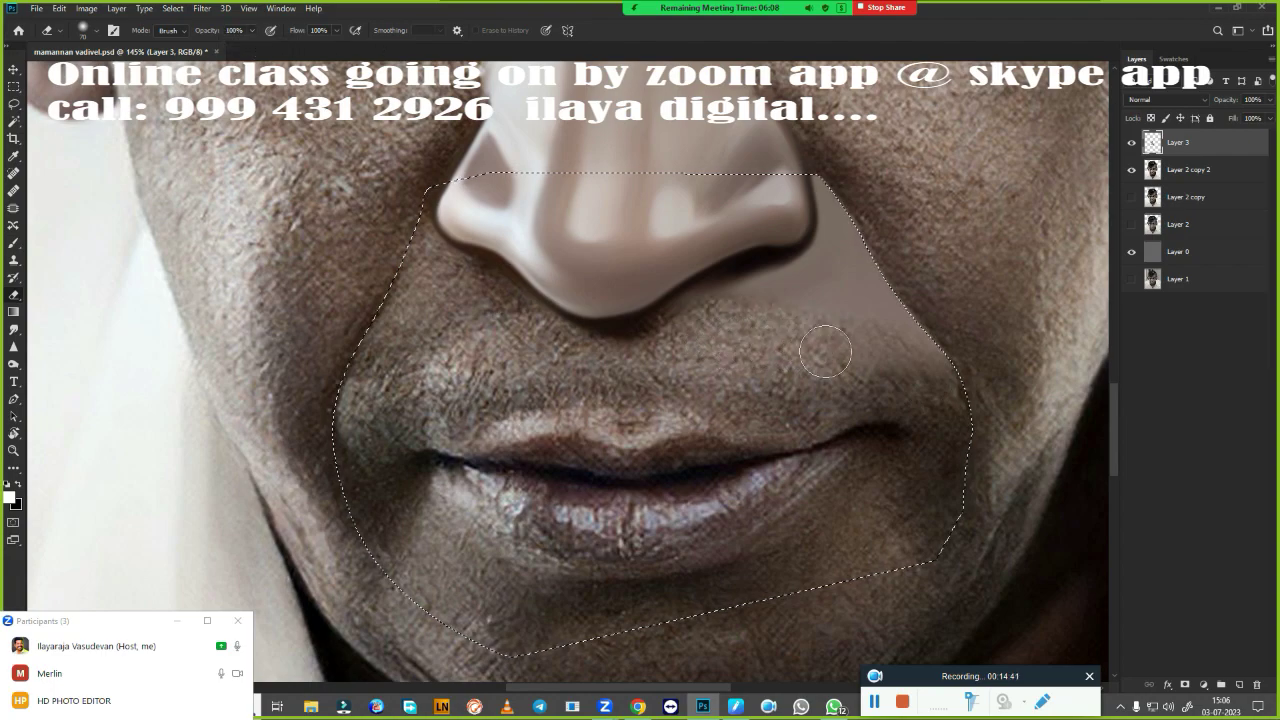
mouse_move(825, 351)
left_mouse_down()
mouse_move(878, 344)
mouse_move(804, 359)
left_mouse_up()
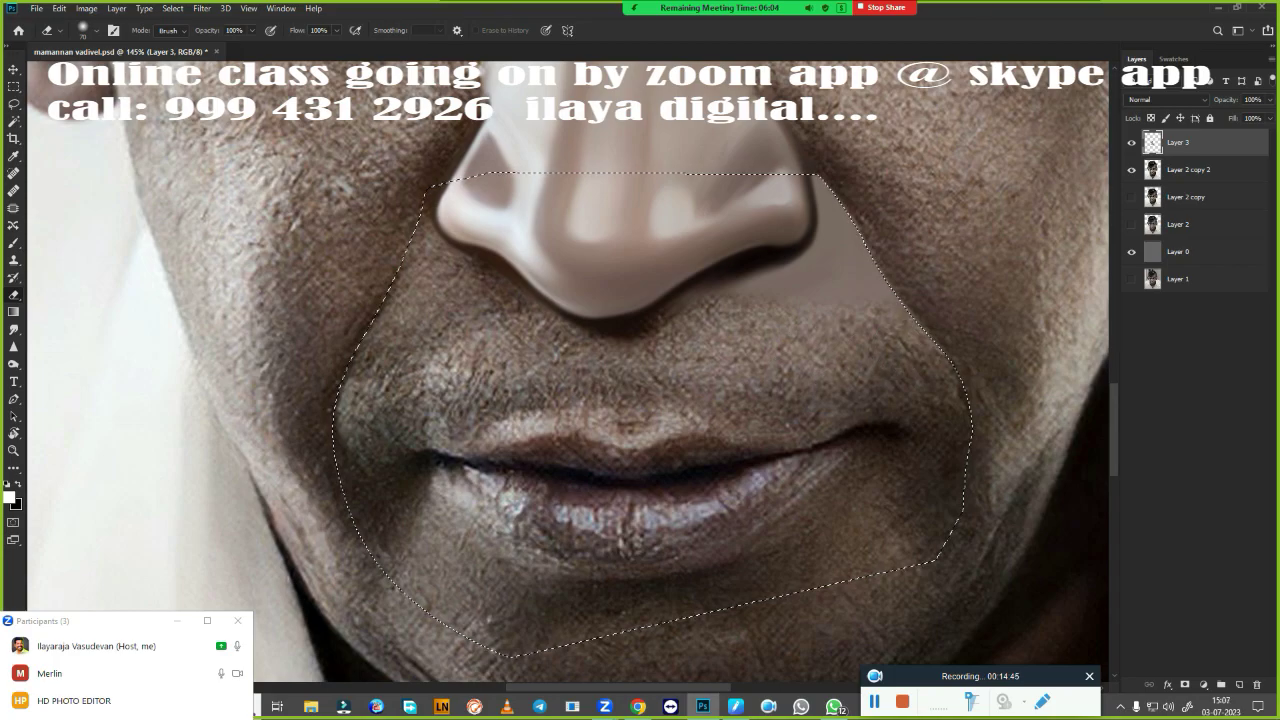
scroll(699, 430, "down", 3)
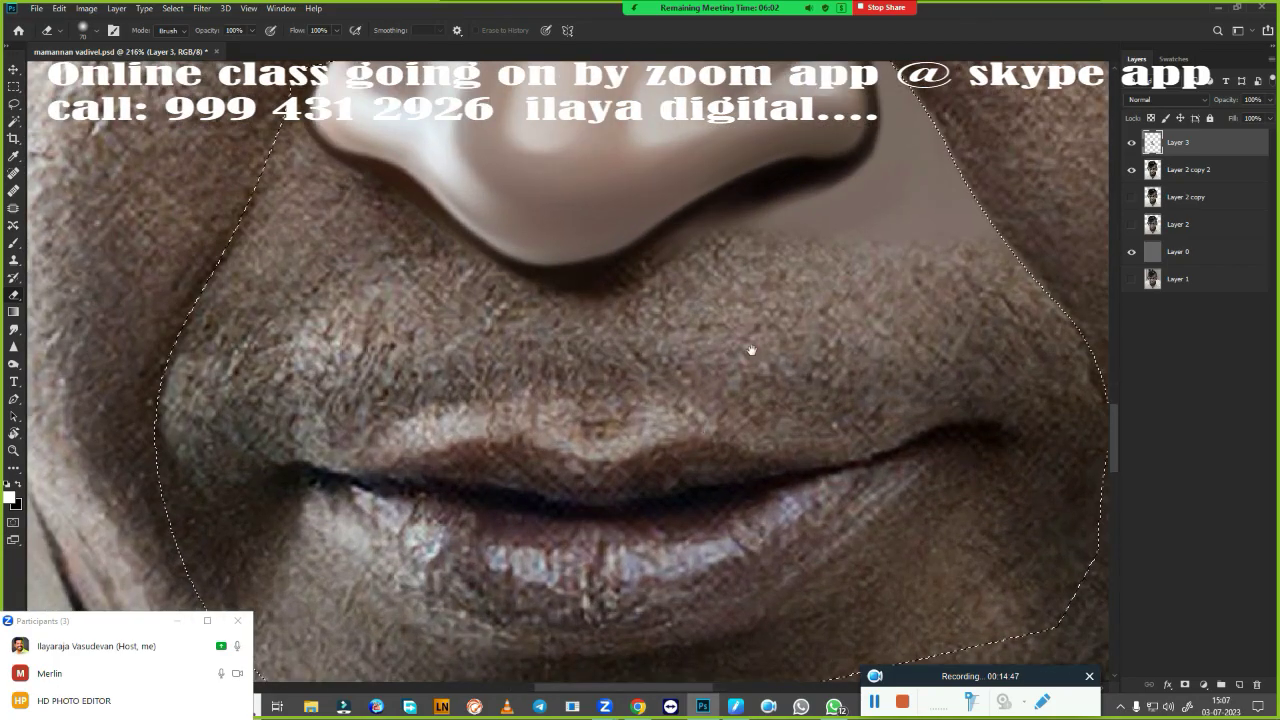
scroll(660, 400, "down", 3)
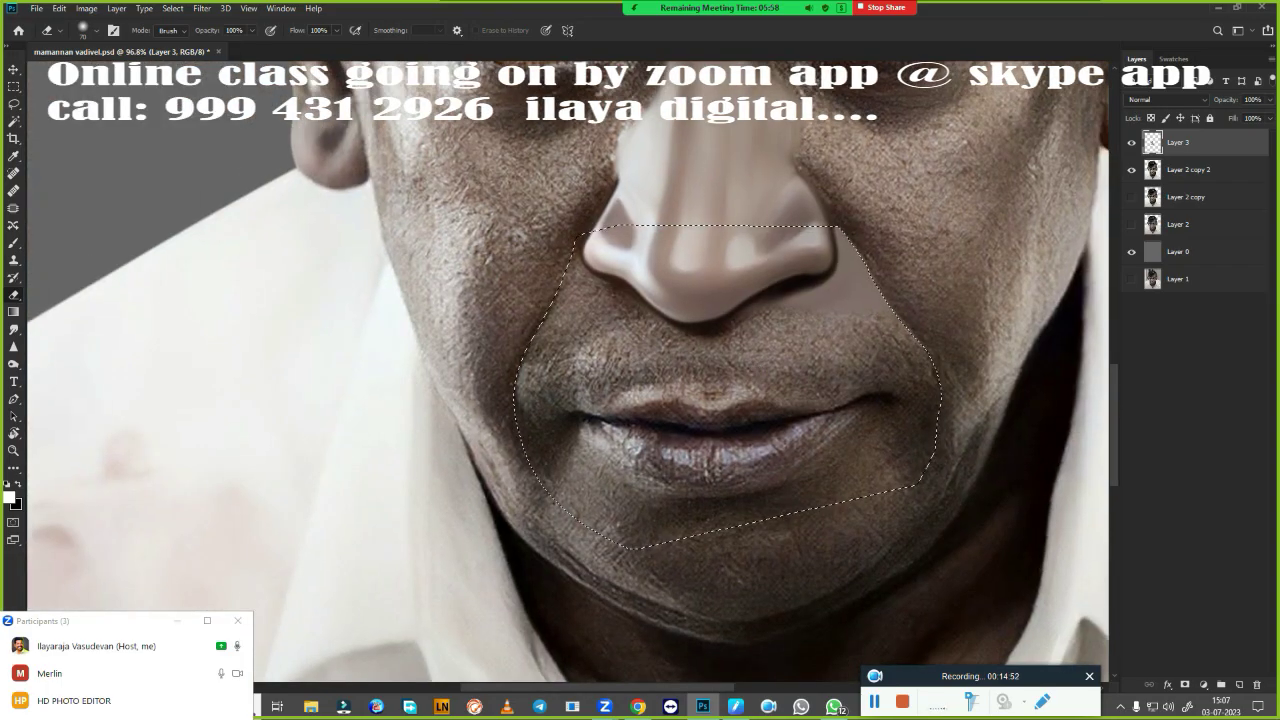
scroll(660, 350, "up", 2)
scroll(723, 429, "up", 2)
scroll(758, 373, "up", 2)
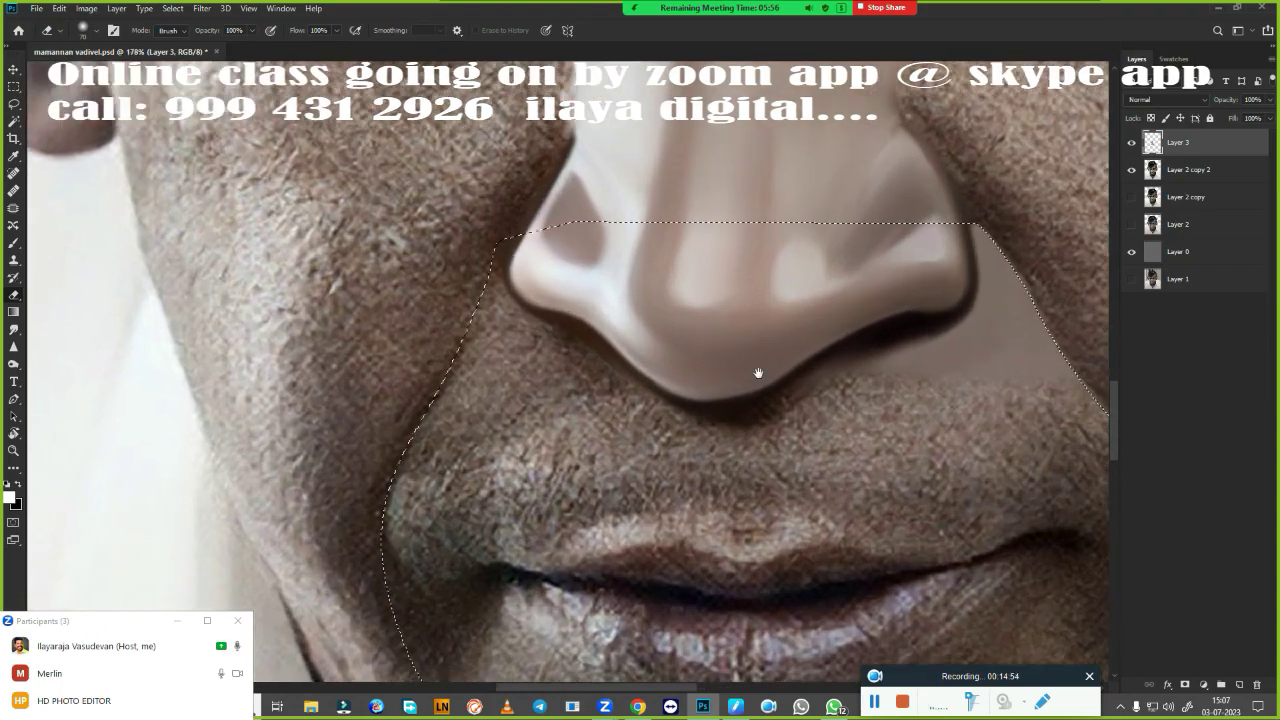
scroll(974, 349, "up", 2)
scroll(974, 349, "up", 2)
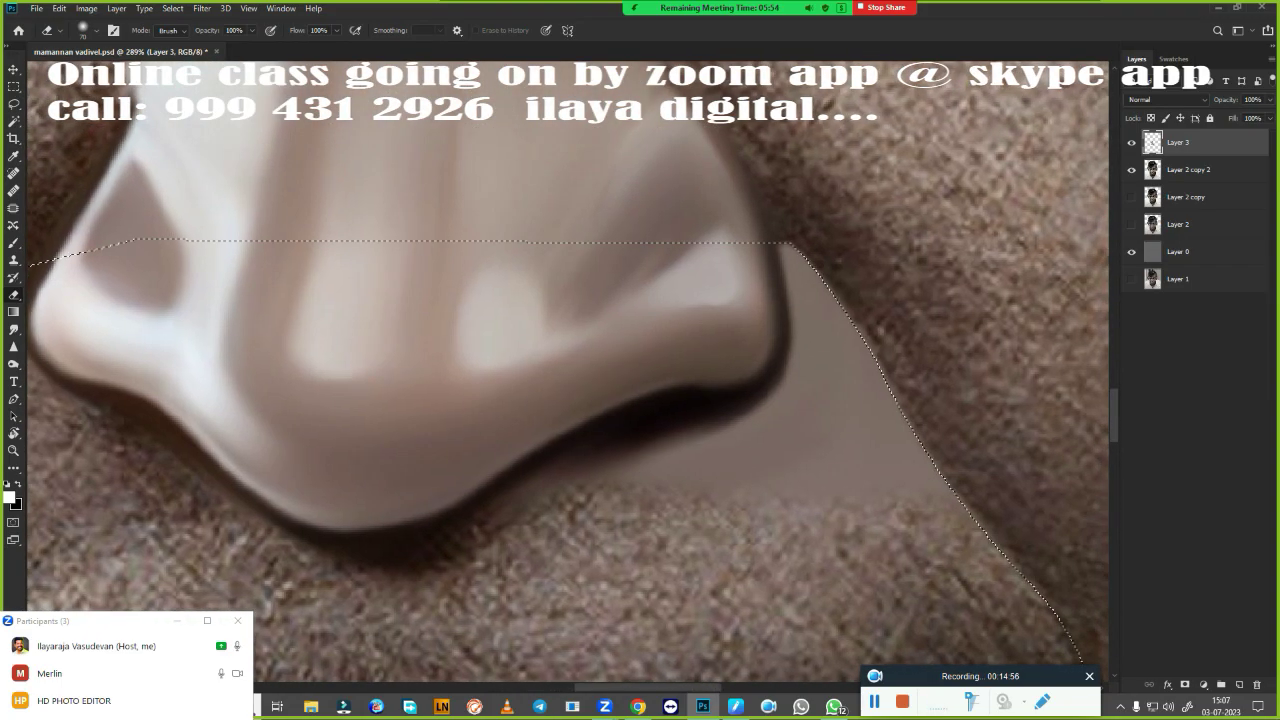
key("r")
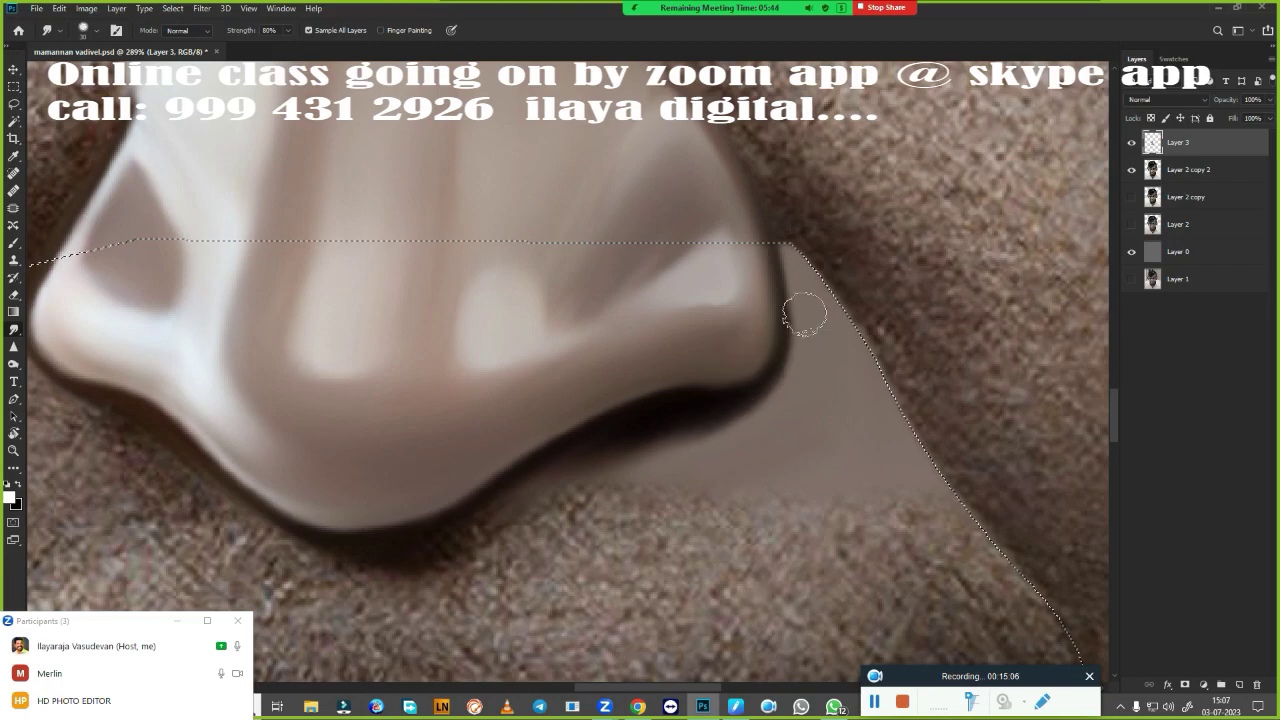
- Smudge a smooth brown band along the selection's left edge and away the dark streak under the nose
scroll(757, 463, "down", 5)
scroll(980, 297, "up", 4)
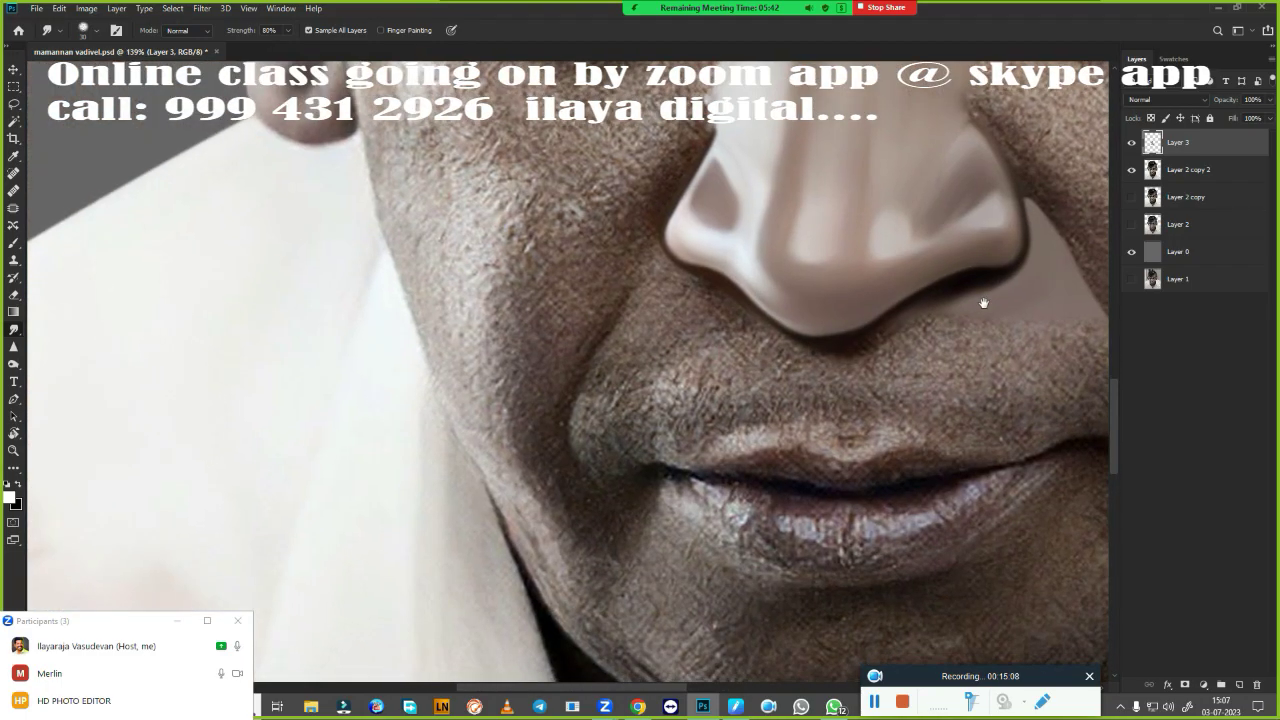
mouse_move(980, 297)
left_mouse_down()
mouse_move(650, 320)
mouse_move(592, 375)
mouse_move(570, 320)
mouse_move(466, 429)
left_mouse_up()
left_click_drag(514, 391, 440, 520)
mouse_move(558, 373)
left_mouse_down()
mouse_move(514, 445)
mouse_move(523, 470)
mouse_move(571, 357)
mouse_move(686, 462)
mouse_move(735, 440)
left_mouse_up()
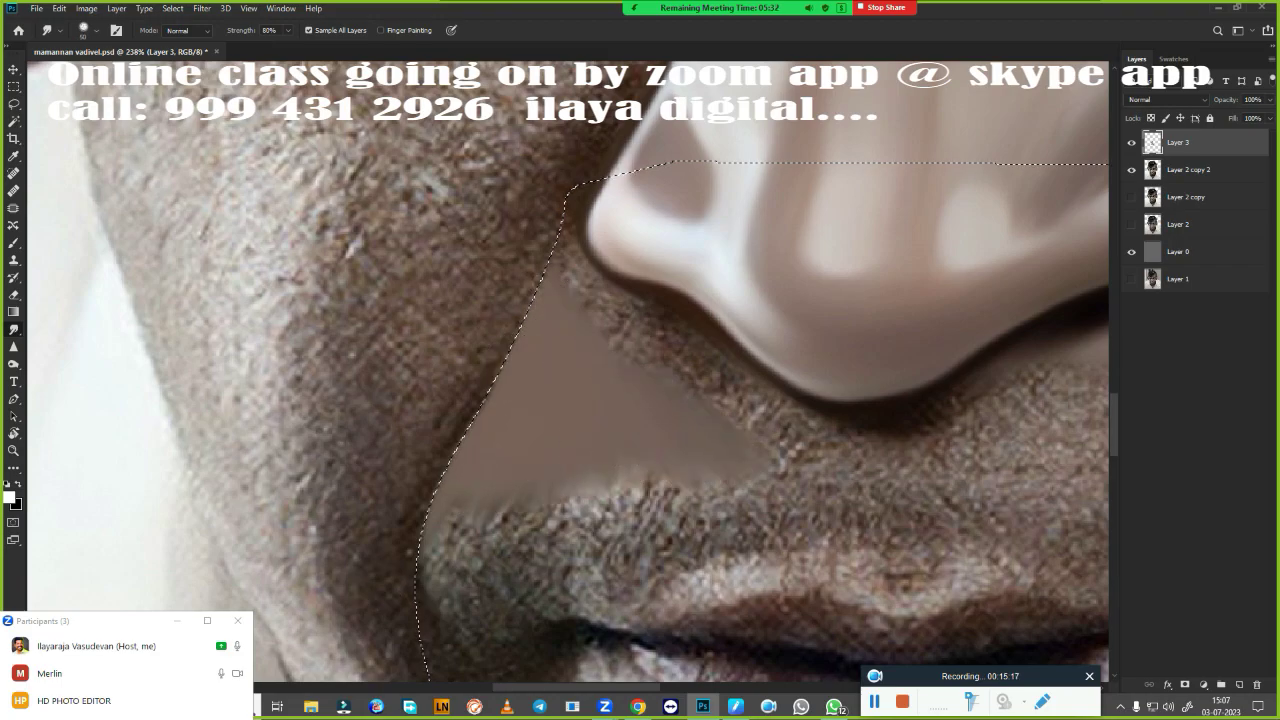
mouse_move(596, 327)
left_mouse_down()
mouse_move(670, 332)
mouse_move(824, 437)
left_mouse_up()
mouse_move(730, 382)
left_mouse_down()
mouse_move(673, 369)
mouse_move(748, 423)
mouse_move(650, 364)
mouse_move(737, 415)
left_mouse_up()
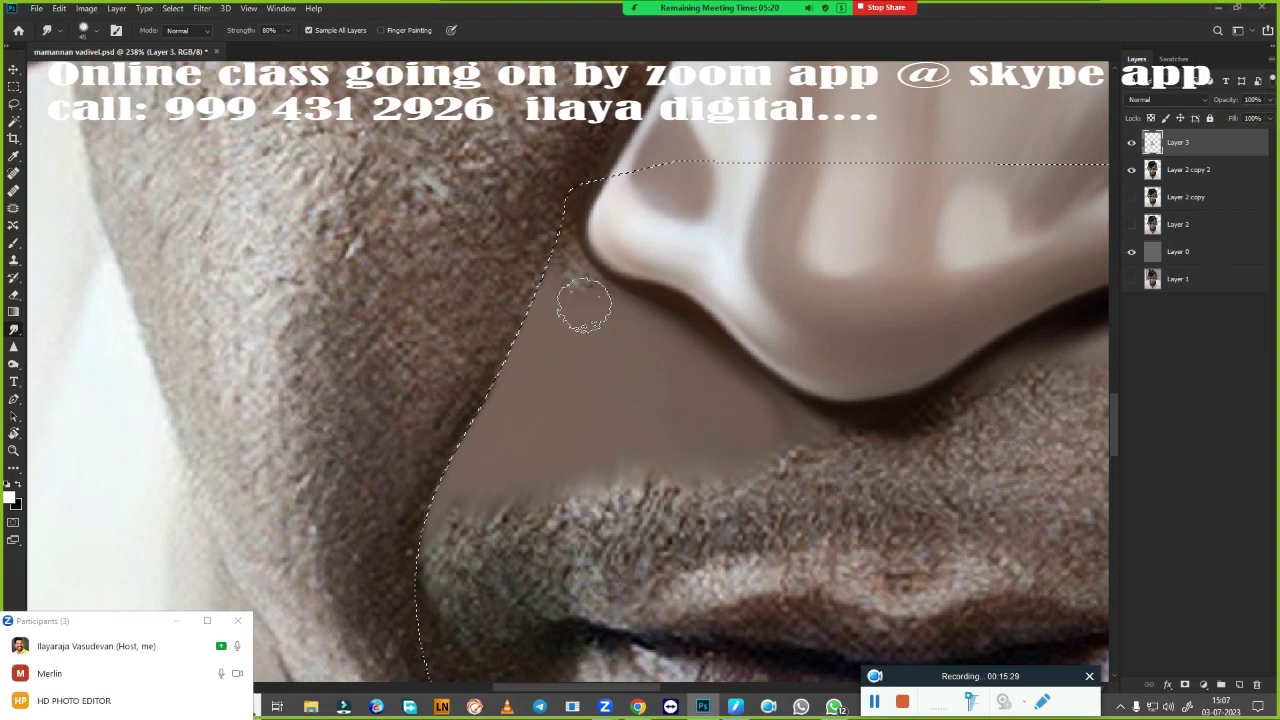
left_click_drag(584, 305, 549, 246)
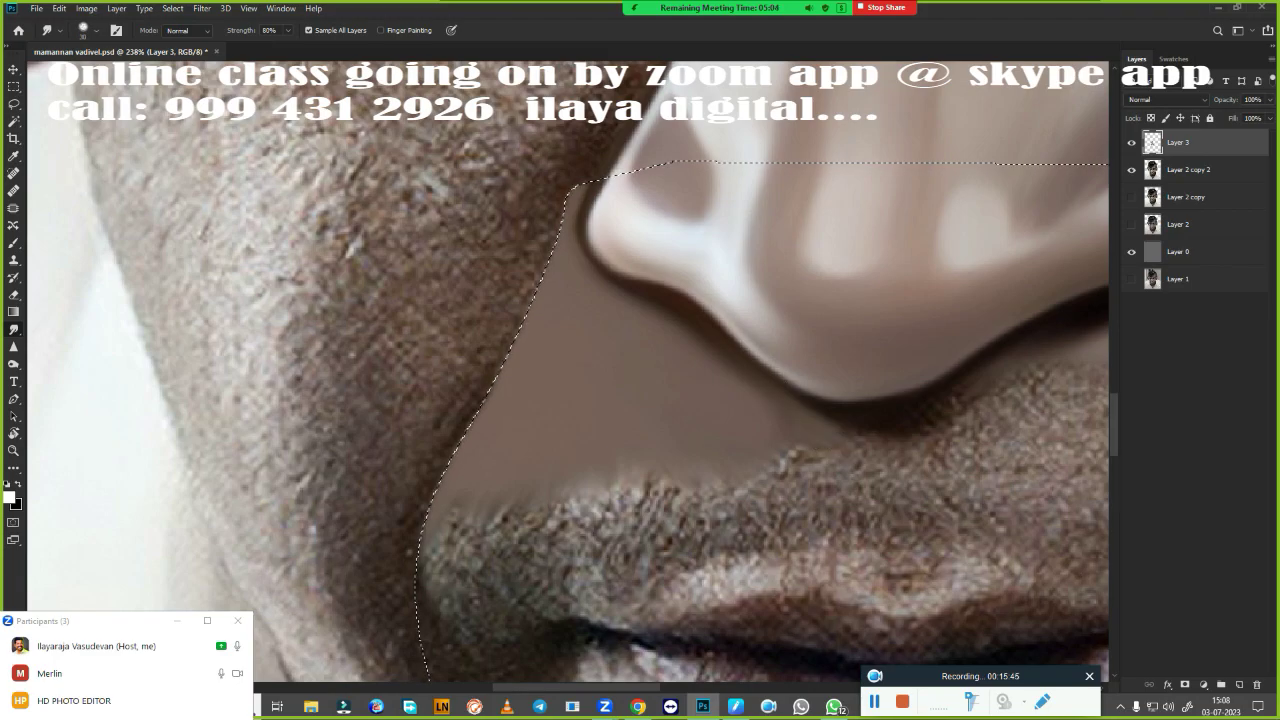
key("ctrl+d")
- Restore the selection and erase the brown paint's edge along the upper lip
scroll(575, 330, "down", 5)
key("ctrl+shift+d")
key("e")
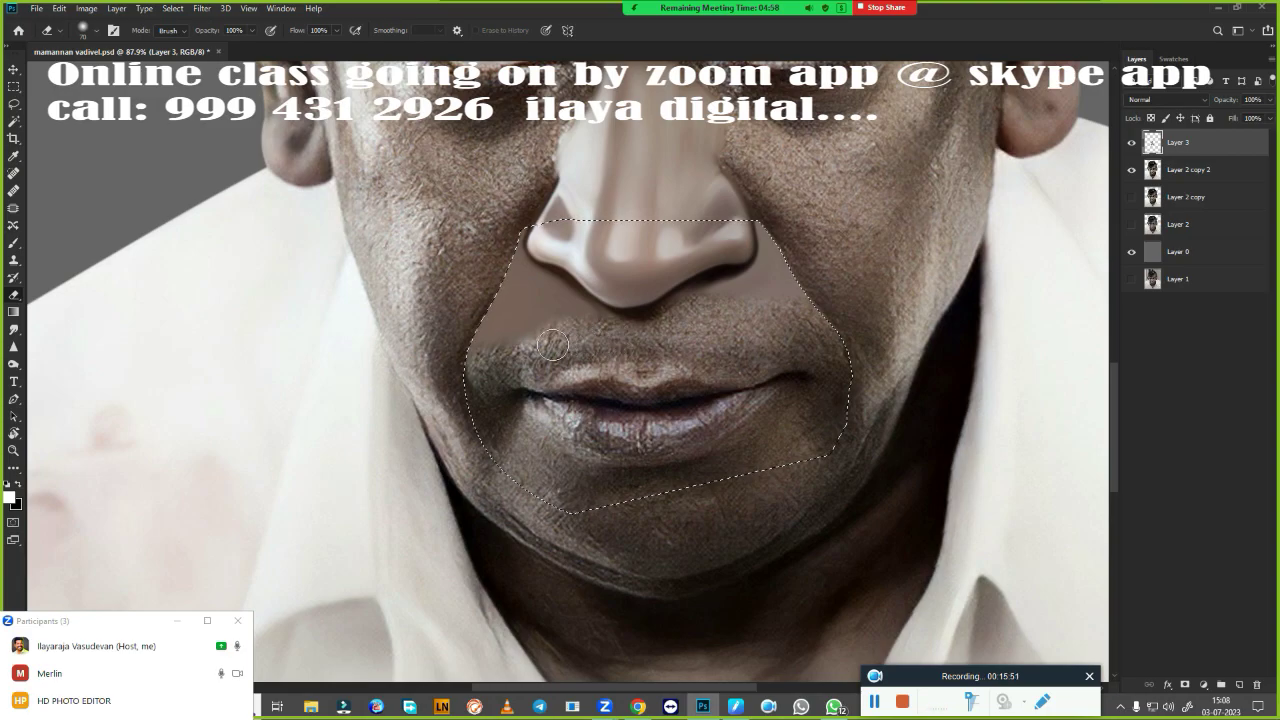
left_click_drag(552, 345, 522, 351)
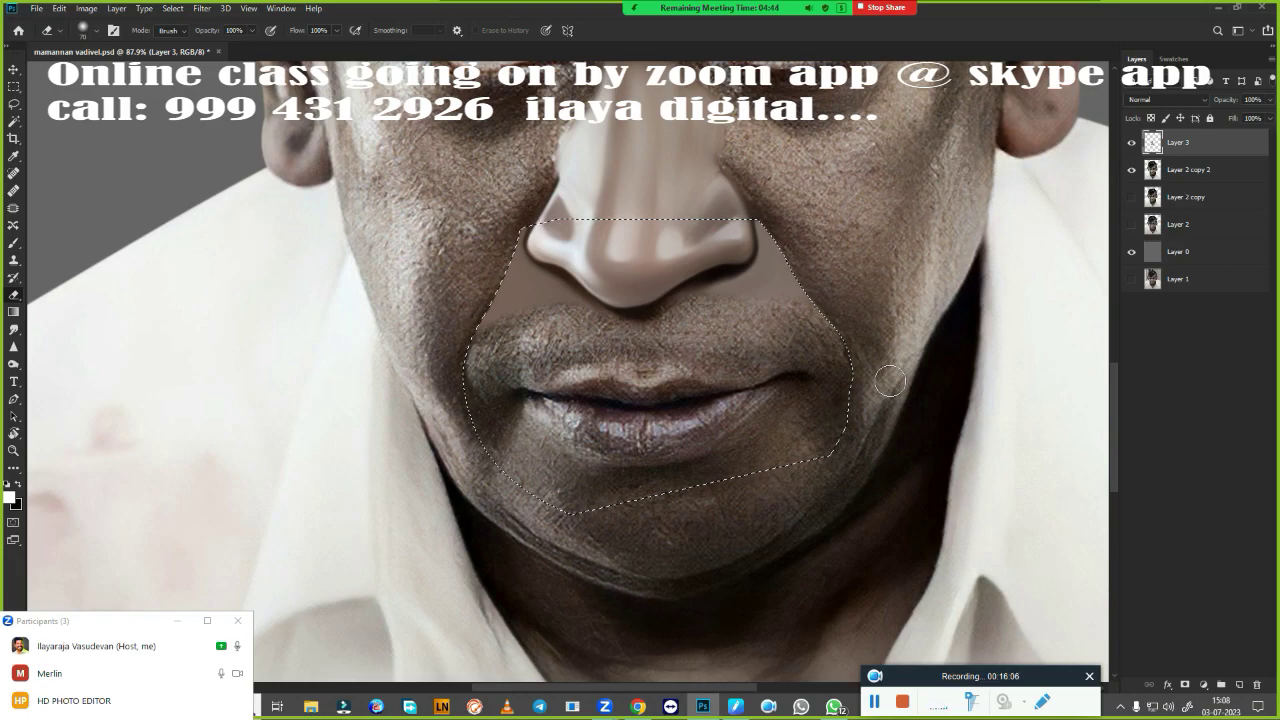
- Check the selection's feather amount without changing it
key("shift+F6")
key("Return")
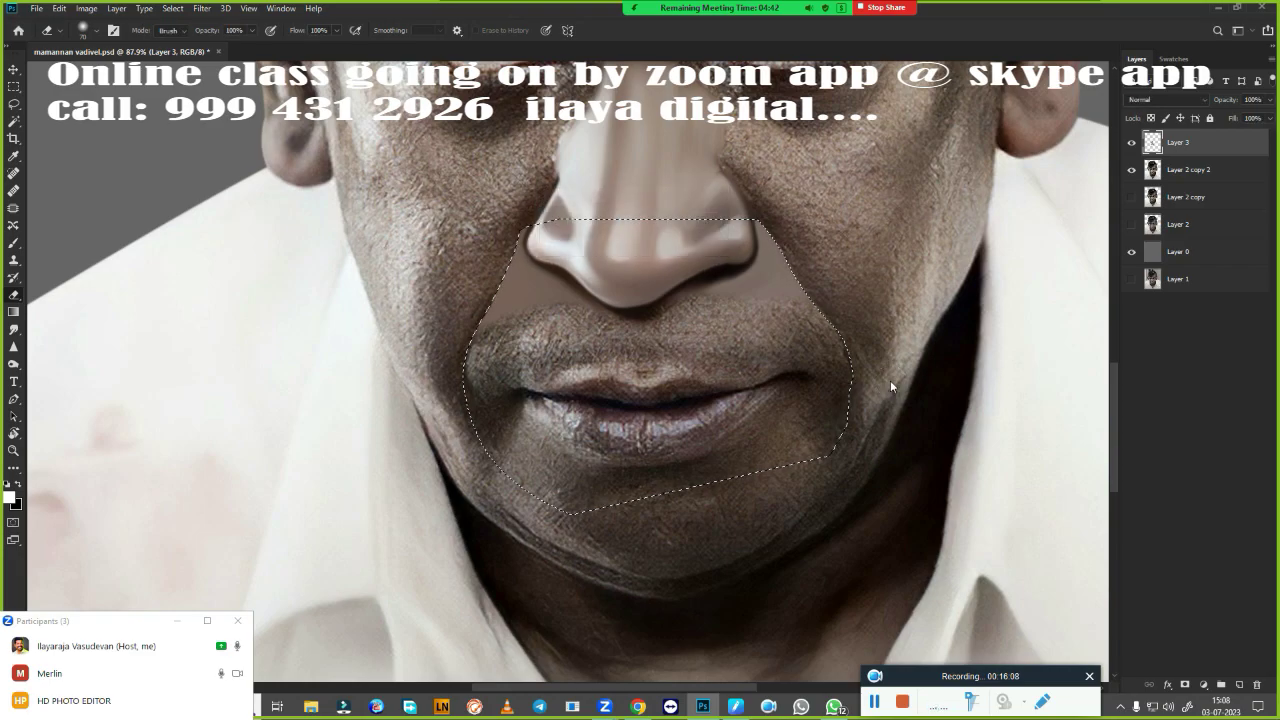
scroll(734, 373, "up", 3)
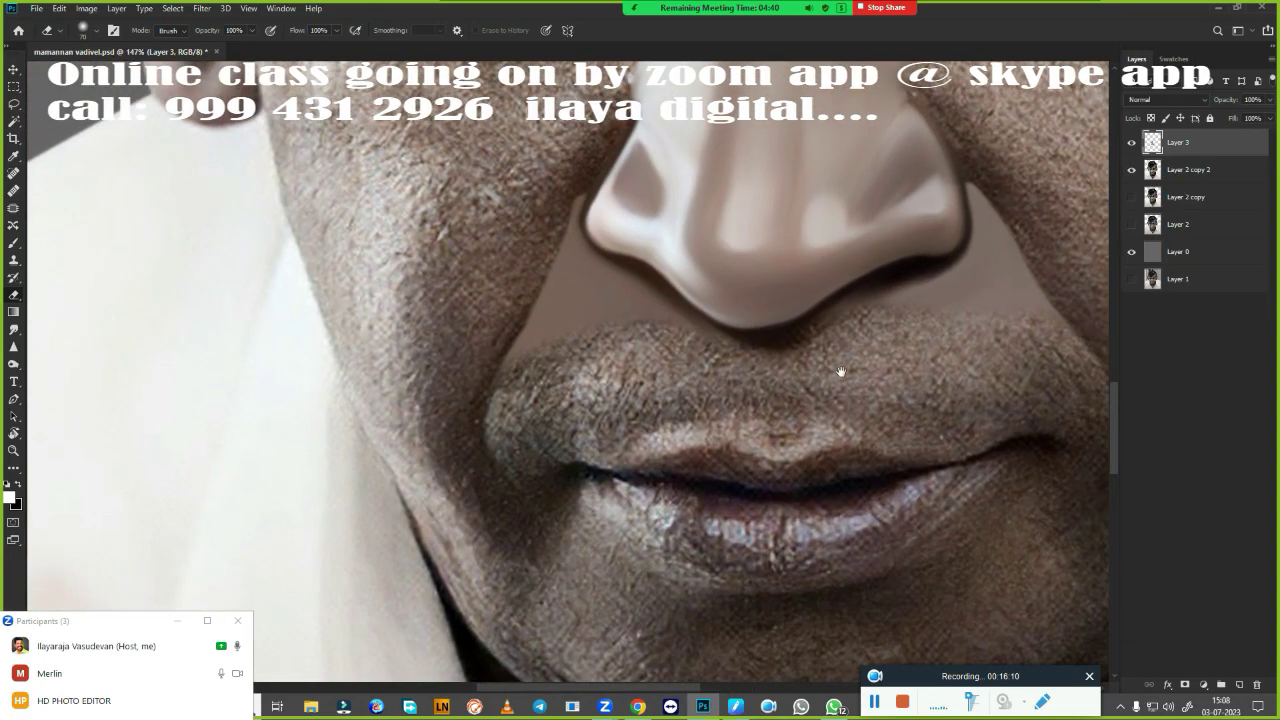
scroll(734, 373, "up", 1)
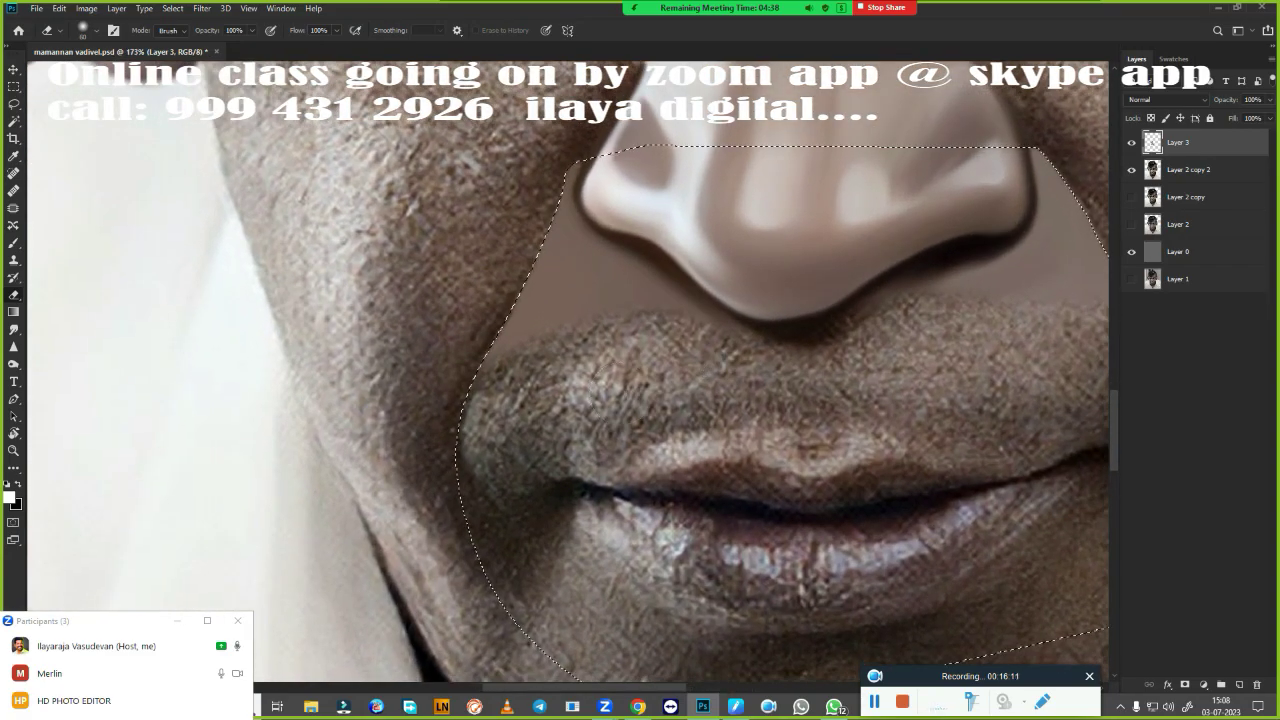
key("r")
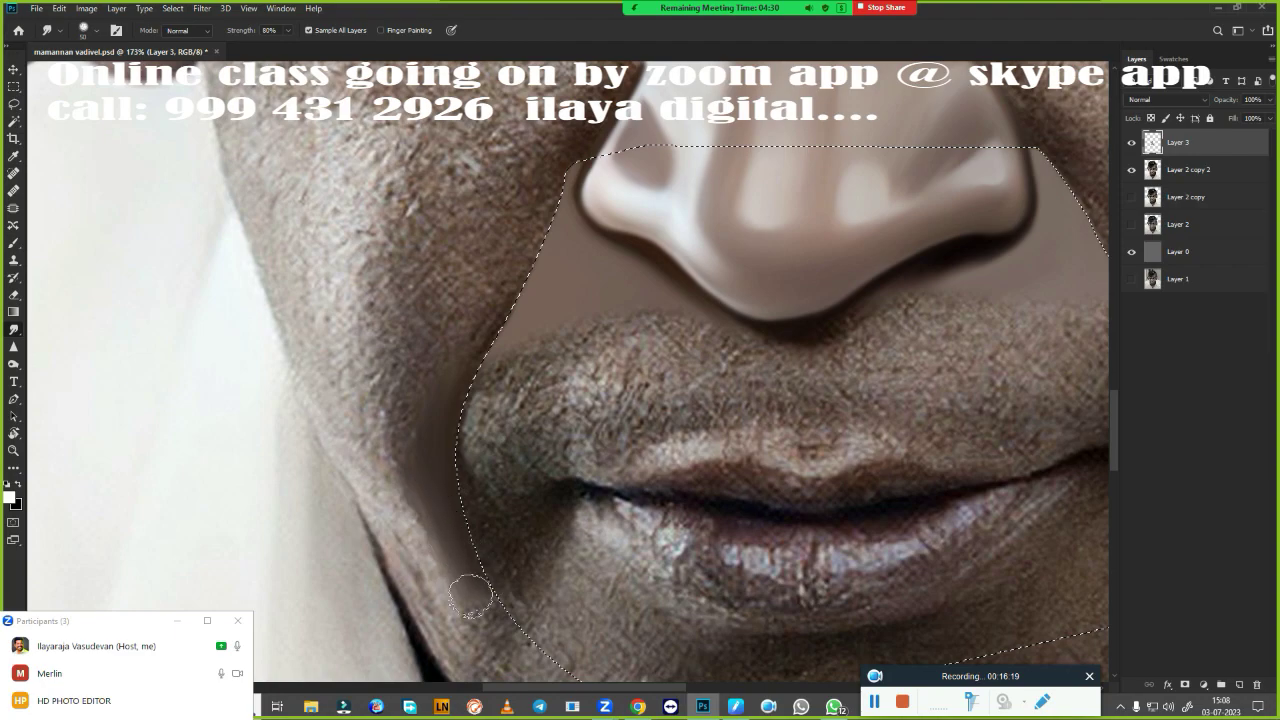
- Smudge the left cheek and the skin beside the left nostril into a wider, darker smooth brown area
mouse_move(462, 245)
left_mouse_down()
mouse_move(513, 233)
mouse_move(397, 323)
mouse_move(429, 302)
mouse_move(443, 357)
mouse_move(527, 246)
mouse_move(449, 429)
mouse_move(429, 337)
mouse_move(440, 463)
left_mouse_up()
left_click_drag(412, 355, 448, 497)
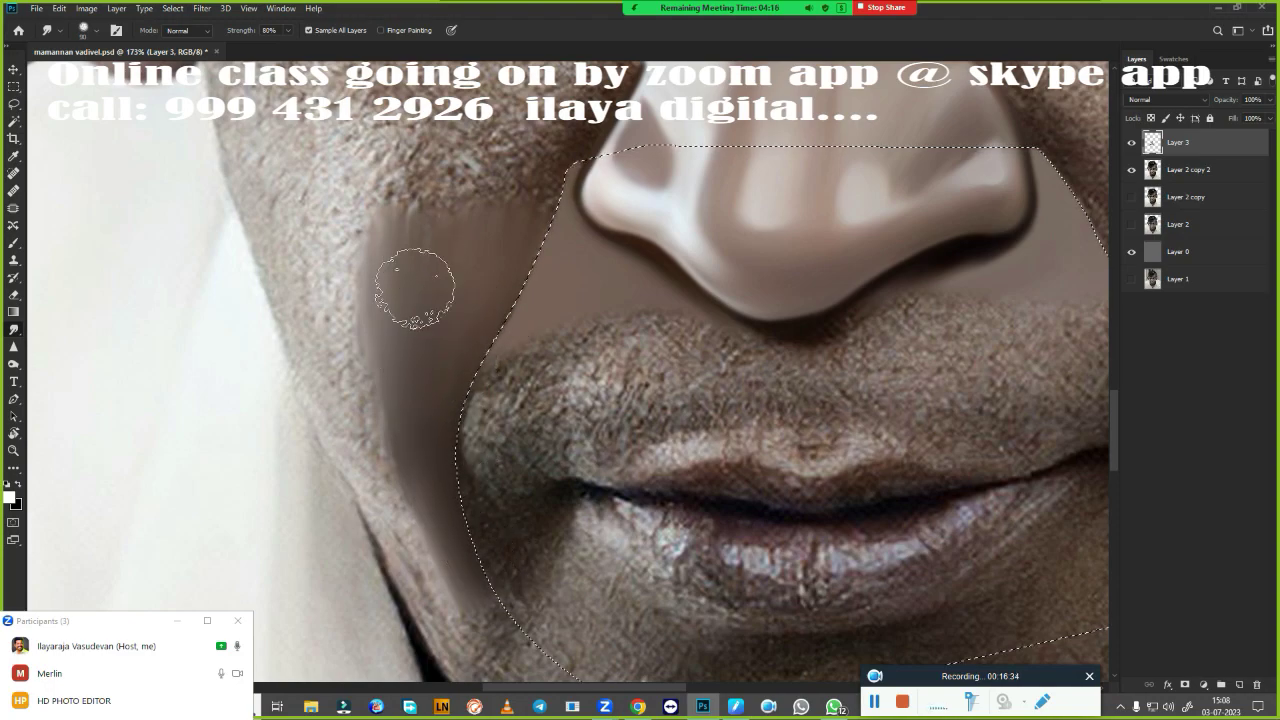
left_click_drag(417, 280, 412, 310)
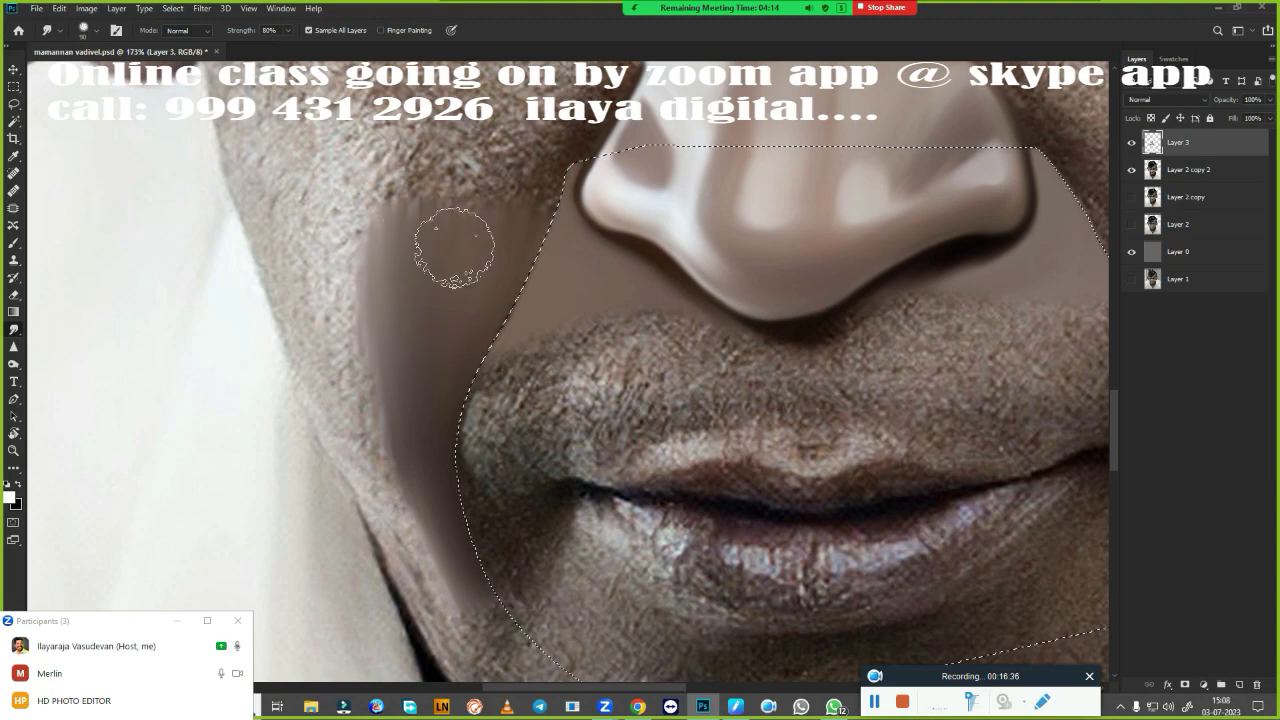
left_click_drag(449, 251, 440, 357)
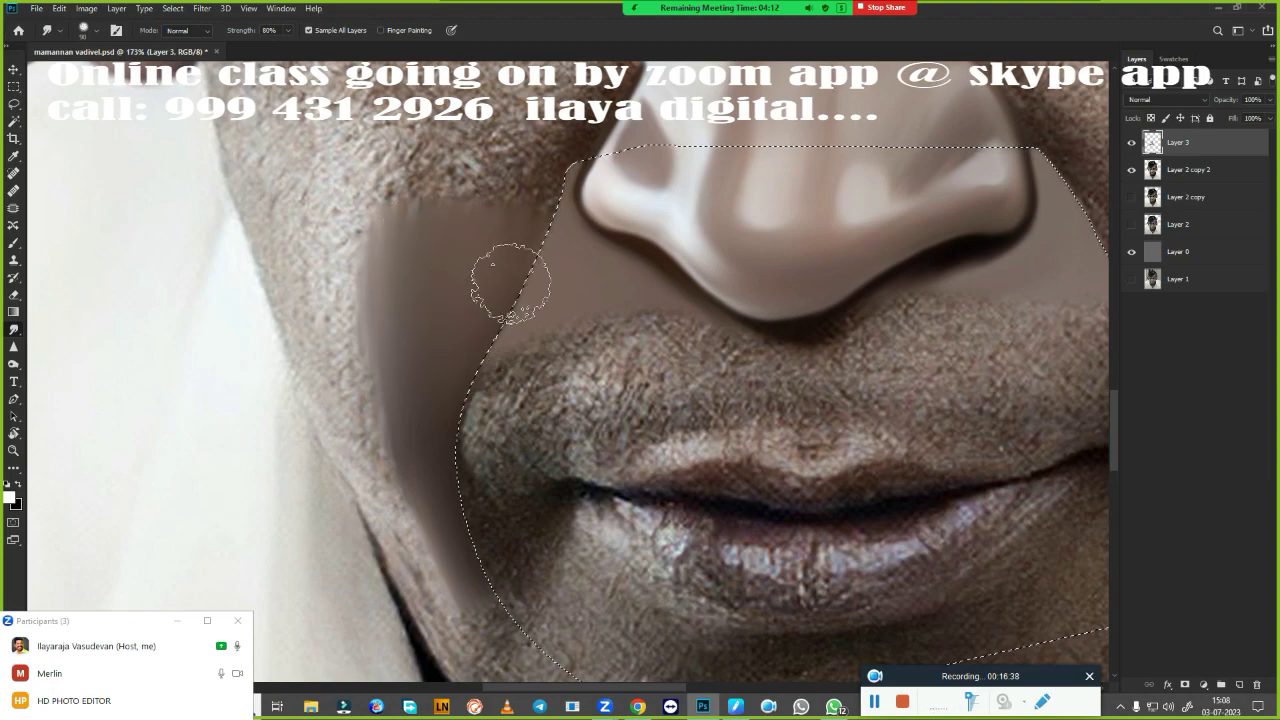
left_click_drag(560, 246, 505, 421)
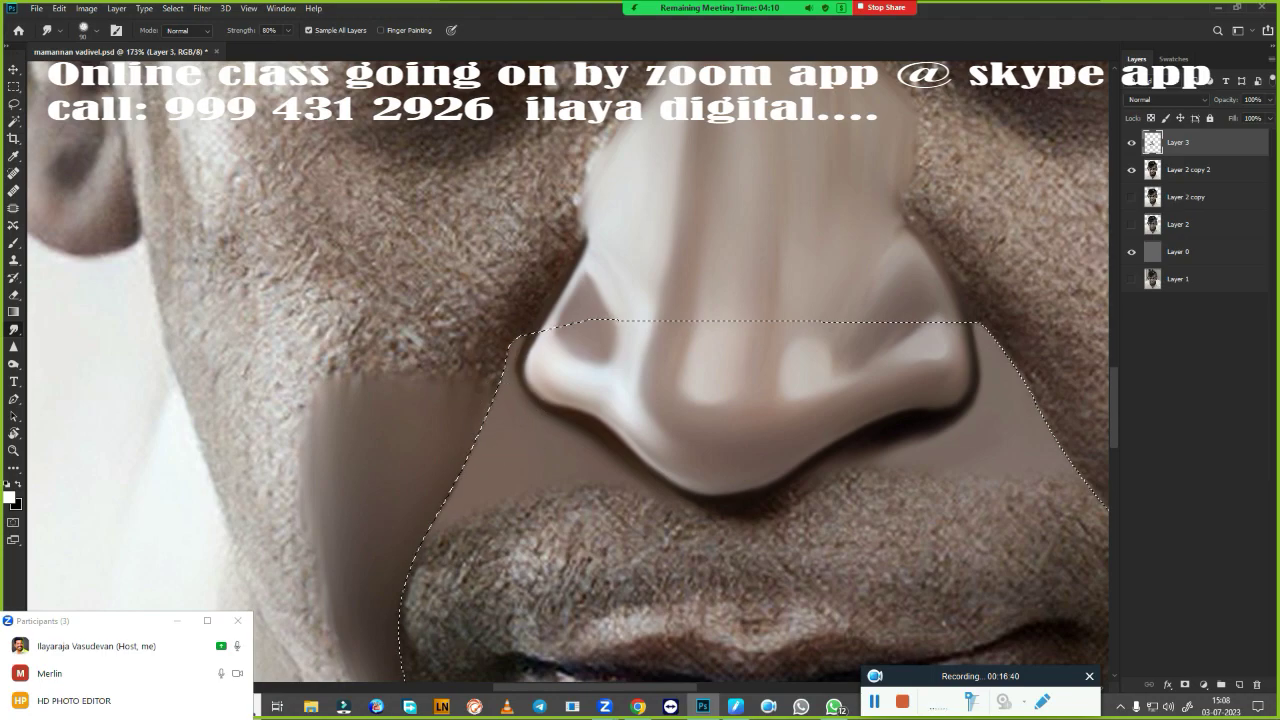
mouse_move(512, 318)
left_mouse_down()
mouse_move(566, 240)
mouse_move(481, 370)
left_mouse_up()
mouse_move(400, 380)
left_mouse_down()
mouse_move(357, 371)
mouse_move(337, 406)
mouse_move(448, 377)
mouse_move(389, 366)
mouse_move(471, 343)
mouse_move(414, 371)
mouse_move(474, 336)
mouse_move(457, 389)
mouse_move(498, 336)
left_mouse_up()
- Blend the right cheek skin evenly along the selection edge and its textured outer edge
left_click_drag(886, 423, 386, 449)
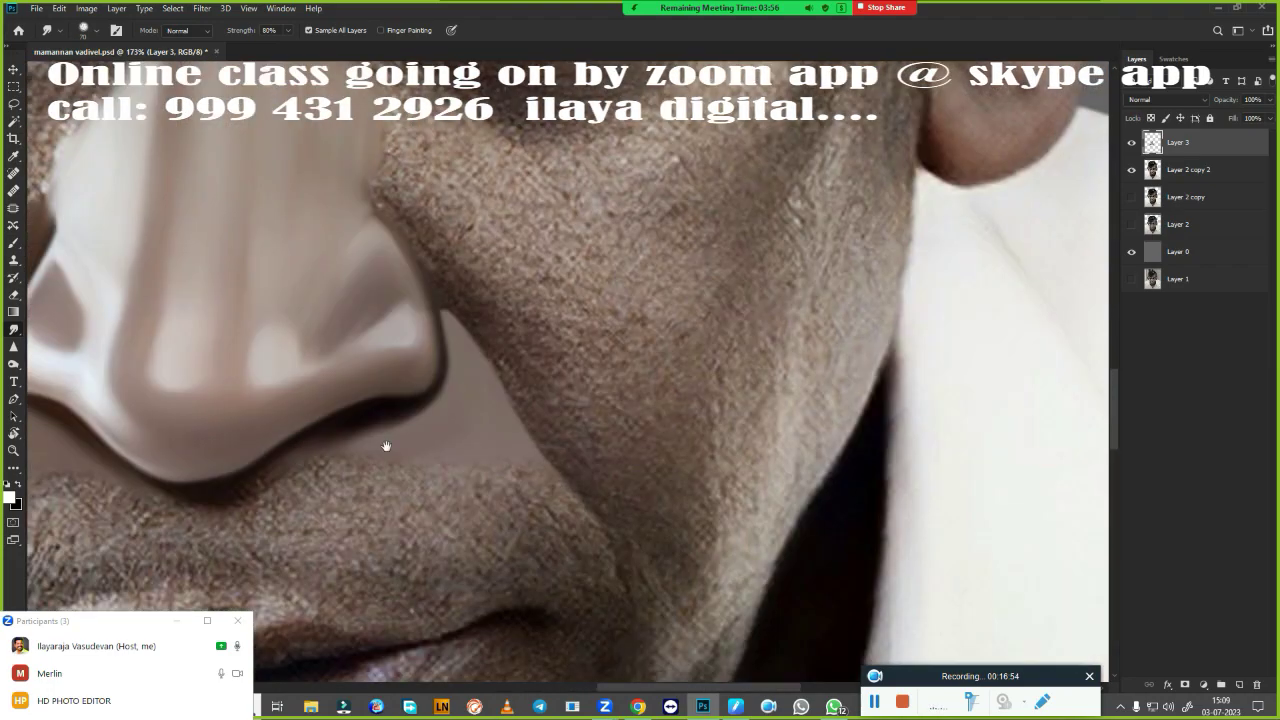
mouse_move(470, 385)
left_mouse_down()
mouse_move(437, 314)
mouse_move(466, 354)
mouse_move(437, 340)
left_mouse_up()
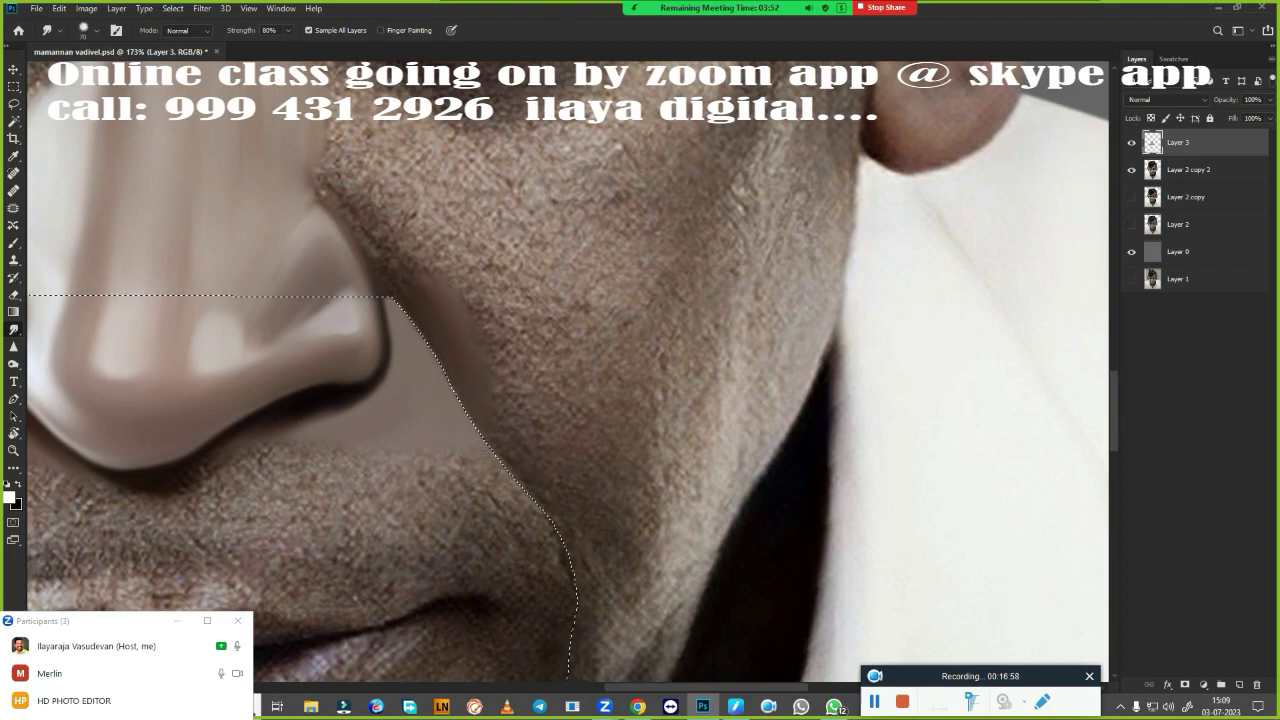
mouse_move(515, 444)
left_mouse_down()
mouse_move(531, 451)
mouse_move(474, 383)
mouse_move(616, 481)
mouse_move(511, 385)
left_mouse_up()
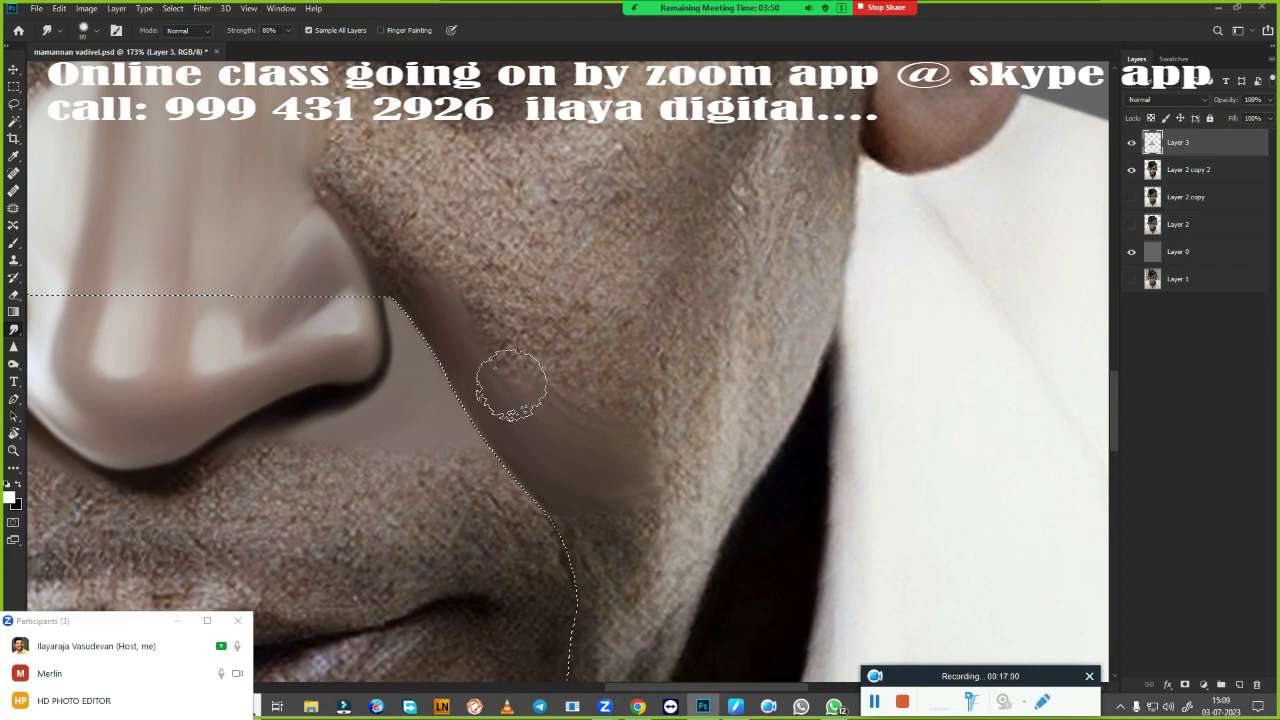
left_click_drag(563, 434, 541, 444)
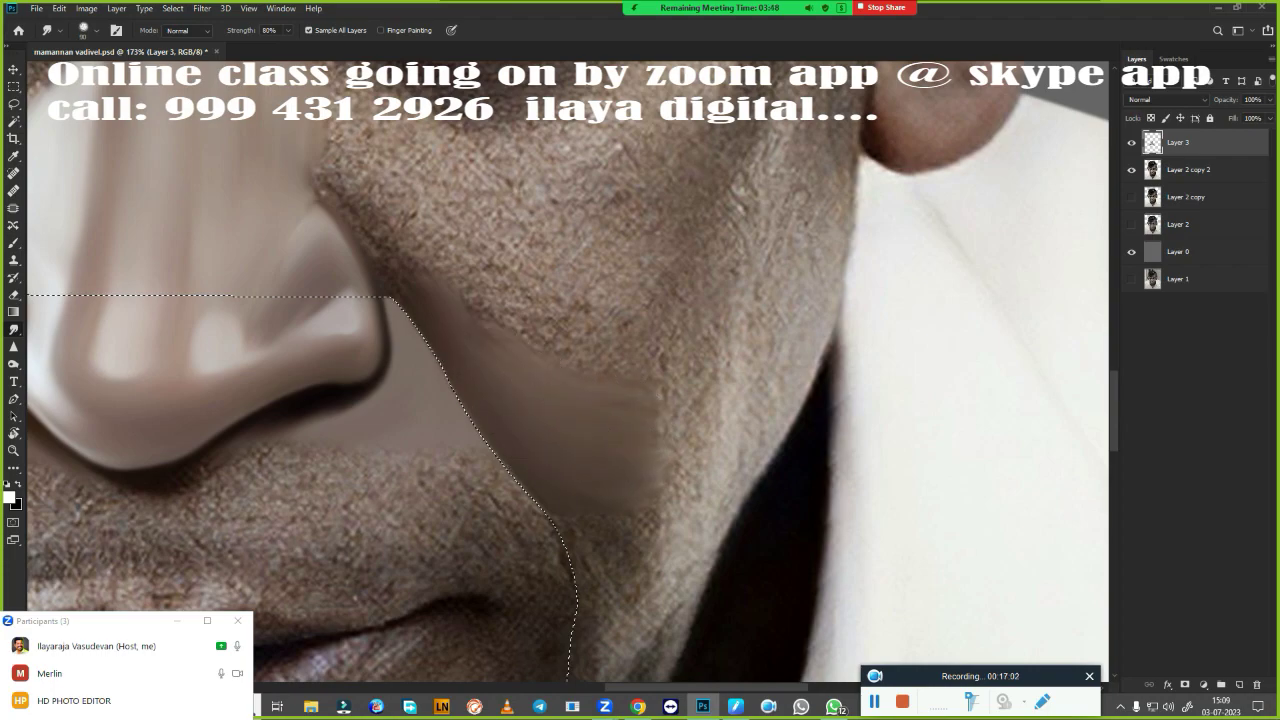
mouse_move(600, 500)
left_mouse_down()
mouse_move(600, 529)
mouse_move(586, 514)
mouse_move(614, 557)
mouse_move(632, 547)
mouse_move(645, 500)
left_mouse_up()
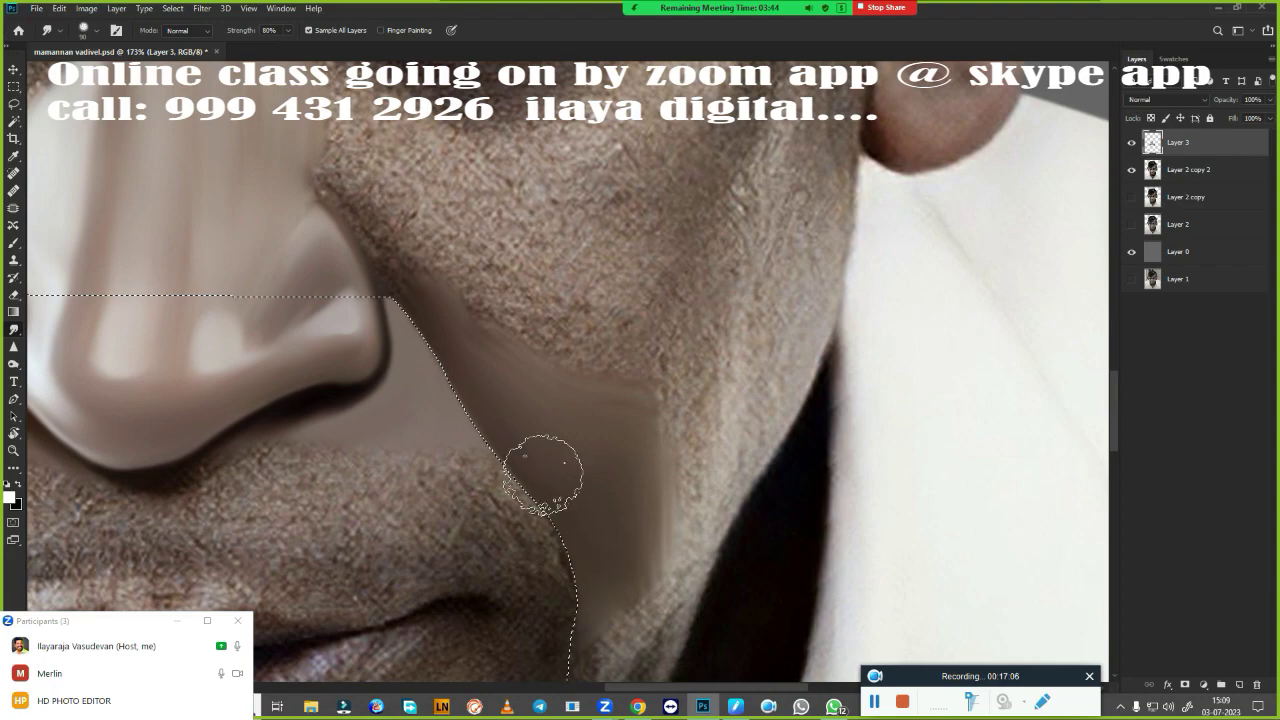
mouse_move(678, 430)
left_mouse_down()
mouse_move(688, 353)
mouse_move(594, 423)
mouse_move(663, 343)
mouse_move(609, 437)
mouse_move(667, 427)
left_mouse_up()
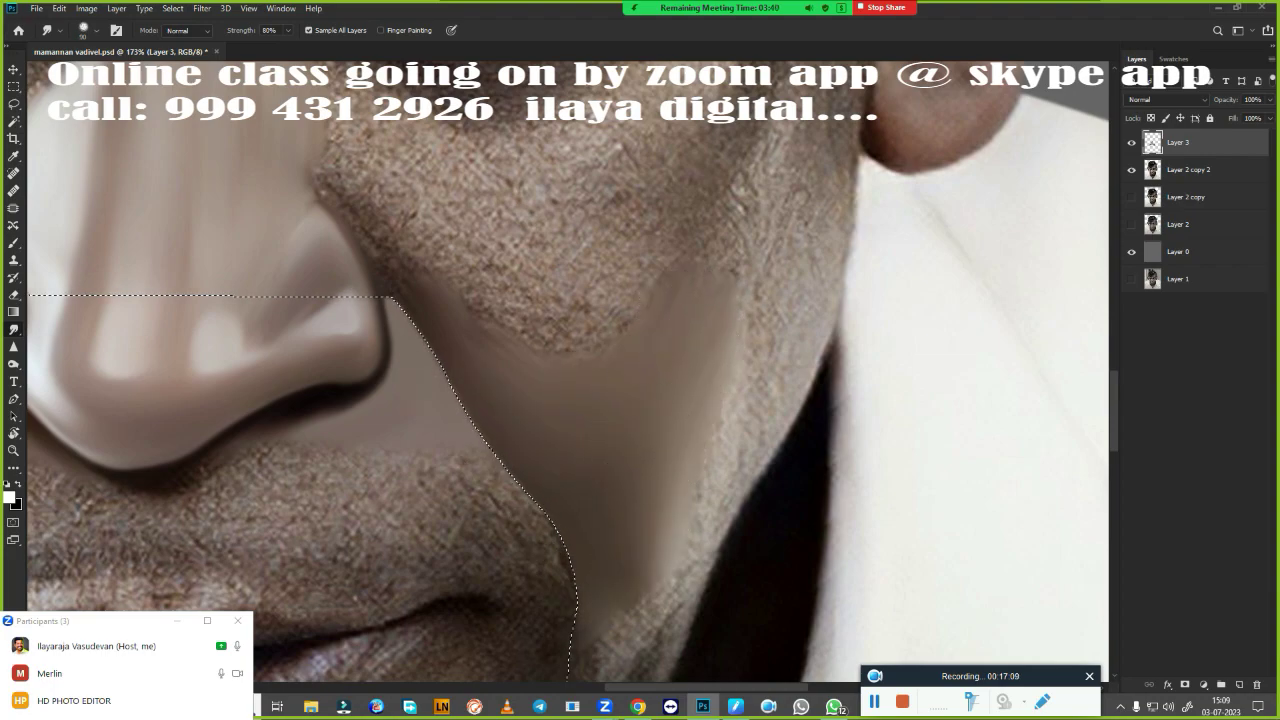
- With a smaller smudge brush, blend the nose crease shadow down the cheek
key("bracketleft")
key("bracketleft")
key("bracketleft")
left_click_drag(347, 199, 395, 258)
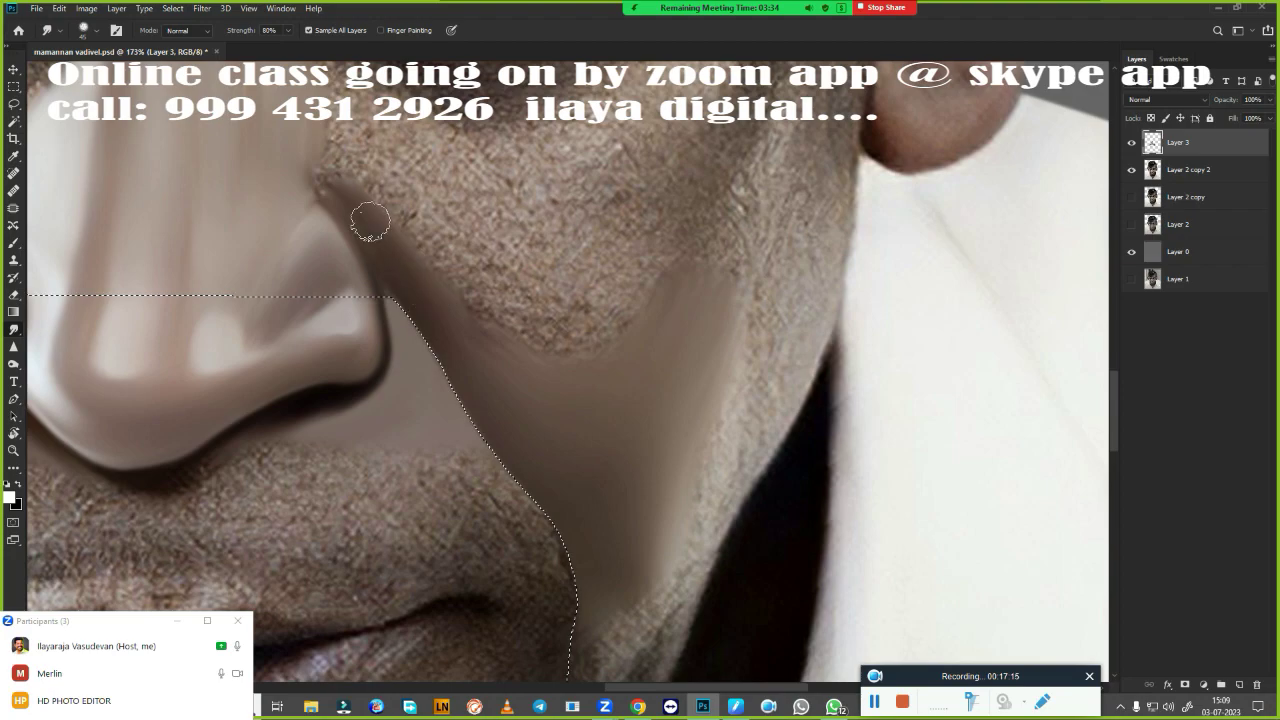
left_click_drag(366, 214, 400, 257)
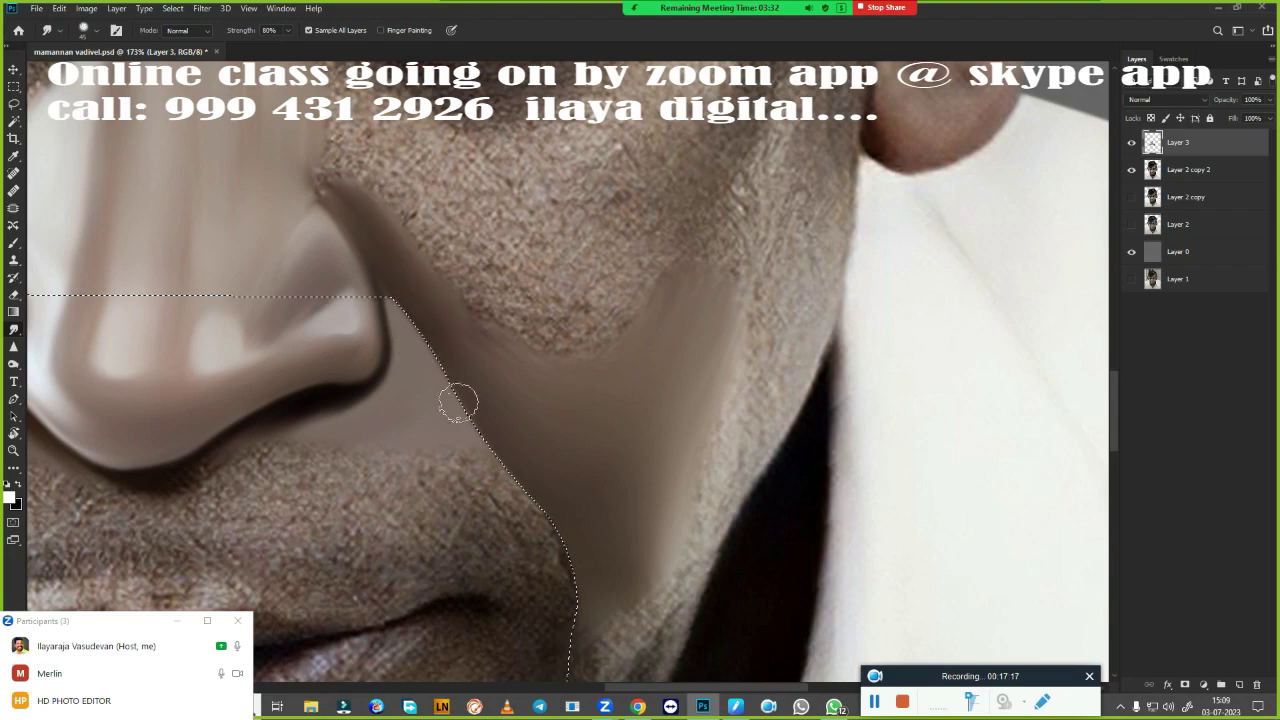
- Deselect the nose-and-mouth area and blend the dark shading at the nose edge
scroll(523, 508, "down", 3)
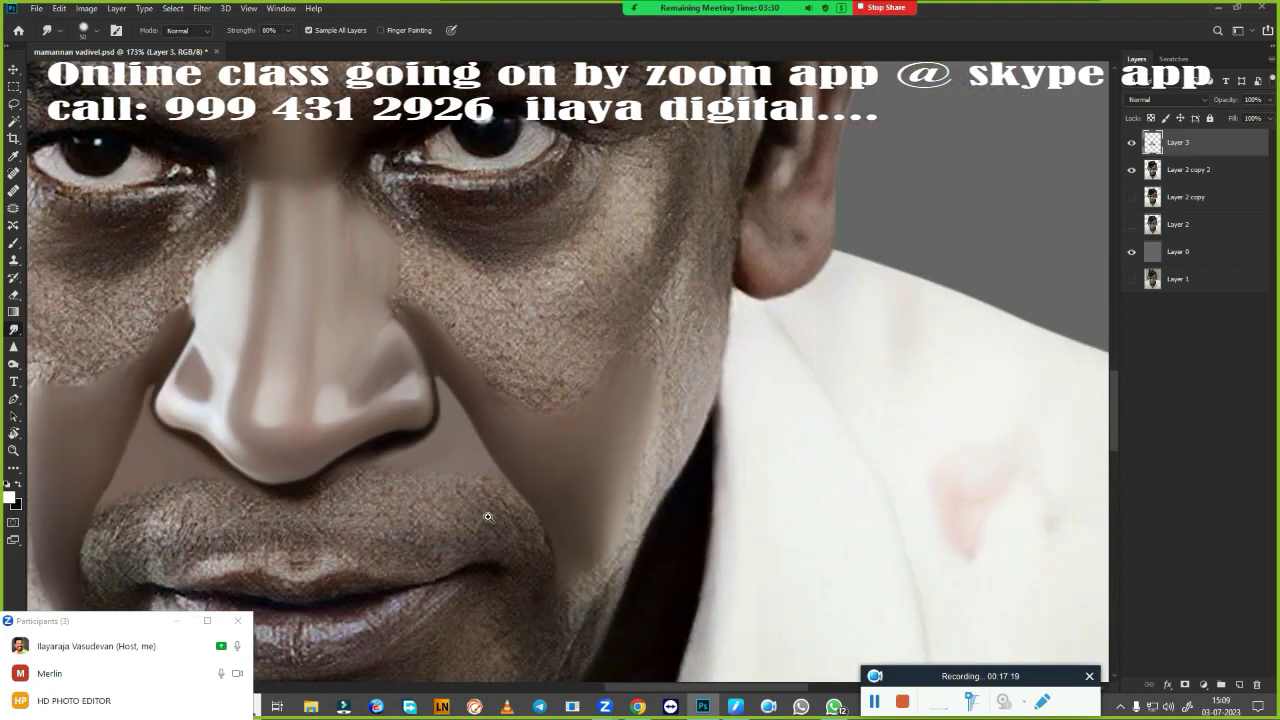
key("ctrl+d")
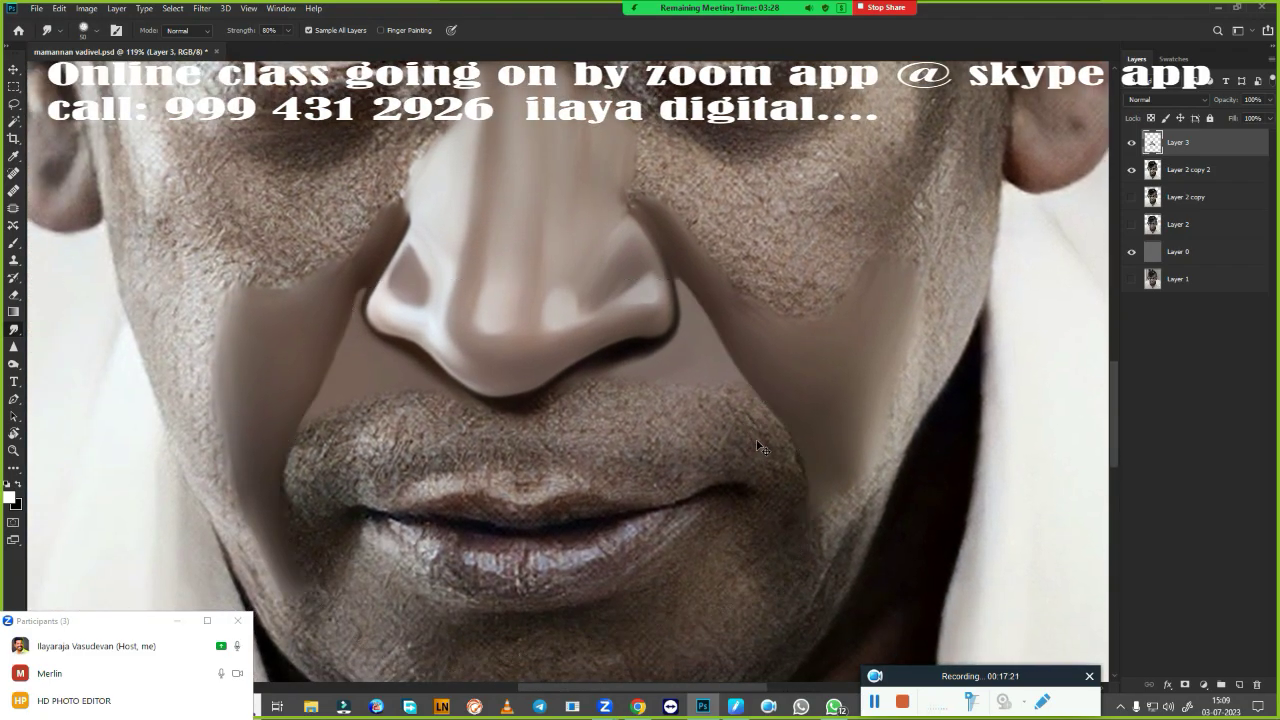
scroll(784, 508, "down", 3)
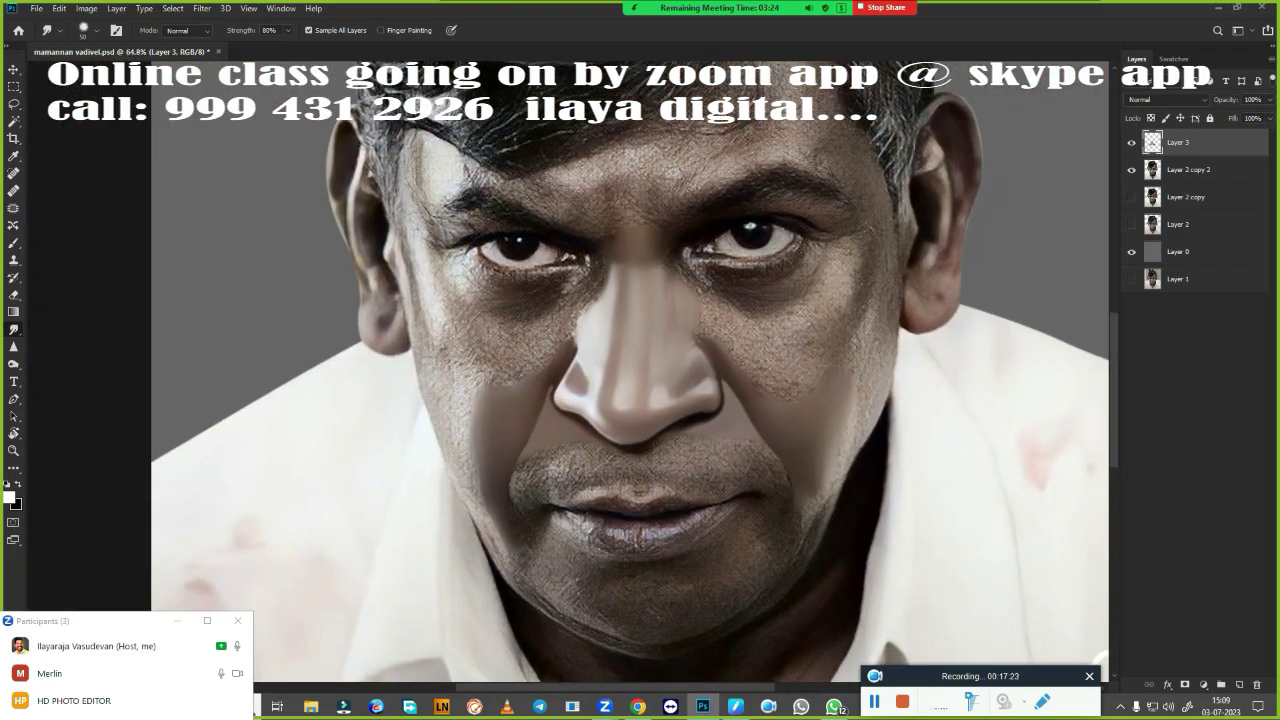
scroll(646, 473, "up", 2)
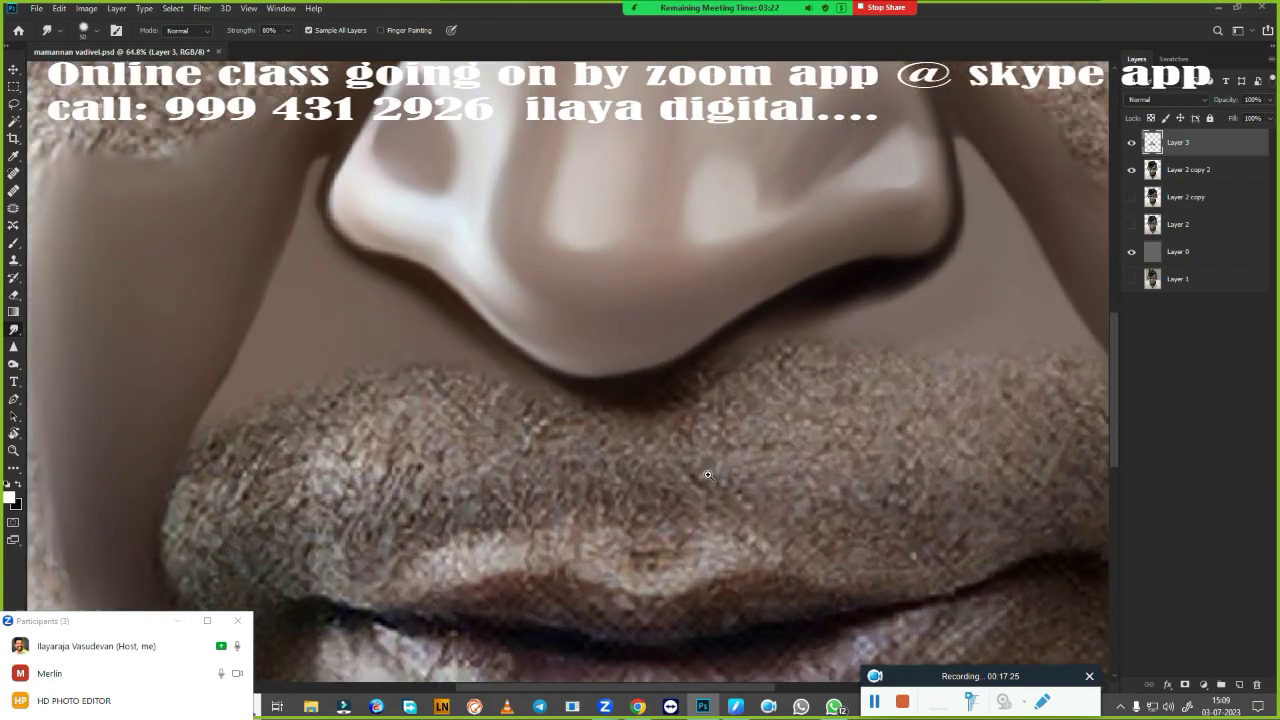
scroll(809, 429, "up", 1)
scroll(626, 277, "up", 2)
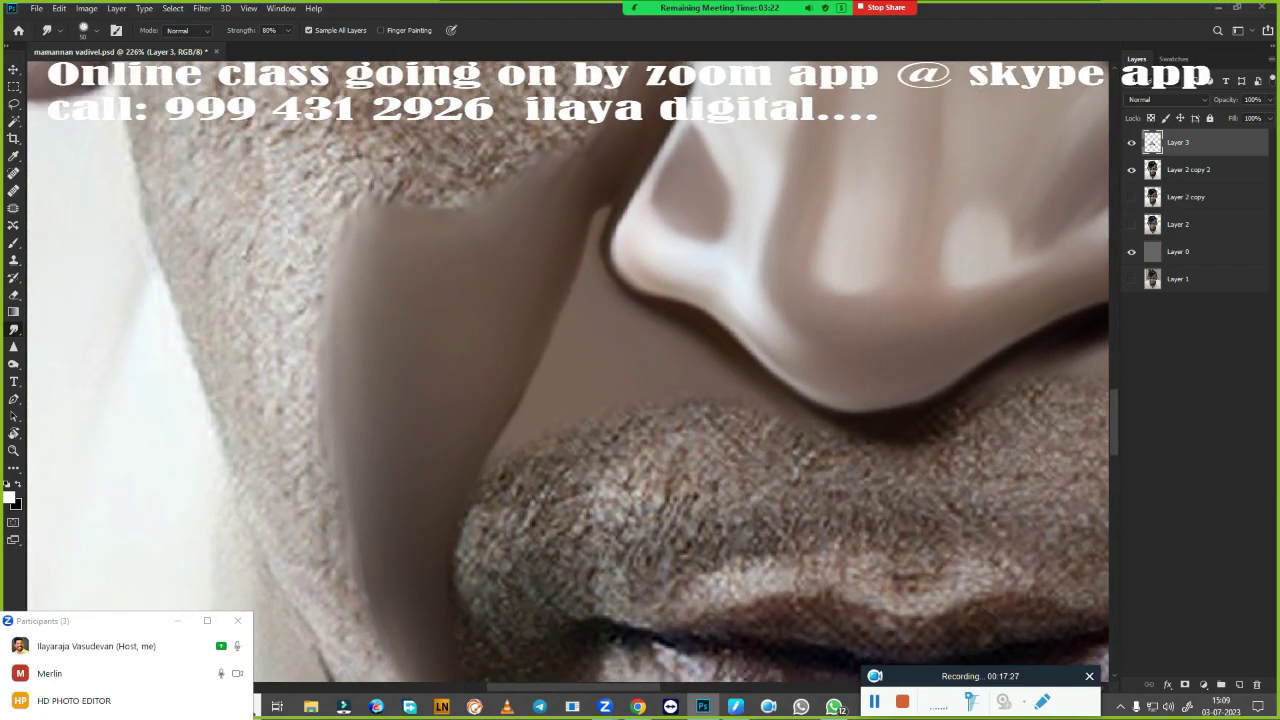
mouse_move(603, 171)
left_mouse_down()
mouse_move(567, 265)
mouse_move(586, 206)
mouse_move(566, 243)
mouse_move(600, 177)
mouse_move(557, 321)
left_mouse_up()
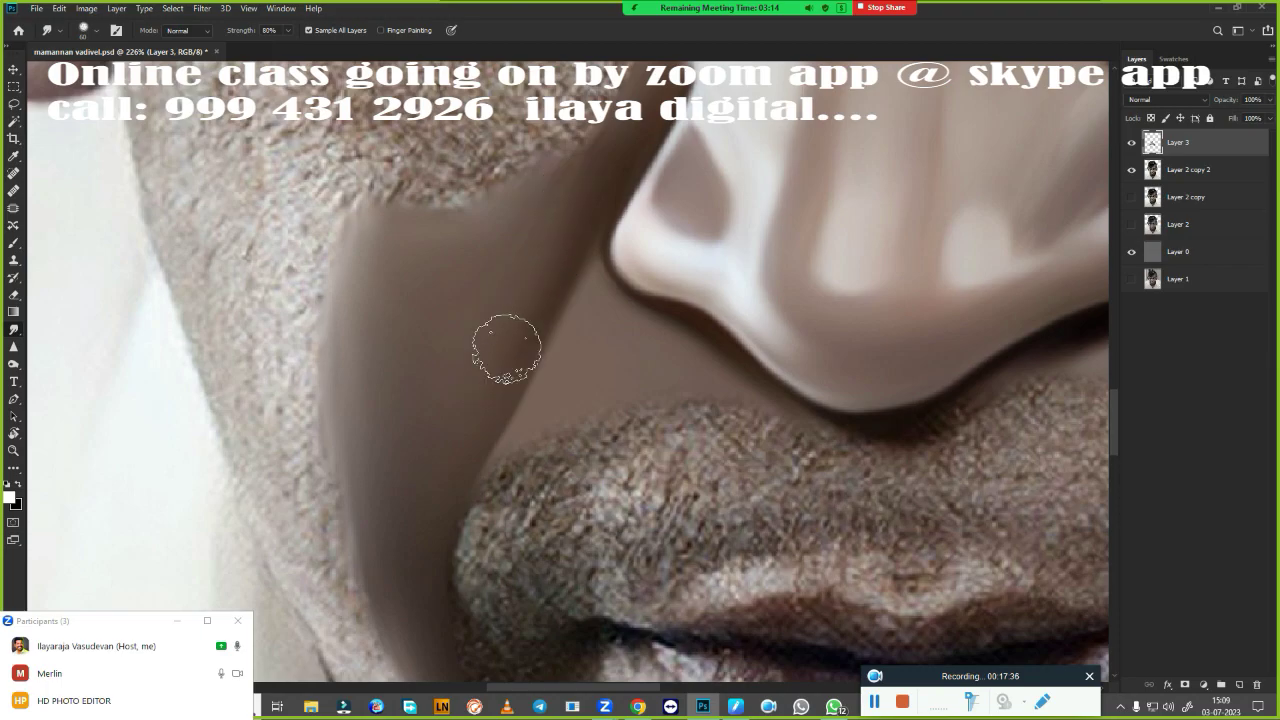
- Smooth the skin along the nasolabial fold, then pan the view onto the lips and chin
scroll(366, 534, "right", 5)
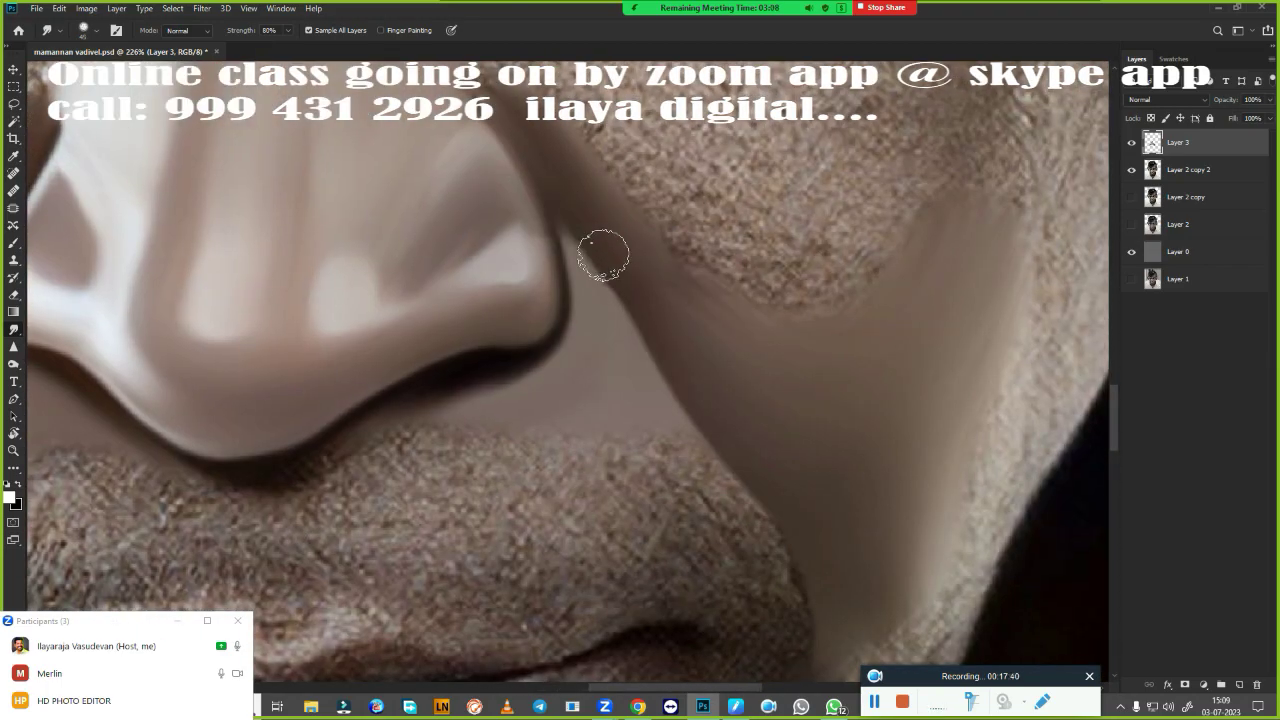
left_click_drag(600, 257, 680, 380)
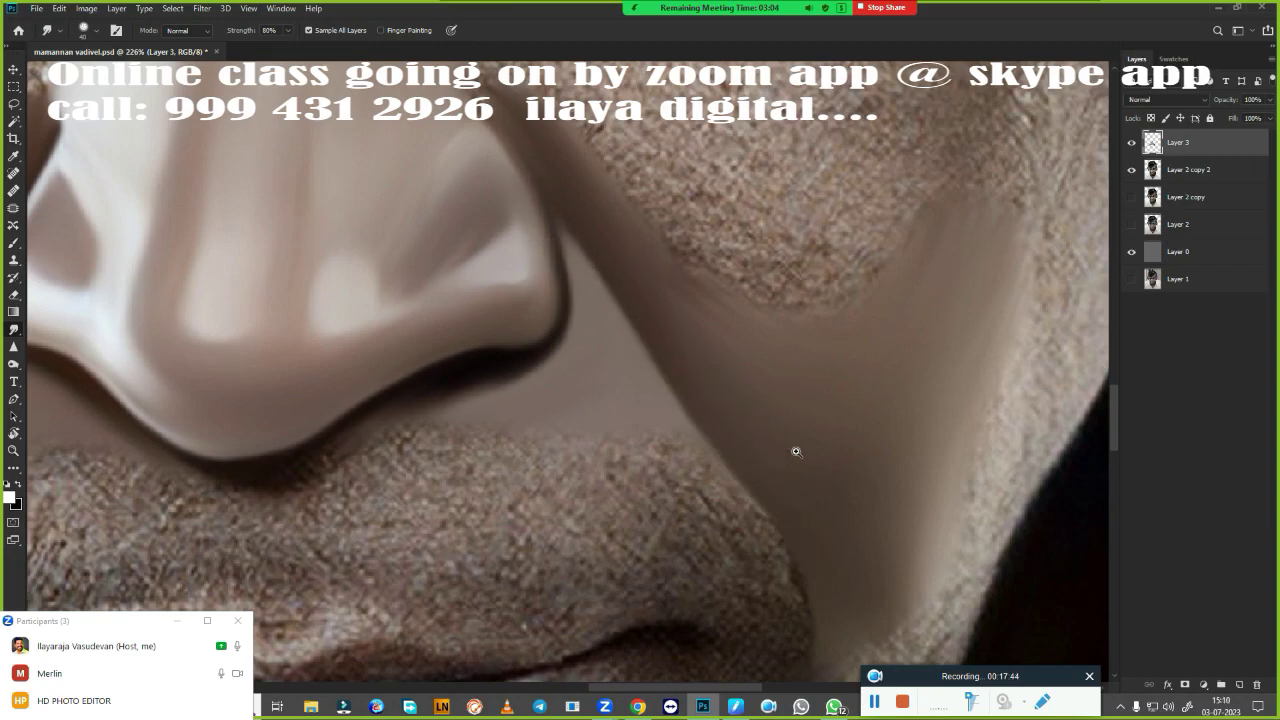
scroll(796, 451, "down", 5)
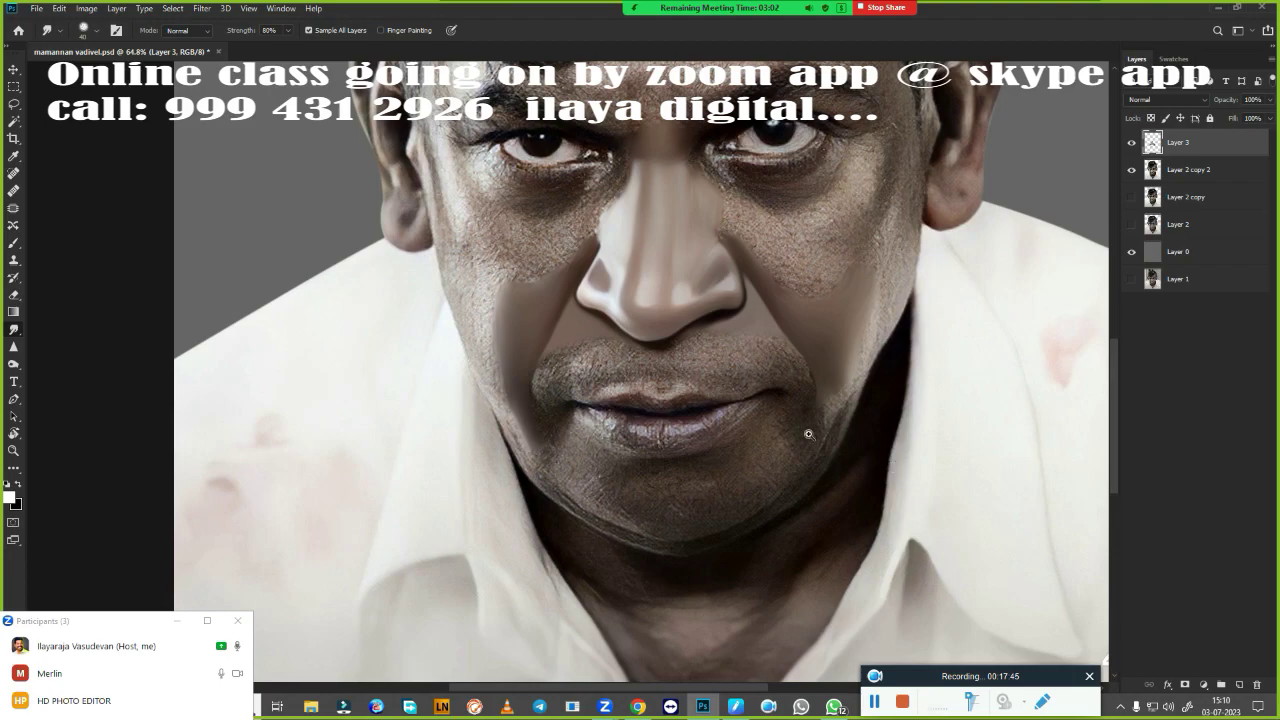
scroll(808, 434, "up", 2)
scroll(828, 357, "up", 1)
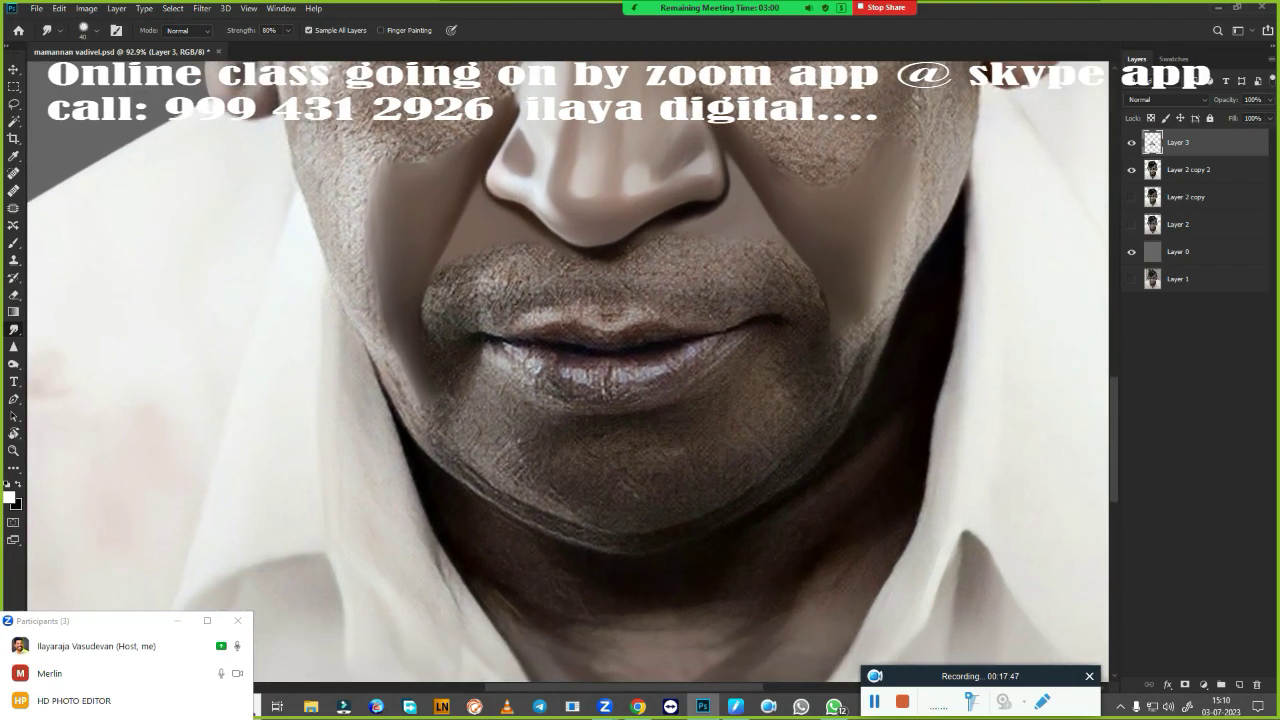
scroll(607, 378, "down", 3)
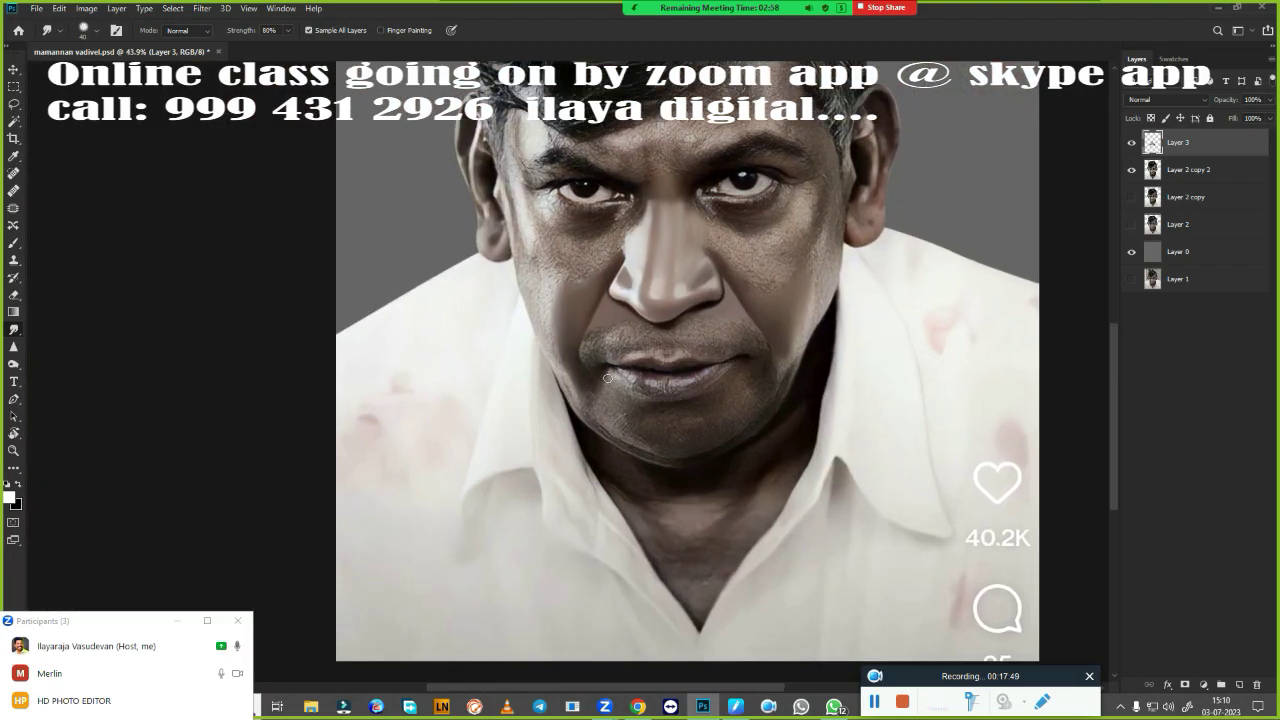
scroll(607, 378, "up", 2)
scroll(789, 414, "up", 1)
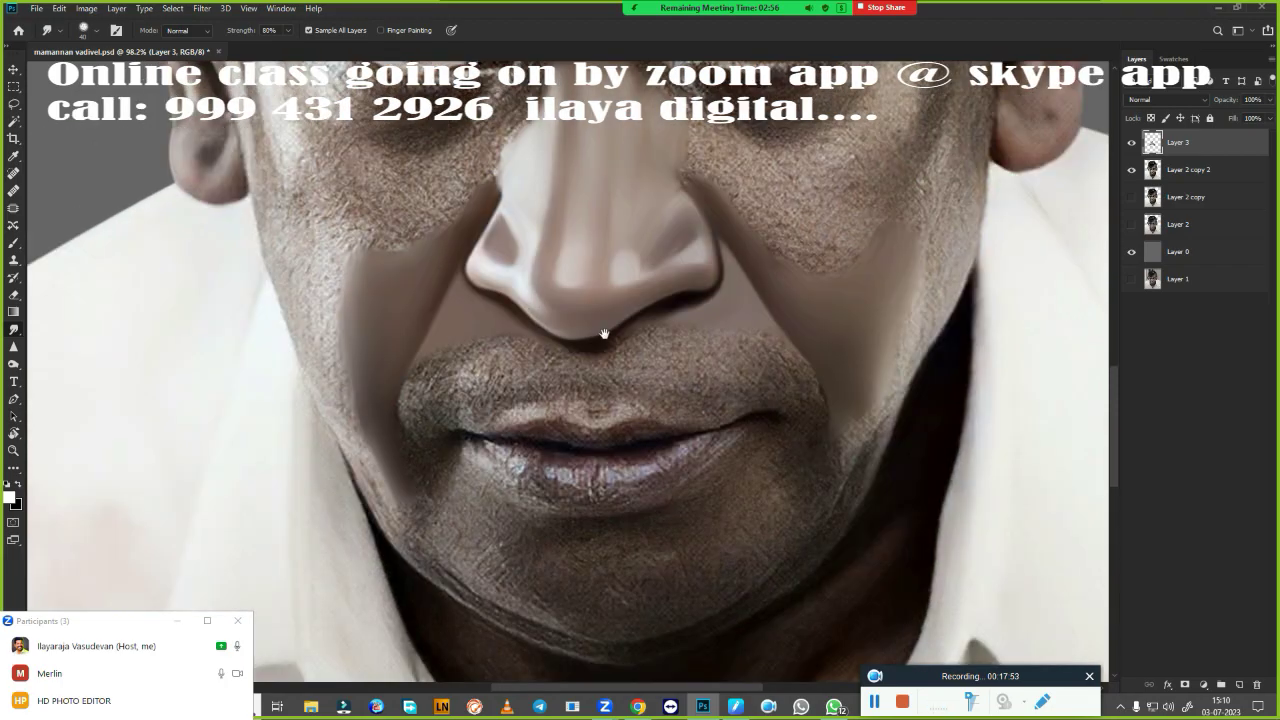
left_click_drag(556, 193, 620, 400)
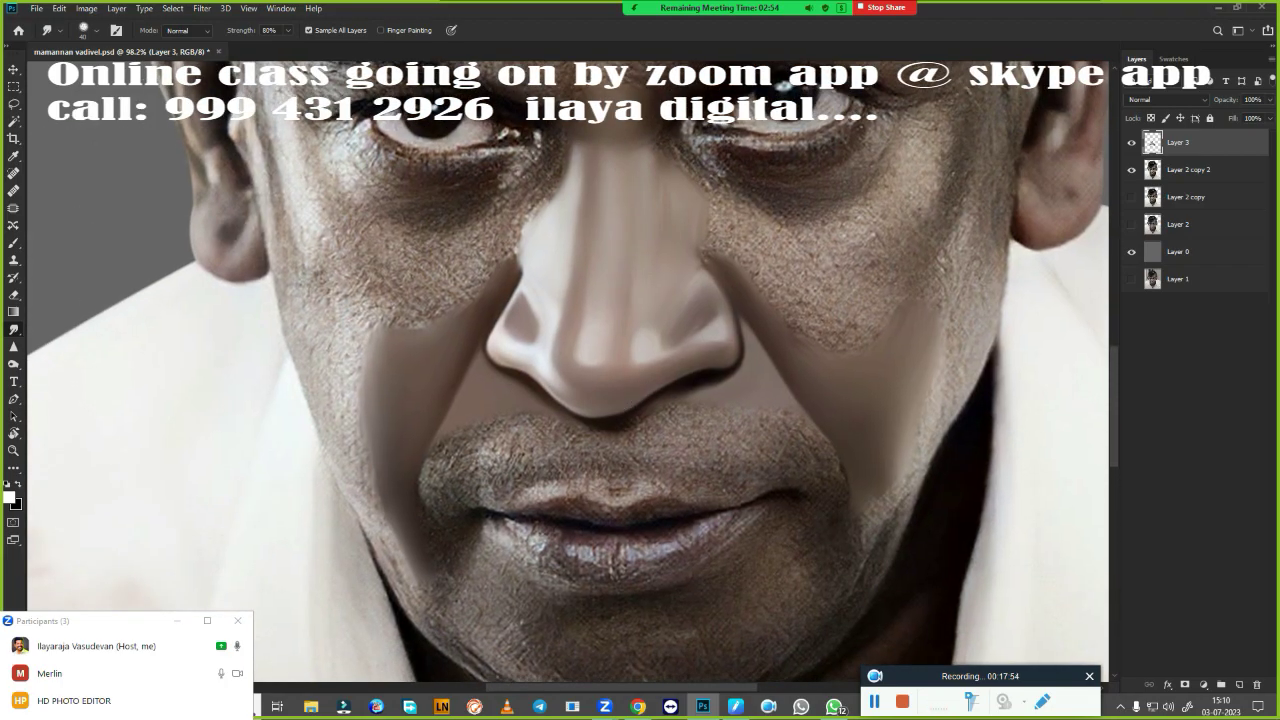
left_click_drag(717, 446, 737, 309)
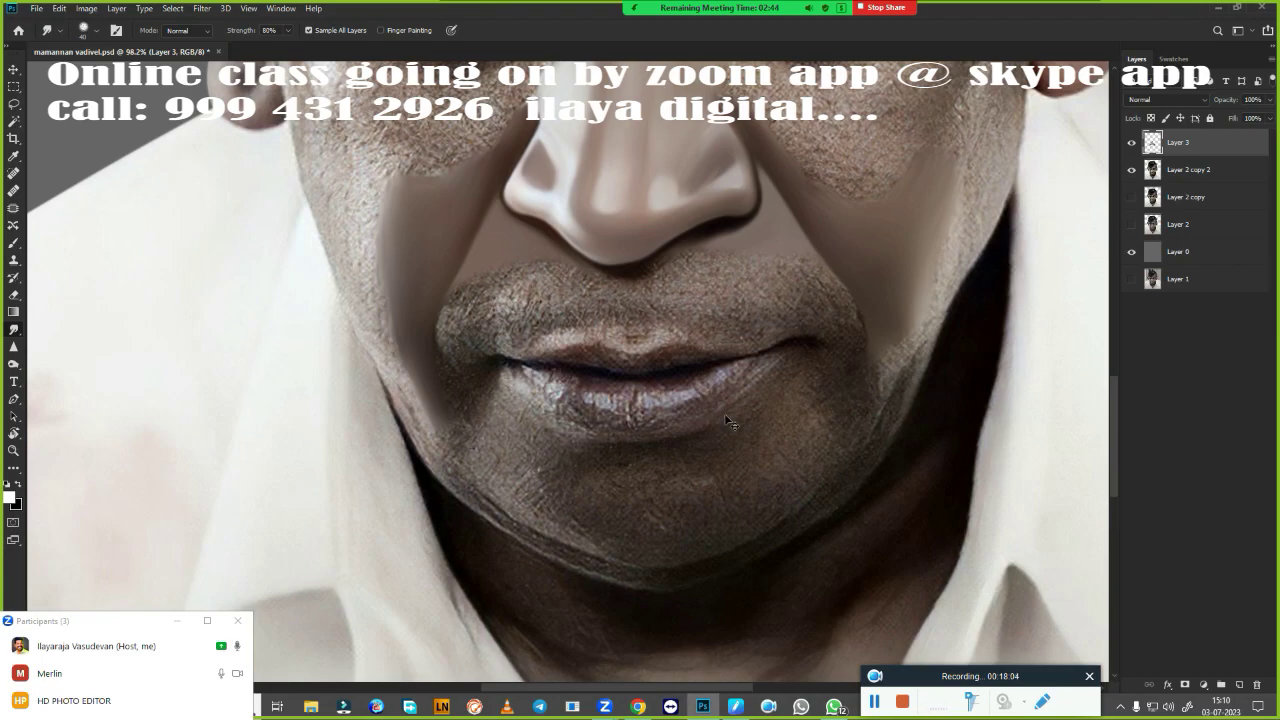
scroll(743, 423, "up", 2)
scroll(786, 286, "up", 2)
left_click_drag(786, 286, 793, 354)
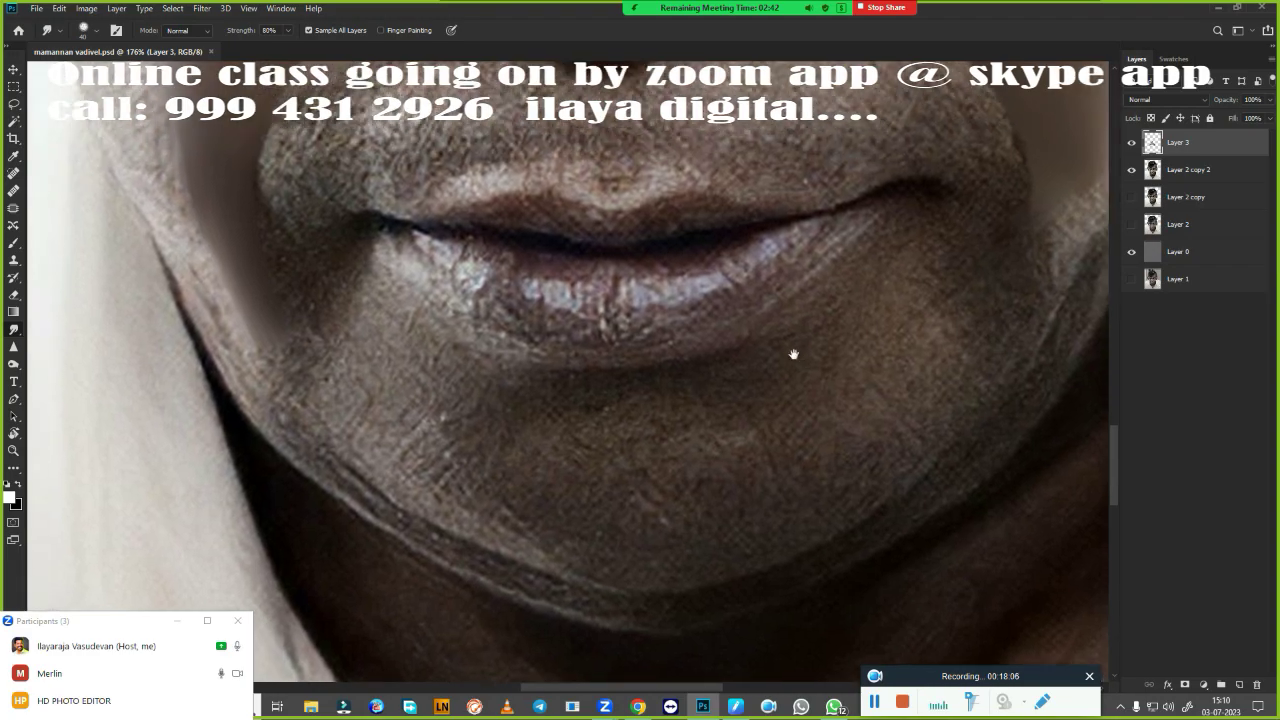
- Set up the Mixer Brush with a soft tip from the Brush Preset picker and zoom into the lips
key("b")
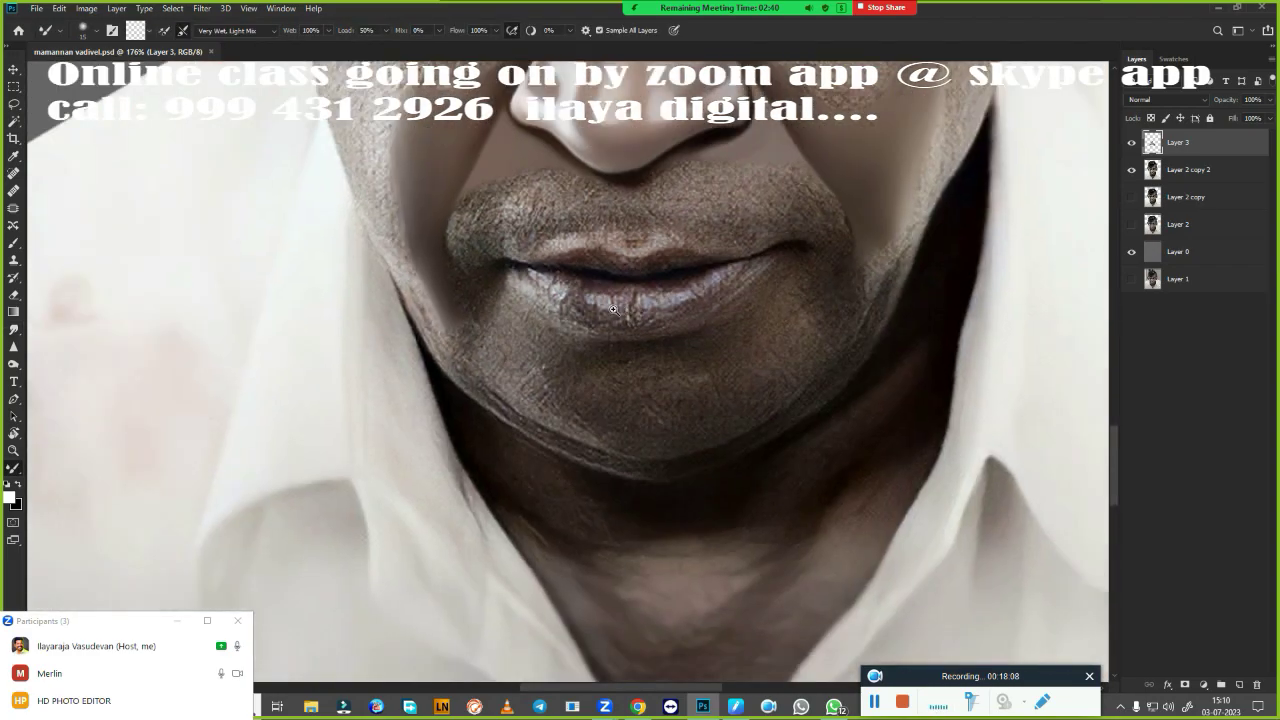
scroll(613, 310, "up", 1)
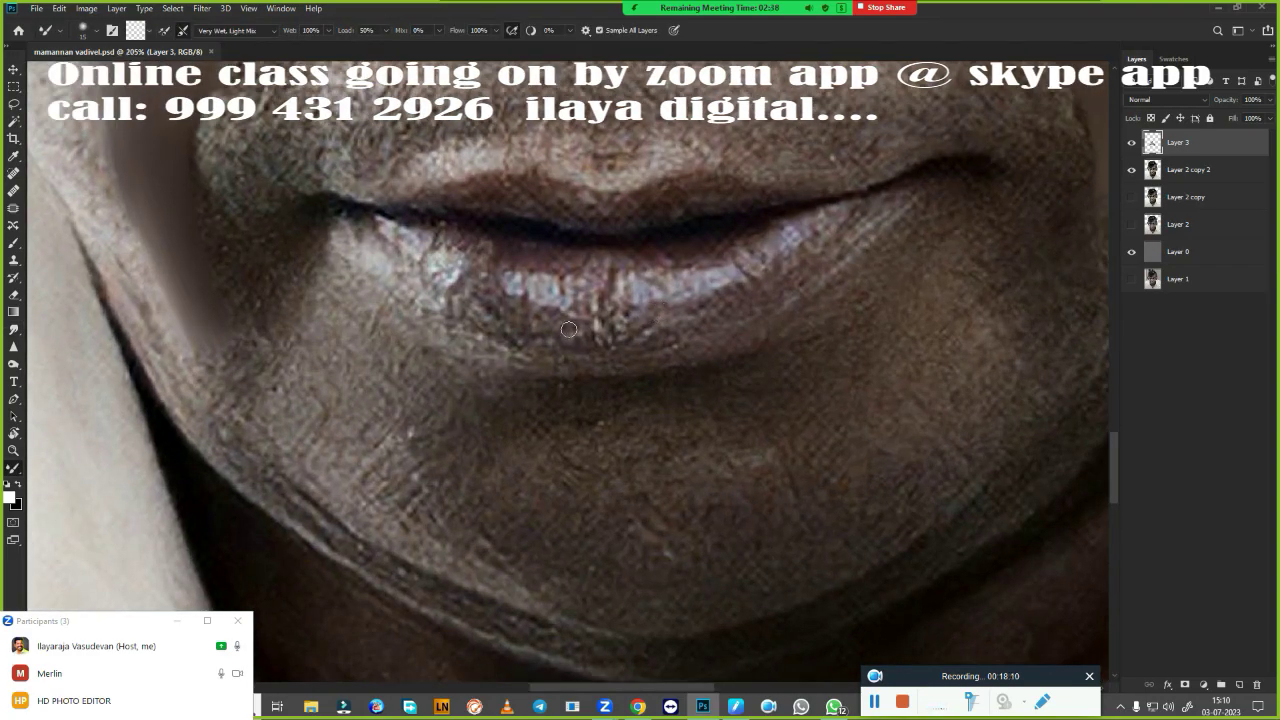
right_click(541, 263)
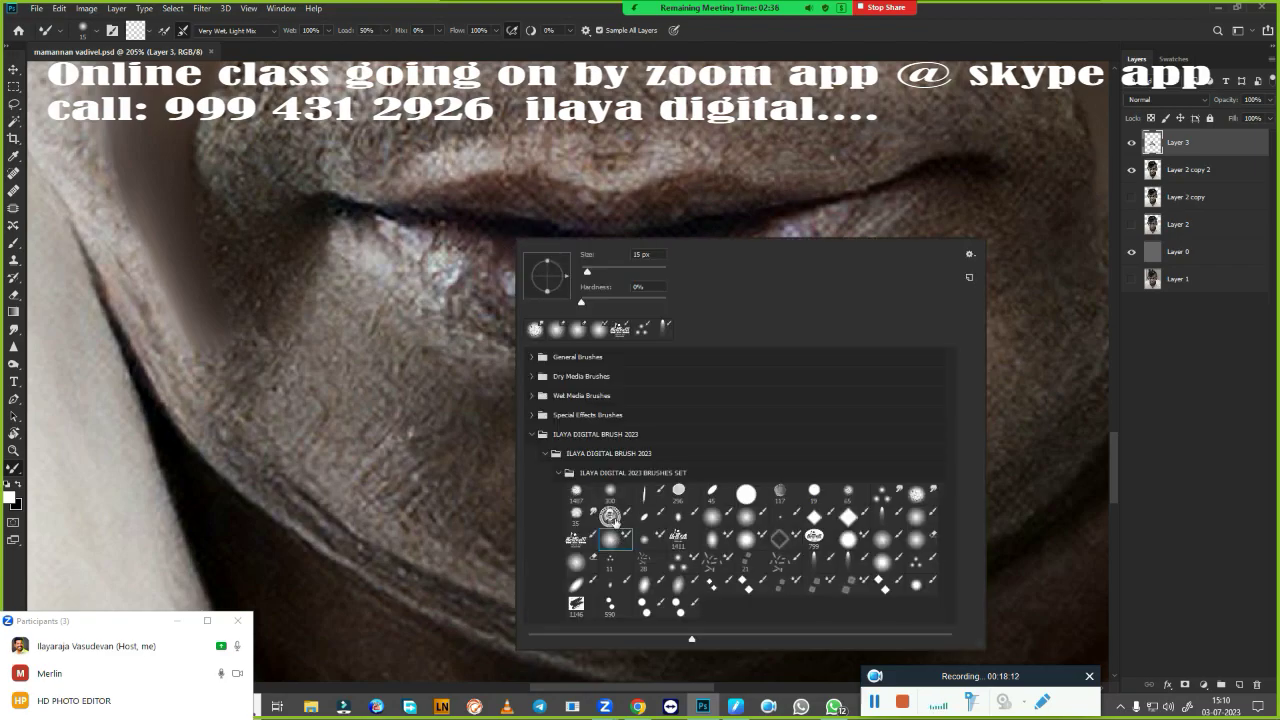
left_click(996, 57)
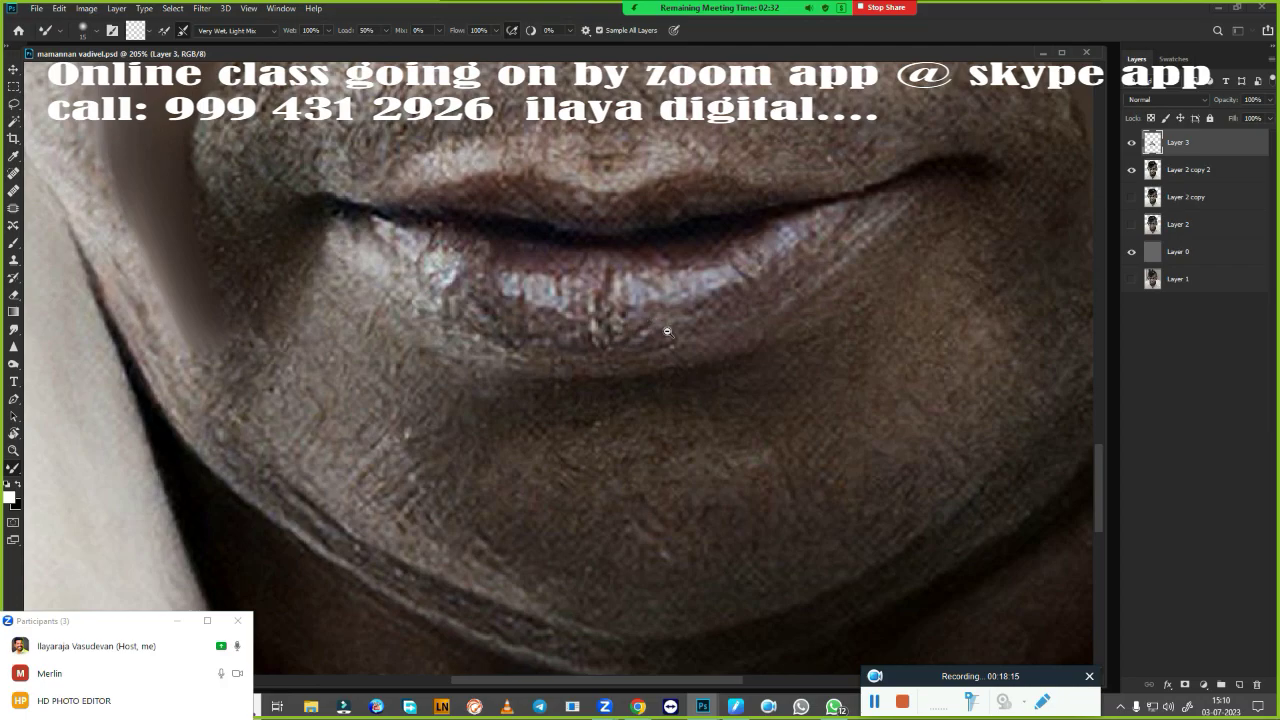
scroll(667, 331, "up", 2)
scroll(660, 290, "up", 3)
scroll(700, 400, "up", 2)
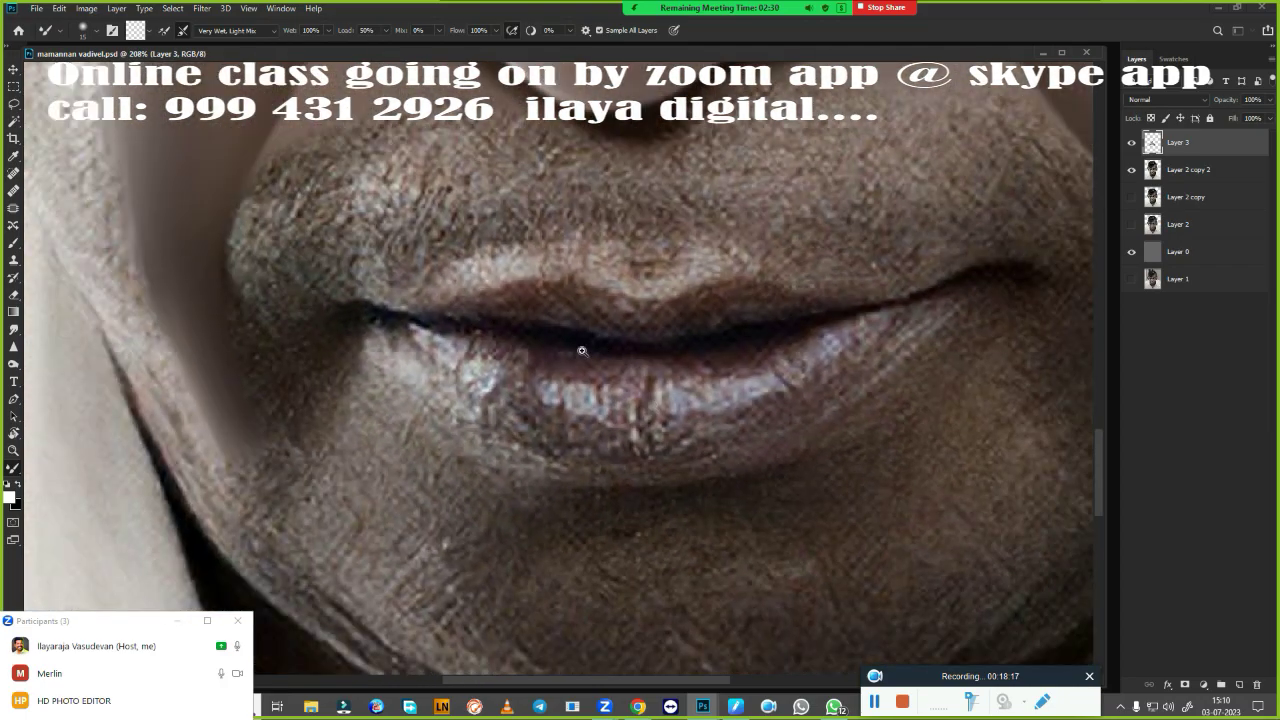
scroll(581, 350, "down", 2)
scroll(557, 337, "down", 2)
scroll(461, 286, "down", 1)
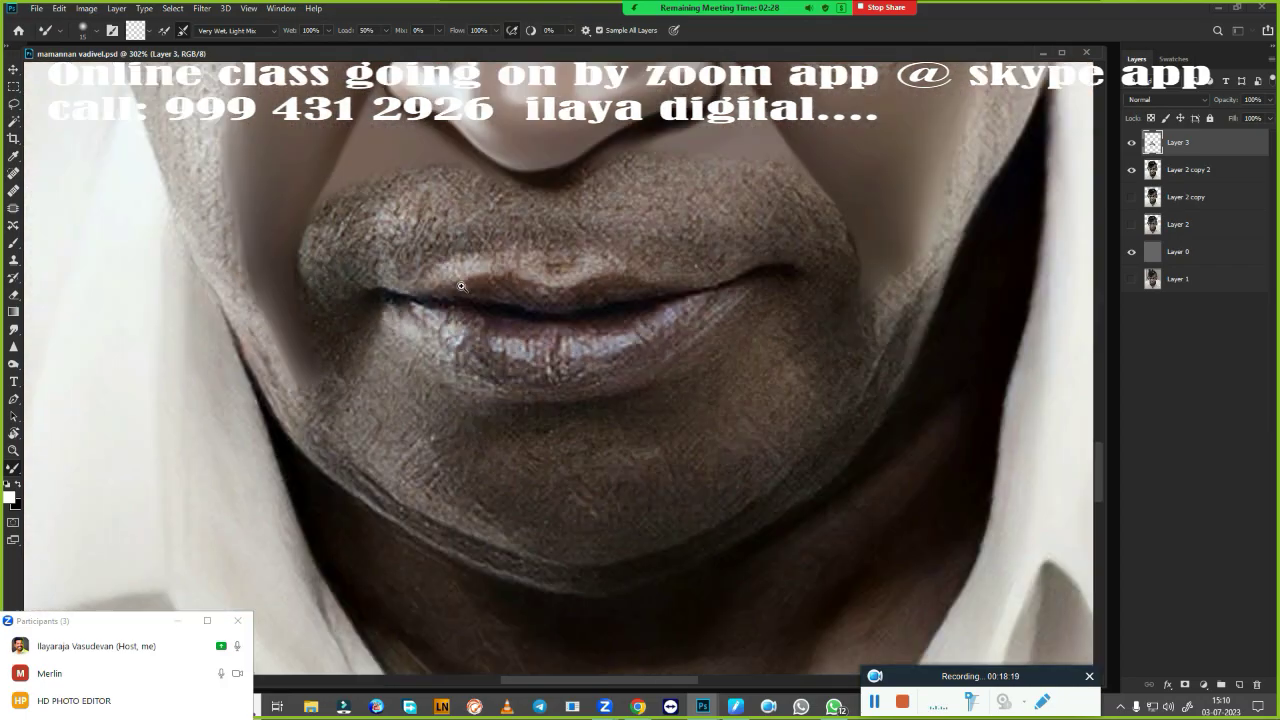
scroll(520, 301, "down", 1)
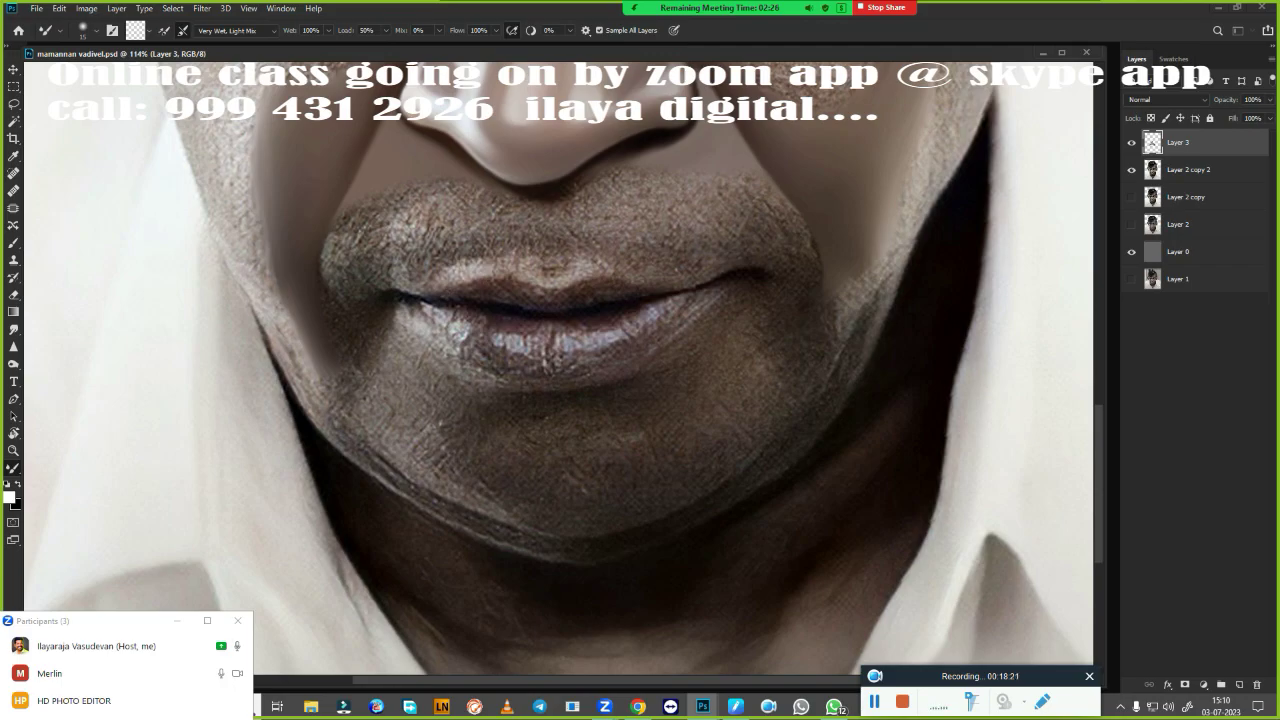
scroll(627, 351, "up", 4)
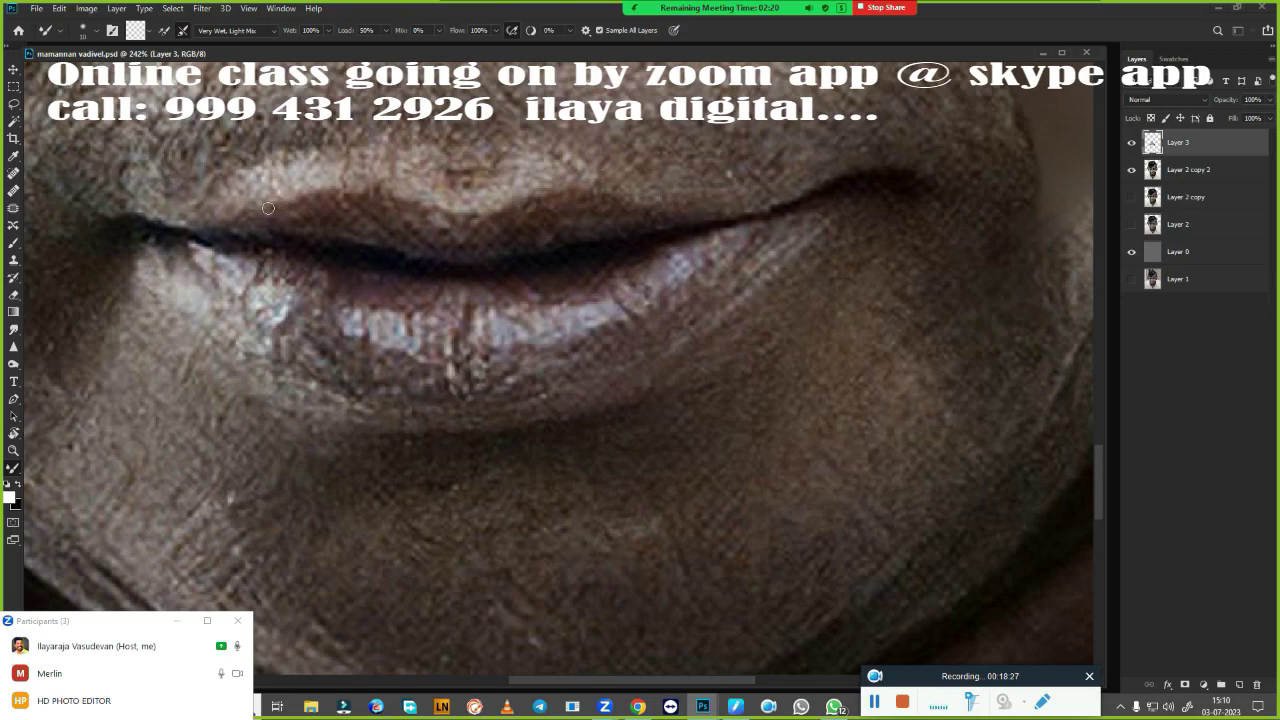
- Sculpt the upper lip contour and darken the line at the left lip corner
left_click_drag(268, 208, 287, 202)
left_click_drag(165, 226, 193, 230)
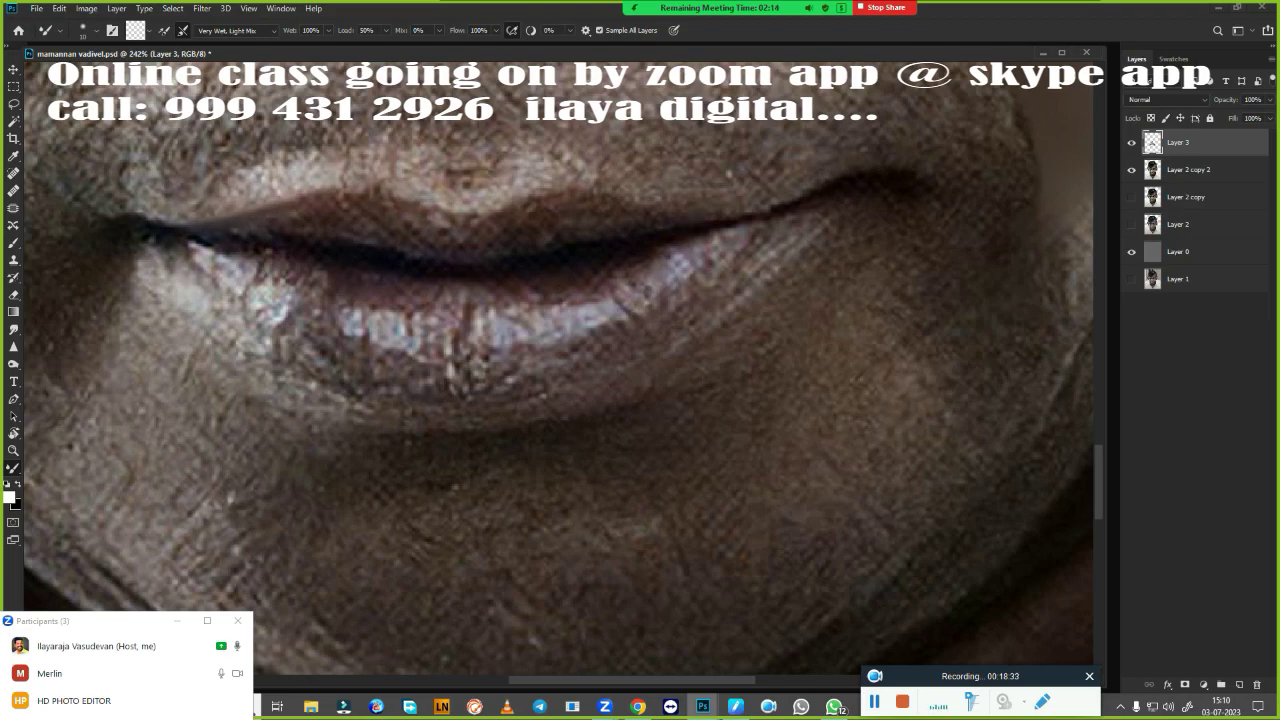
left_click_drag(338, 192, 460, 218)
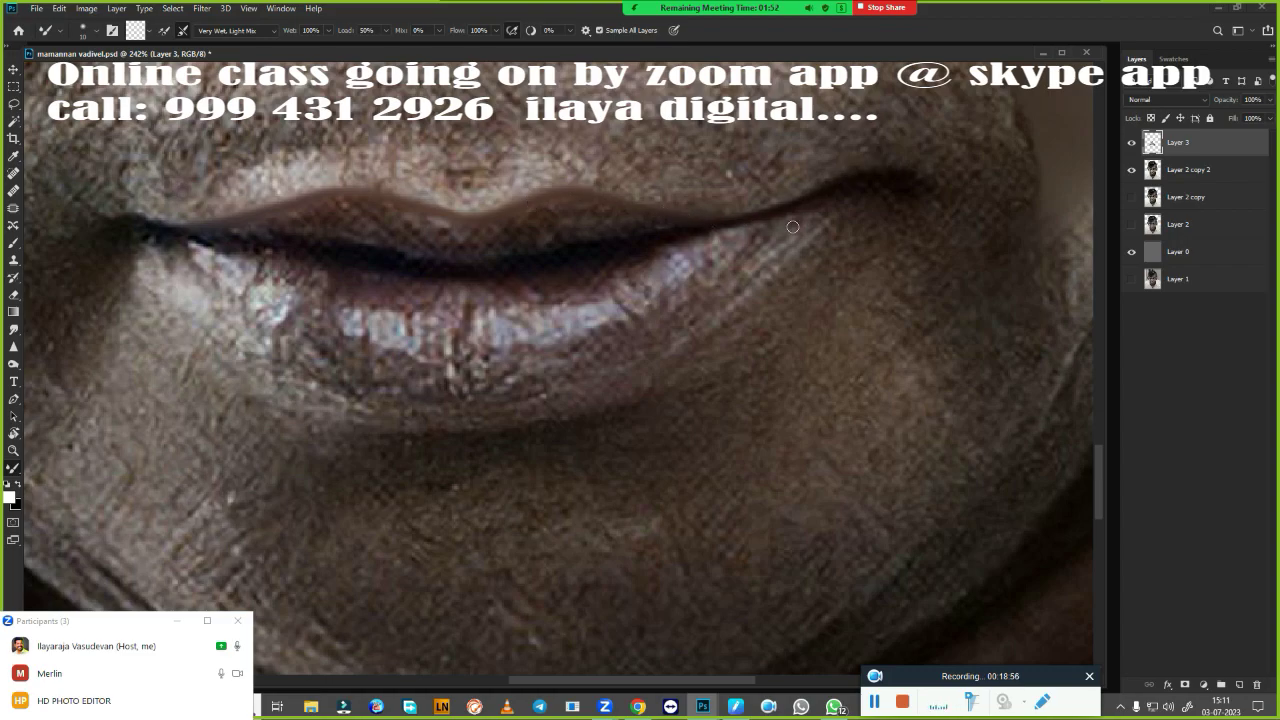
- Shade the skin below the lip and paint light strokes along the lower lip edge
left_click_drag(814, 210, 827, 199)
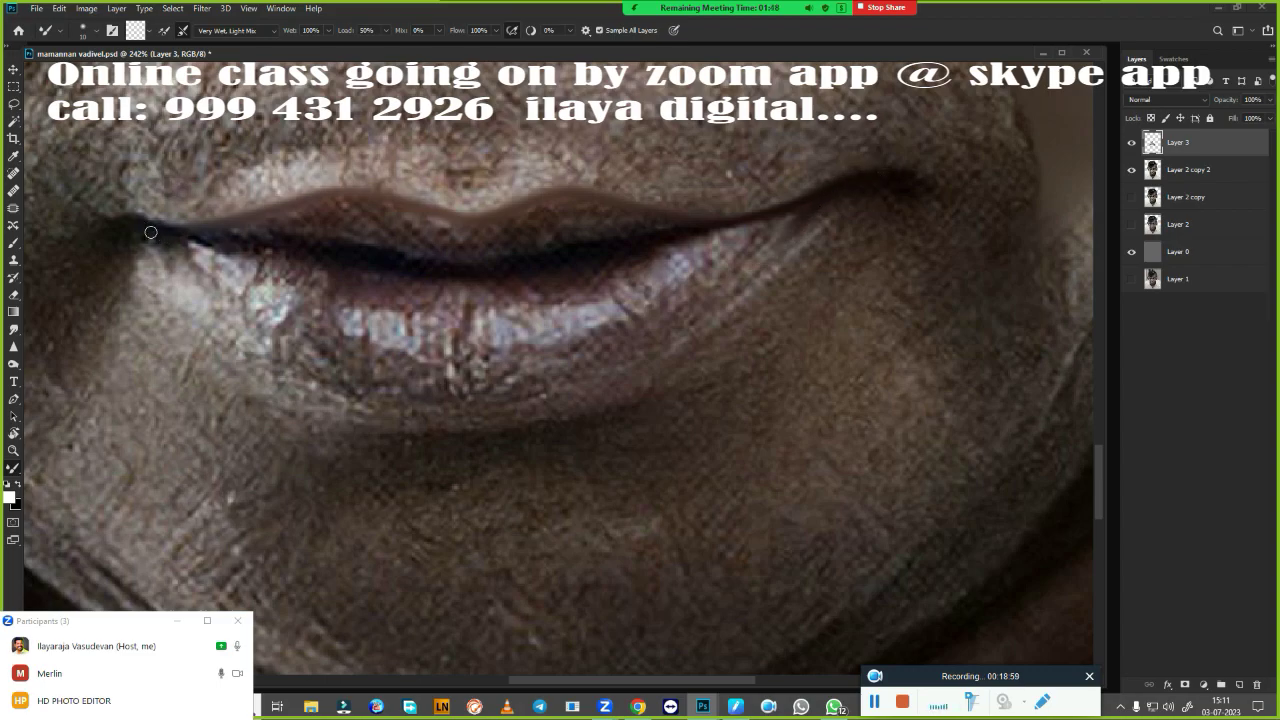
left_click_drag(149, 231, 306, 396)
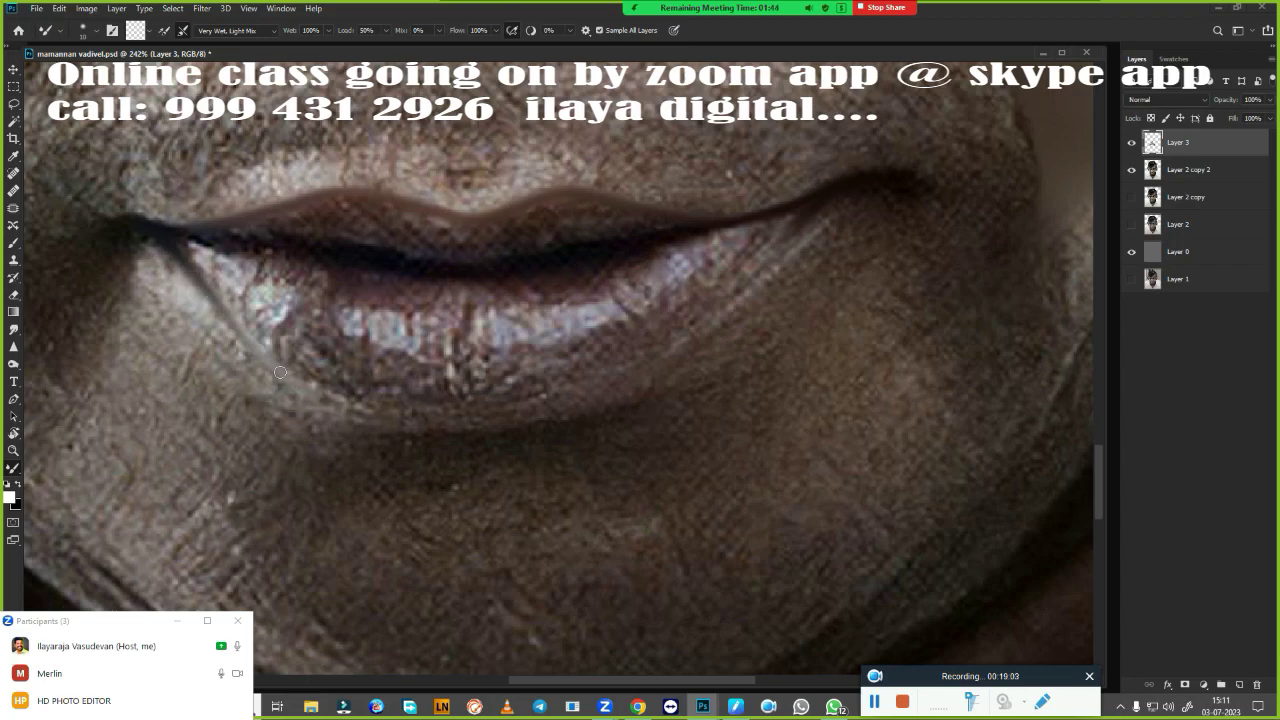
mouse_move(255, 342)
left_mouse_down()
mouse_move(350, 398)
mouse_move(387, 400)
left_mouse_up()
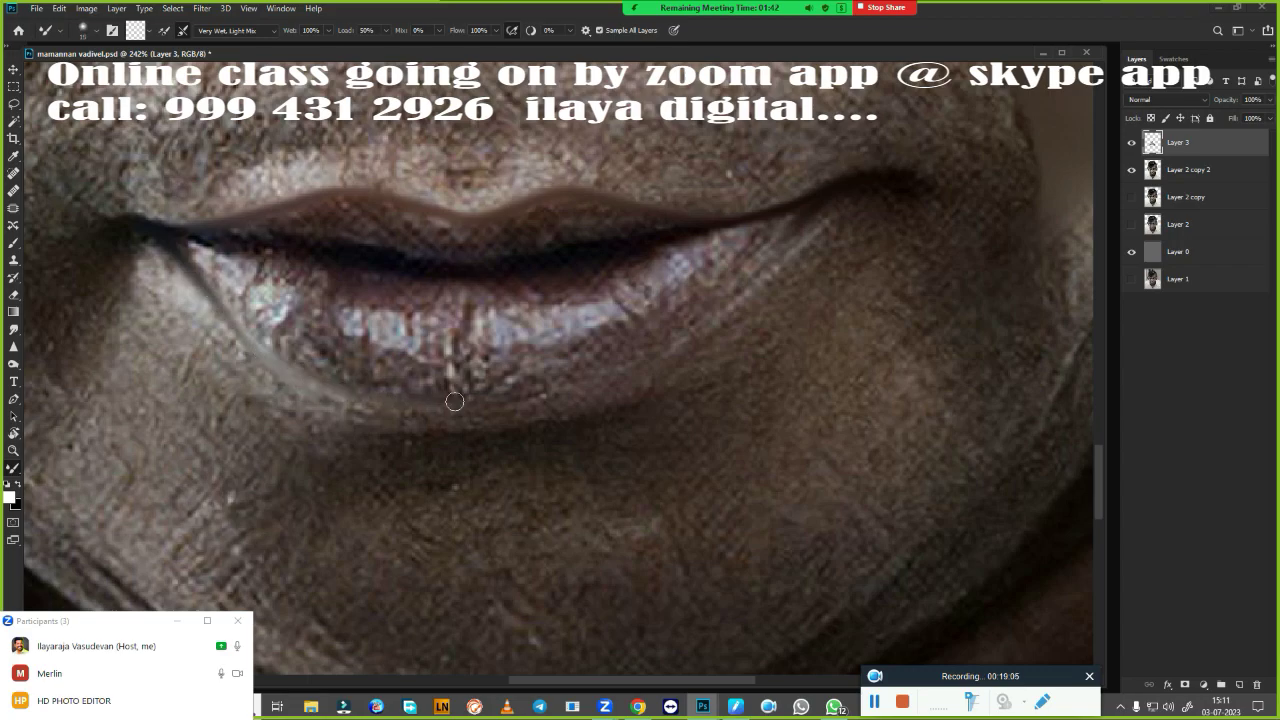
left_click_drag(800, 228, 680, 344)
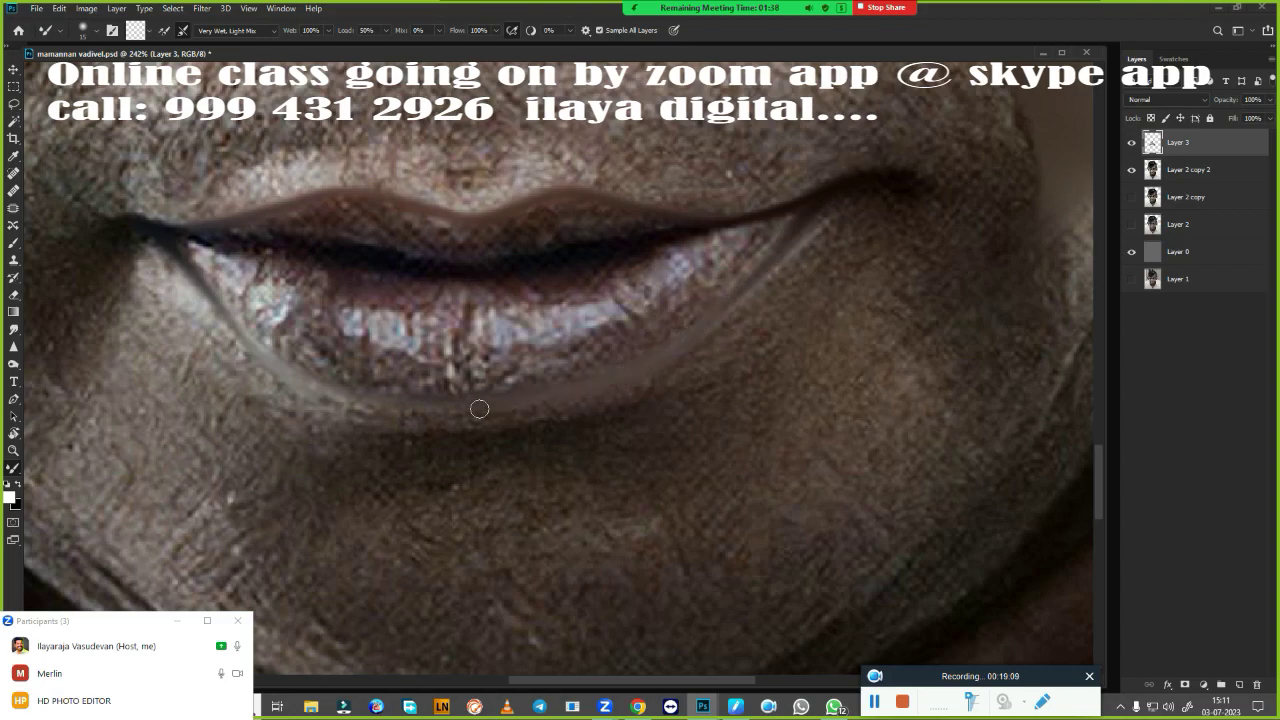
- Lighten the lower lip edge and paint a light tan upper-lip outline to the left corner
left_click_drag(630, 372, 296, 375)
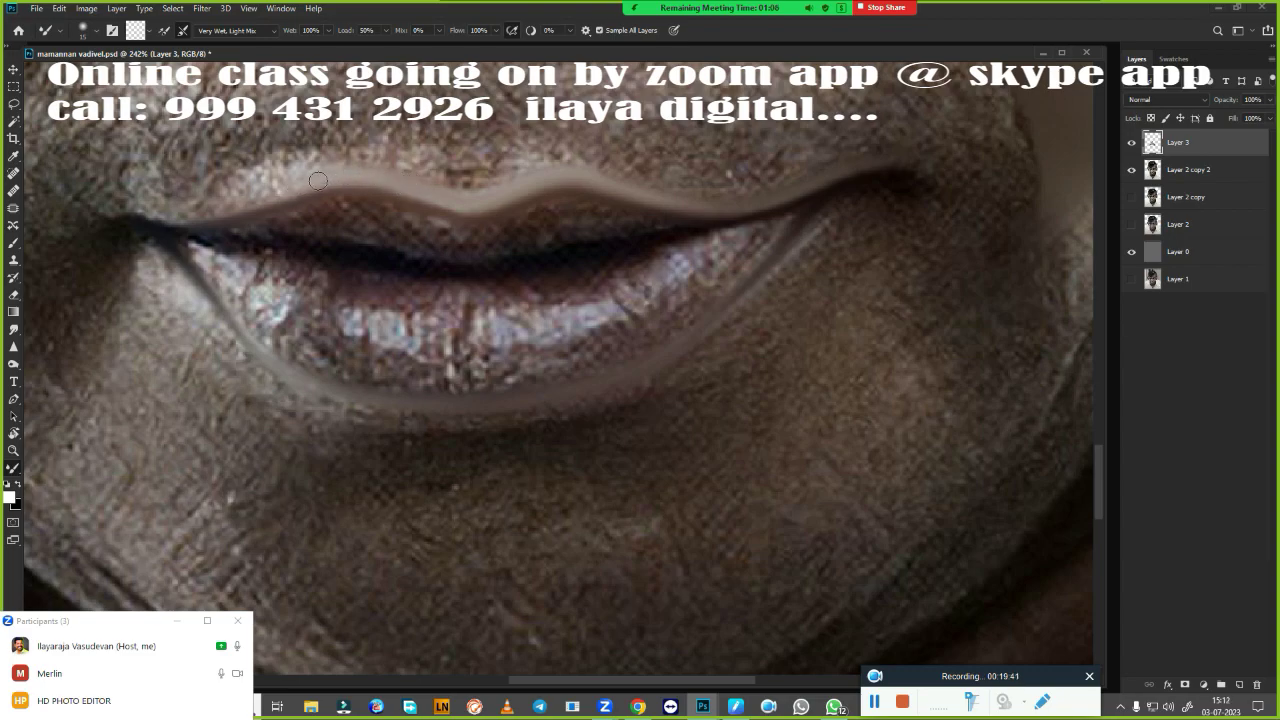
left_click_drag(241, 199, 184, 213)
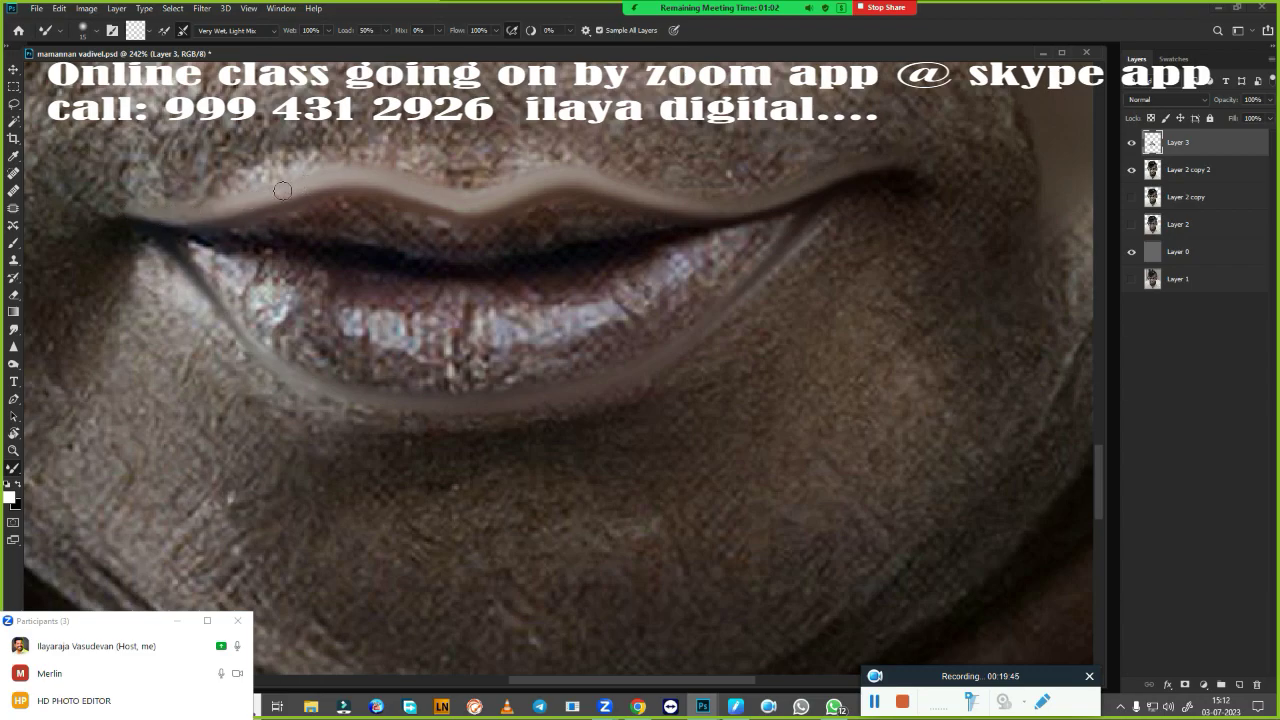
left_click_drag(240, 210, 121, 212)
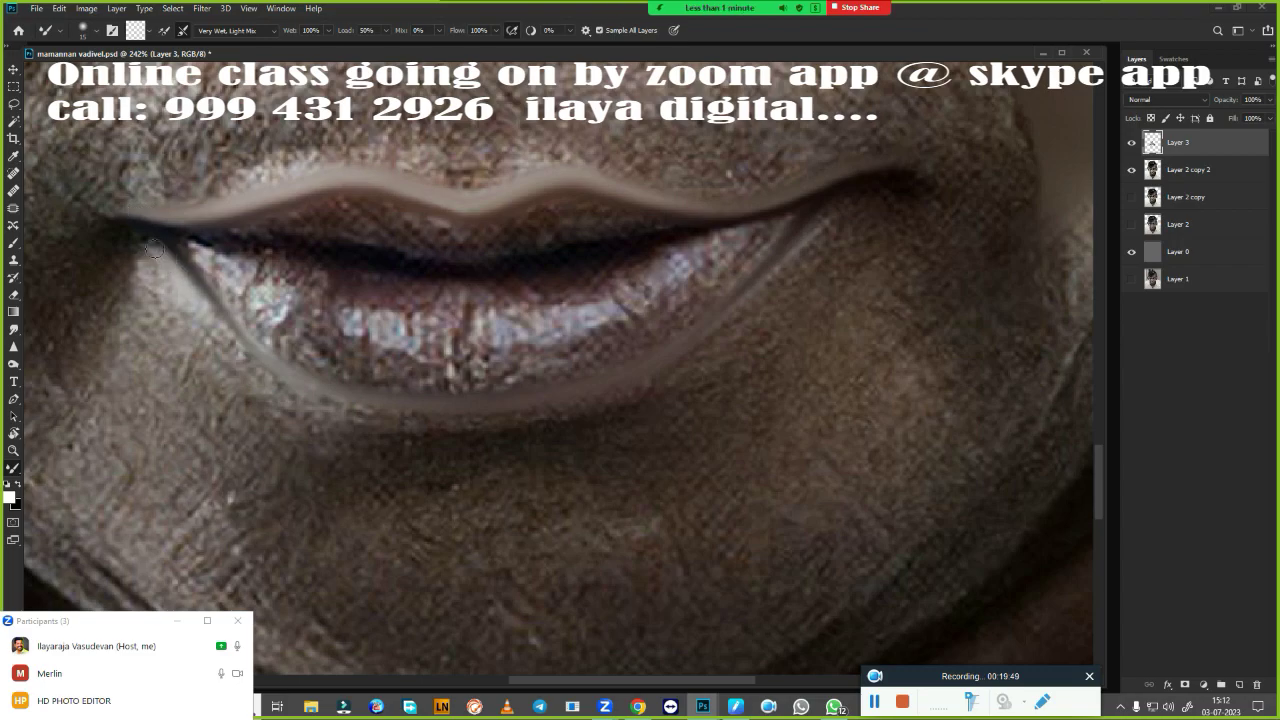
left_click_drag(138, 238, 125, 227)
- Carry the light tan band along the lower lip from the left to the right corner
mouse_move(212, 314)
left_mouse_down()
mouse_move(258, 368)
mouse_move(390, 420)
left_mouse_up()
mouse_move(290, 395)
left_mouse_down()
mouse_move(395, 425)
mouse_move(510, 428)
left_mouse_up()
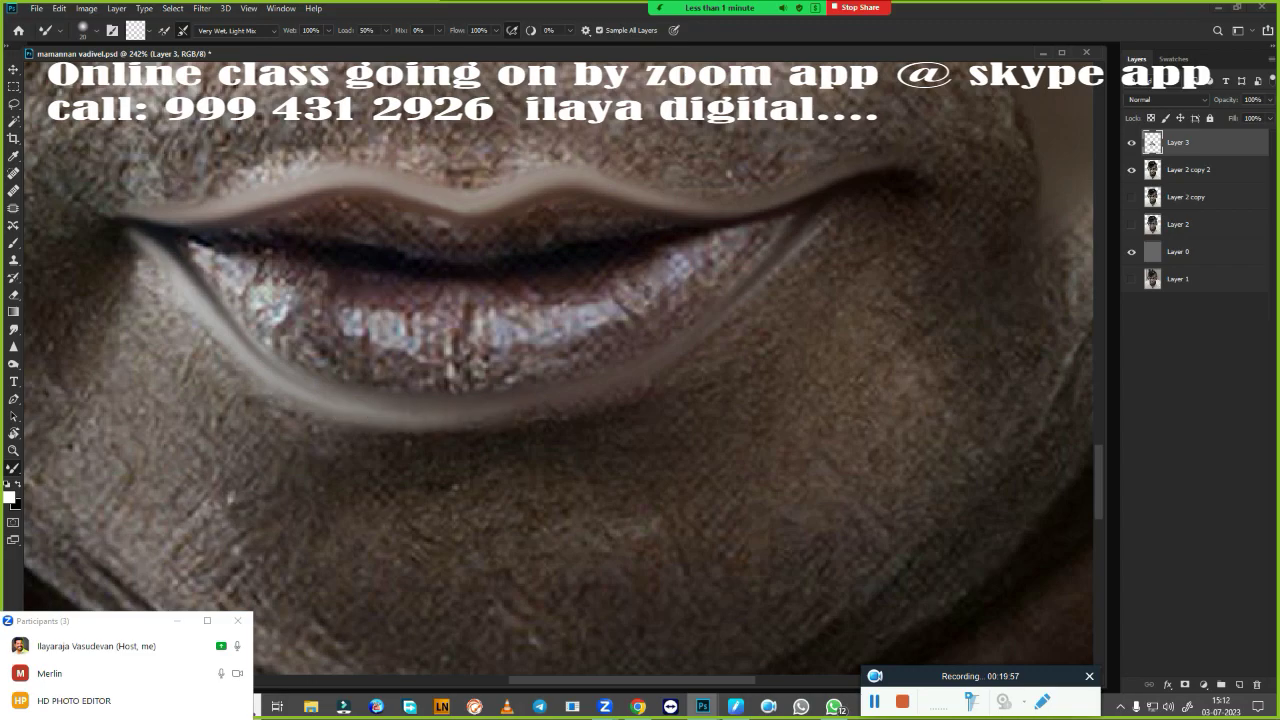
mouse_move(429, 421)
left_mouse_down()
mouse_move(545, 424)
mouse_move(610, 406)
left_mouse_up()
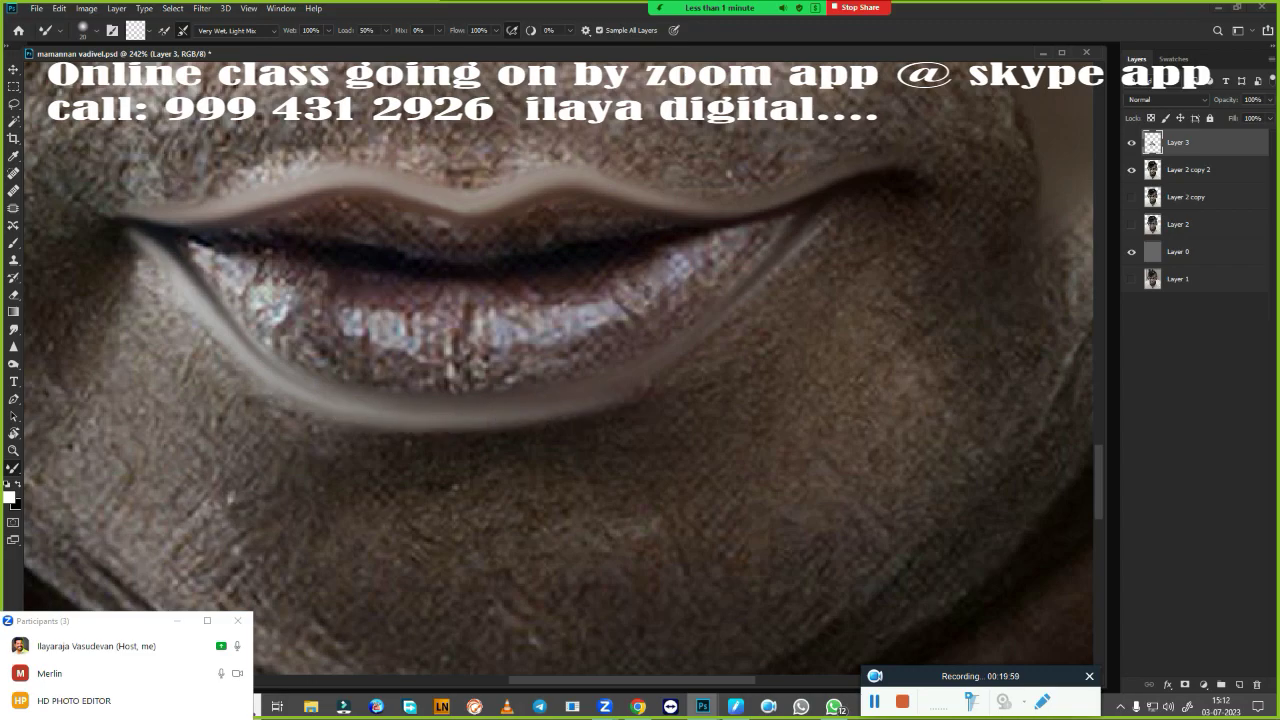
left_click_drag(817, 232, 843, 206)
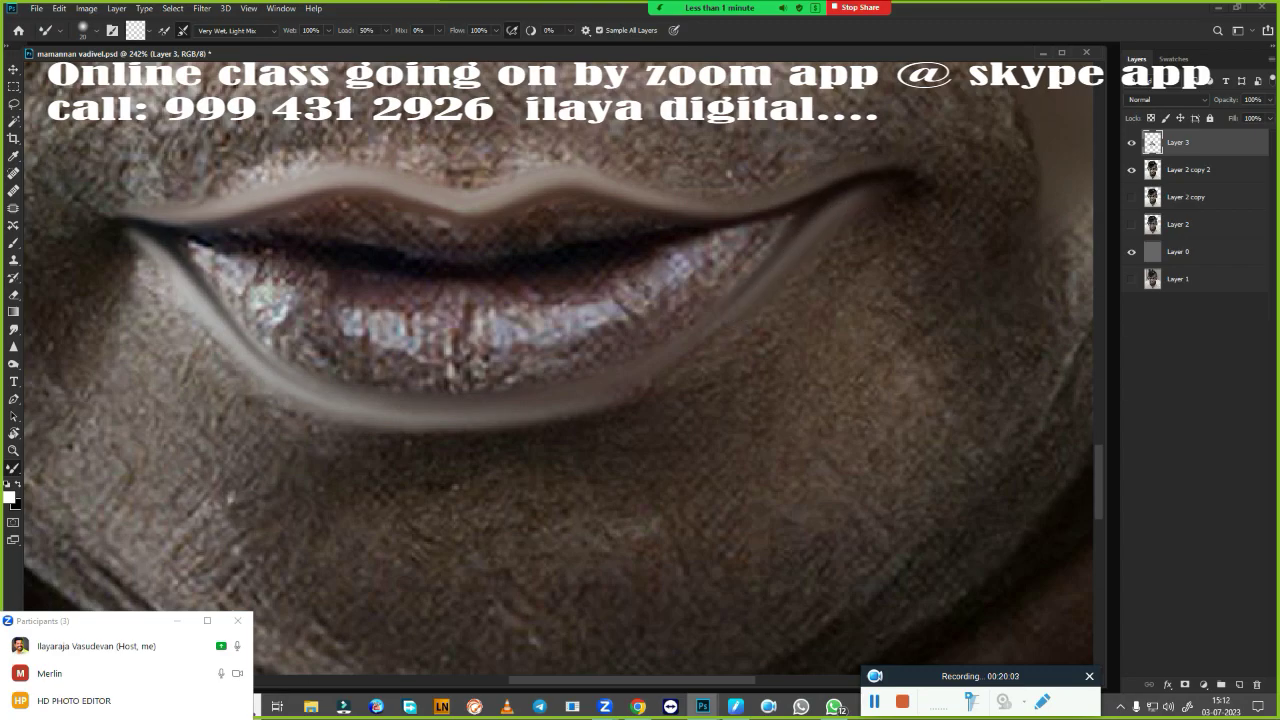
left_click_drag(878, 188, 712, 337)
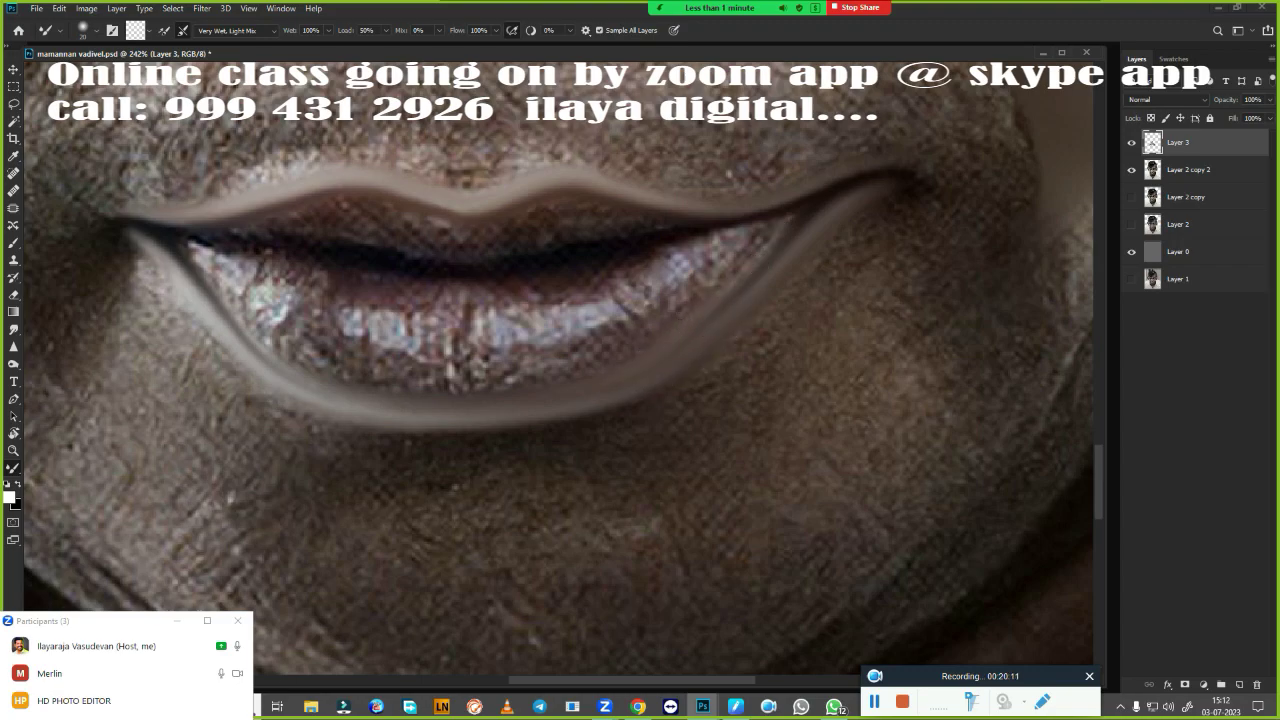
left_click_drag(286, 366, 510, 399)
- Zoom in on the lips and smudge the corner highlight across the lower lip
scroll(677, 471, "down", 5)
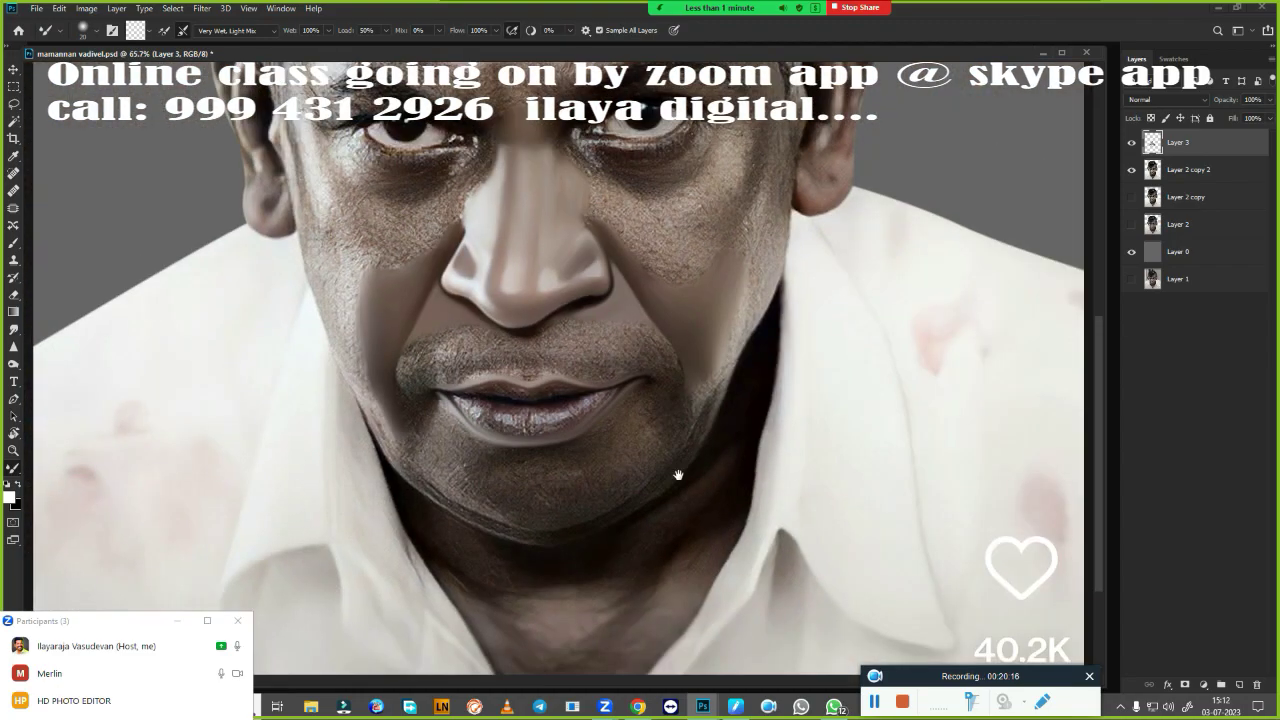
scroll(612, 400, "up", 4)
left_click_drag(612, 400, 828, 351)
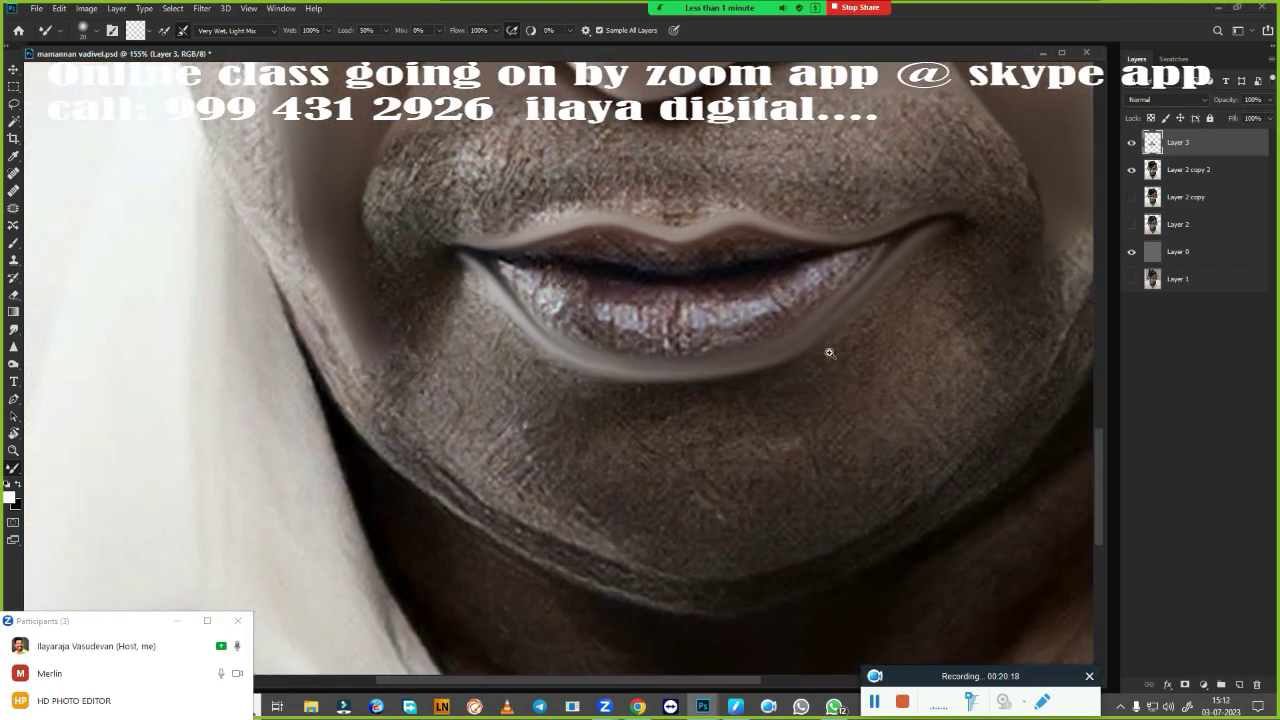
scroll(783, 369, "up", 3)
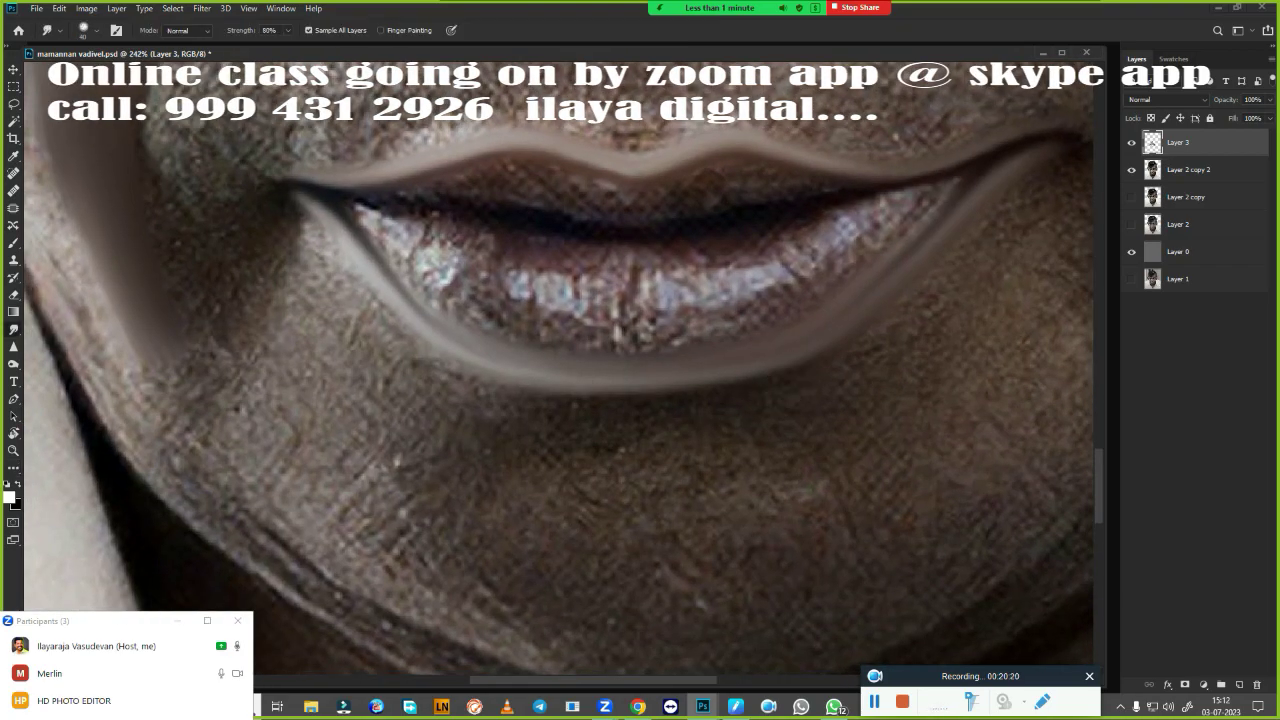
scroll(714, 406, "up", 1)
scroll(700, 466, "up", 1)
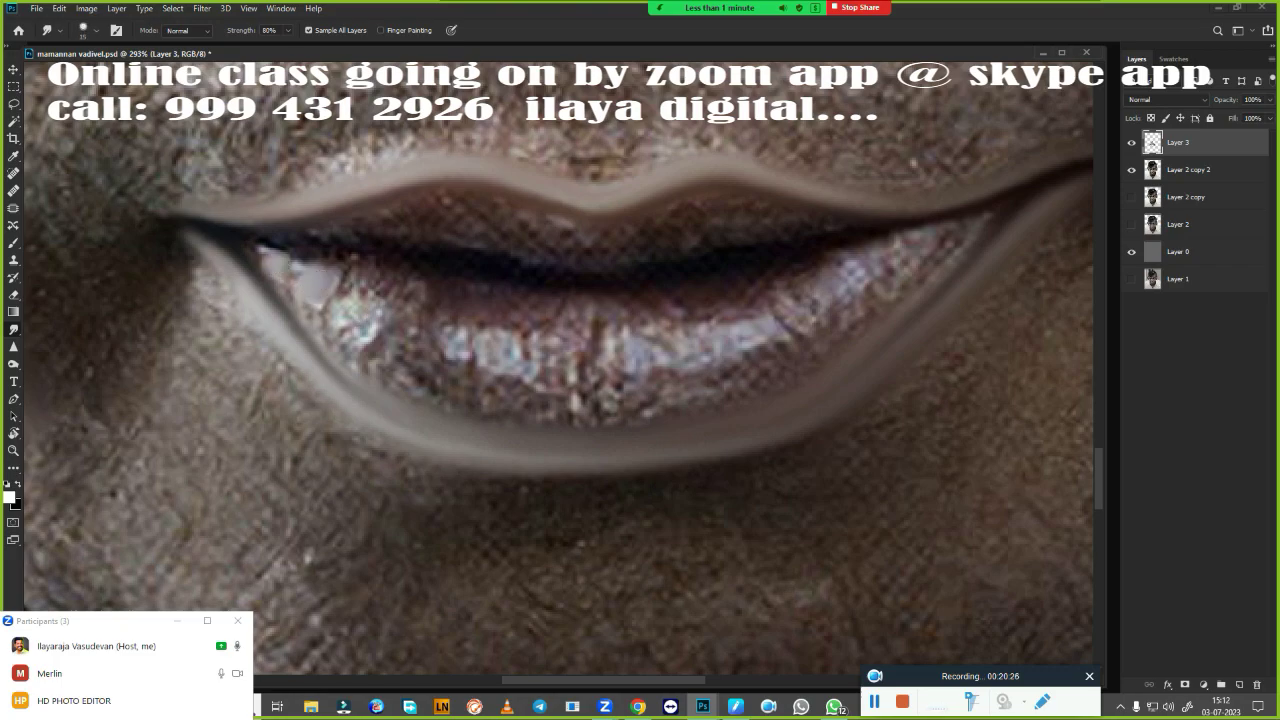
left_click_drag(277, 264, 347, 315)
- Dab a row of rounded light teeth inside the mouth, left to right
left_click(349, 318)
left_click(452, 343)
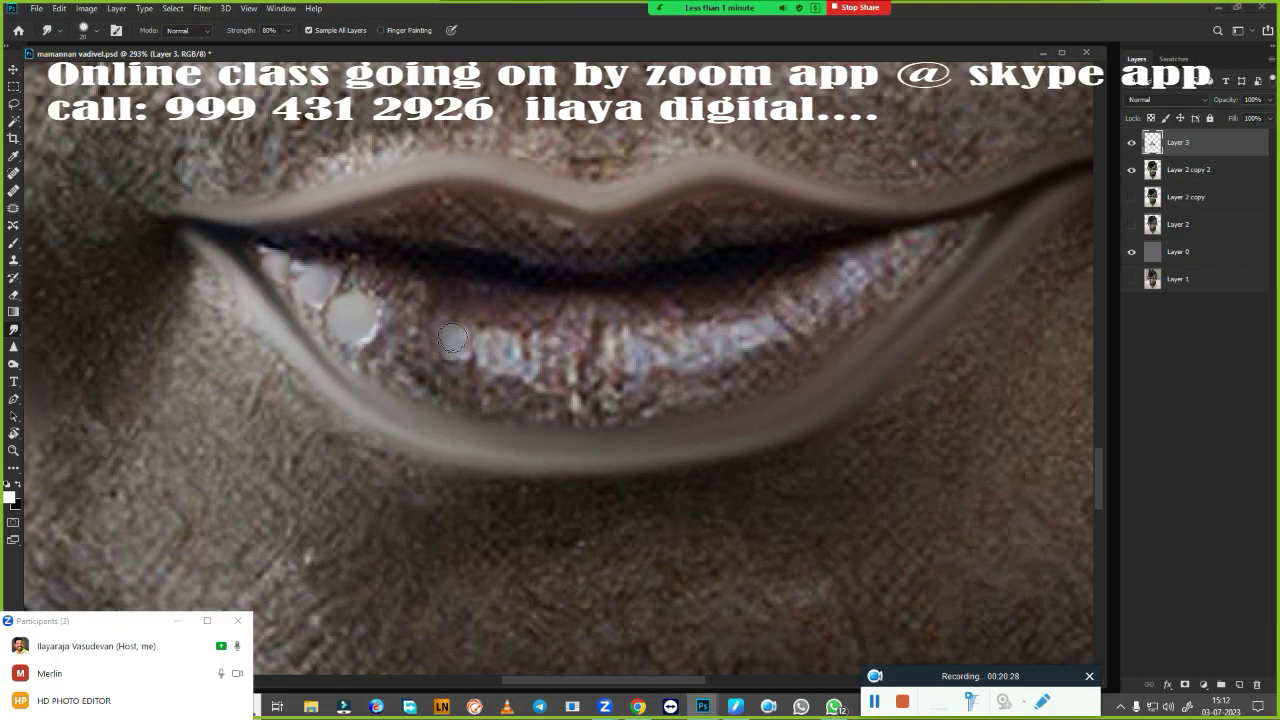
left_click_drag(451, 340, 452, 346)
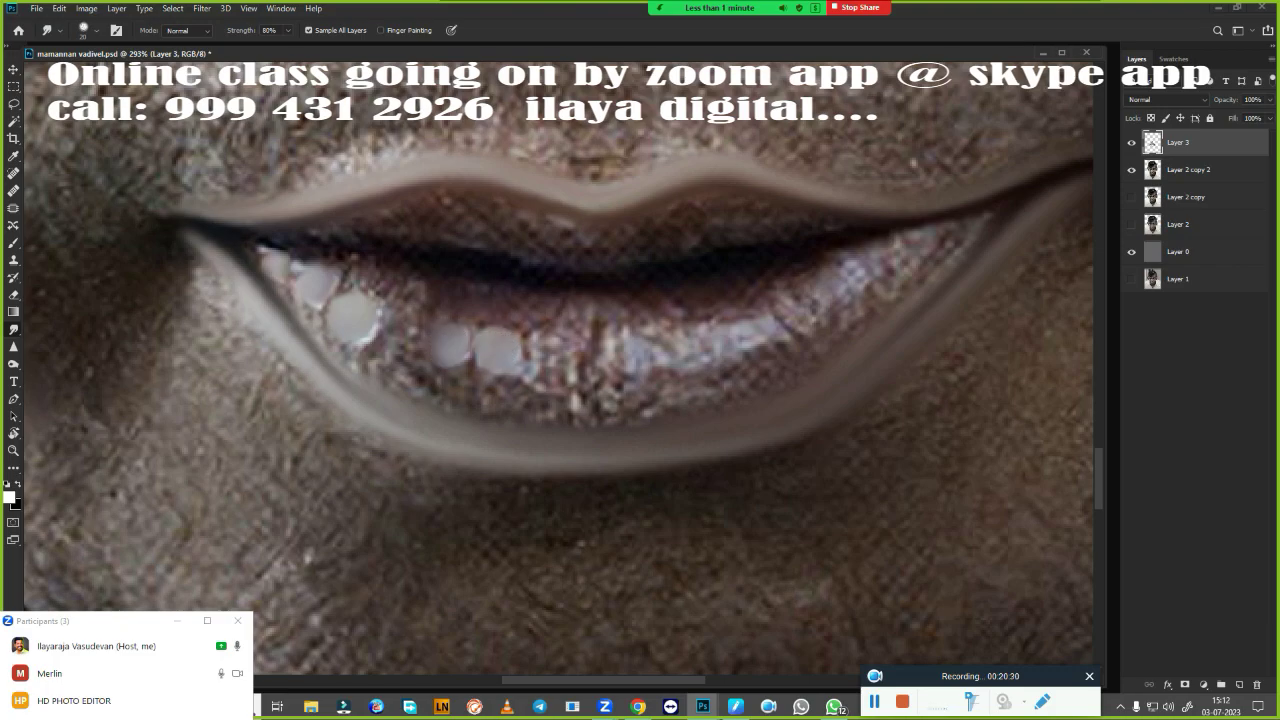
left_click_drag(548, 355, 543, 346)
mouse_move(635, 340)
left_mouse_down()
mouse_move(625, 368)
mouse_move(690, 338)
mouse_move(765, 330)
left_mouse_up()
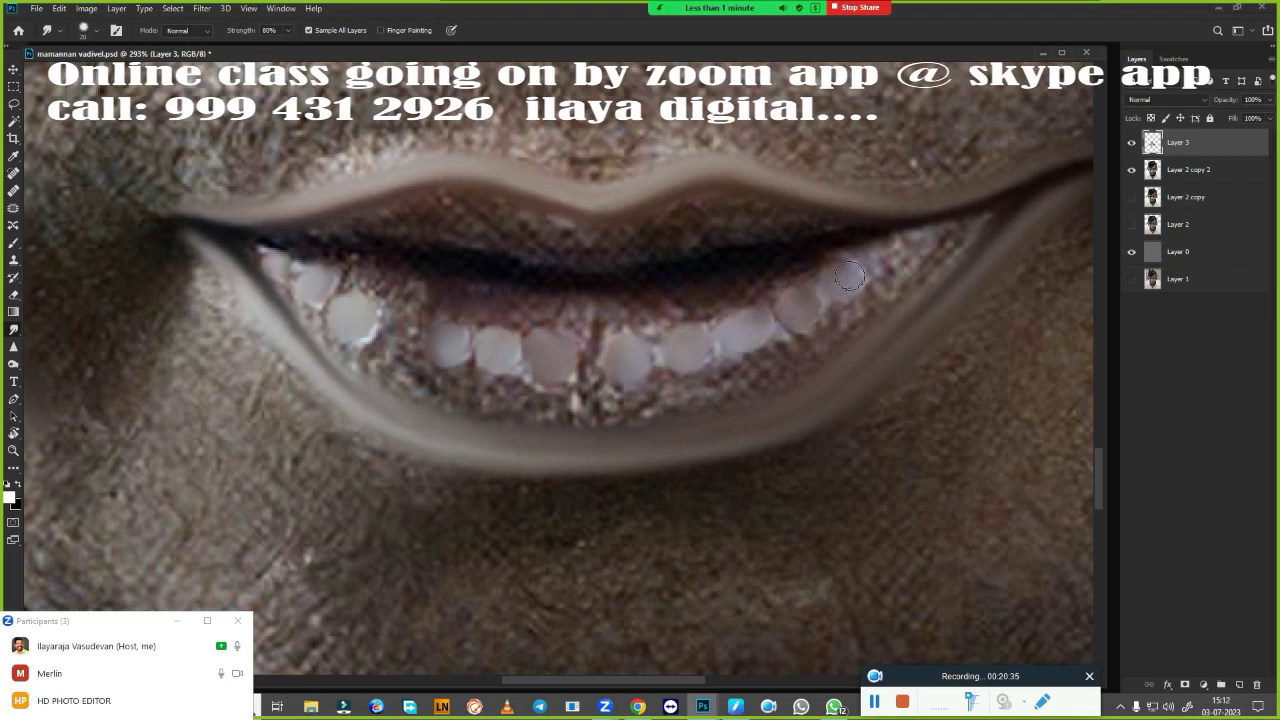
left_click_drag(849, 277, 843, 284)
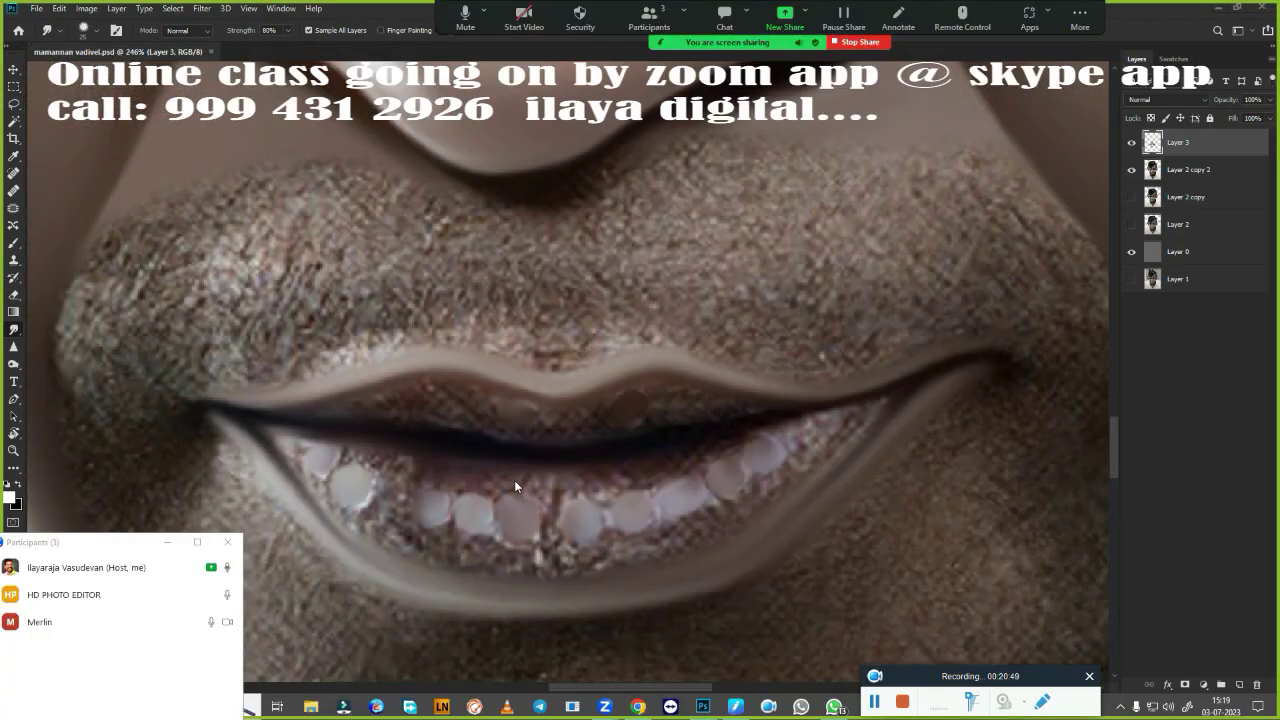
- Refocus Photoshop, pan the mouth higher and zoom in to 429% on the teeth
left_click(548, 442)
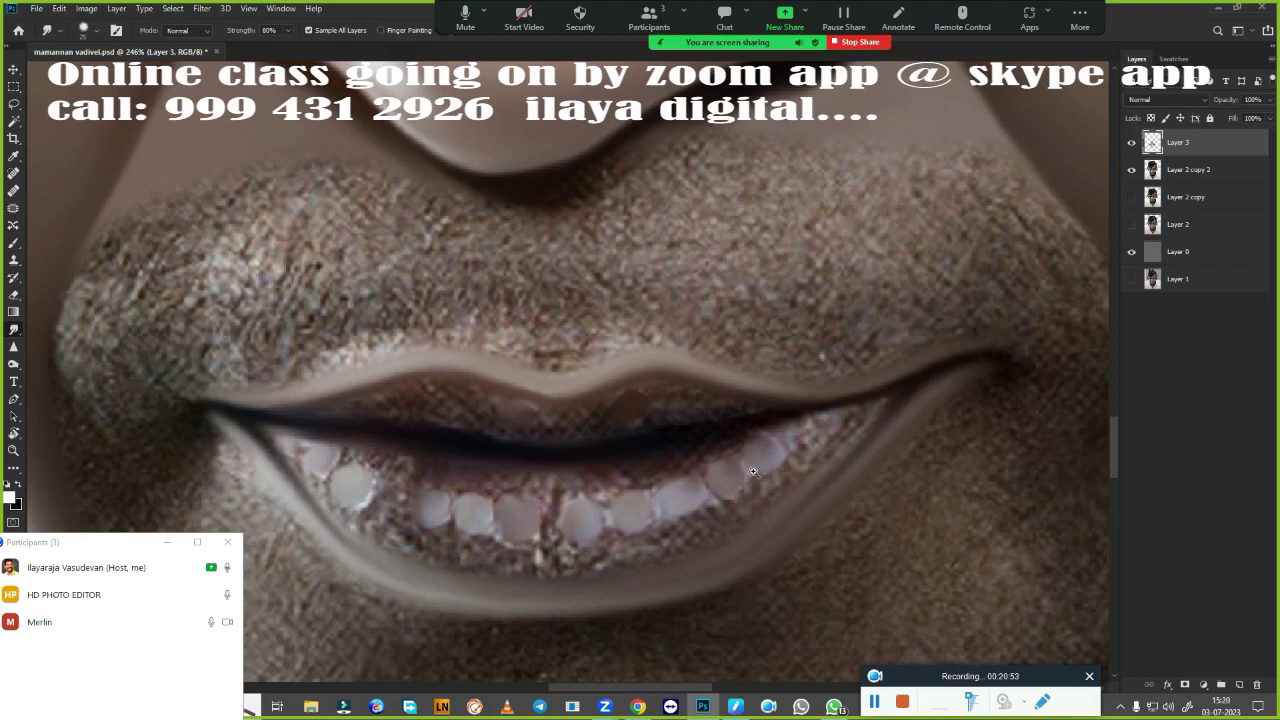
left_click_drag(753, 471, 742, 332)
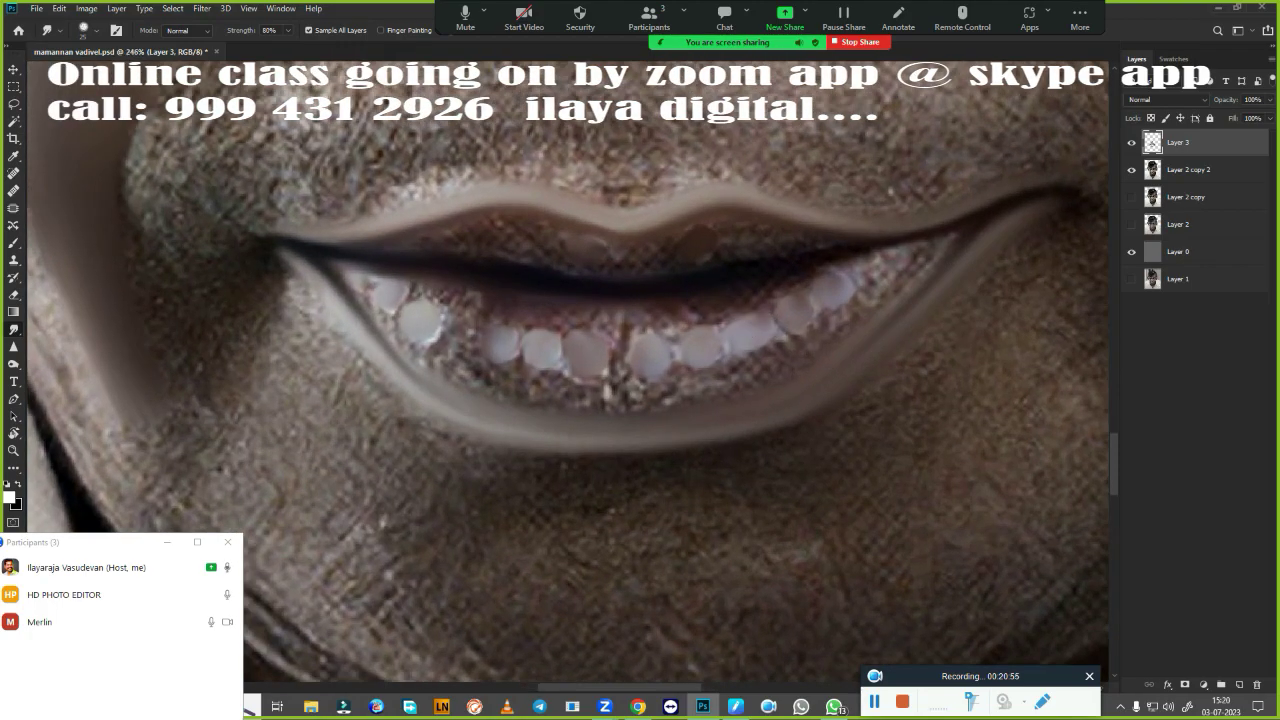
scroll(549, 355, "up", 3)
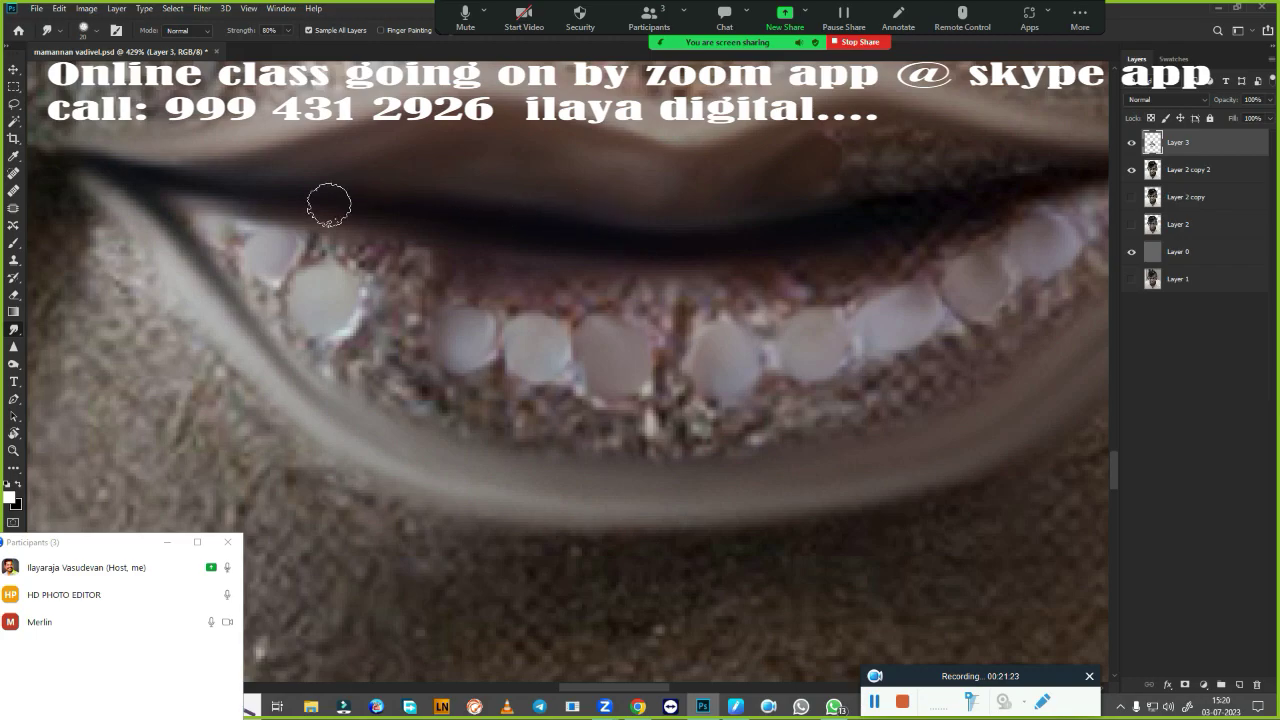
- Shrink the Smudge brush to 15 and smooth the upper lip edge above the teeth
key("bracketleft")
left_click_drag(829, 264, 494, 354)
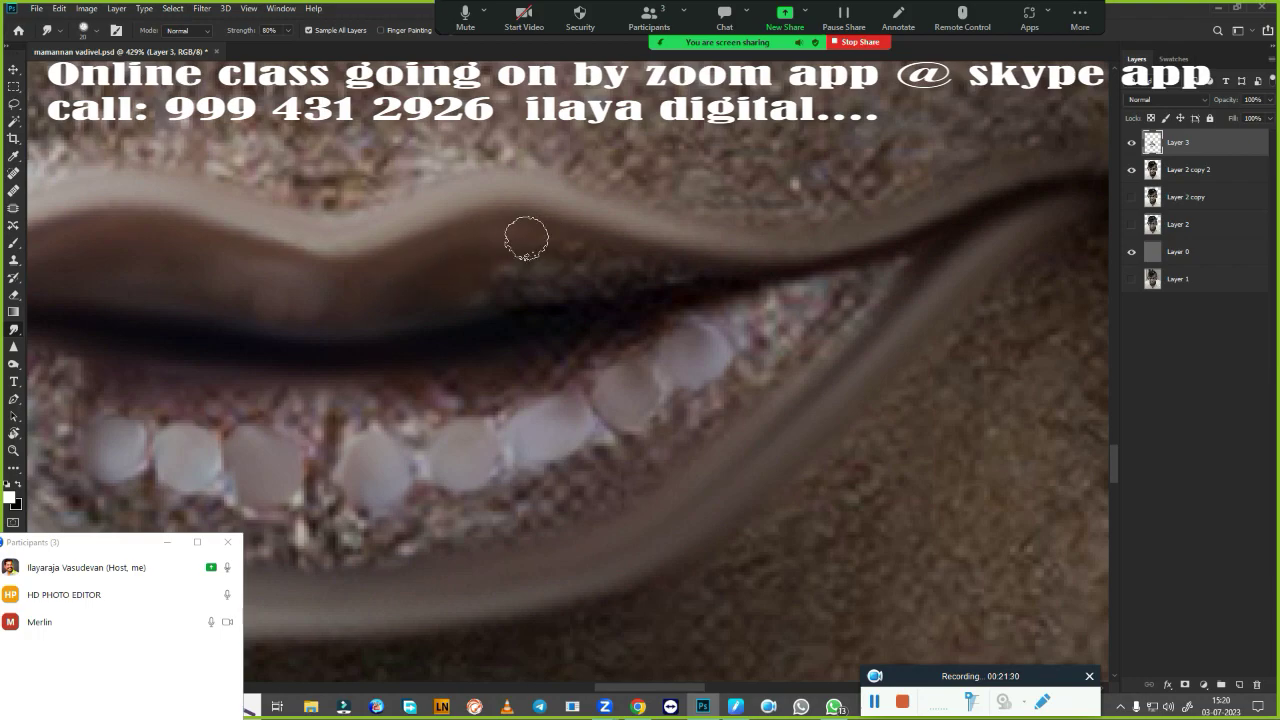
left_click_drag(570, 254, 867, 265)
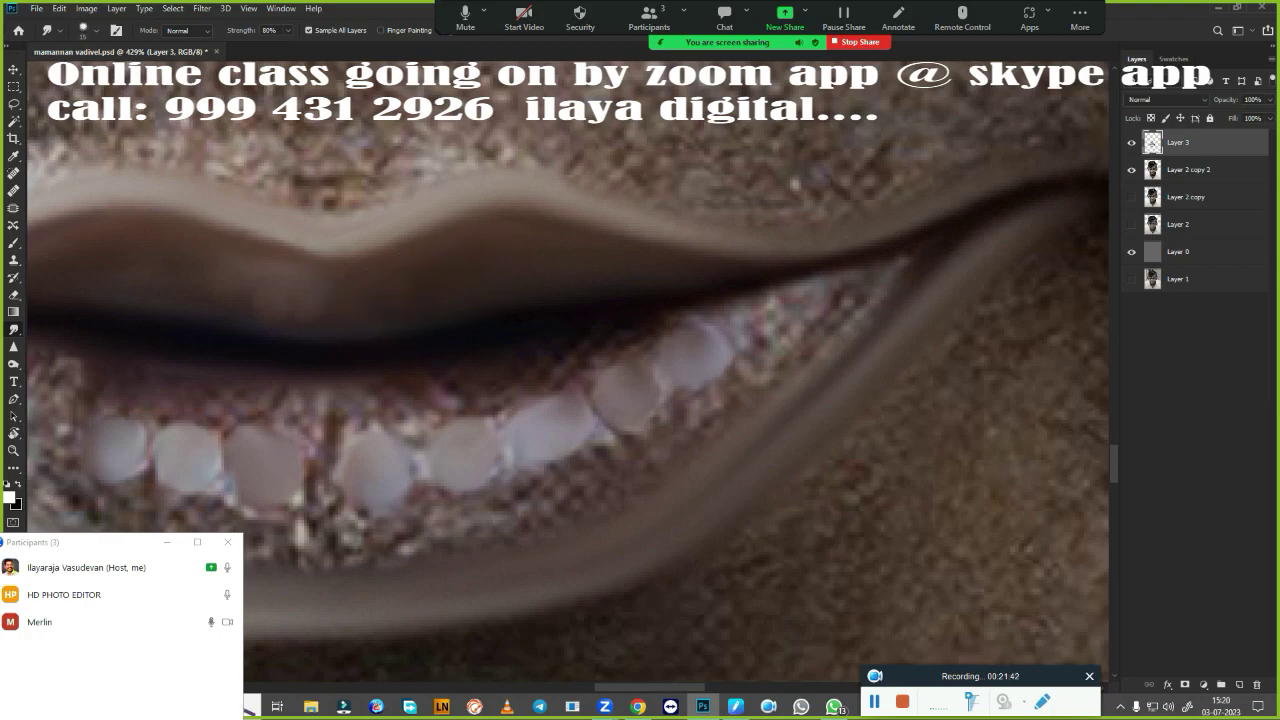
- Pan and zoom back out to view the whole painted mouth
scroll(586, 357, "left", 3)
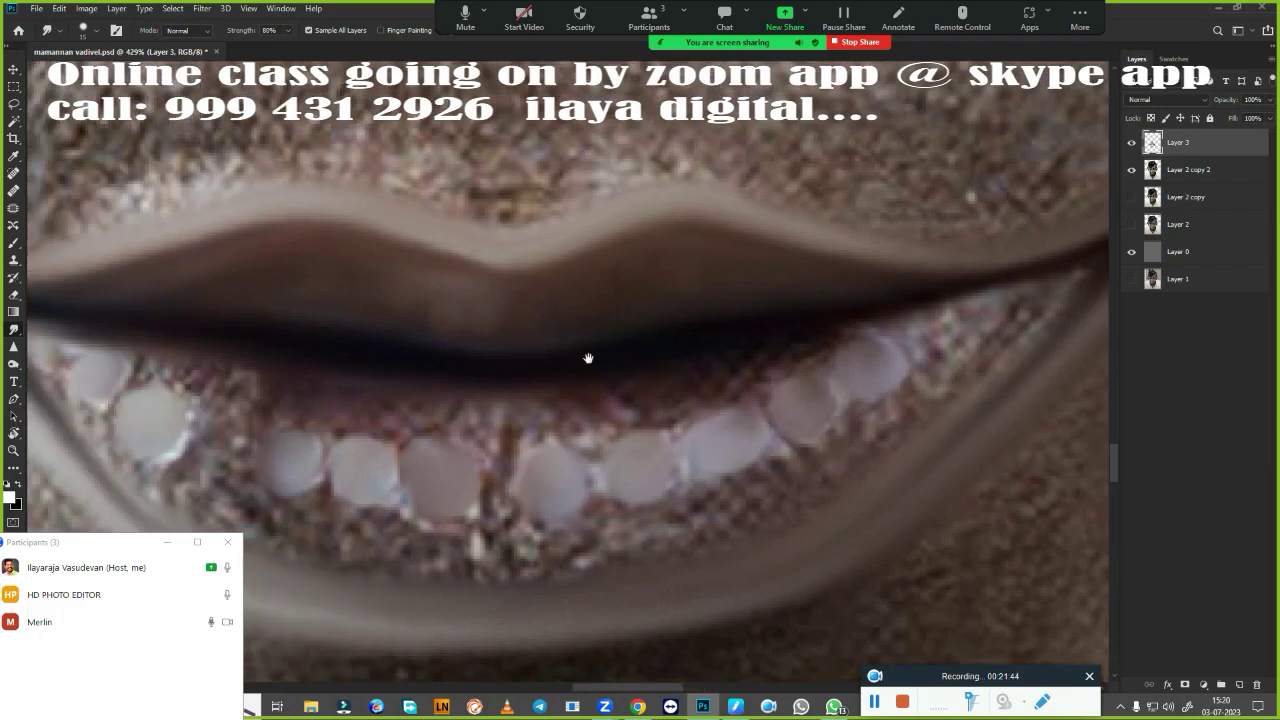
scroll(586, 357, "left", 2)
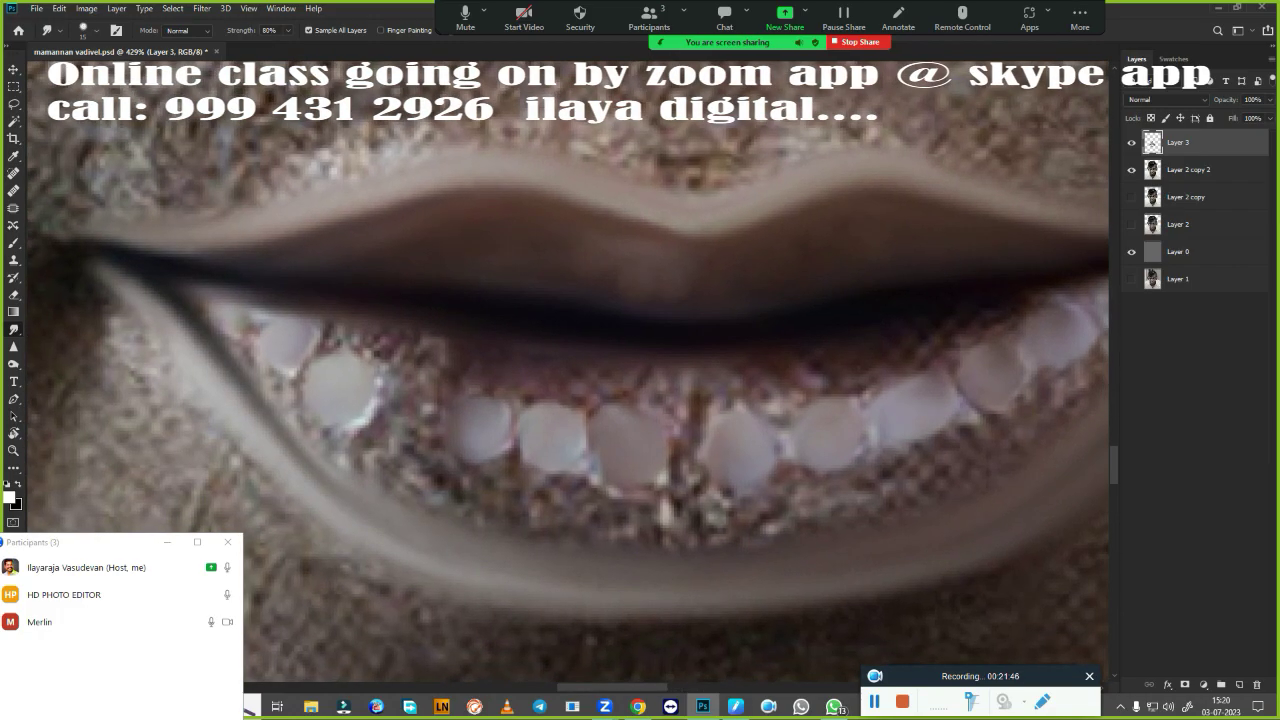
scroll(661, 367, "down", 4)
scroll(661, 367, "down", 2)
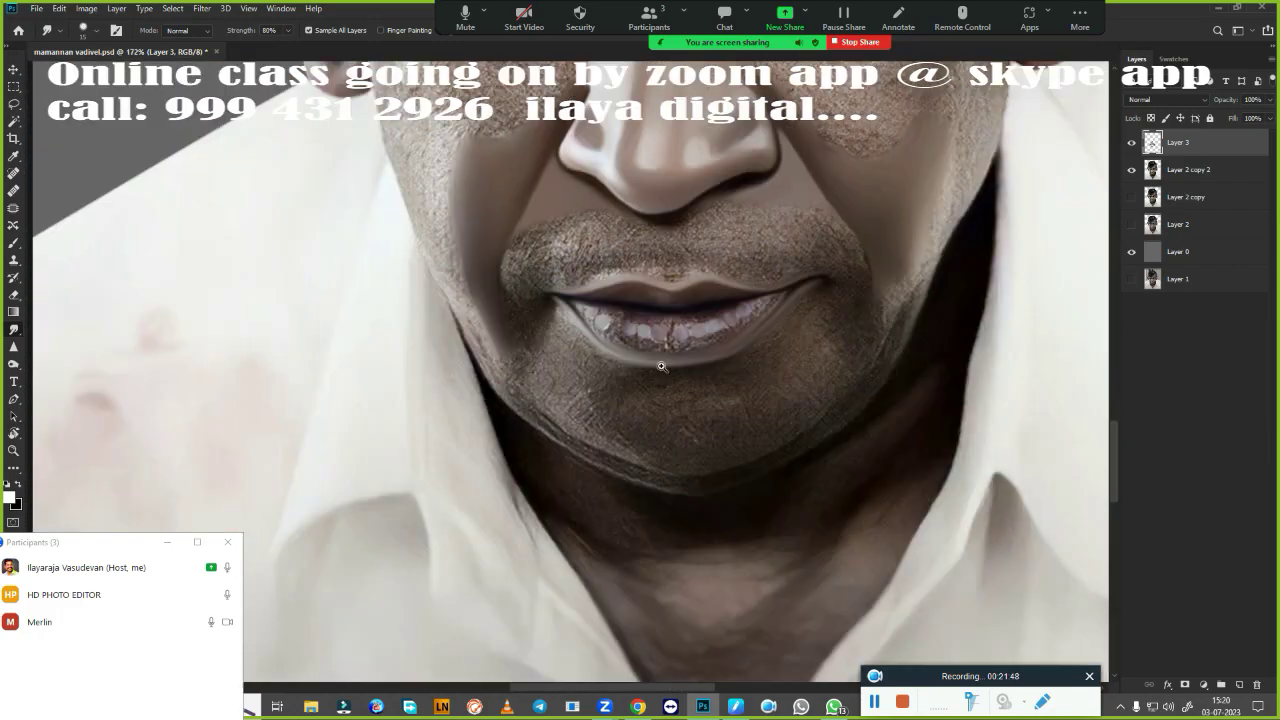
scroll(661, 367, "up", 4)
scroll(679, 364, "down", 2)
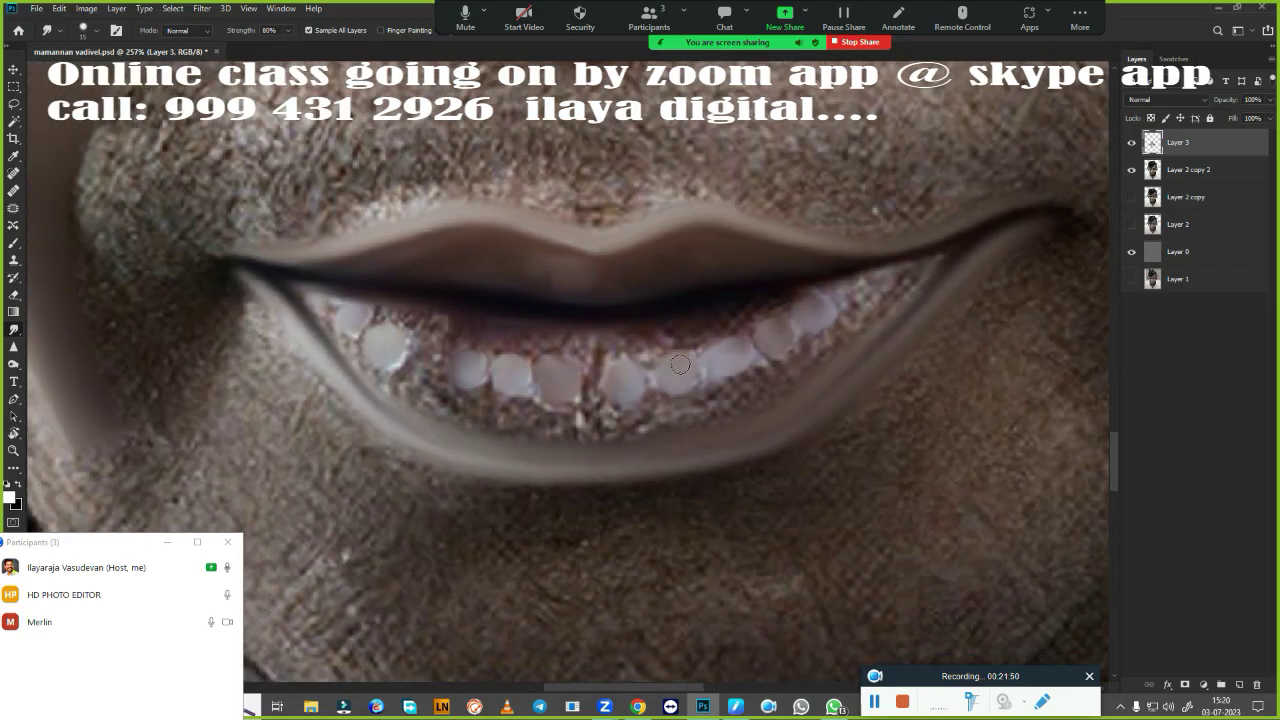
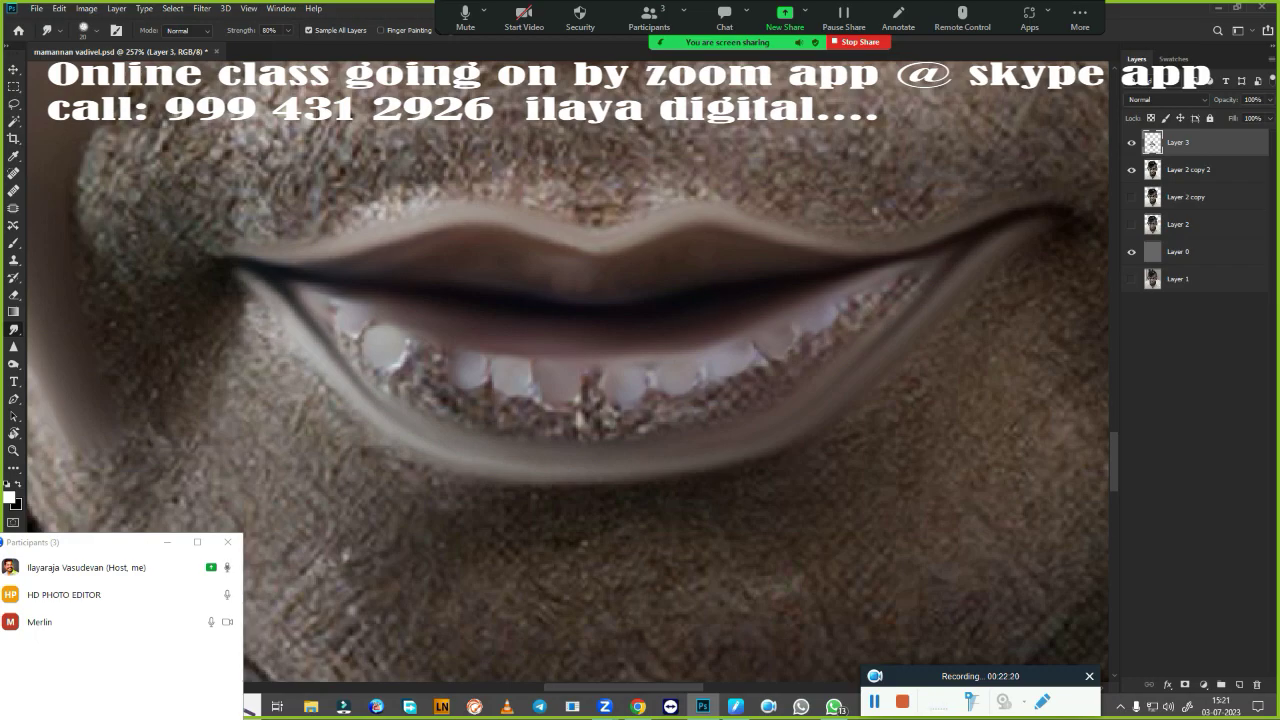
- Smudge the glittery speckles and dark spots out of the lower teeth and lower lip
left_click_drag(365, 352, 315, 303)
left_click_drag(365, 375, 435, 392)
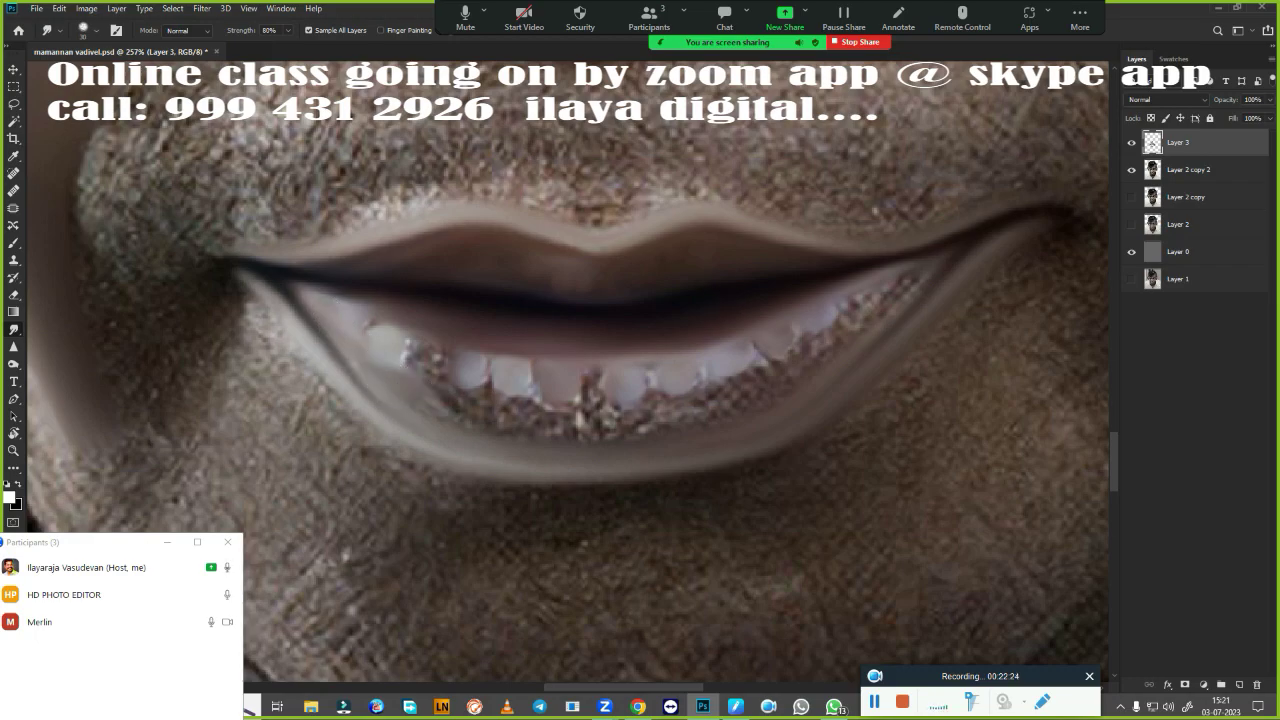
mouse_move(368, 367)
left_mouse_down()
mouse_move(491, 420)
mouse_move(735, 405)
left_mouse_up()
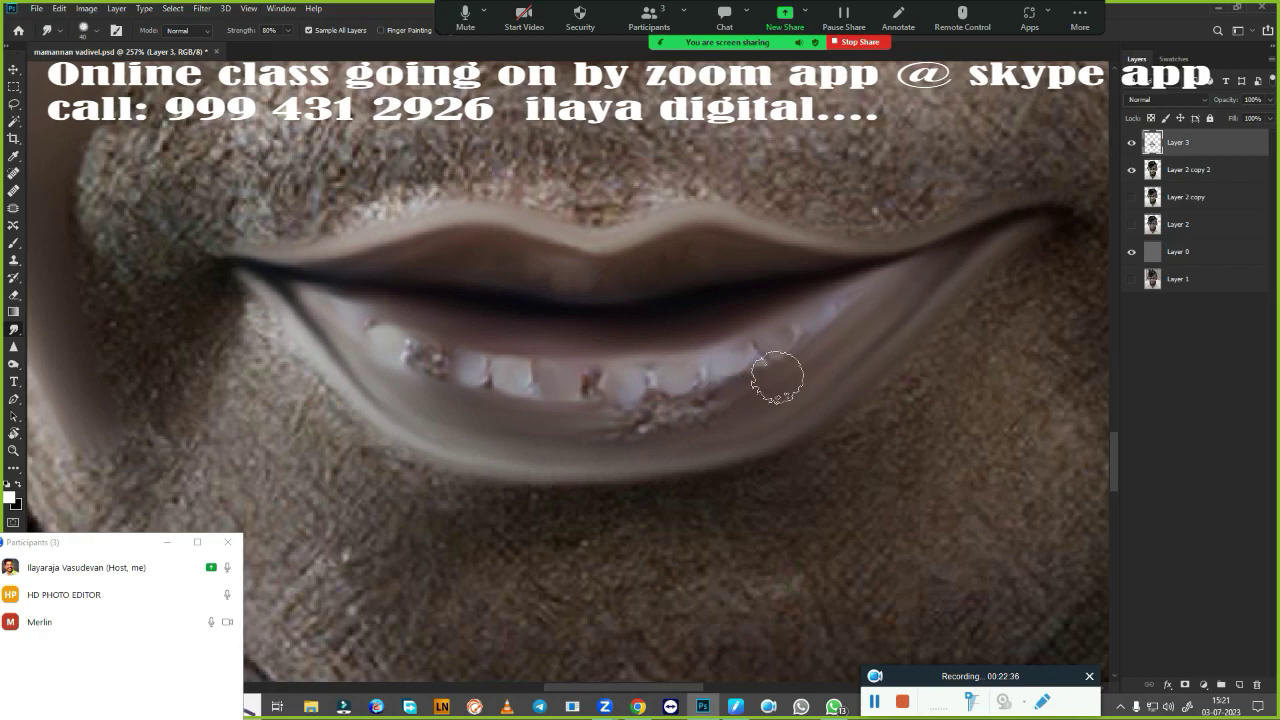
left_click_drag(724, 405, 595, 426)
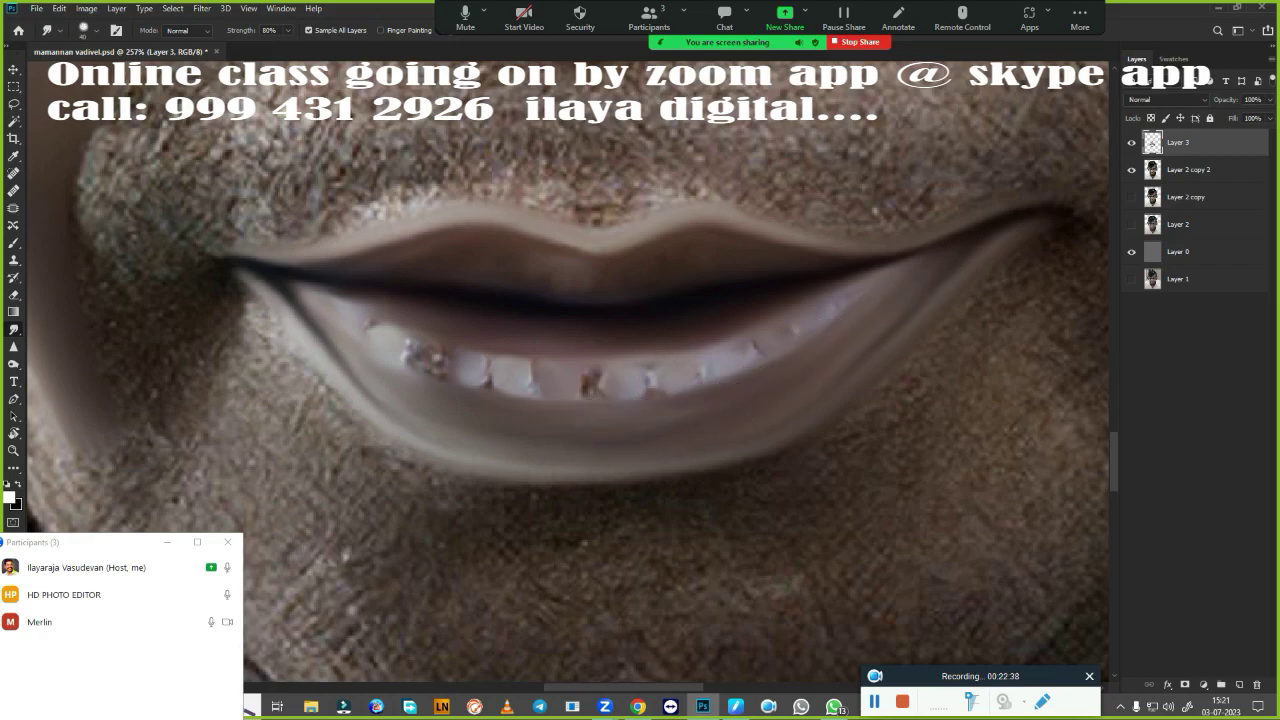
left_click_drag(737, 408, 511, 424)
mouse_move(743, 404)
left_mouse_down()
mouse_move(451, 423)
mouse_move(659, 428)
left_mouse_up()
mouse_move(430, 352)
left_mouse_down()
mouse_move(423, 343)
mouse_move(471, 366)
mouse_move(580, 371)
mouse_move(735, 351)
mouse_move(837, 307)
left_mouse_up()
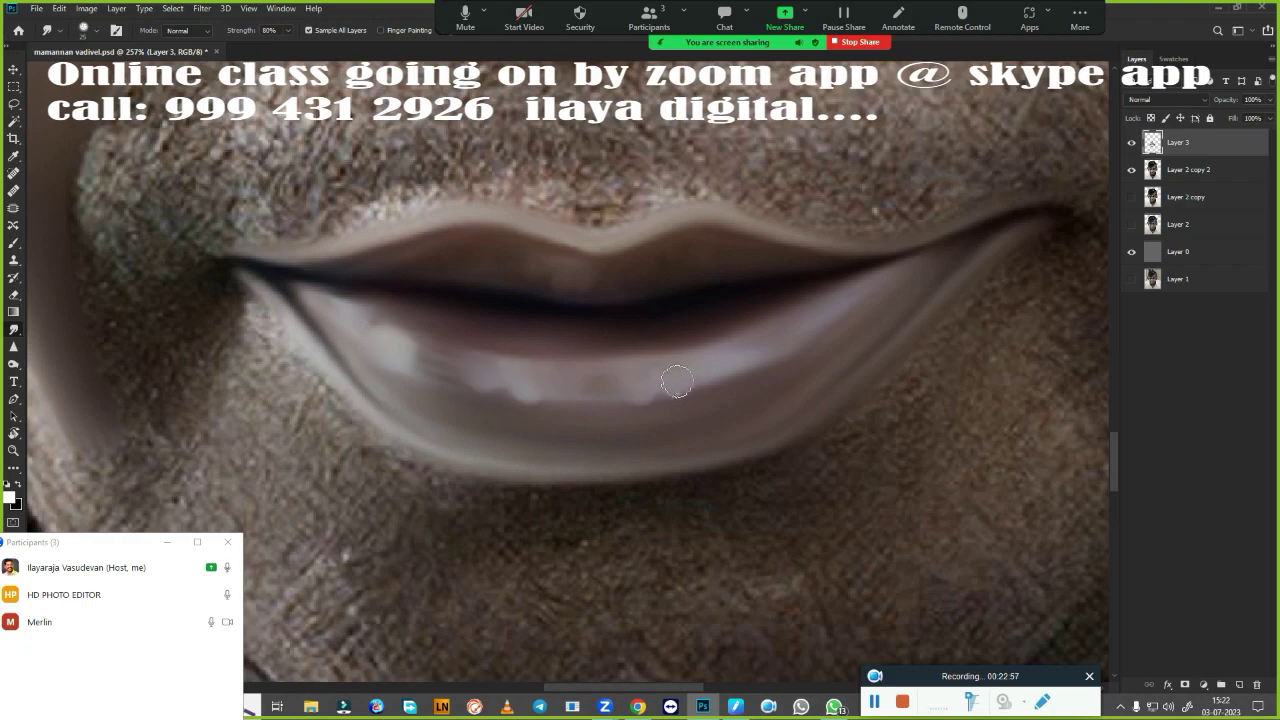
left_click_drag(720, 374, 750, 366)
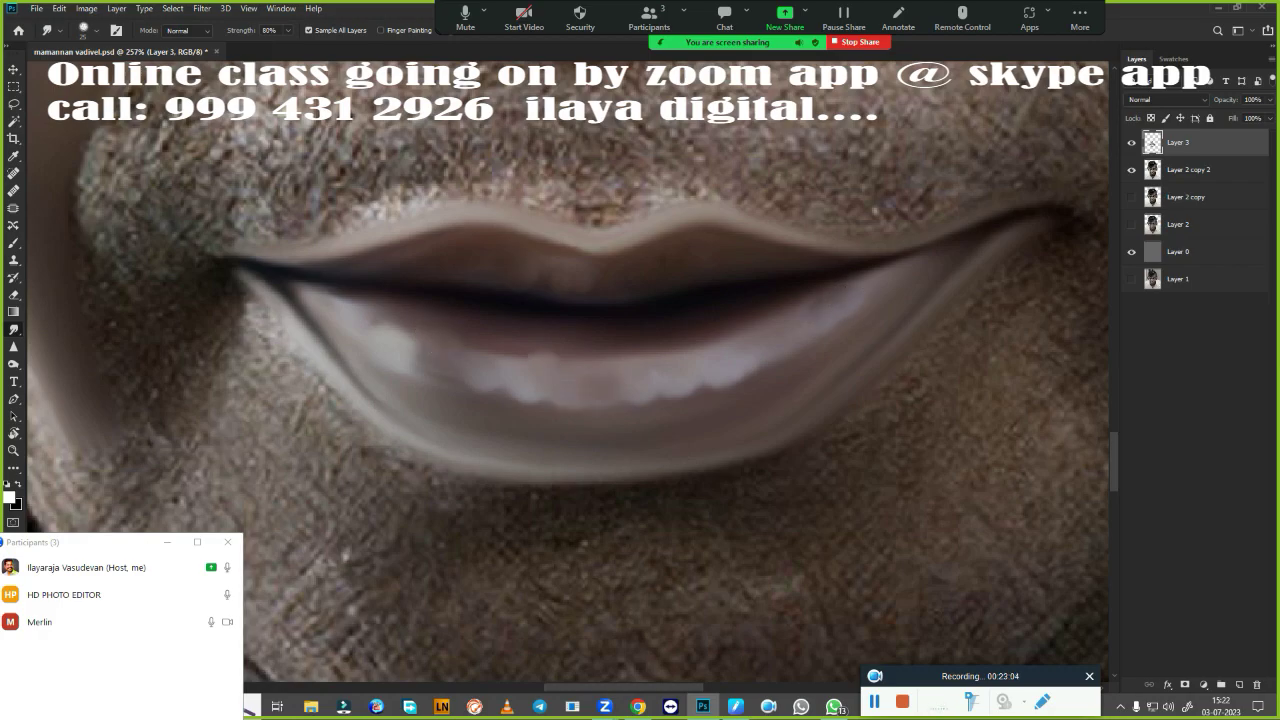
scroll(791, 466, "down", 3)
scroll(811, 531, "down", 3)
scroll(766, 537, "down", 1)
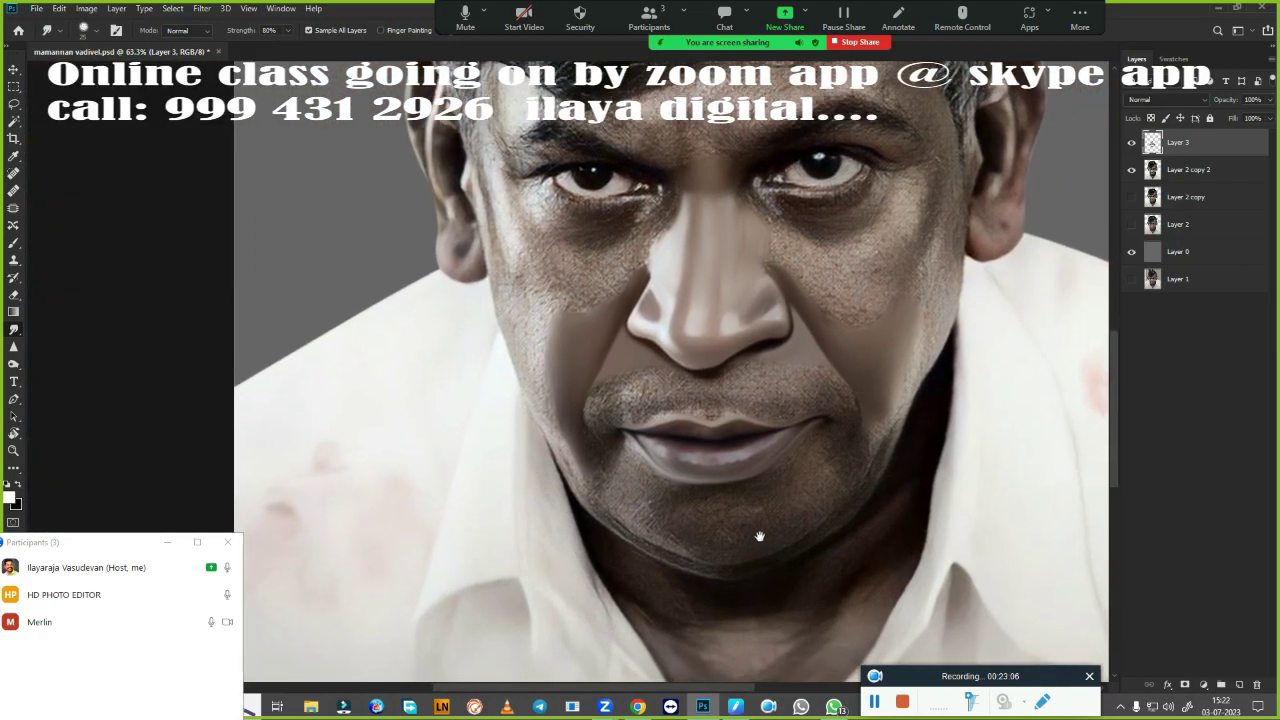
scroll(679, 533, "down", 2)
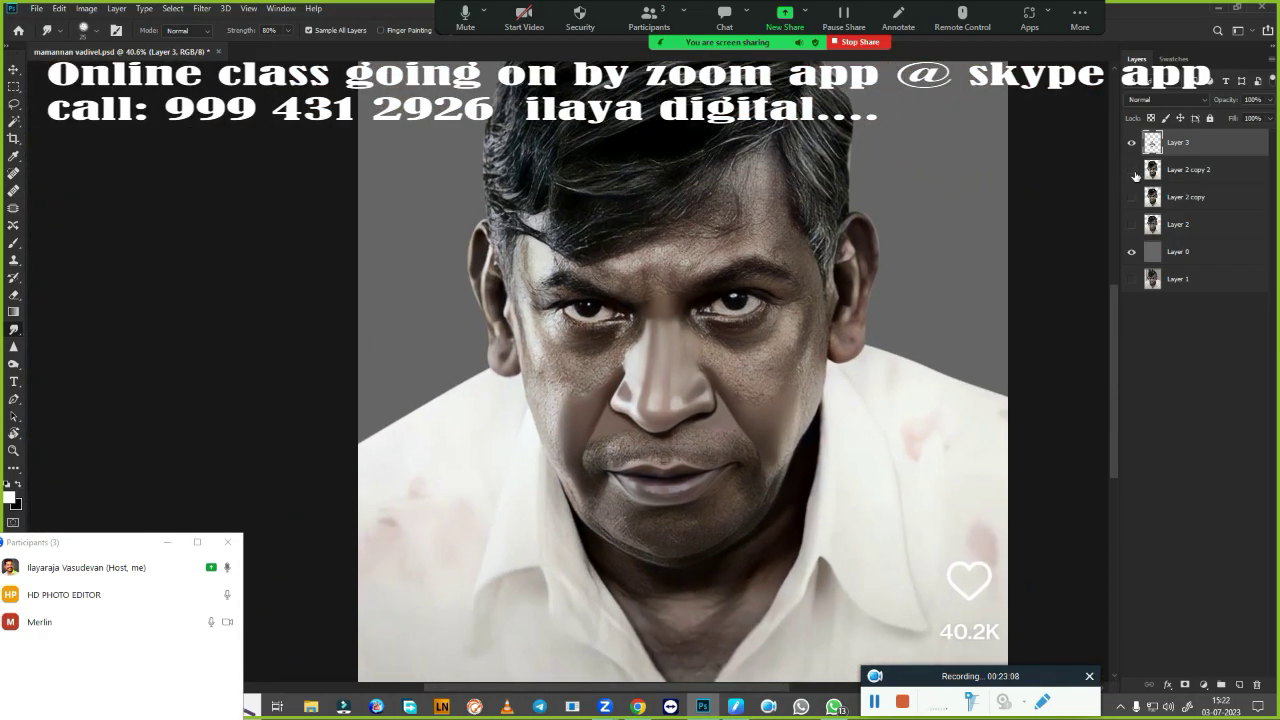
left_click(1133, 171)
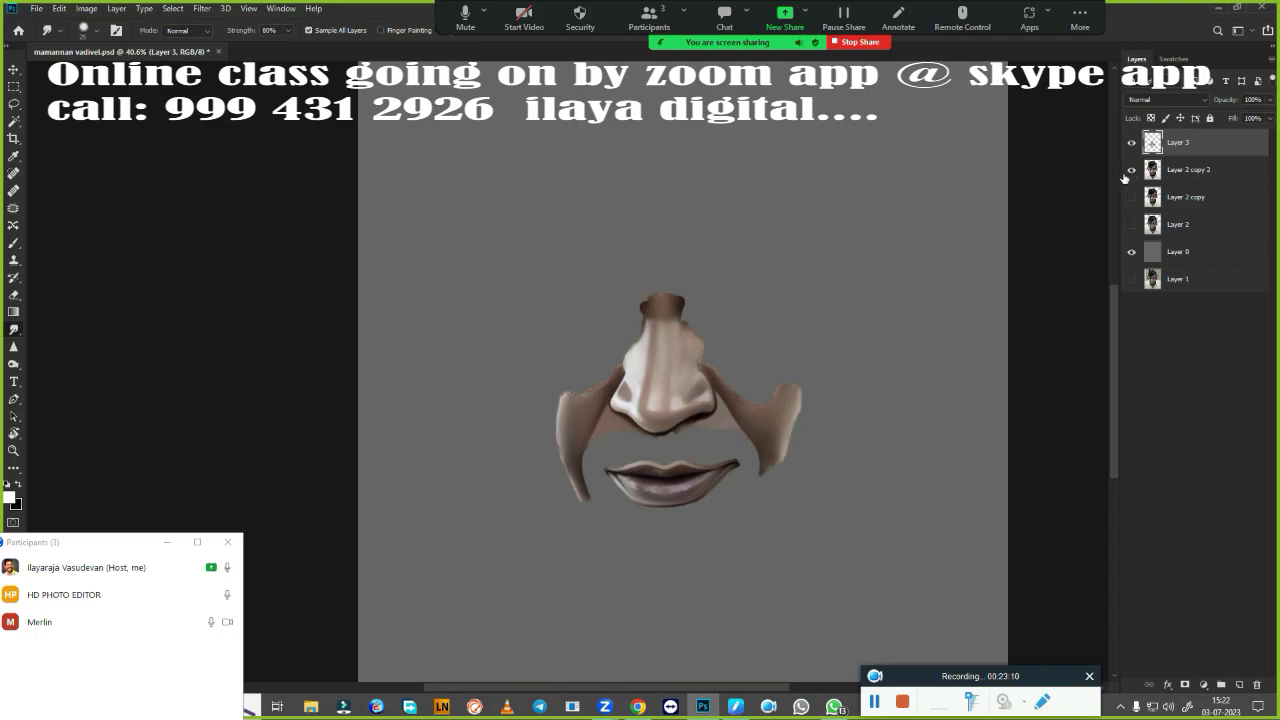
left_click(1131, 170)
scroll(795, 382, "up", 2)
scroll(800, 380, "up", 2)
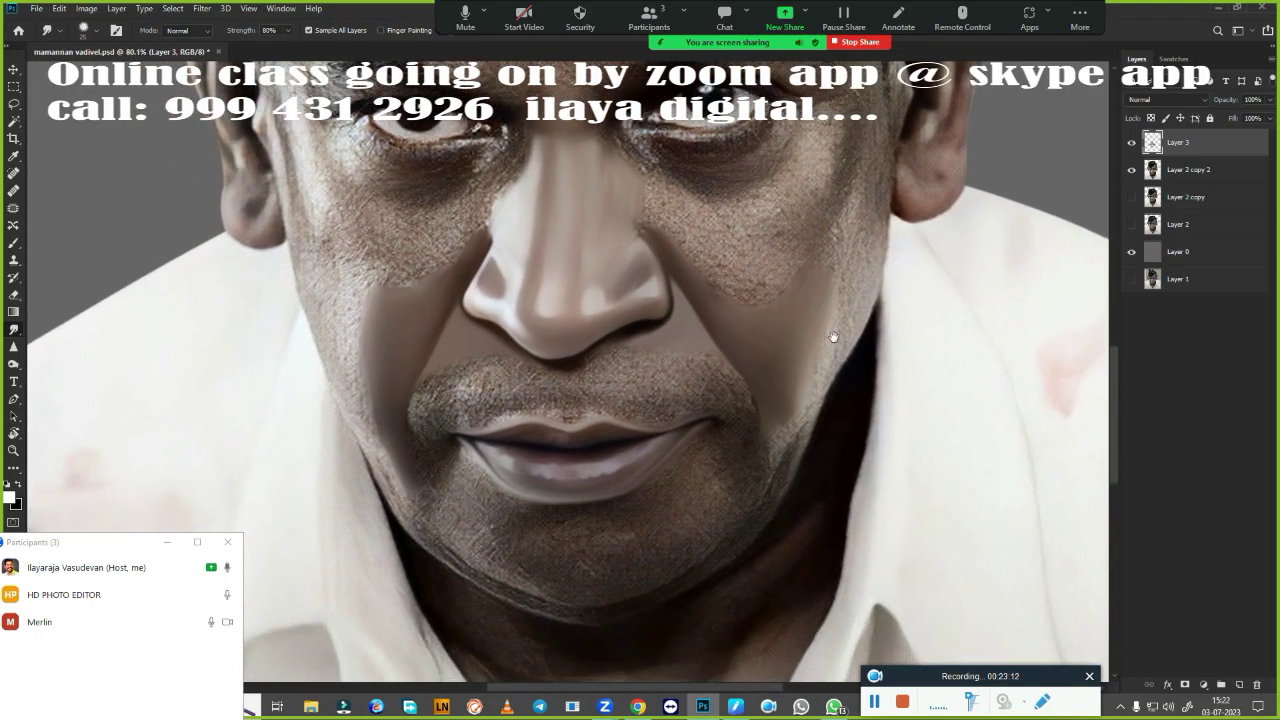
scroll(834, 330, "down", 2)
scroll(800, 415, "up", 3)
left_click_drag(777, 457, 807, 411)
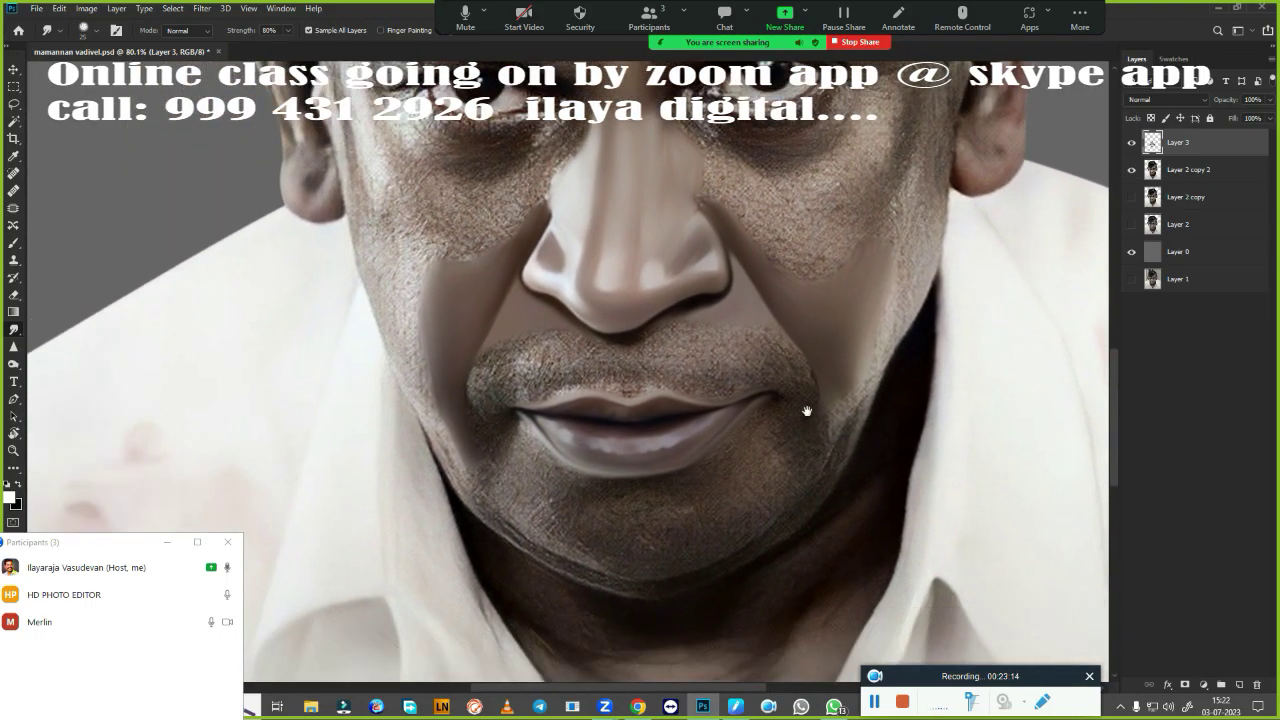
scroll(749, 377, "down", 2)
scroll(794, 374, "up", 2)
scroll(866, 274, "down", 2)
scroll(846, 319, "up", 2)
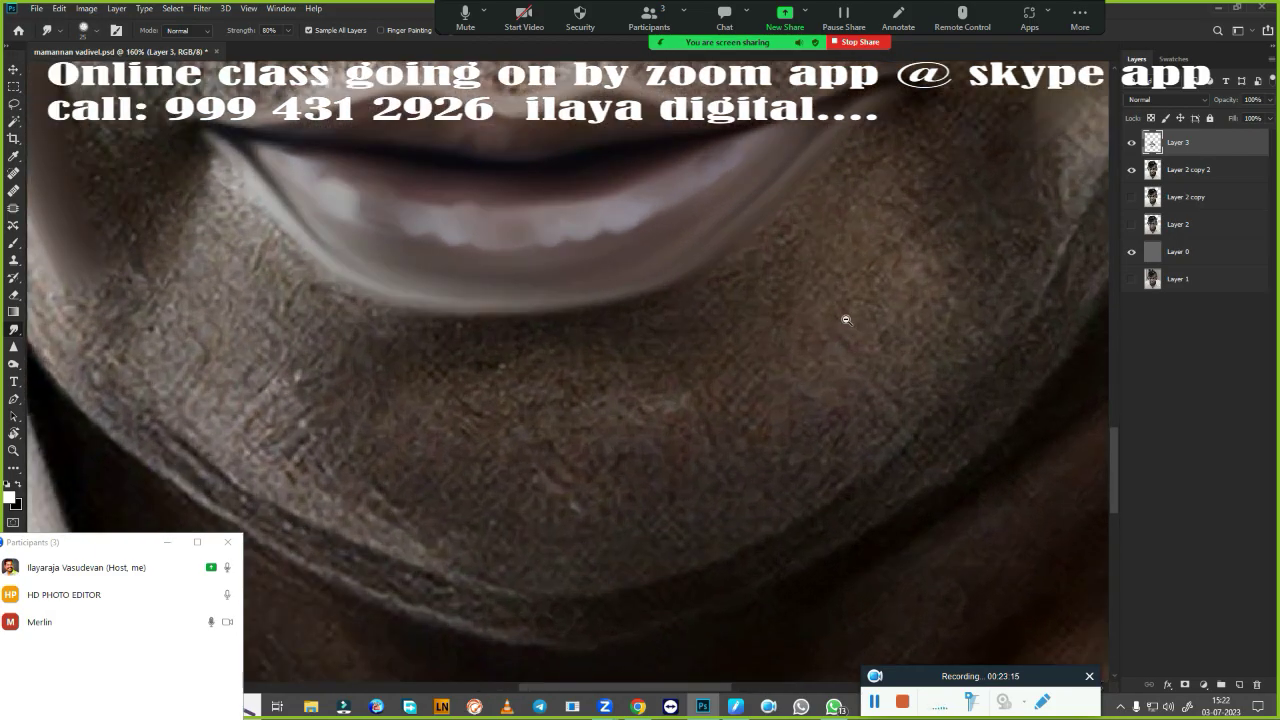
scroll(800, 370, "up", 2)
scroll(743, 423, "up", 1)
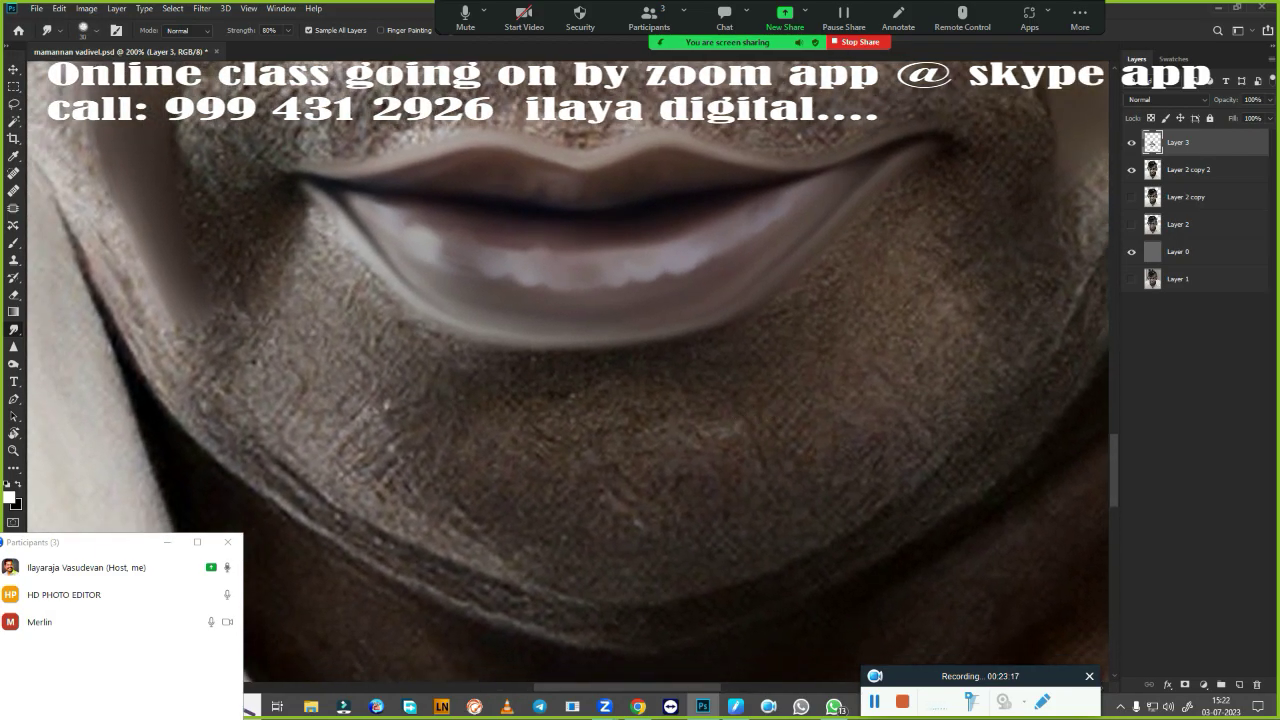
- Smooth the skin around both lip corners and down the left side of the chin
mouse_move(823, 286)
left_mouse_down()
mouse_move(866, 223)
mouse_move(809, 300)
mouse_move(843, 253)
mouse_move(823, 317)
mouse_move(871, 257)
mouse_move(894, 251)
mouse_move(861, 304)
left_mouse_up()
mouse_move(880, 230)
left_mouse_down()
mouse_move(923, 171)
mouse_move(937, 178)
mouse_move(950, 262)
mouse_move(900, 263)
mouse_move(900, 222)
mouse_move(930, 218)
left_mouse_up()
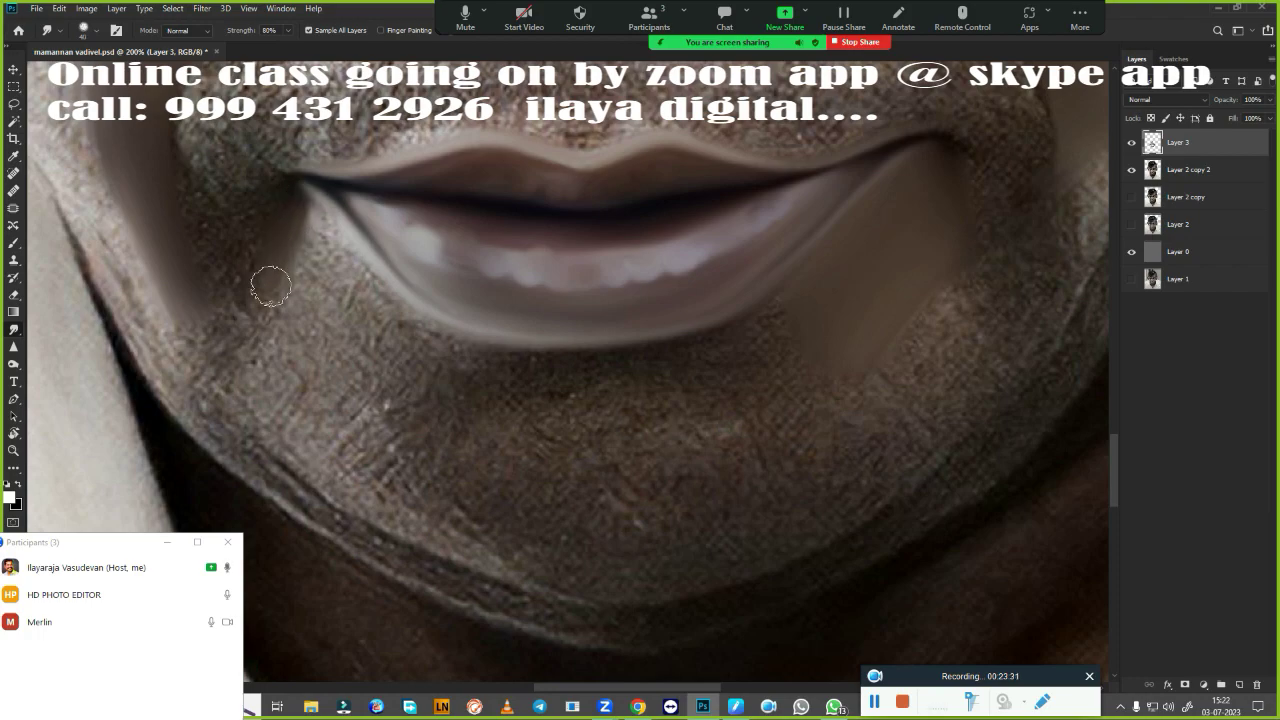
mouse_move(305, 240)
left_mouse_down()
mouse_move(297, 280)
mouse_move(303, 215)
mouse_move(309, 286)
mouse_move(343, 286)
mouse_move(321, 238)
mouse_move(429, 351)
mouse_move(358, 305)
mouse_move(405, 364)
left_mouse_up()
mouse_move(331, 338)
left_mouse_down()
mouse_move(371, 366)
mouse_move(314, 274)
mouse_move(313, 350)
mouse_move(354, 400)
mouse_move(302, 249)
left_mouse_up()
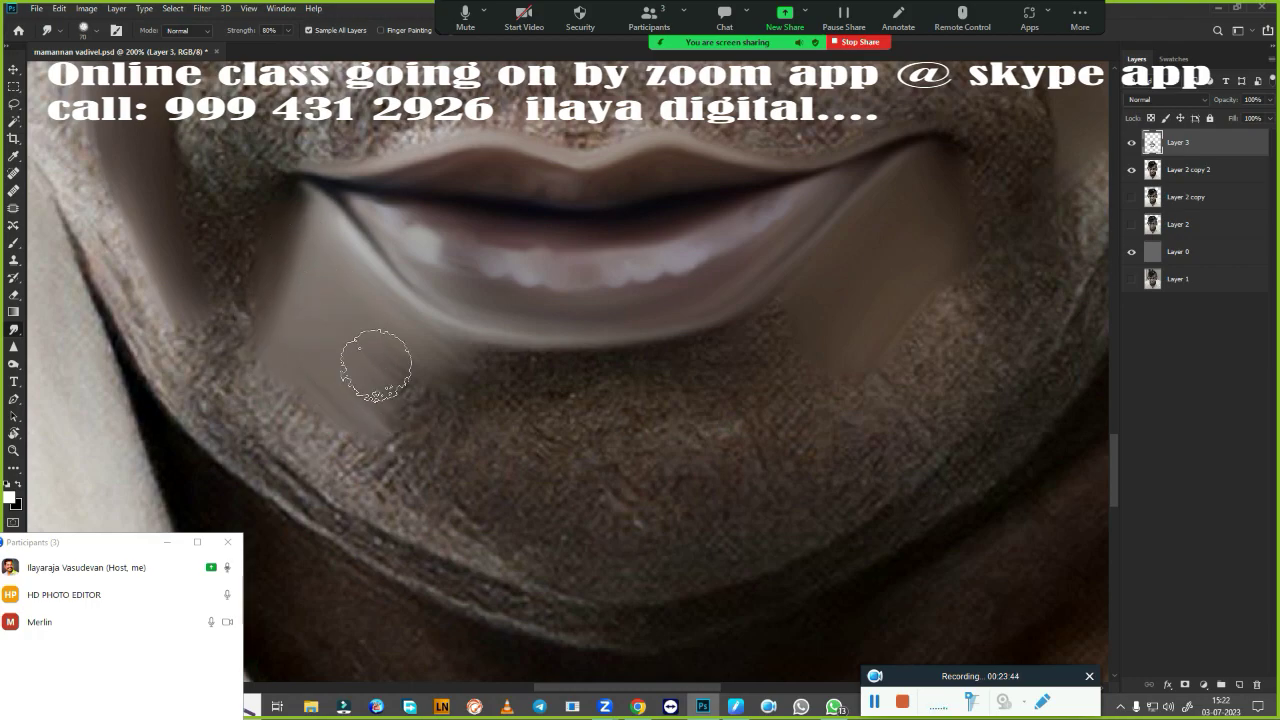
mouse_move(374, 360)
left_mouse_down()
mouse_move(360, 404)
mouse_move(337, 291)
mouse_move(349, 298)
left_mouse_up()
left_click_drag(406, 371, 406, 456)
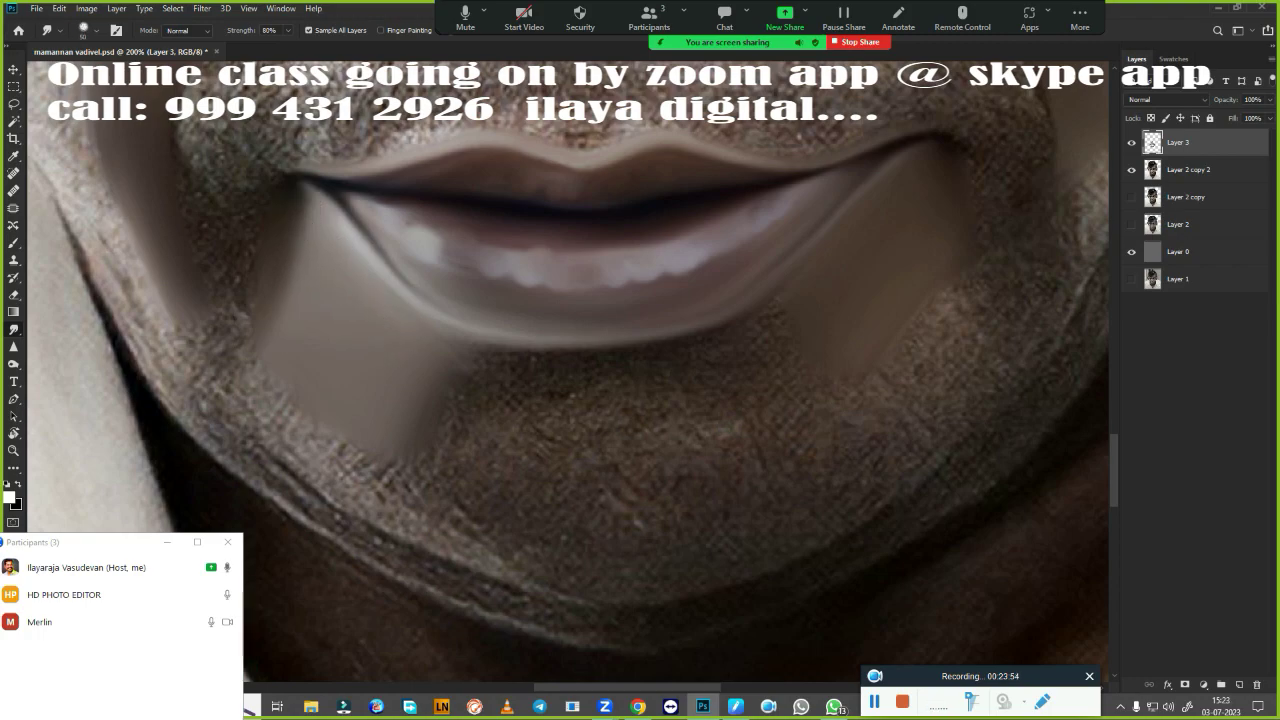
- Smudge the stubble directly below the lower lip and across the right chin
mouse_move(663, 372)
left_mouse_down()
mouse_move(471, 370)
mouse_move(709, 346)
mouse_move(555, 370)
left_mouse_up()
mouse_move(796, 300)
left_mouse_down()
mouse_move(737, 350)
mouse_move(795, 317)
mouse_move(850, 356)
mouse_move(838, 405)
left_mouse_up()
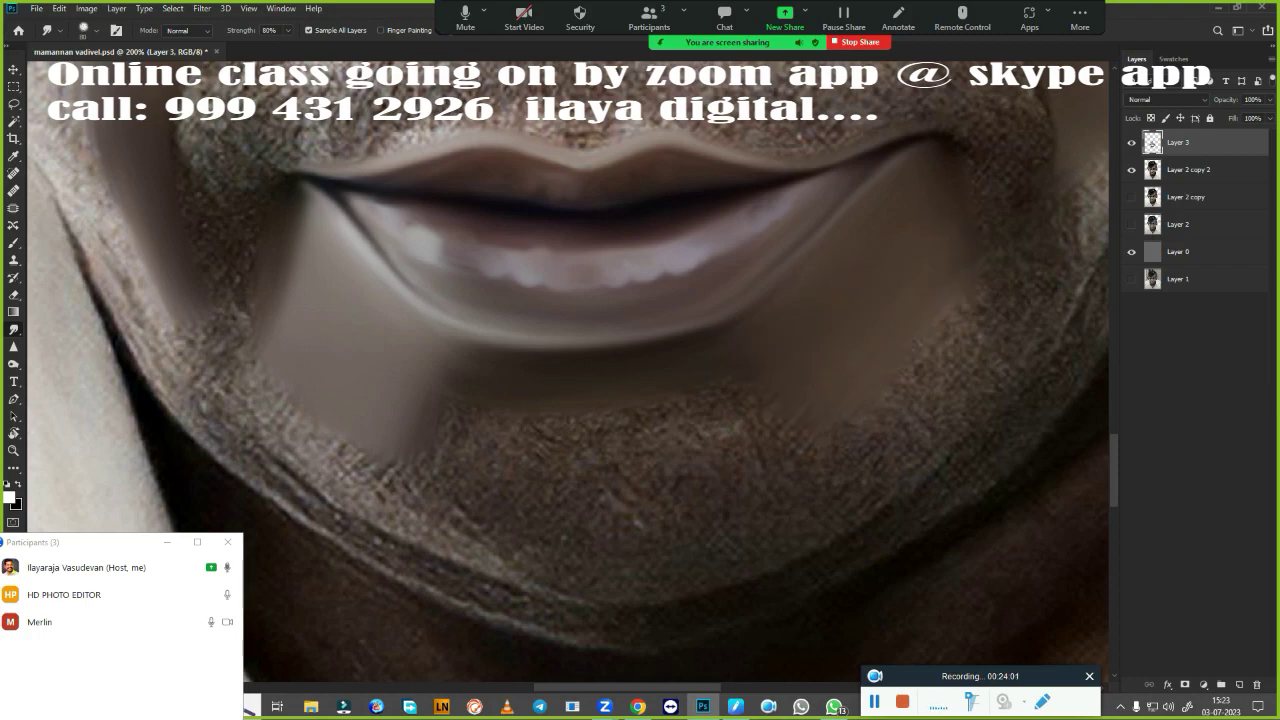
mouse_move(775, 346)
left_mouse_down()
mouse_move(871, 243)
mouse_move(800, 323)
mouse_move(679, 370)
left_mouse_up()
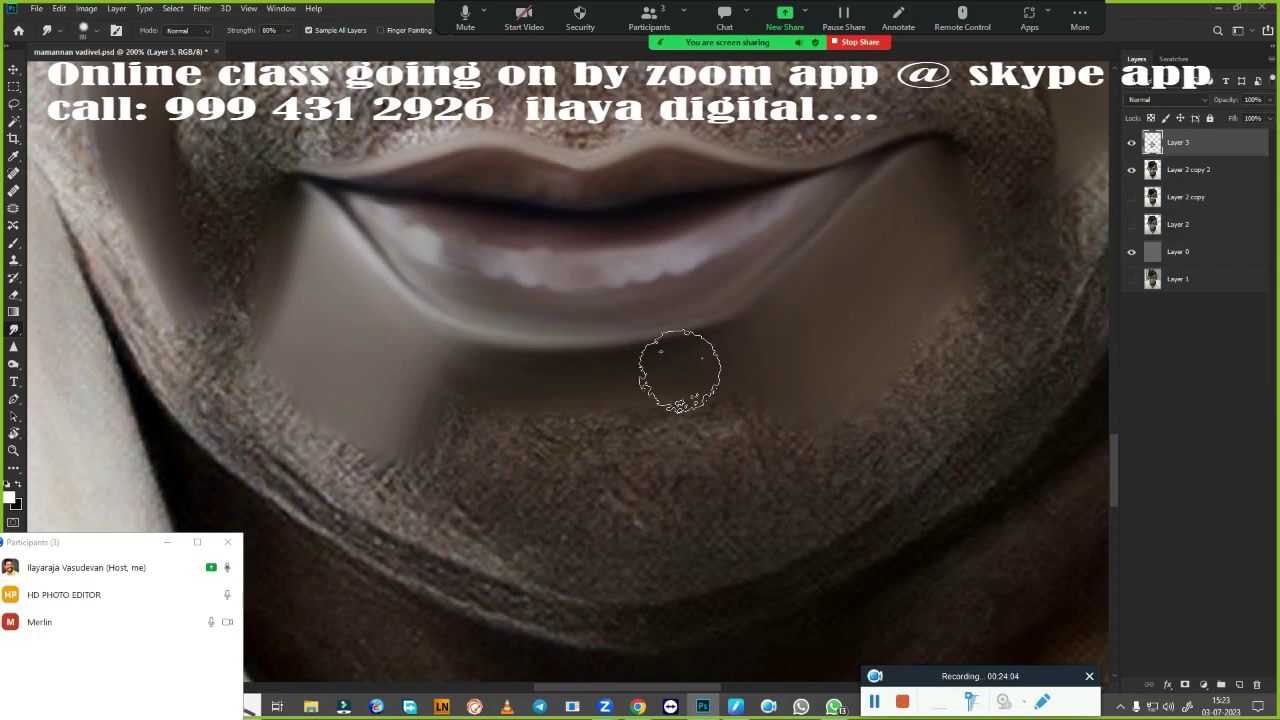
mouse_move(464, 368)
left_mouse_down()
mouse_move(429, 349)
mouse_move(634, 363)
mouse_move(700, 347)
left_mouse_up()
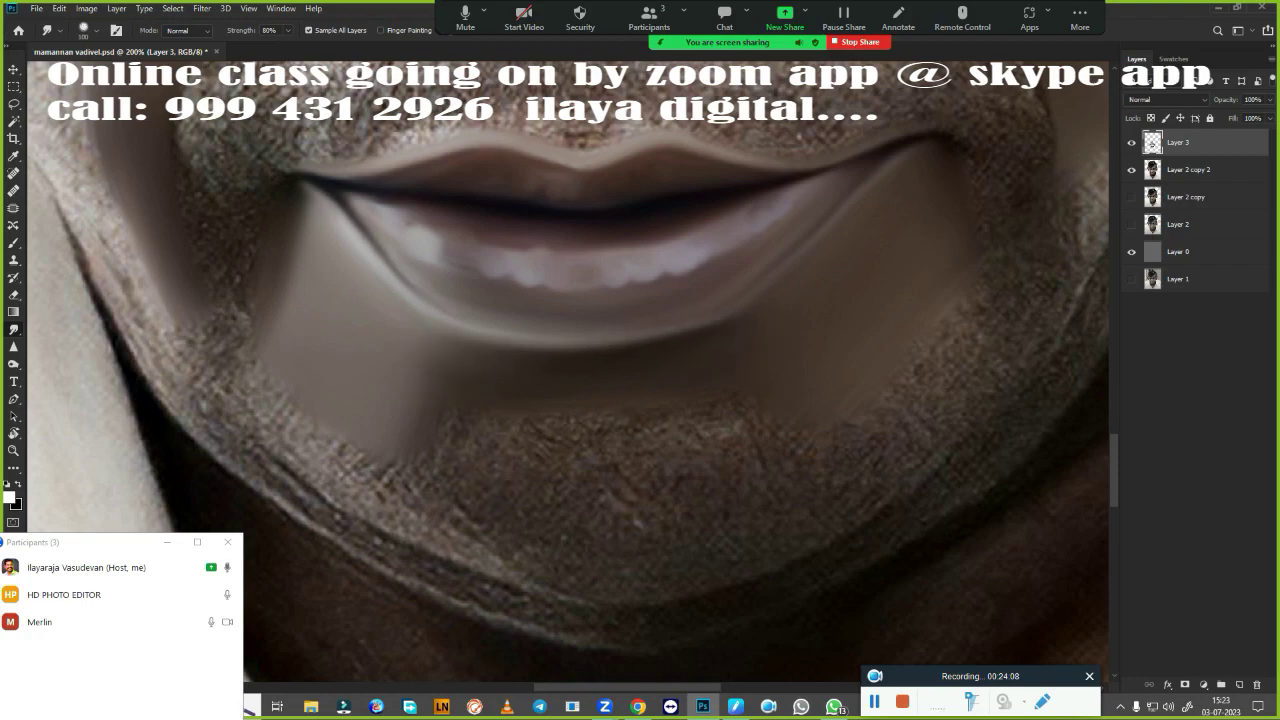
mouse_move(651, 500)
left_mouse_down()
mouse_move(571, 486)
mouse_move(680, 484)
left_mouse_up()
mouse_move(680, 484)
left_mouse_down()
mouse_move(570, 486)
mouse_move(697, 443)
mouse_move(651, 429)
mouse_move(671, 423)
mouse_move(571, 432)
left_mouse_up()
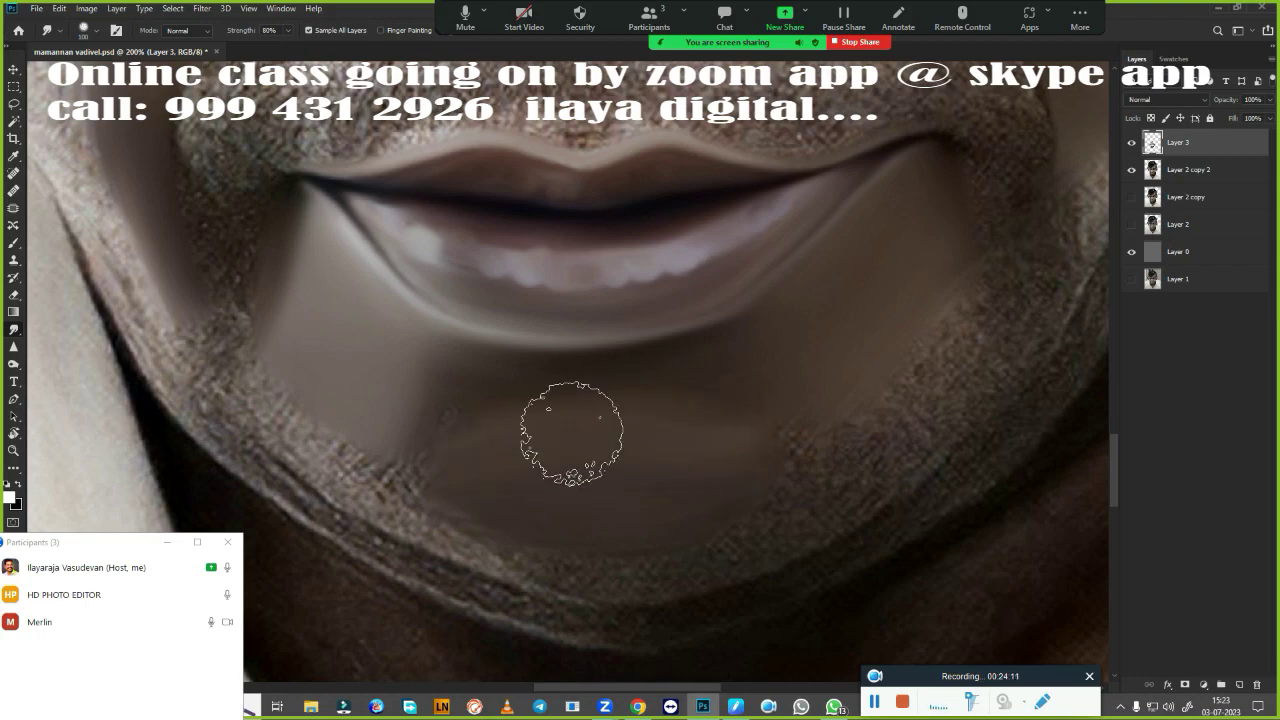
left_click_drag(782, 397, 784, 367)
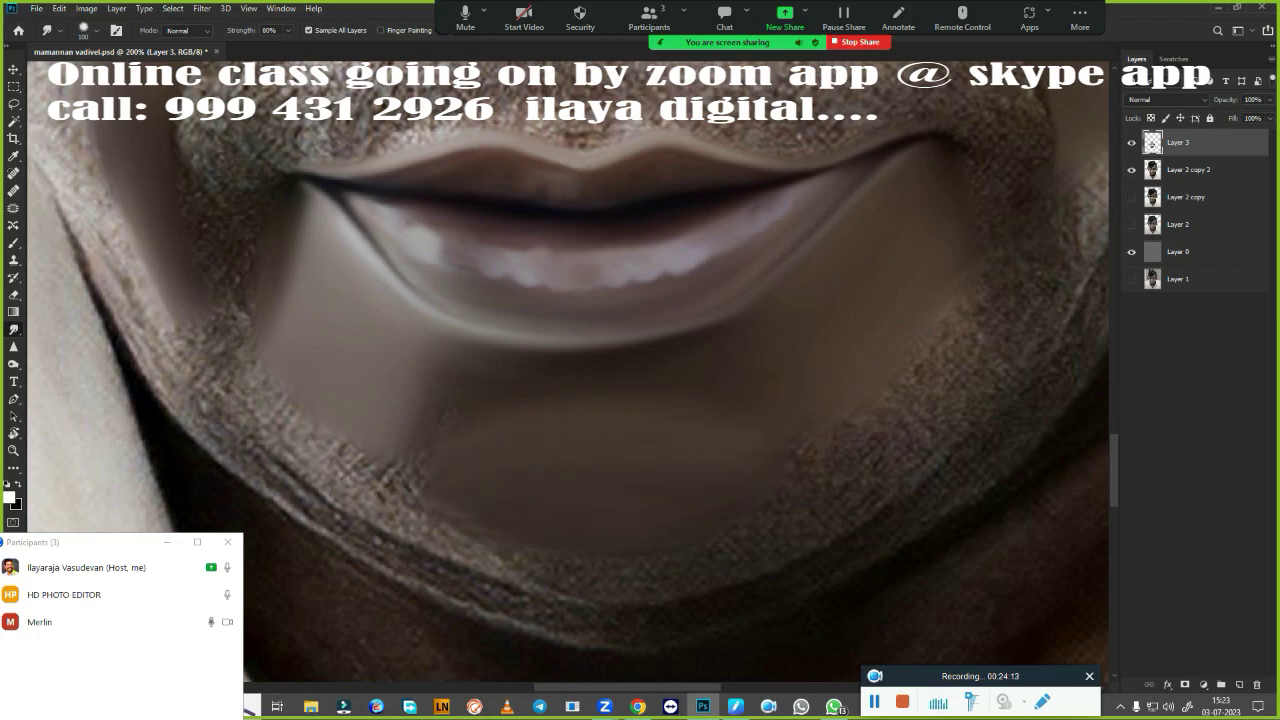
left_click_drag(443, 428, 485, 453)
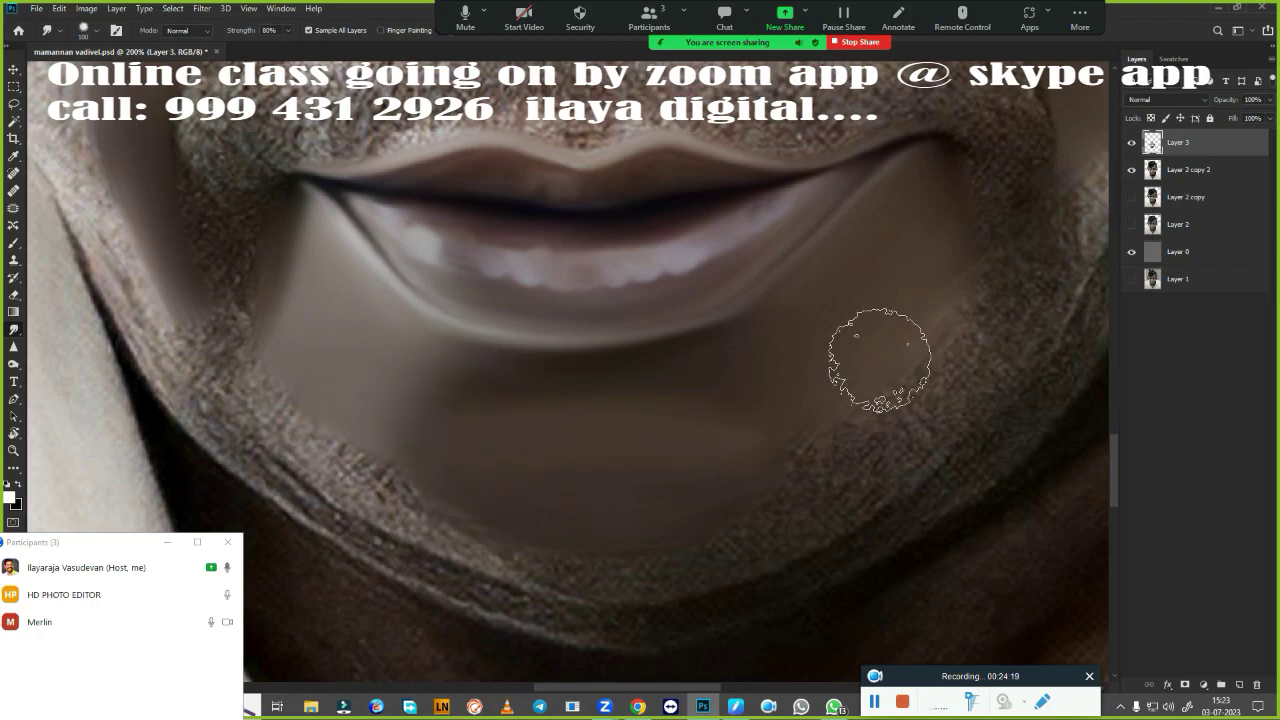
mouse_move(877, 349)
left_mouse_down()
mouse_move(929, 320)
mouse_move(920, 357)
mouse_move(954, 354)
left_mouse_up()
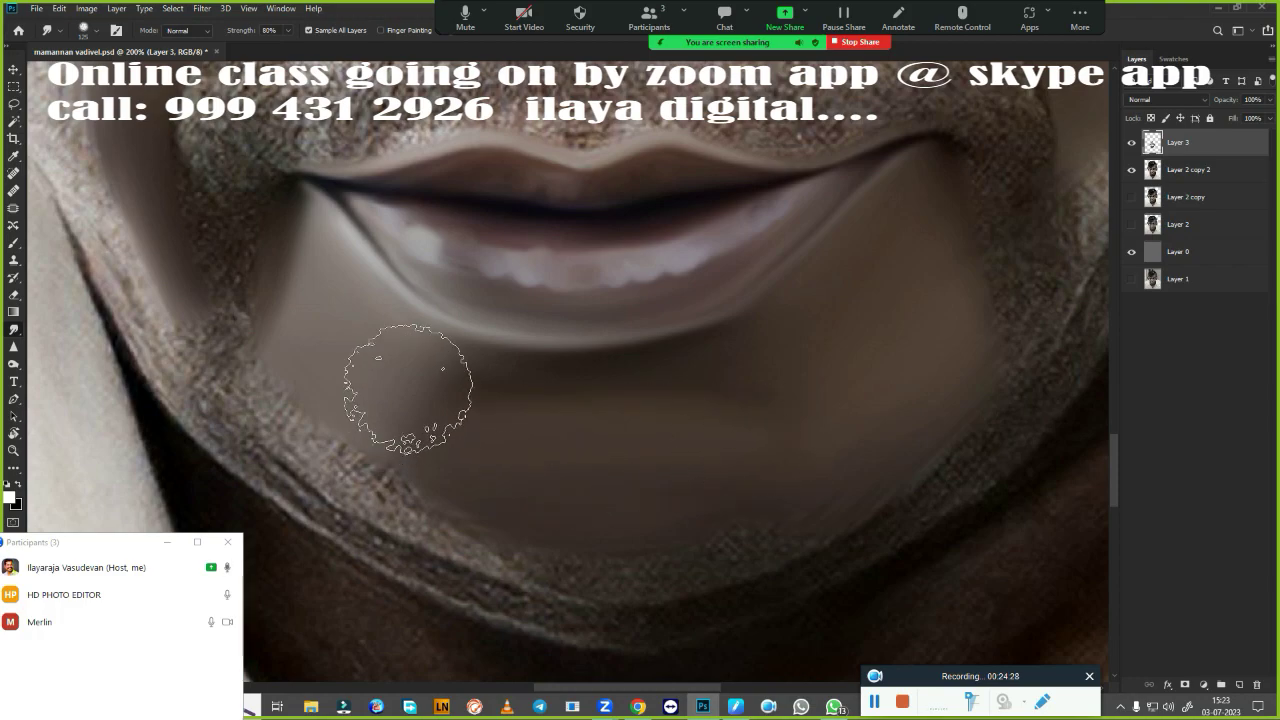
left_click_drag(408, 390, 810, 390)
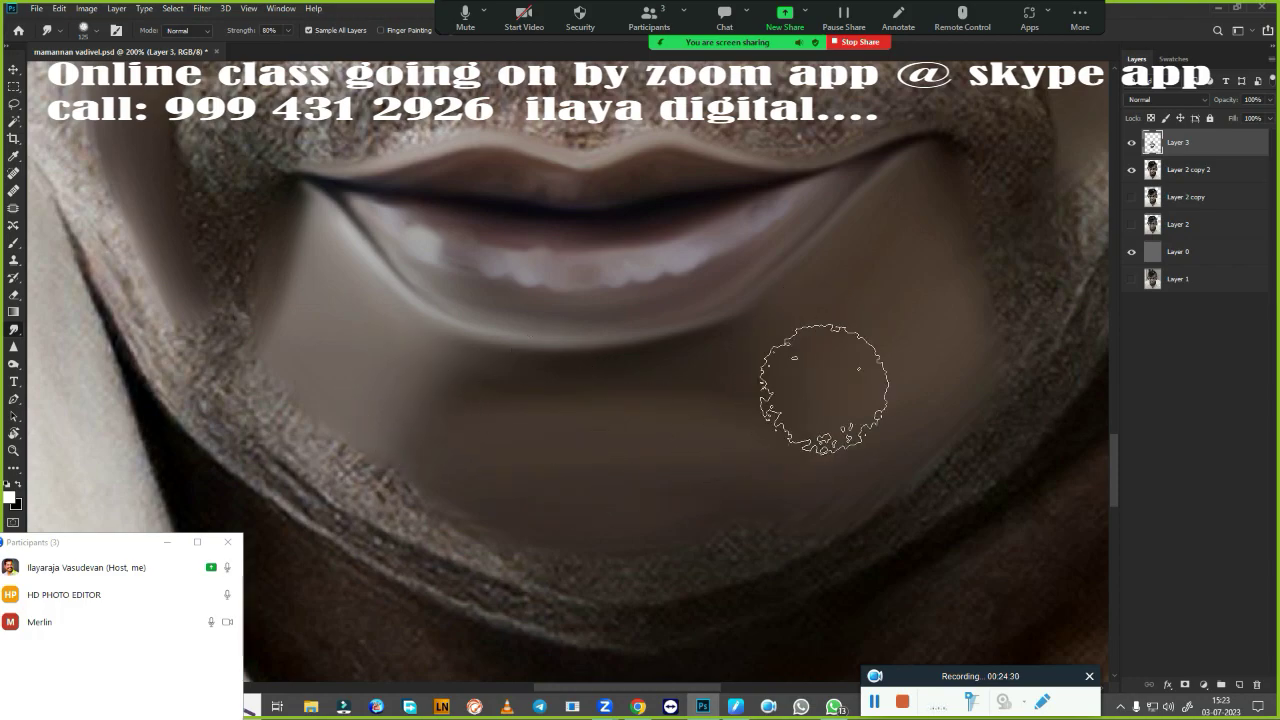
- Blend the left beard edge into the lower-left chin
left_click_drag(350, 468, 286, 337)
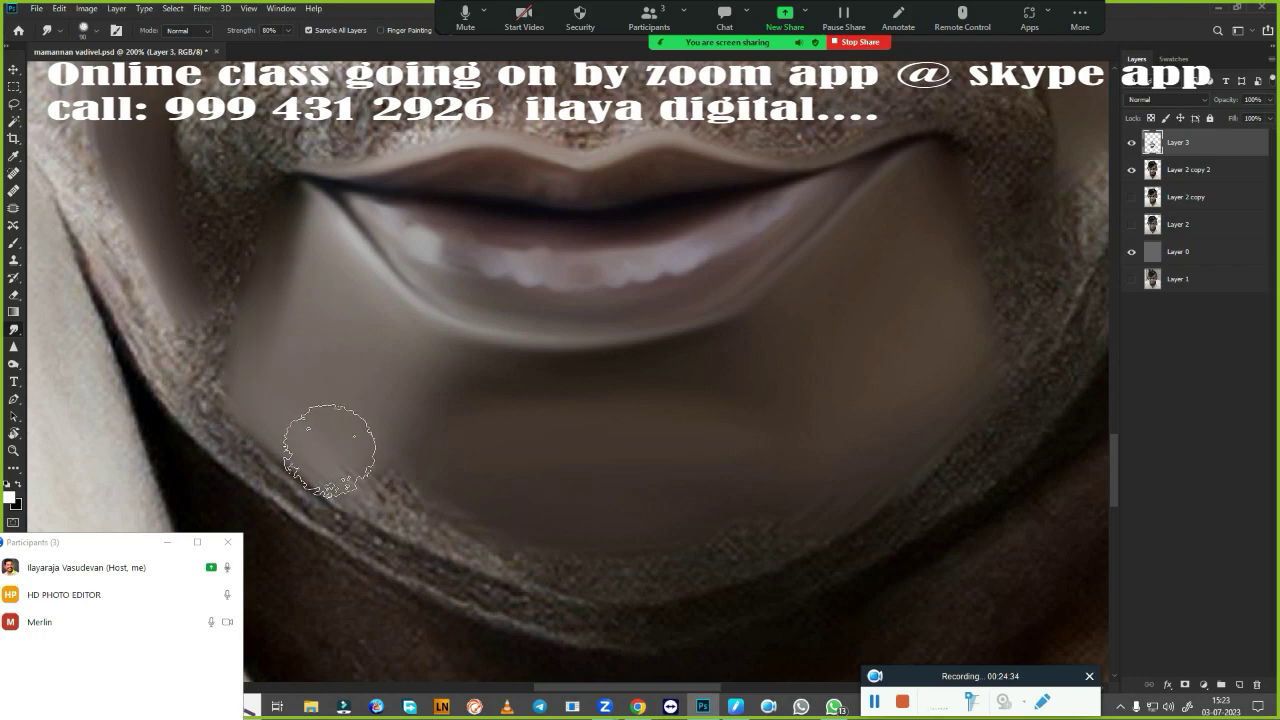
left_click_drag(400, 486, 310, 470)
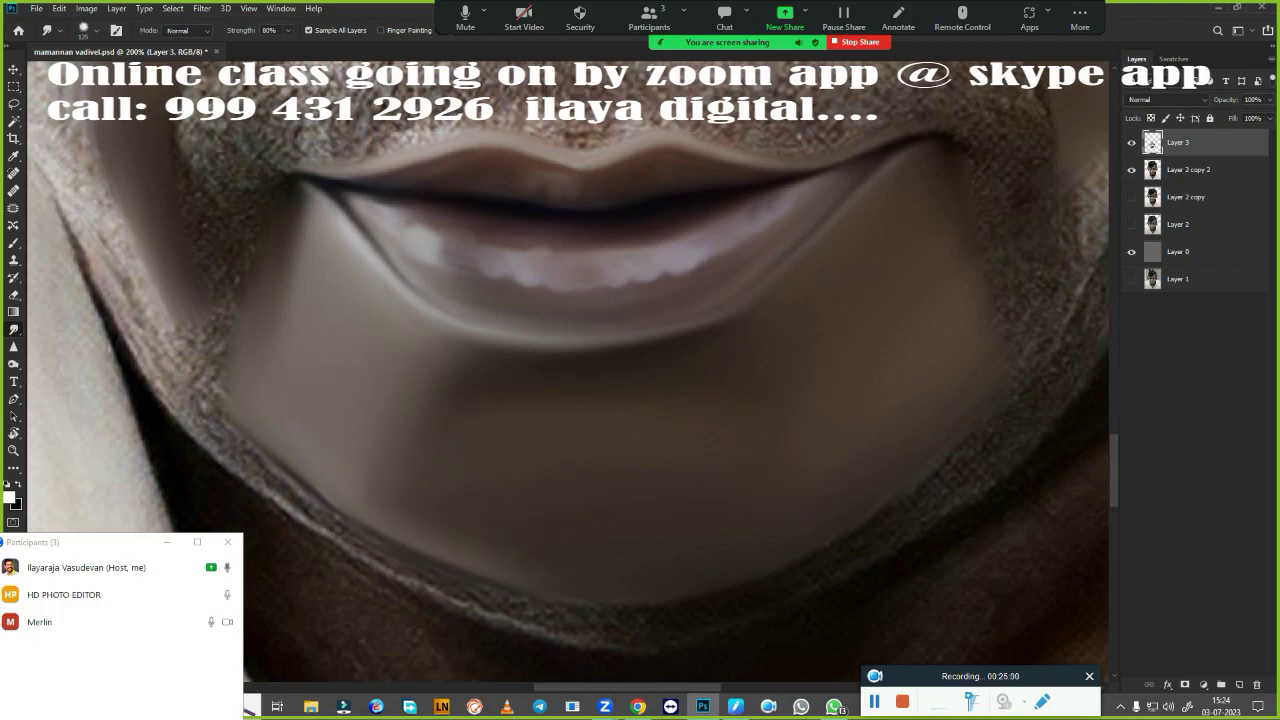
mouse_move(870, 510)
left_mouse_down()
mouse_move(820, 531)
mouse_move(814, 503)
mouse_move(840, 477)
mouse_move(863, 477)
left_mouse_up()
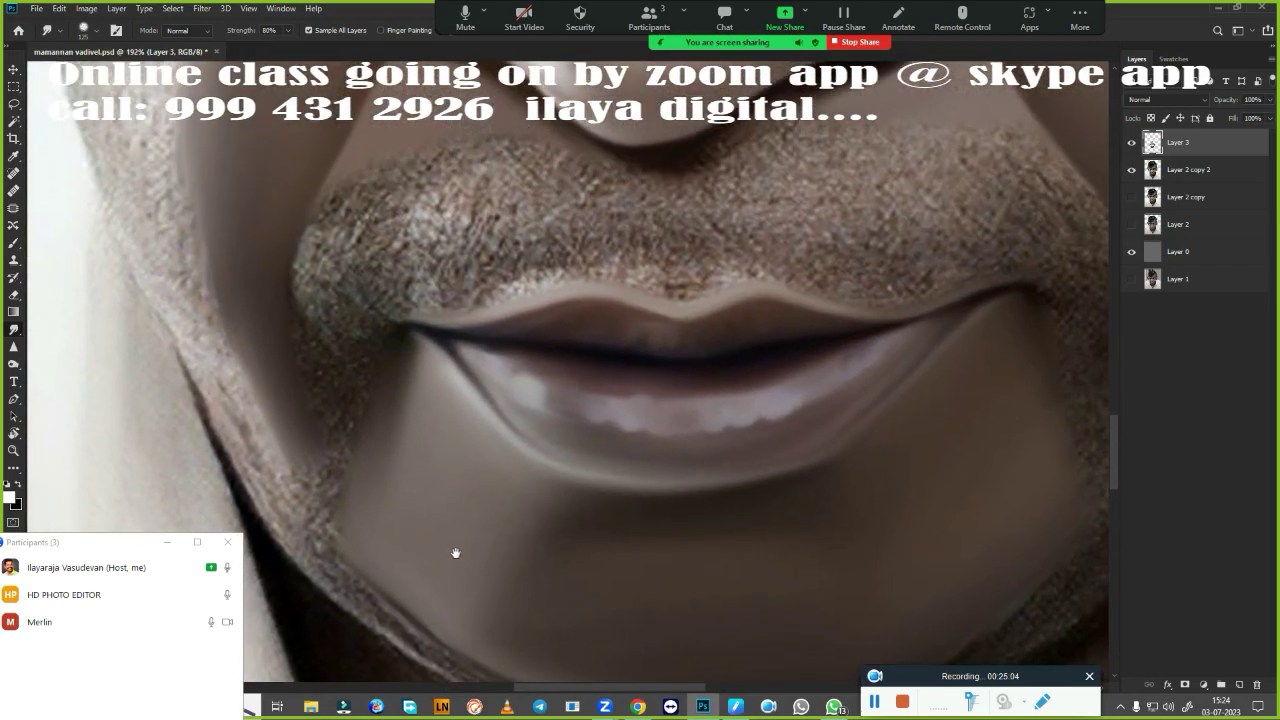
- Zoom in on the lips and smear the moustache texture into soft streaks
mouse_move(457, 551)
left_mouse_down()
mouse_move(763, 486)
mouse_move(760, 343)
mouse_move(740, 396)
mouse_move(700, 400)
mouse_move(775, 415)
left_mouse_up()
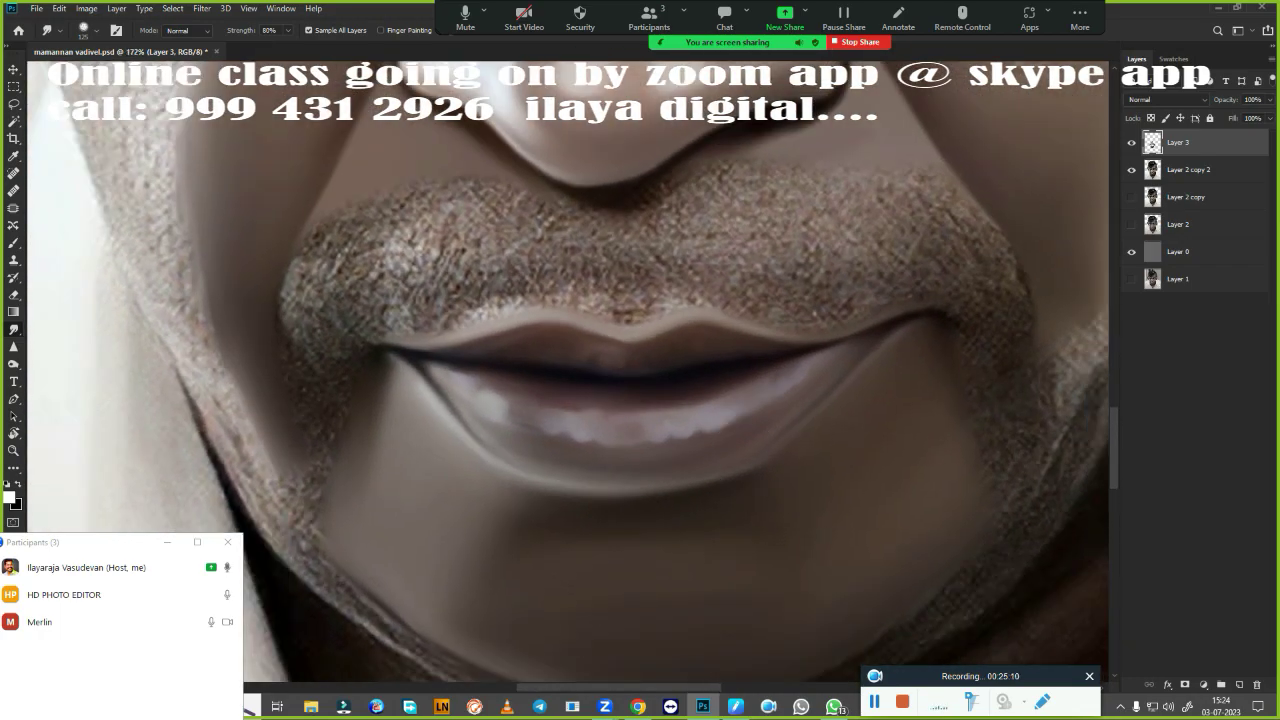
scroll(777, 435, "up", 2)
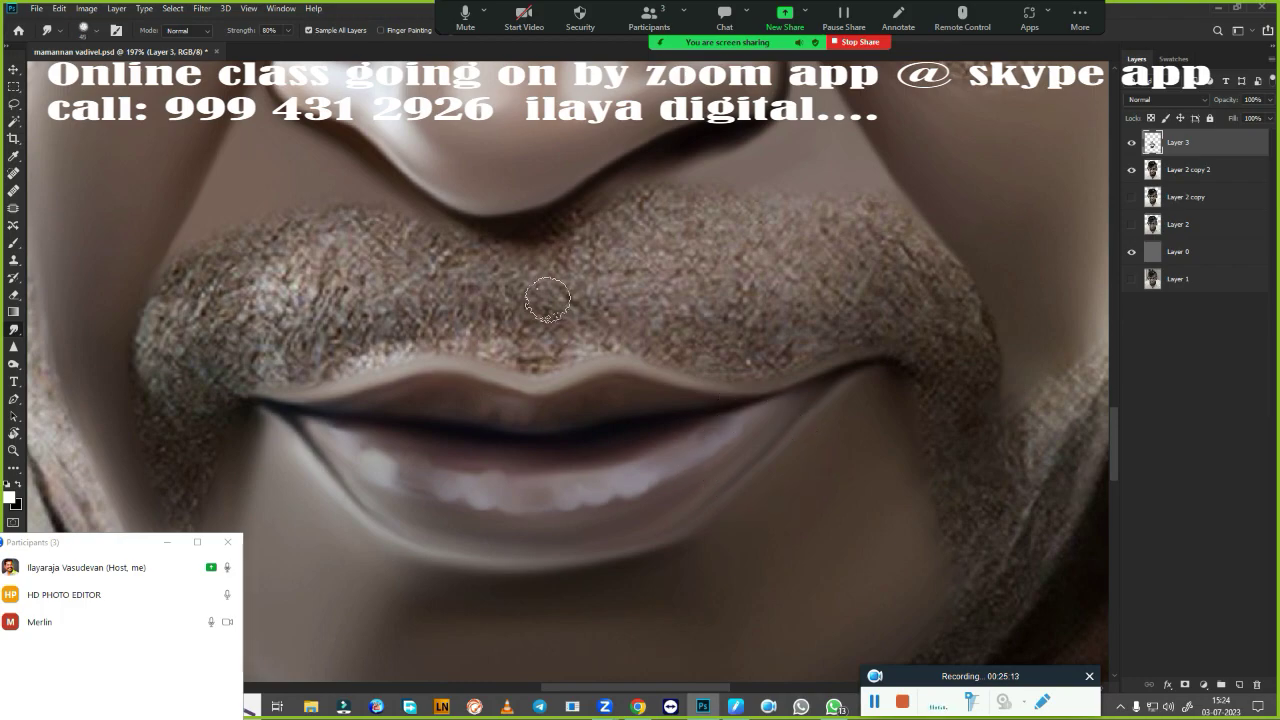
mouse_move(548, 306)
left_mouse_down()
mouse_move(547, 290)
mouse_move(609, 319)
left_mouse_up()
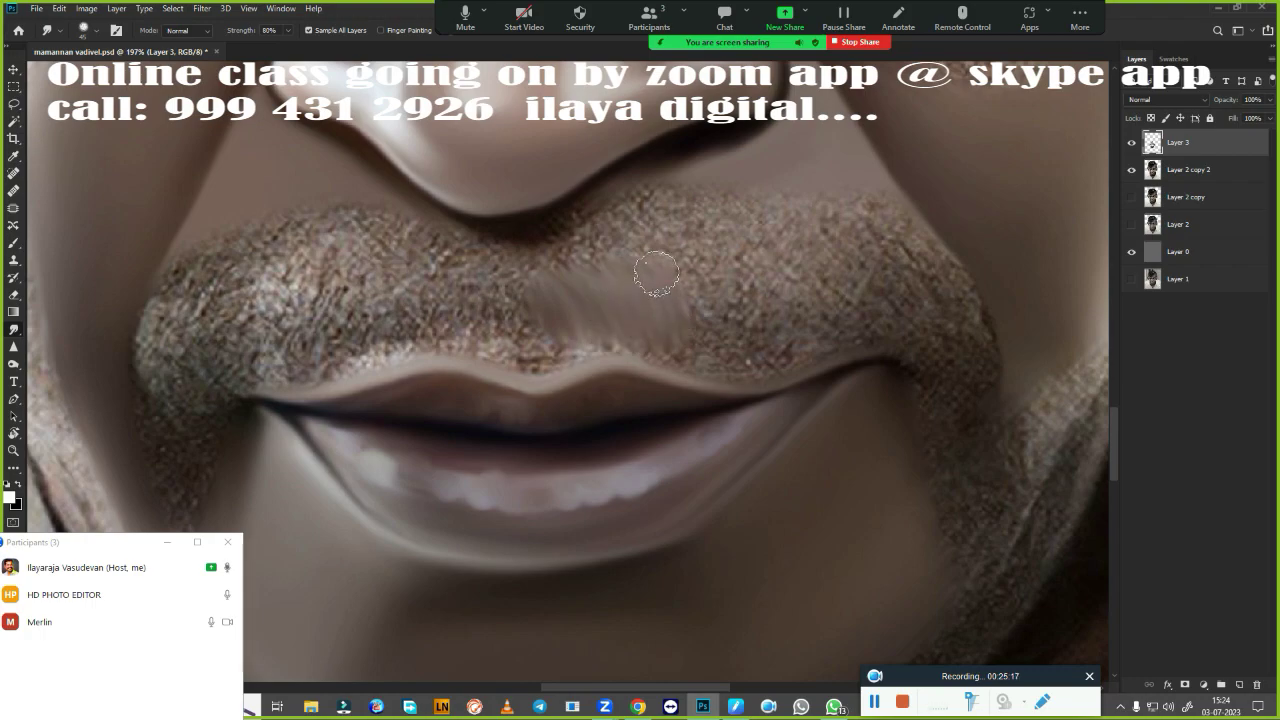
mouse_move(700, 296)
left_mouse_down()
mouse_move(759, 320)
mouse_move(849, 271)
mouse_move(896, 315)
left_mouse_up()
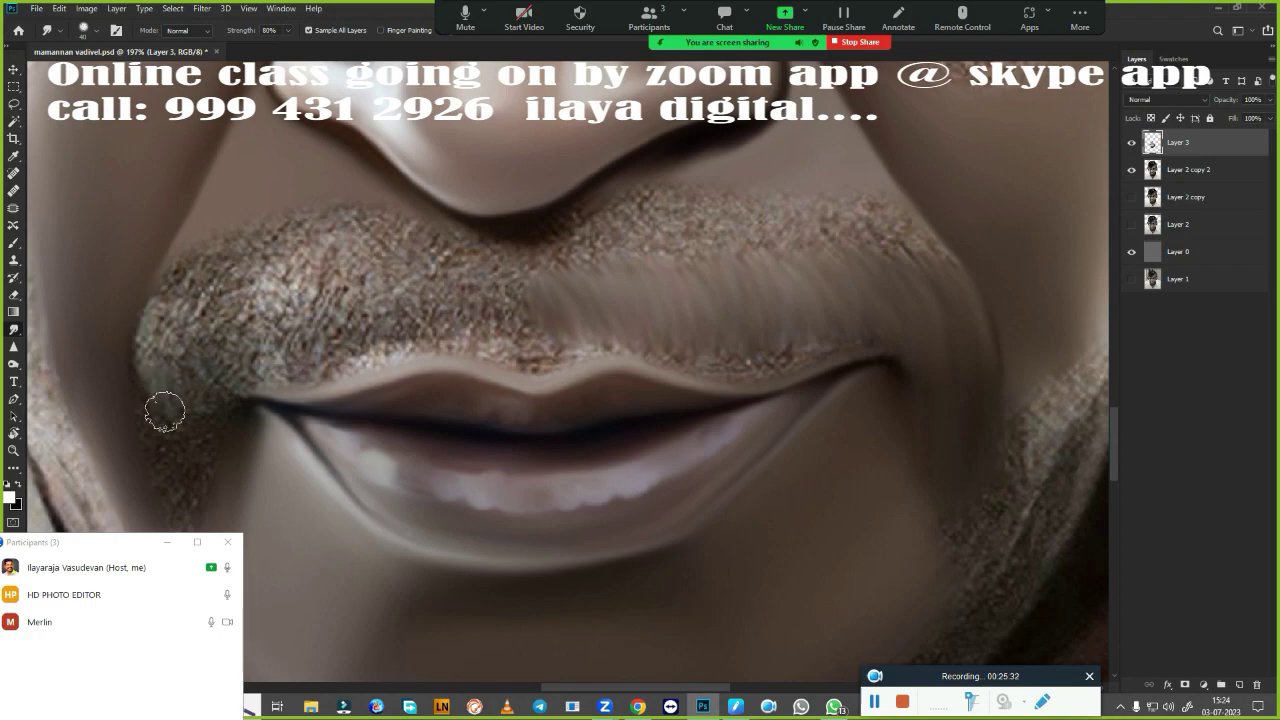
mouse_move(192, 394)
left_mouse_down()
mouse_move(278, 305)
mouse_move(363, 265)
left_mouse_up()
mouse_move(356, 340)
left_mouse_down()
mouse_move(395, 300)
mouse_move(420, 310)
mouse_move(446, 278)
left_mouse_up()
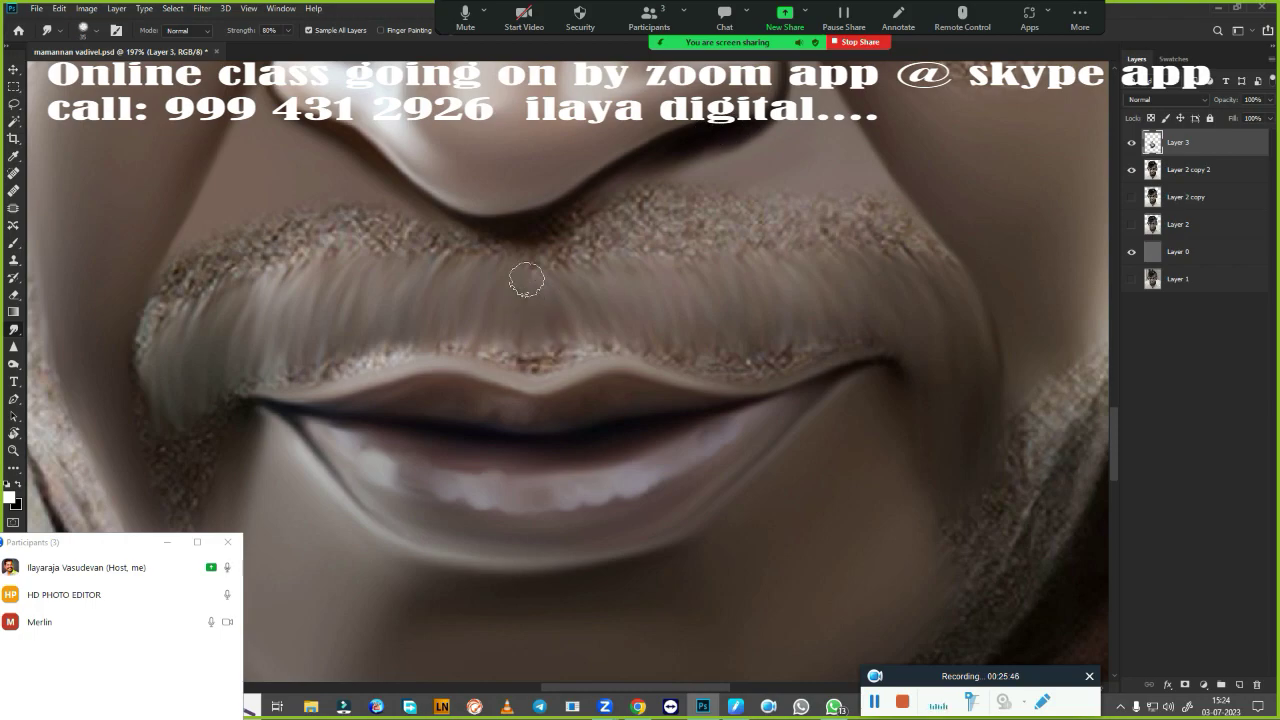
- Smudge the moustache's centre strands and the speckled upper-lip edge smooth
scroll(690, 475, "up", 1)
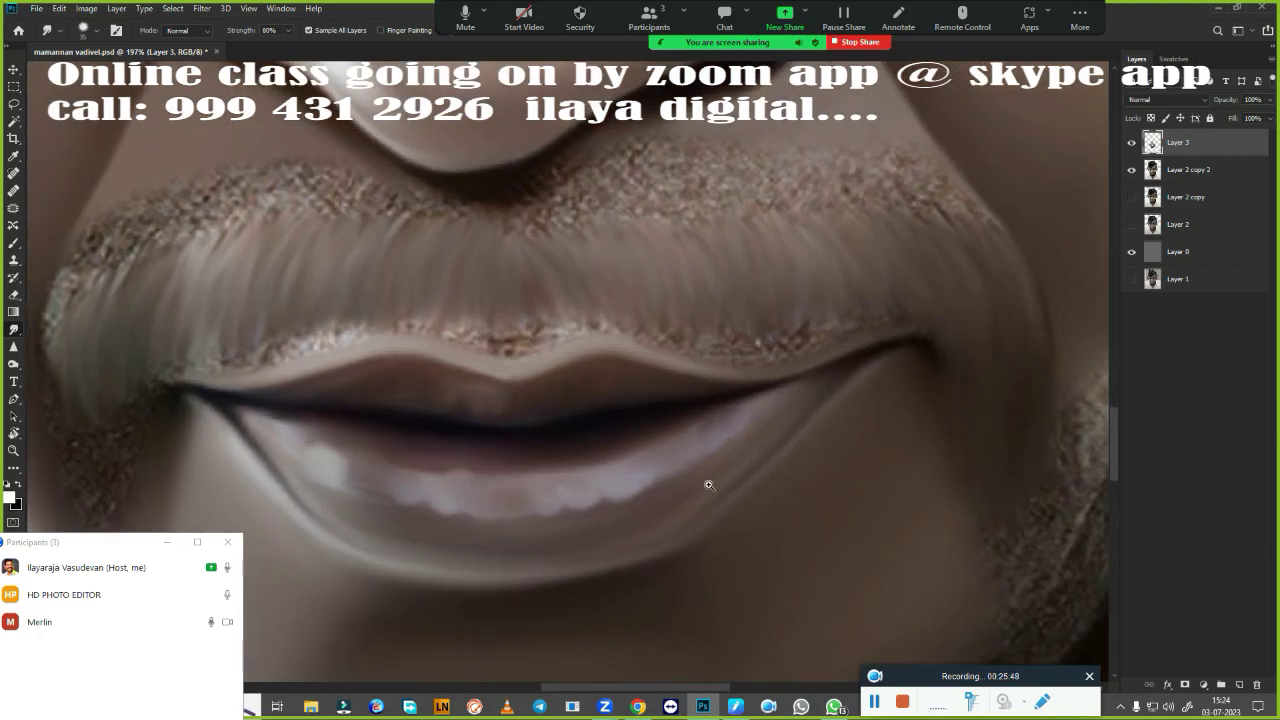
scroll(709, 486, "up", 1)
scroll(837, 523, "up", 1)
scroll(723, 460, "up", 1)
scroll(737, 467, "up", 2)
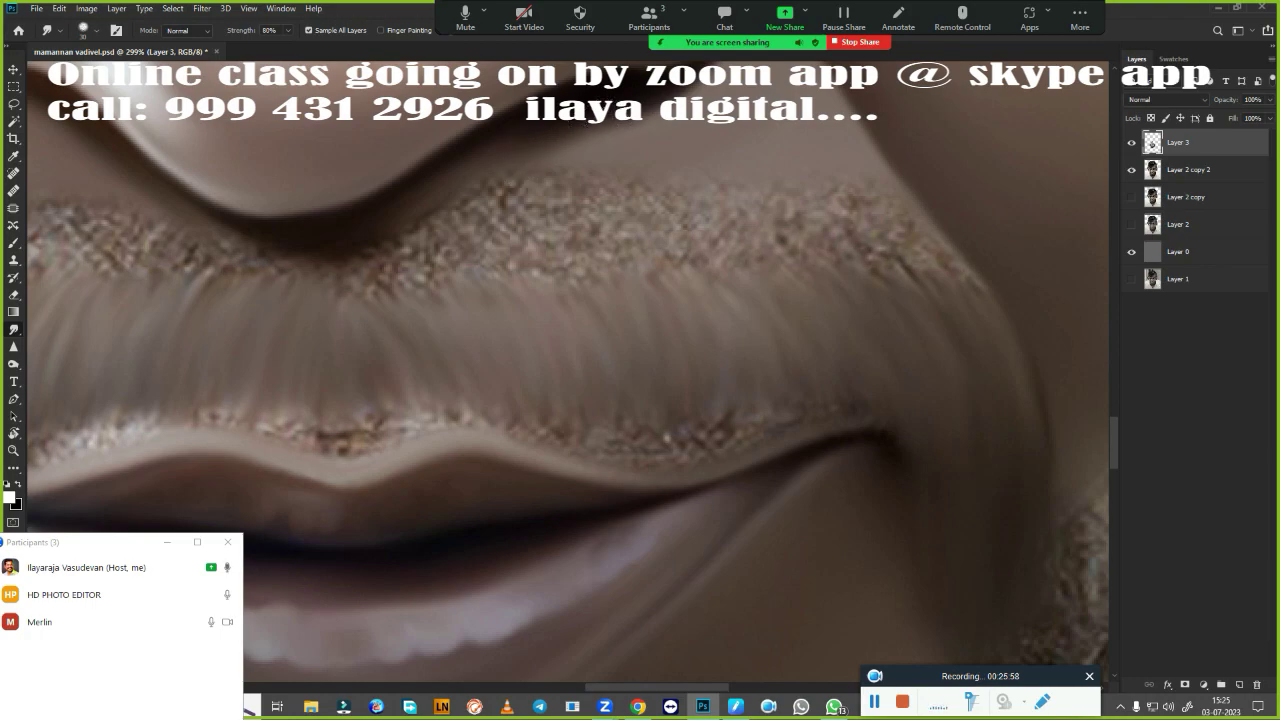
mouse_move(354, 251)
left_mouse_down()
mouse_move(455, 297)
mouse_move(486, 223)
mouse_move(606, 266)
mouse_move(640, 257)
mouse_move(711, 157)
mouse_move(975, 301)
left_mouse_up()
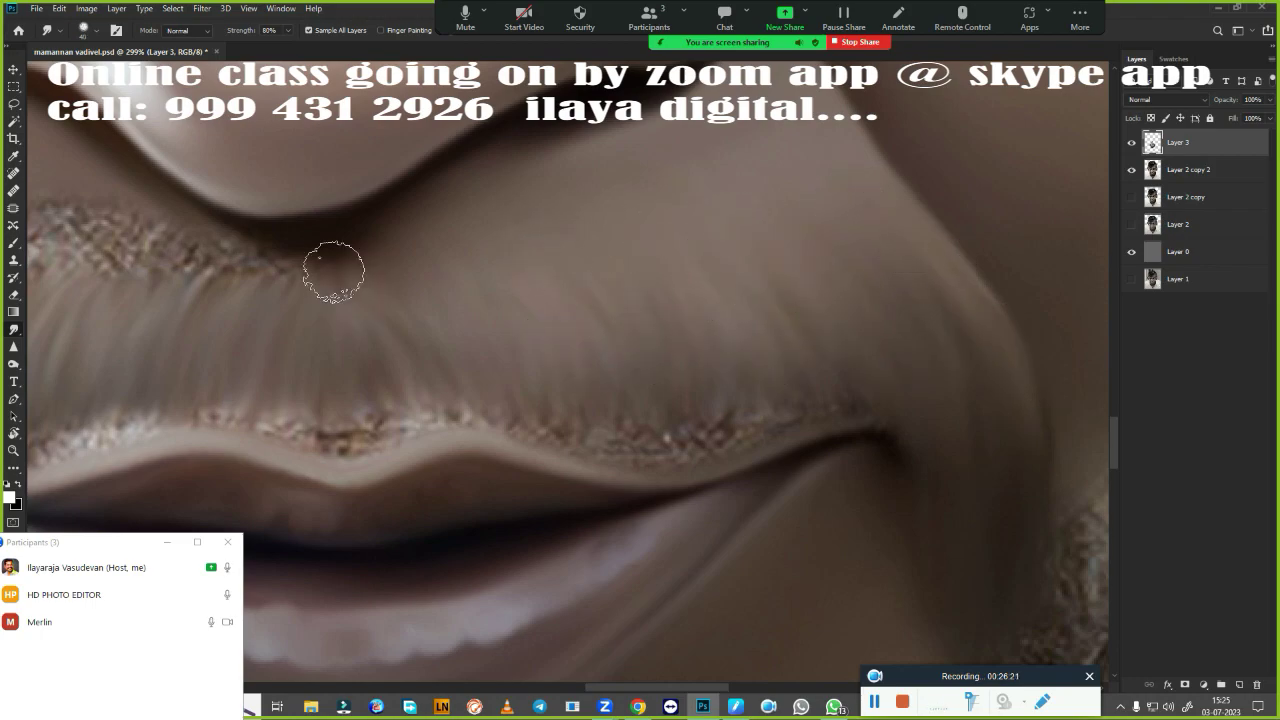
left_click_drag(350, 418, 436, 410)
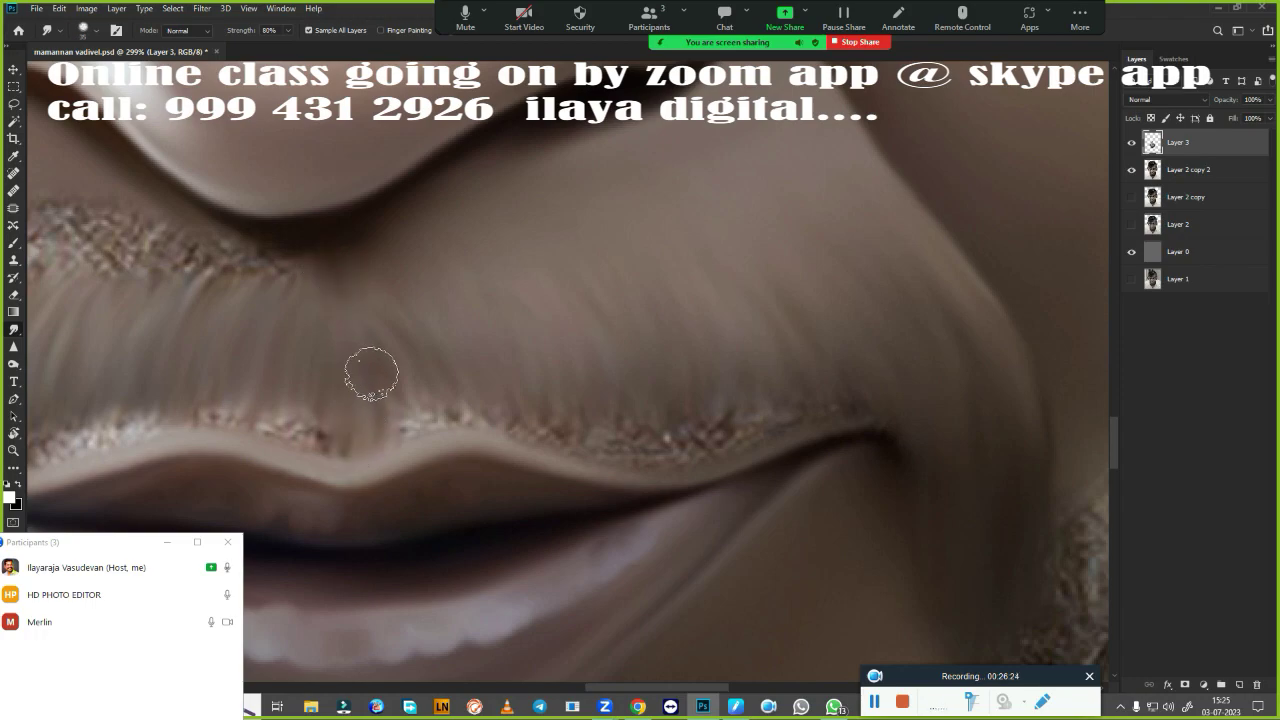
mouse_move(467, 360)
left_mouse_down()
mouse_move(672, 458)
mouse_move(680, 374)
mouse_move(736, 415)
mouse_move(777, 366)
mouse_move(834, 397)
mouse_move(863, 371)
left_mouse_up()
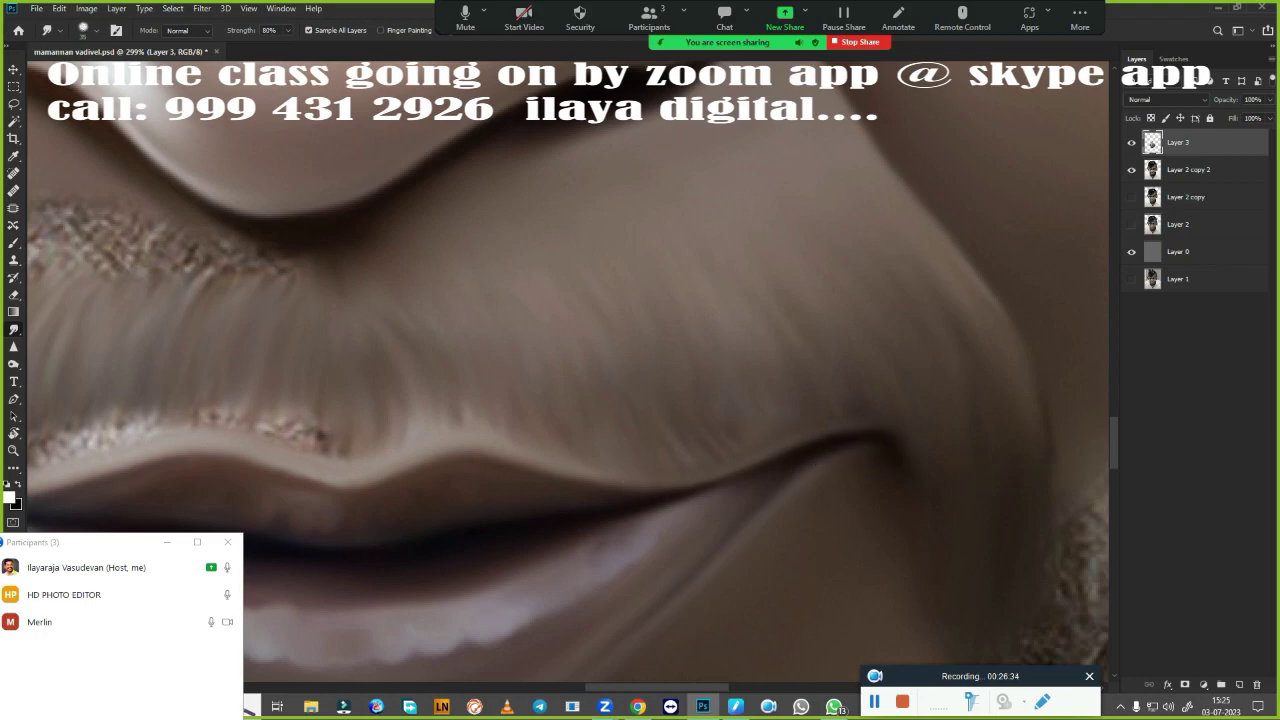
scroll(922, 495, "down", 3)
scroll(880, 492, "down", 2)
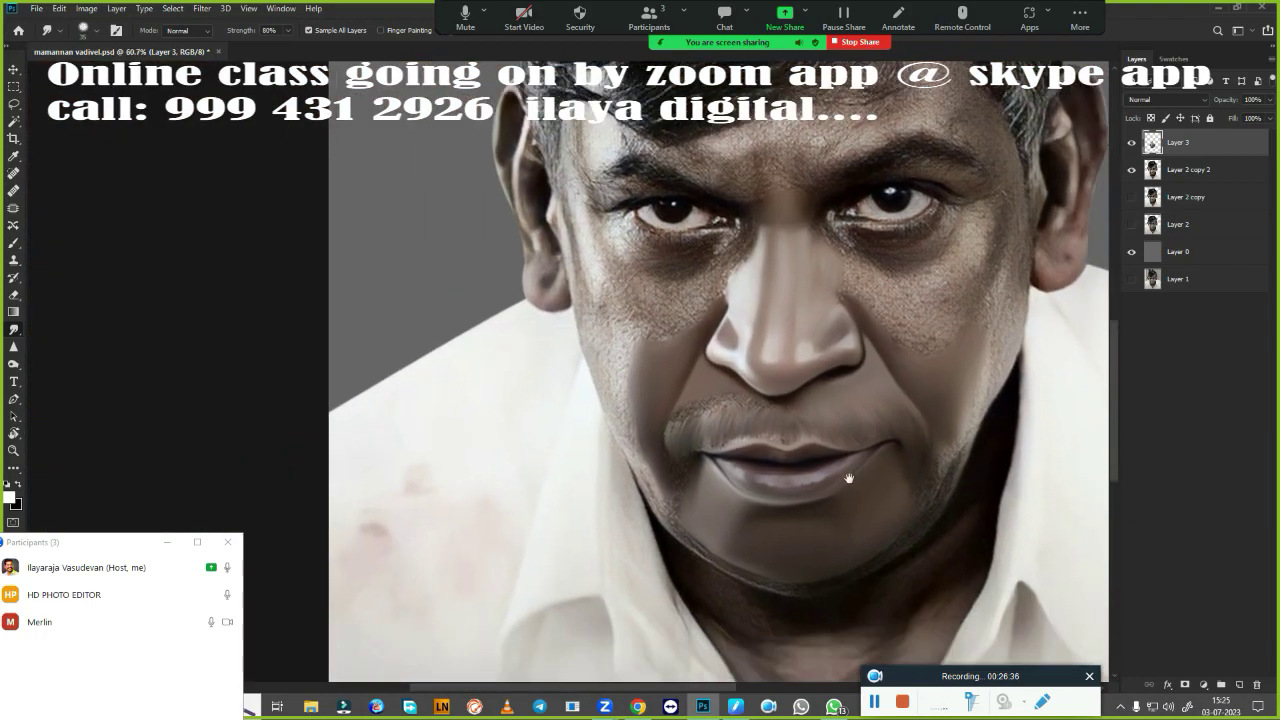
scroll(840, 489, "down", 1)
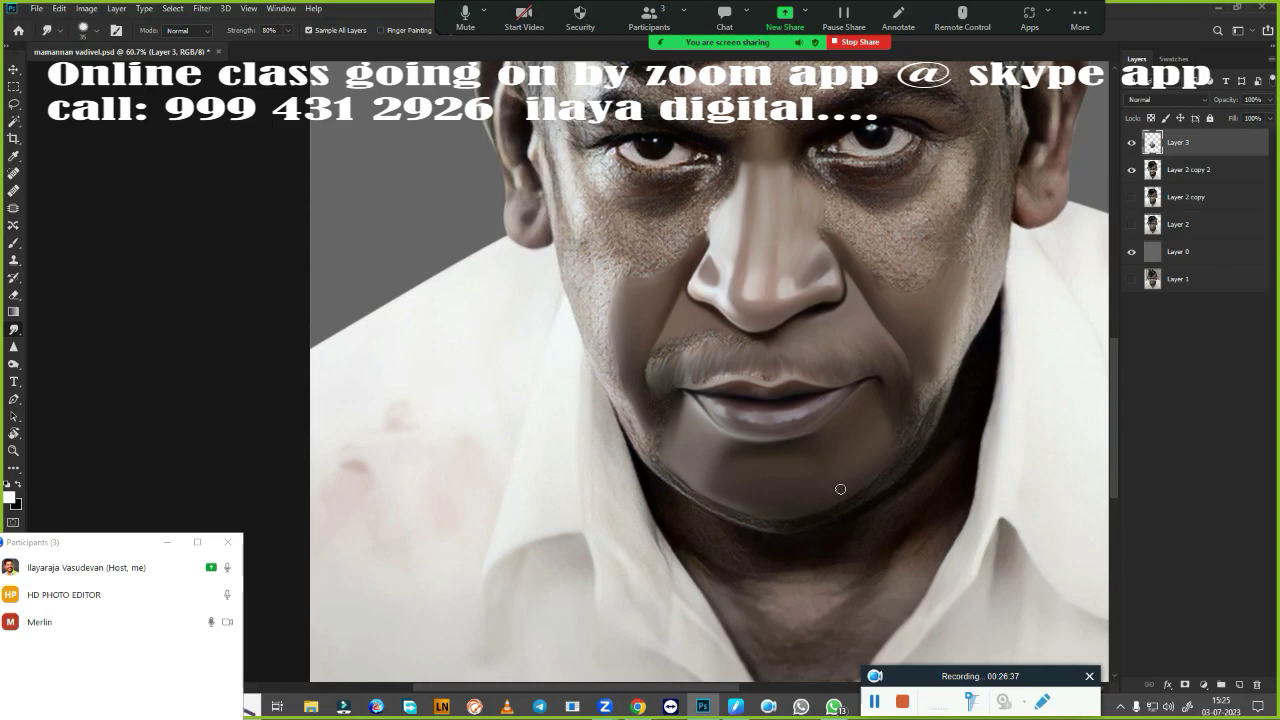
scroll(830, 507, "up", 2)
scroll(883, 508, "up", 1)
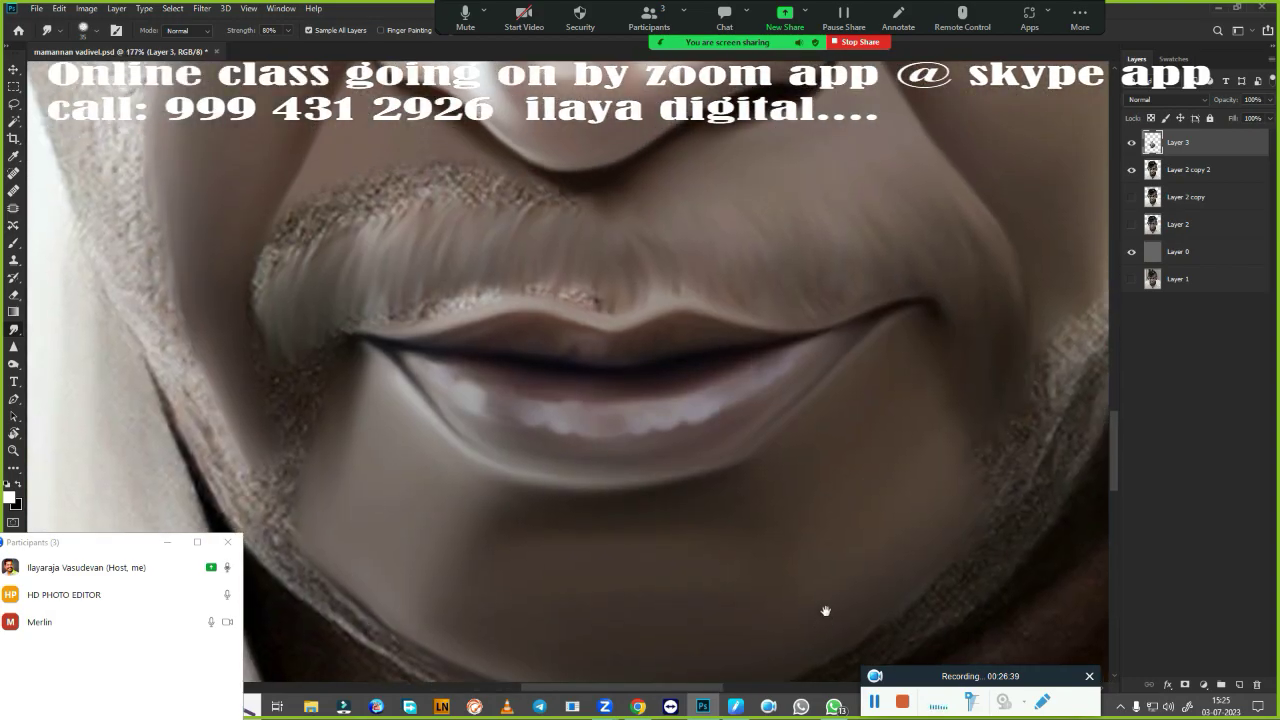
scroll(826, 608, "down", 5)
scroll(731, 570, "up", 3)
scroll(806, 586, "up", 1)
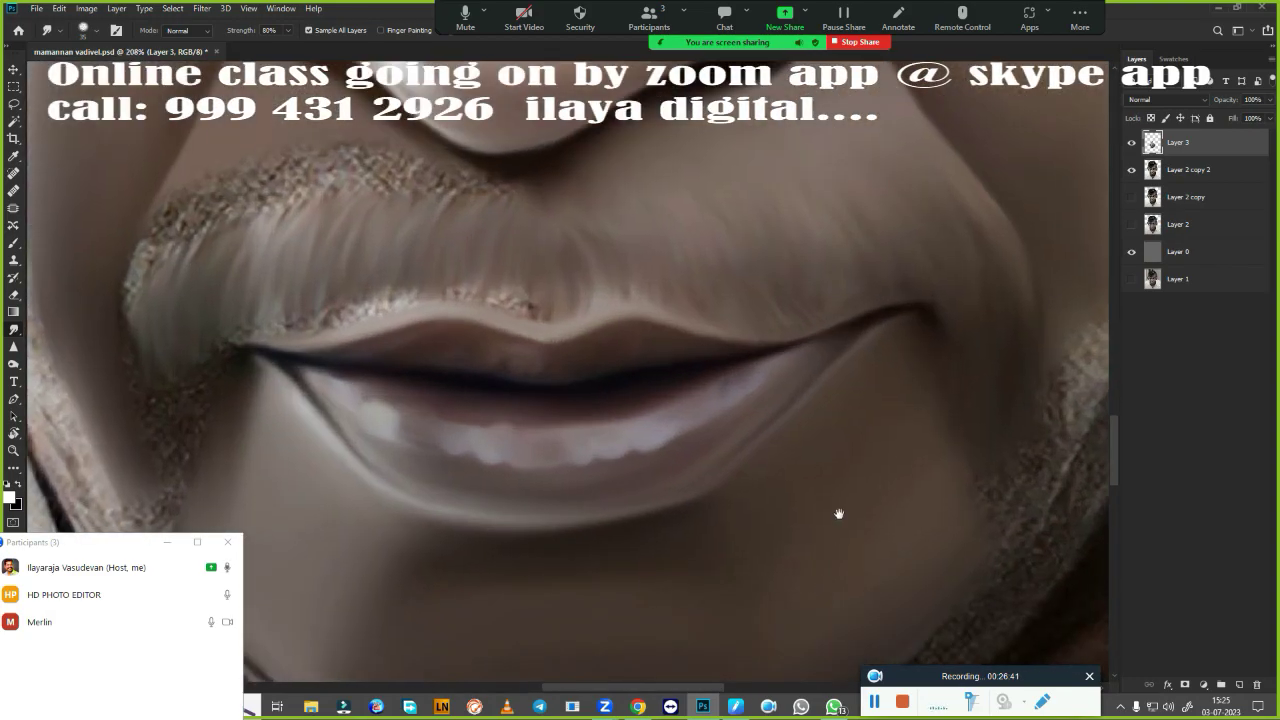
scroll(837, 514, "down", 1)
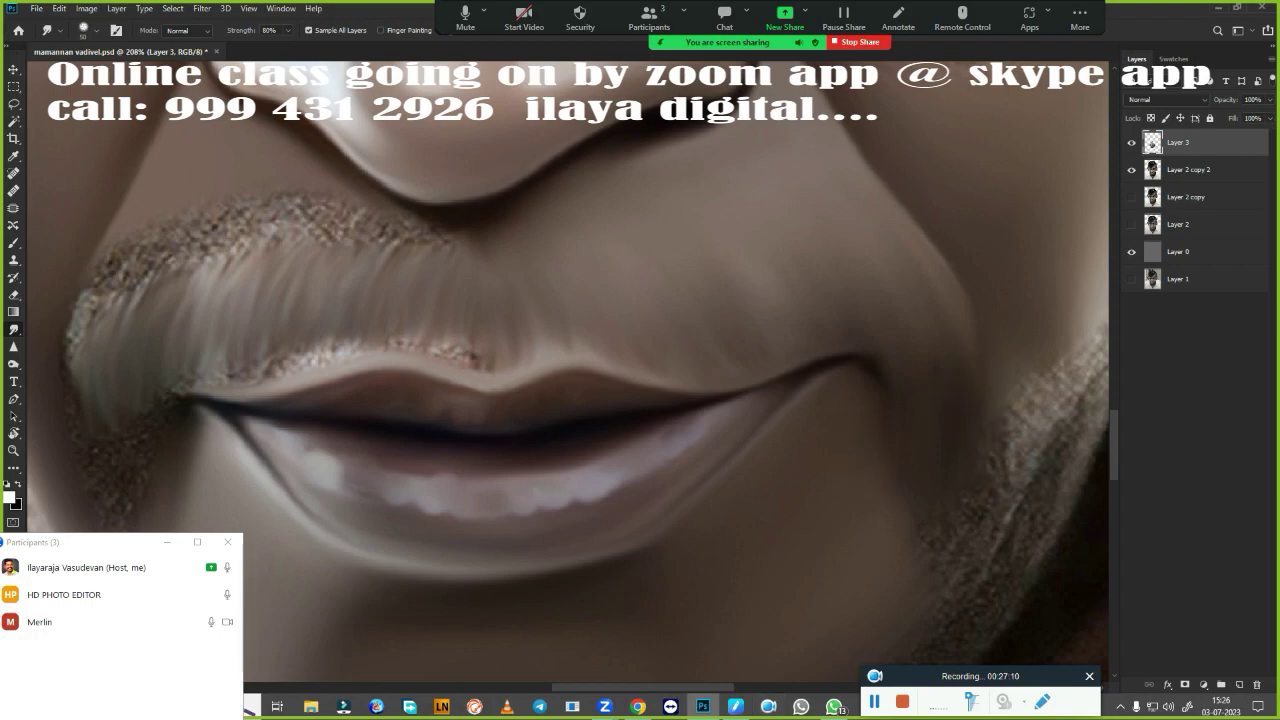
- Smooth the moustache's left edge streaks and the speckles along the upper lip line
mouse_move(781, 567)
left_mouse_down()
mouse_move(866, 484)
mouse_move(794, 449)
mouse_move(900, 497)
mouse_move(743, 466)
mouse_move(795, 531)
left_mouse_up()
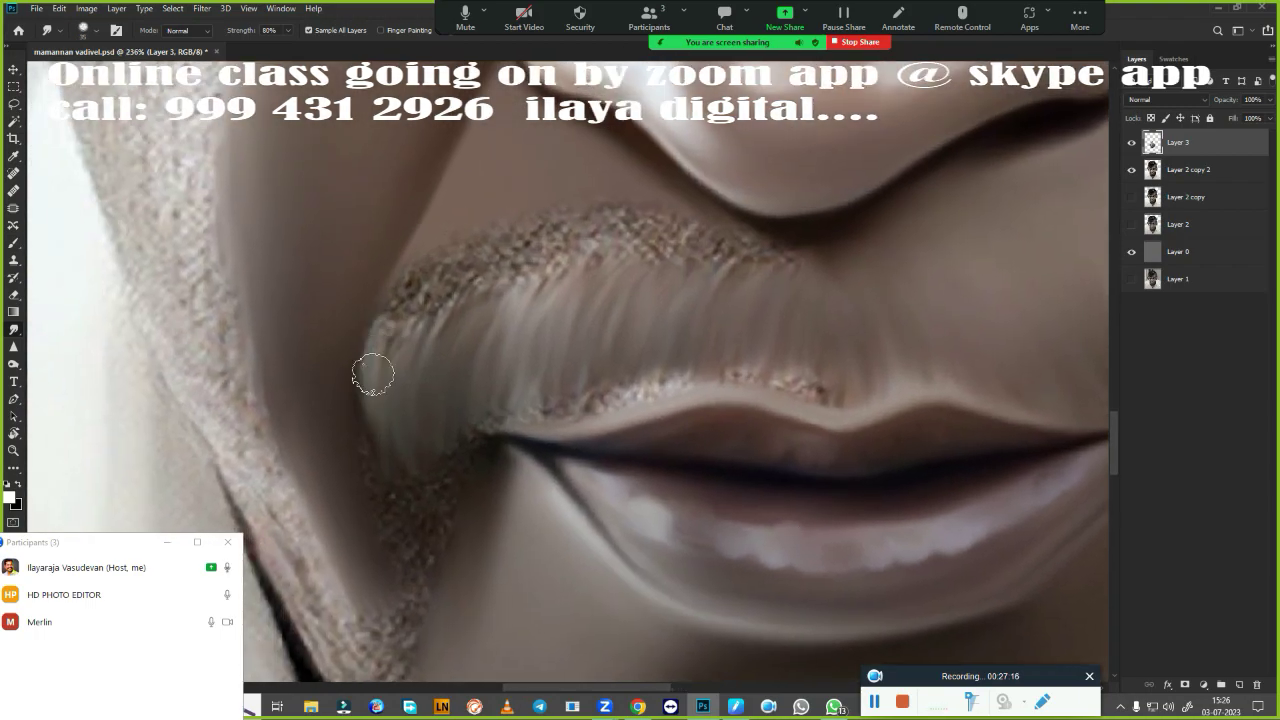
mouse_move(373, 375)
left_mouse_down()
mouse_move(383, 460)
mouse_move(400, 334)
mouse_move(557, 177)
mouse_move(643, 251)
mouse_move(742, 240)
left_mouse_up()
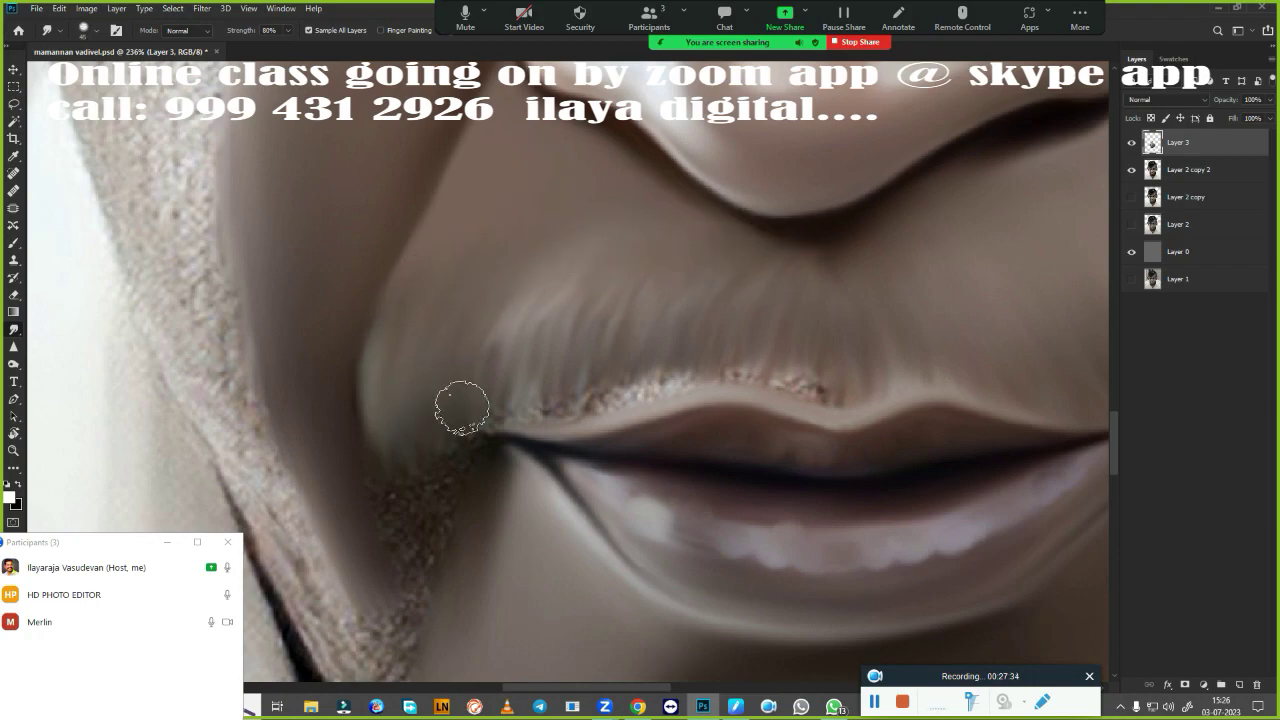
left_click_drag(460, 403, 670, 278)
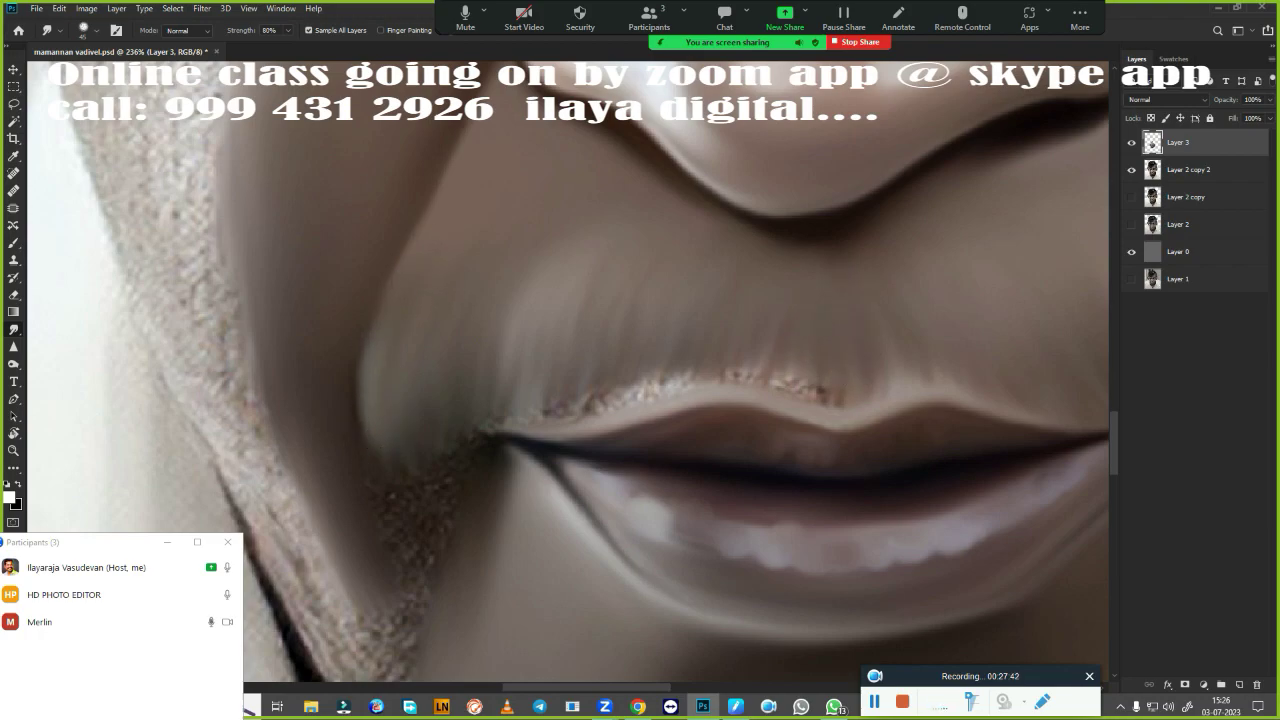
scroll(563, 457, "down", 5)
scroll(563, 457, "up", 5)
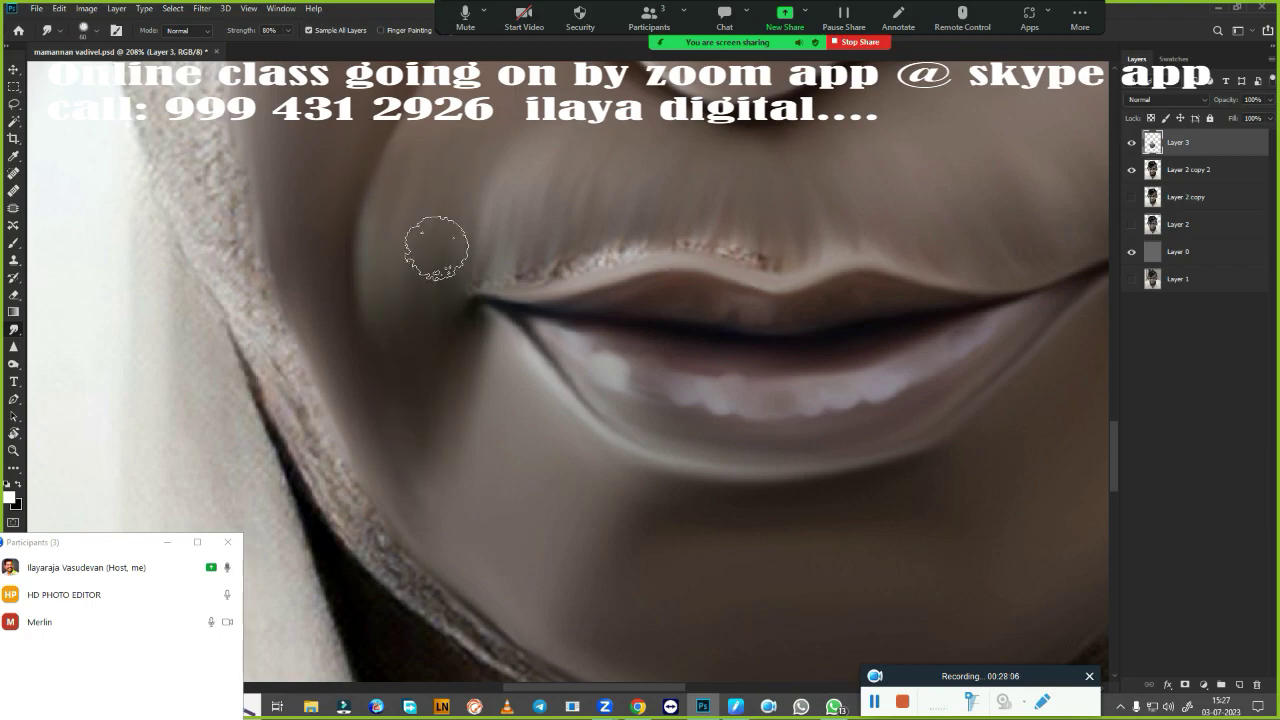
scroll(690, 170, "up", 3)
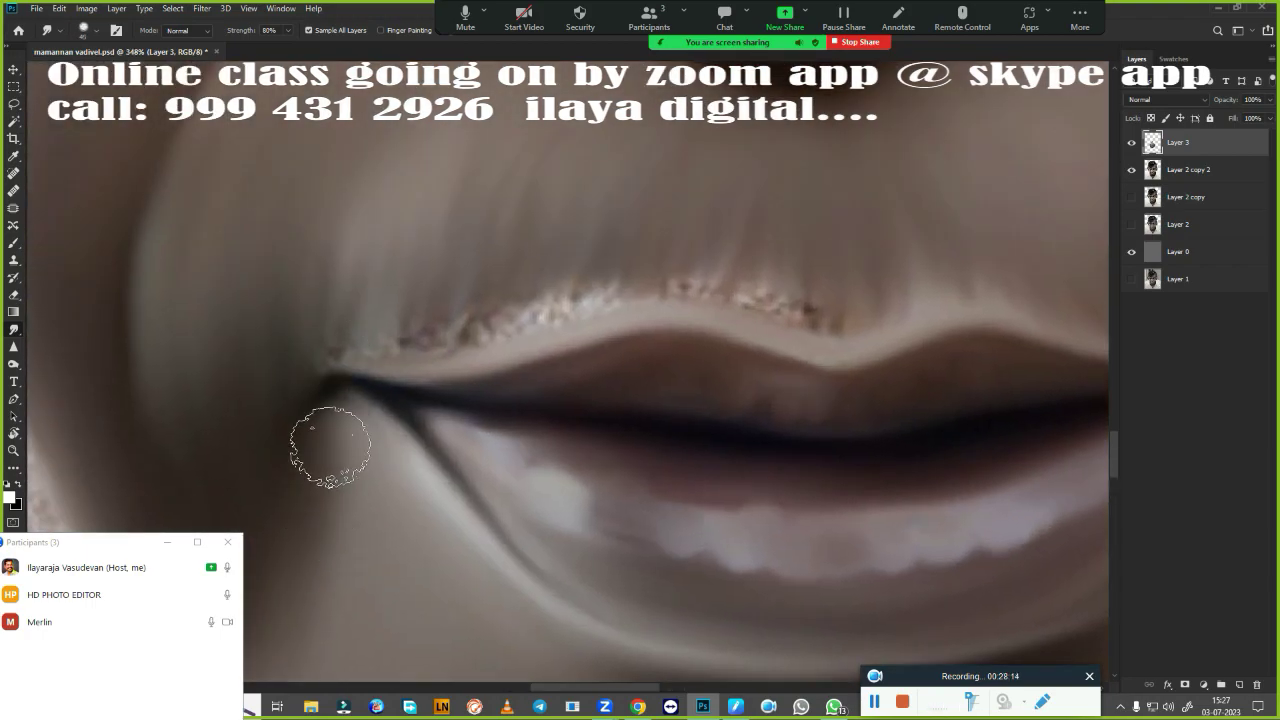
mouse_move(329, 443)
left_mouse_down()
mouse_move(386, 329)
mouse_move(500, 323)
mouse_move(687, 226)
mouse_move(808, 308)
left_mouse_up()
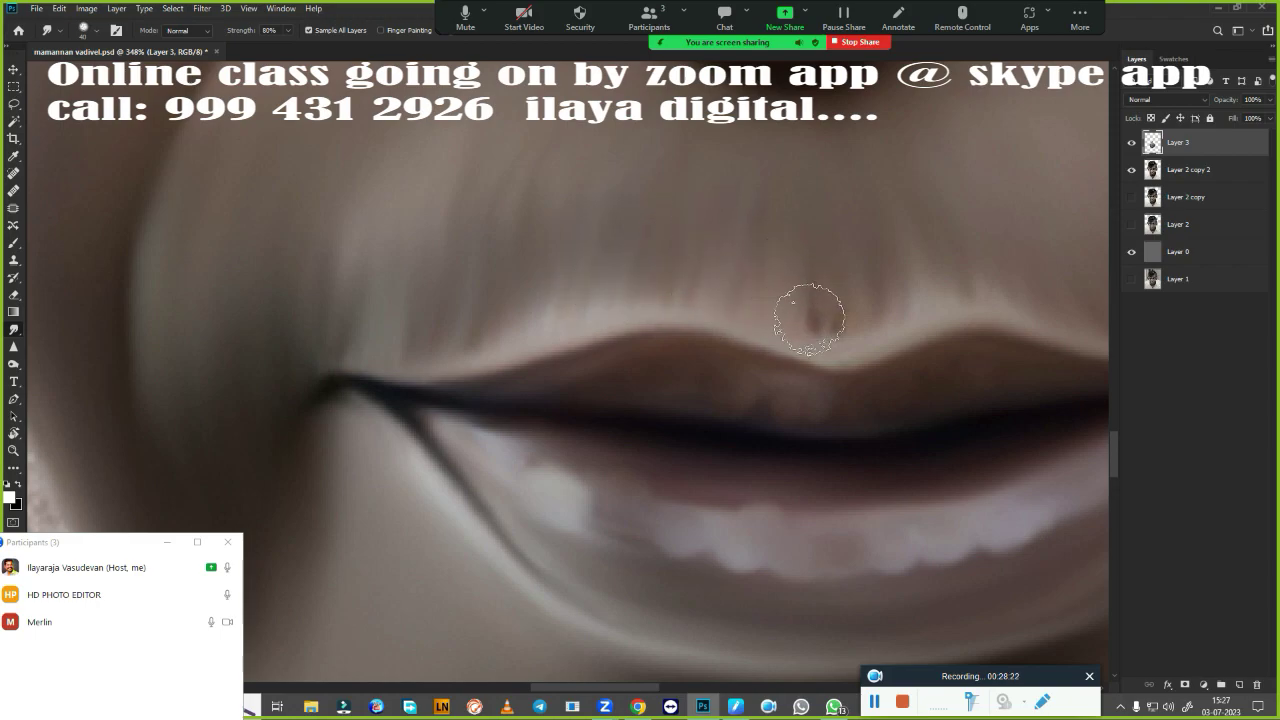
- Smudge the shading and stubble along the right and left jawlines
scroll(702, 486, "down", 10)
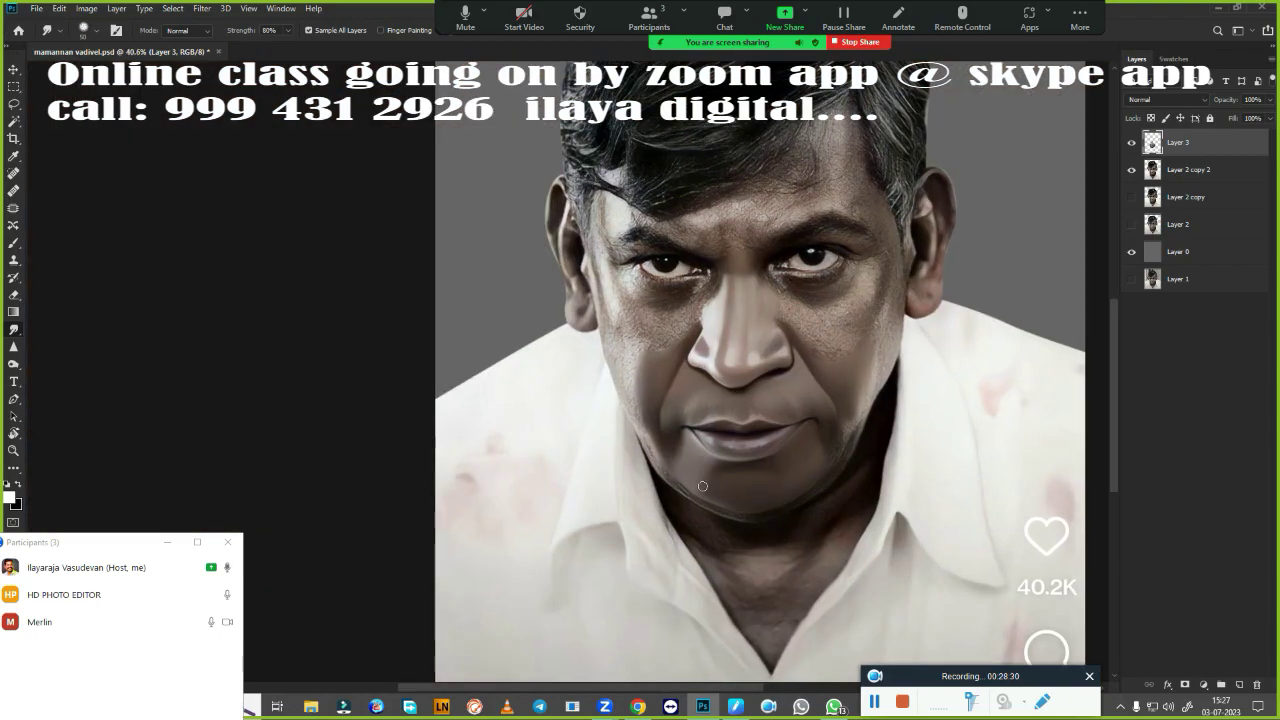
scroll(808, 427, "up", 2)
scroll(823, 371, "up", 1)
scroll(849, 440, "up", 1)
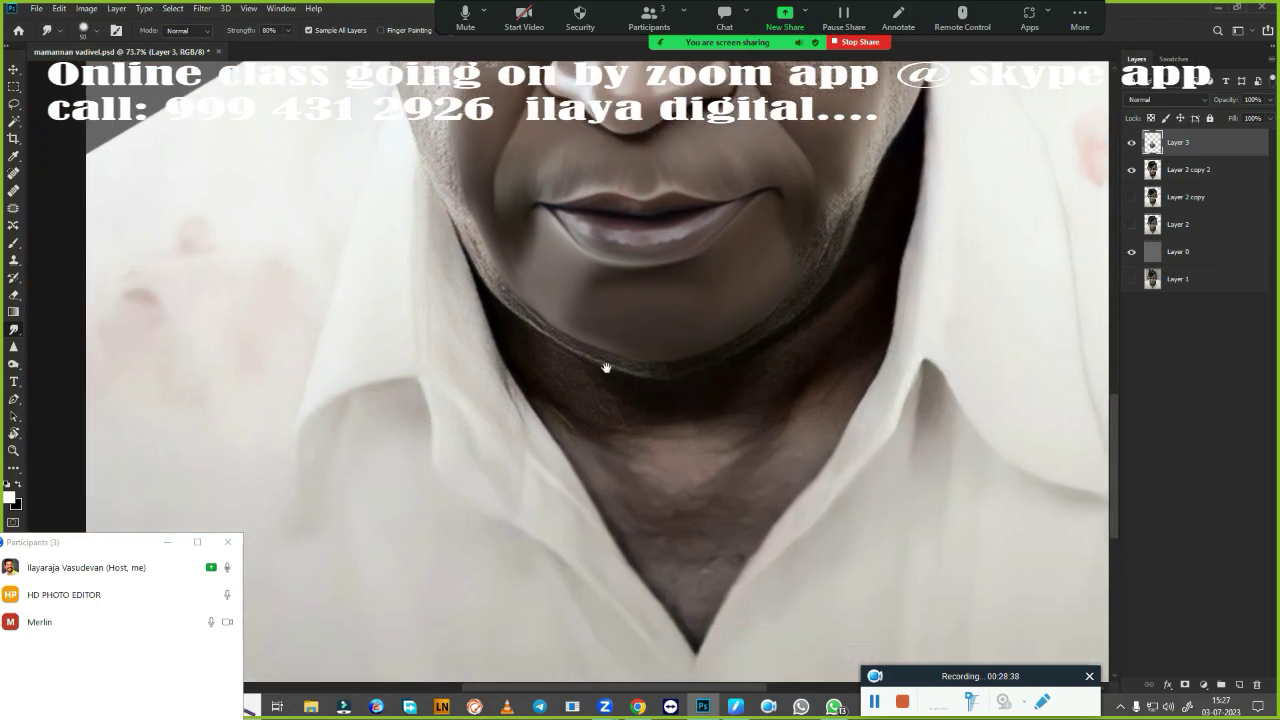
scroll(849, 452, "up", 1)
scroll(849, 452, "up", 3)
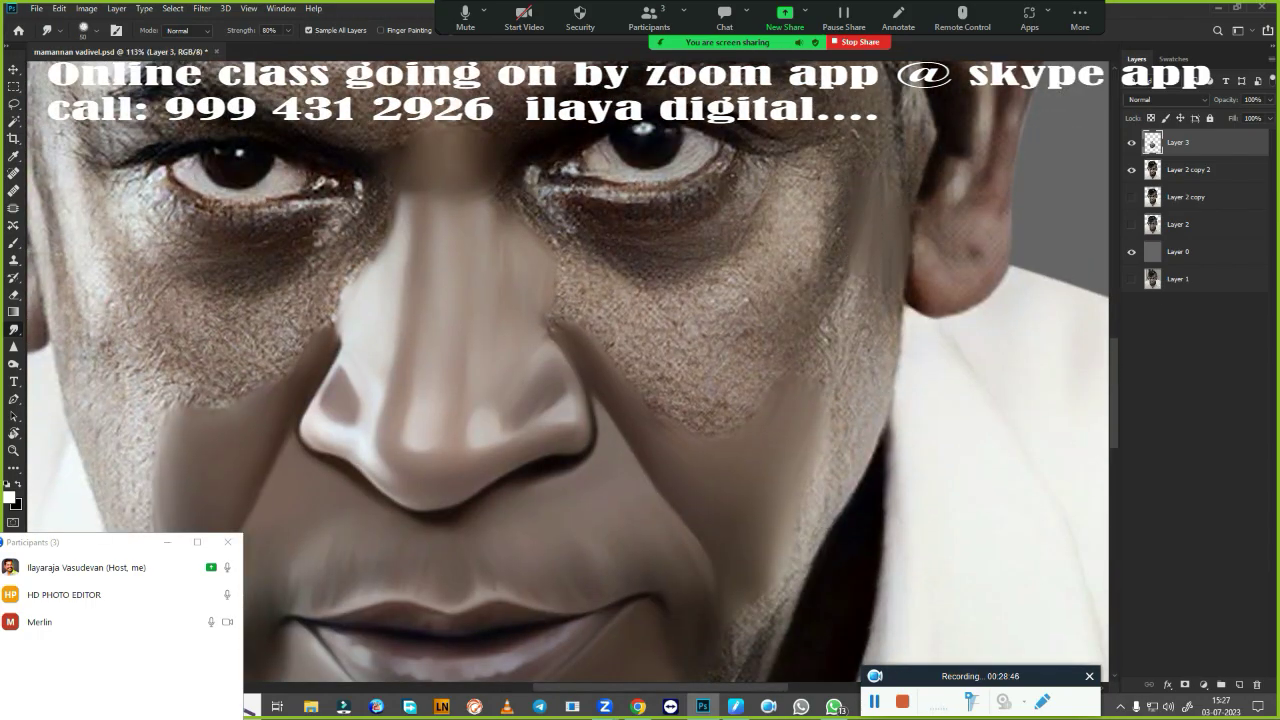
left_click_drag(880, 335, 838, 467)
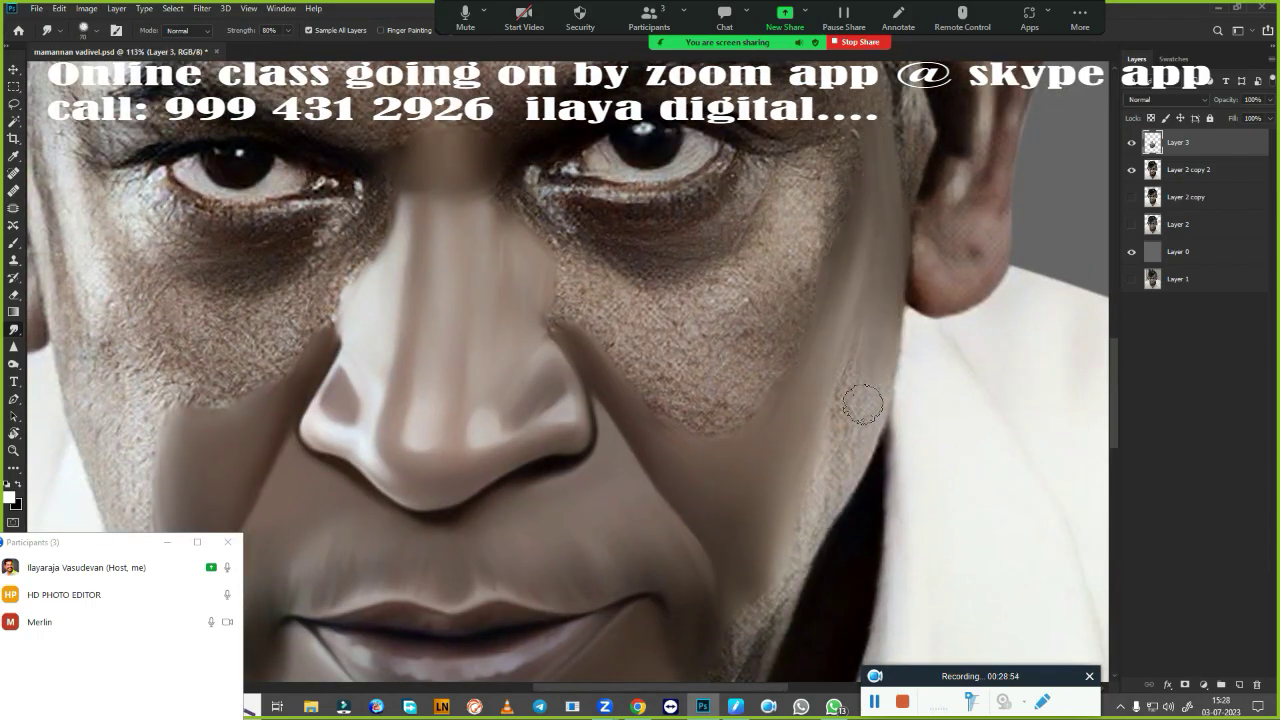
scroll(793, 548, "down", 6)
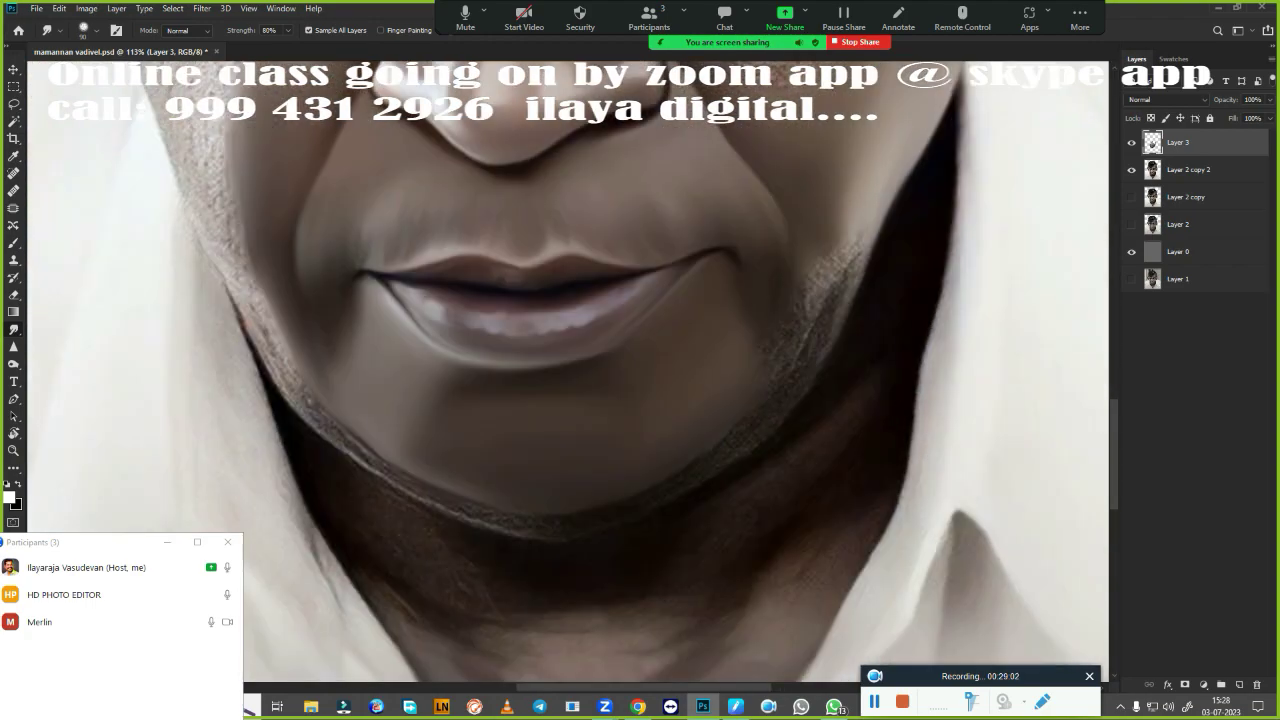
mouse_move(811, 277)
left_mouse_down()
mouse_move(785, 329)
mouse_move(861, 234)
left_mouse_up()
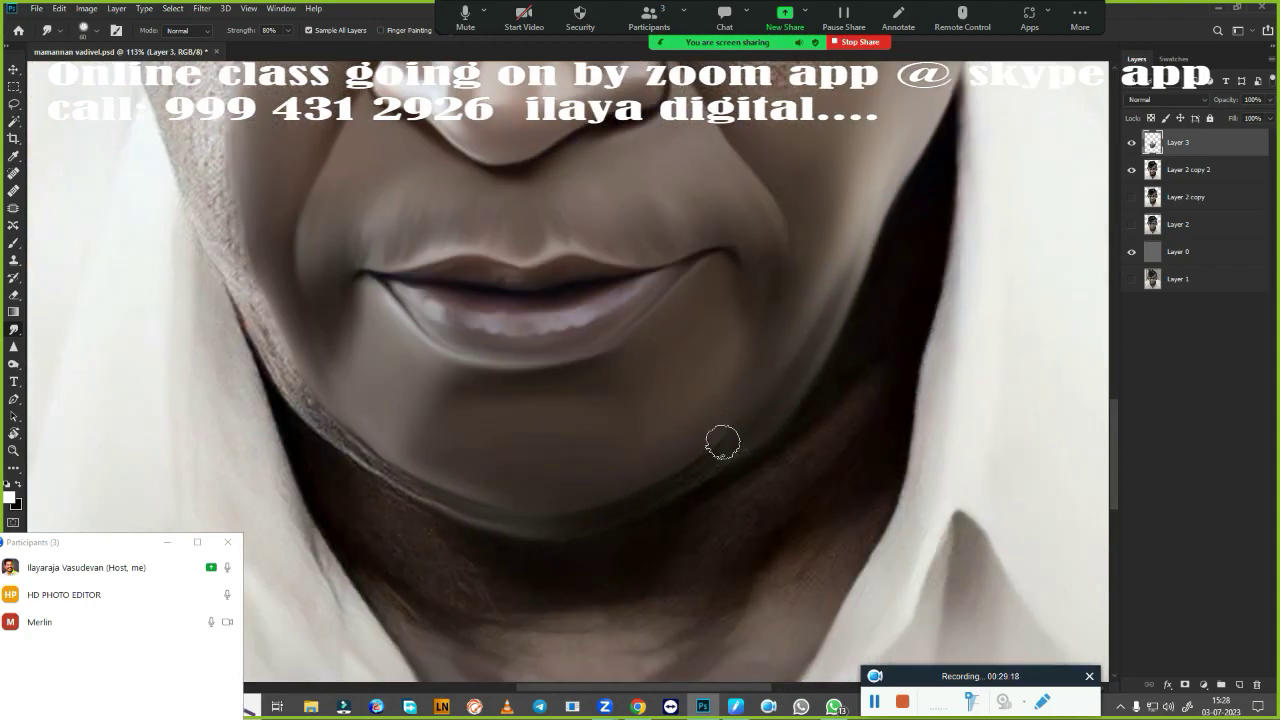
scroll(752, 498, "left", 5)
mouse_move(470, 305)
left_mouse_down()
mouse_move(510, 370)
mouse_move(660, 512)
left_mouse_up()
- Smooth the left cheek texture from beside the ear down to the lower cheek
scroll(450, 318, "up", 5)
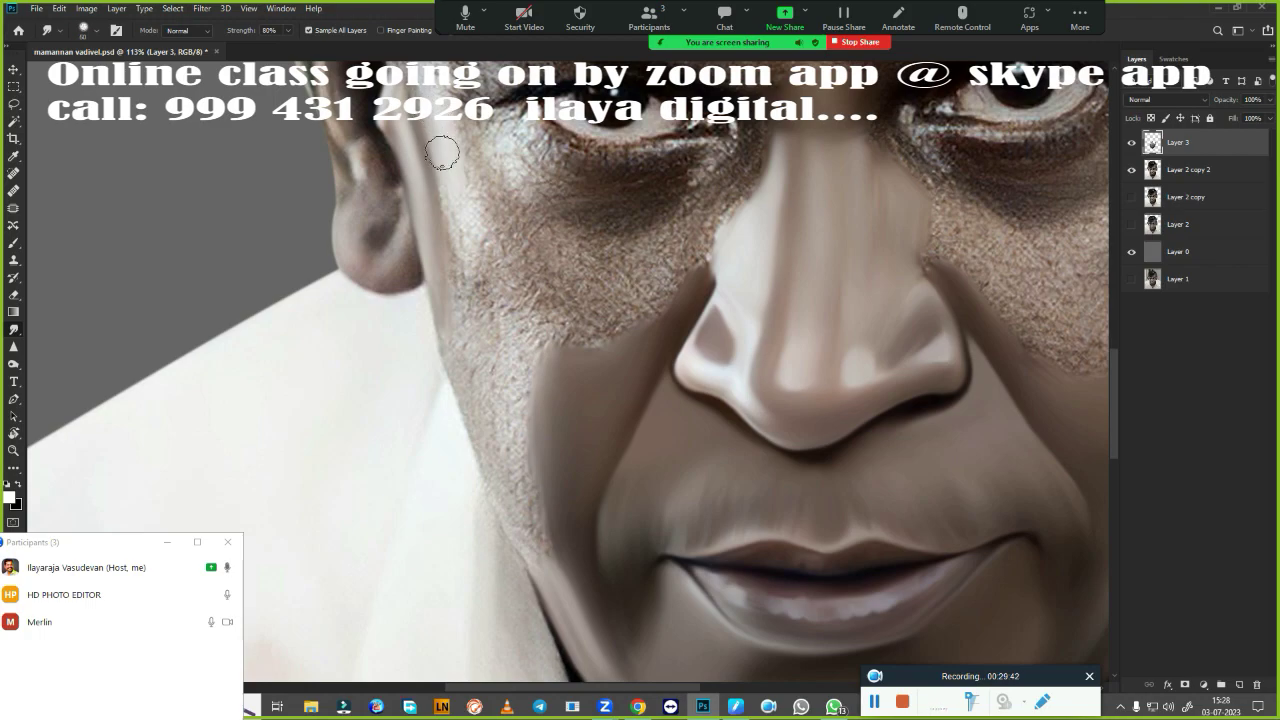
left_click_drag(442, 152, 467, 294)
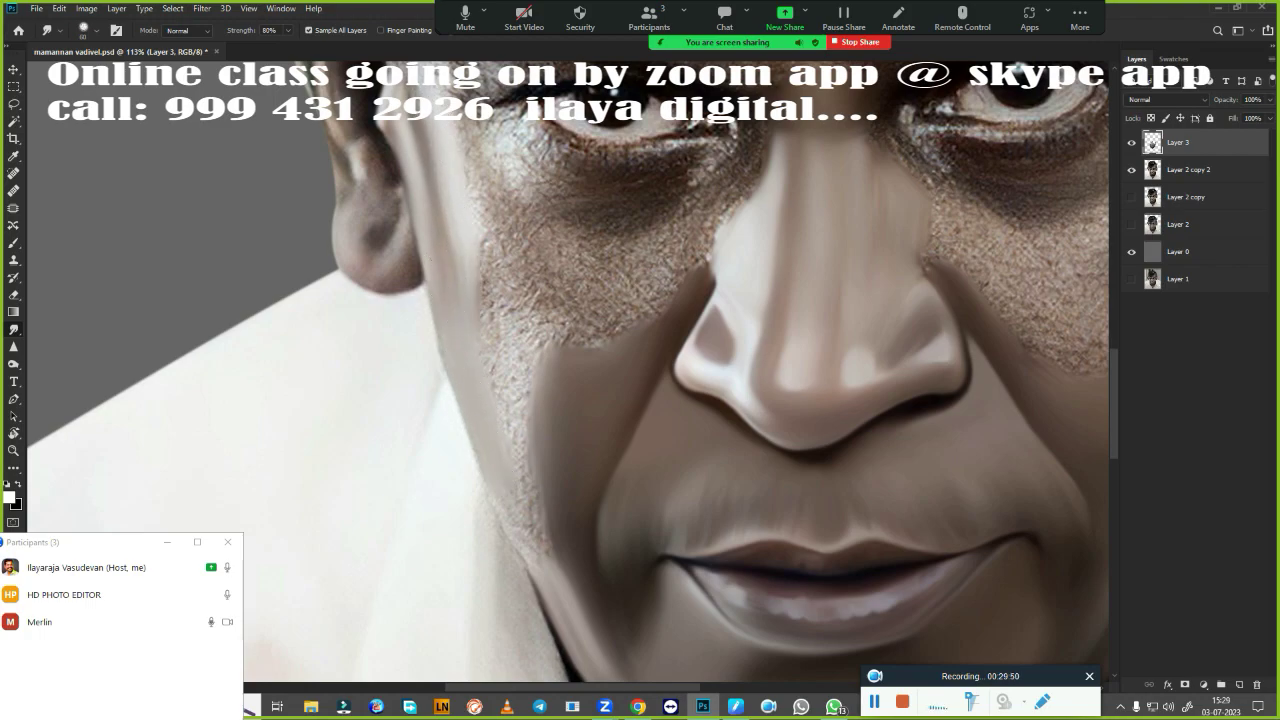
left_click_drag(486, 266, 505, 288)
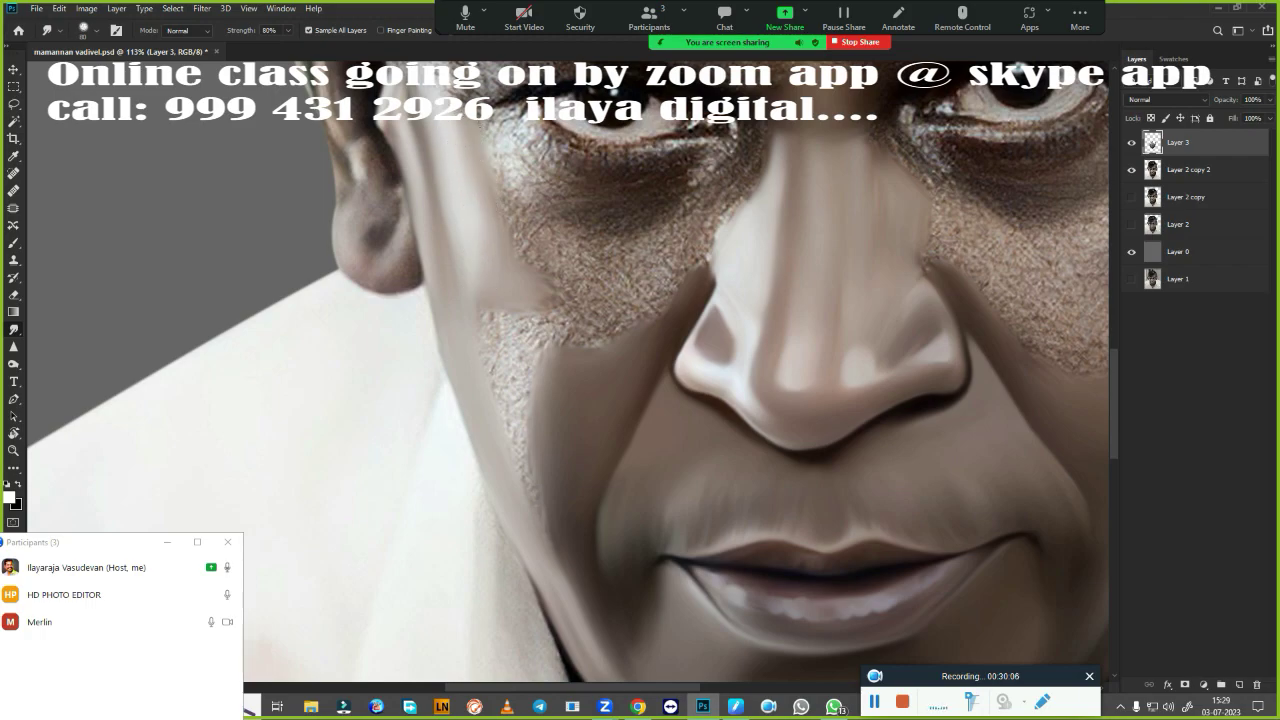
left_click_drag(505, 300, 484, 340)
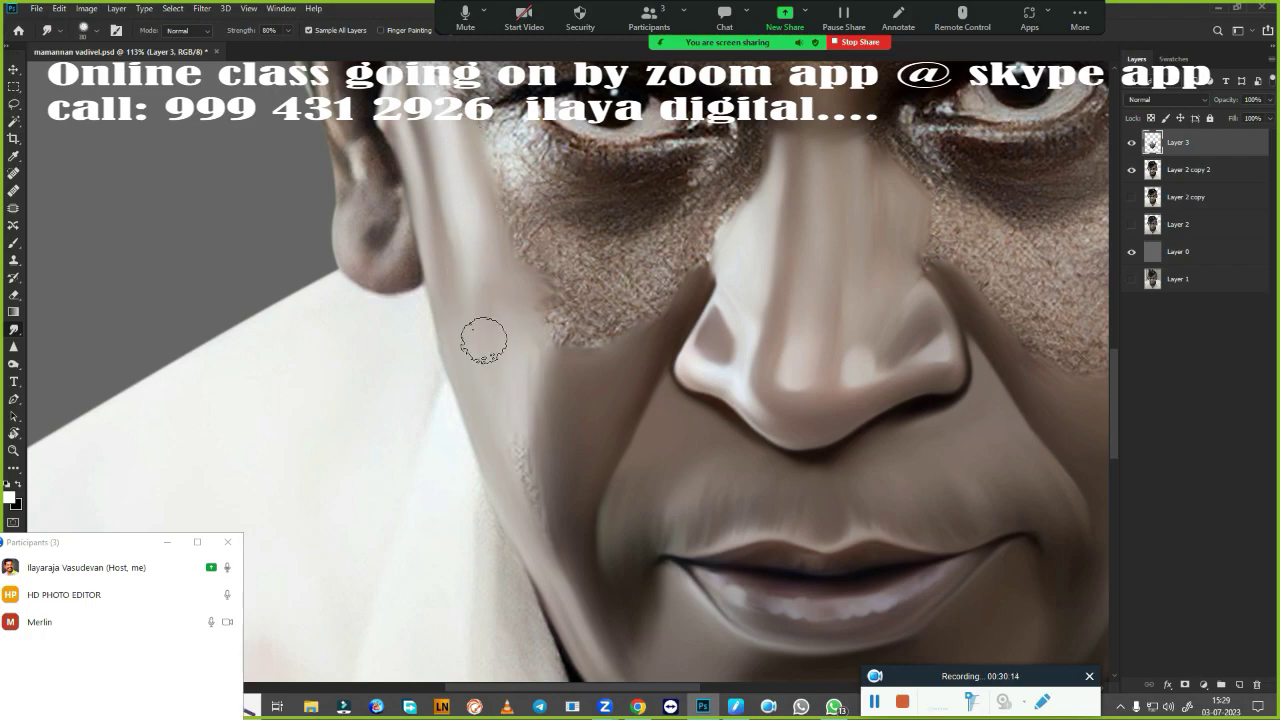
mouse_move(558, 364)
left_mouse_down()
mouse_move(538, 424)
mouse_move(542, 474)
left_mouse_up()
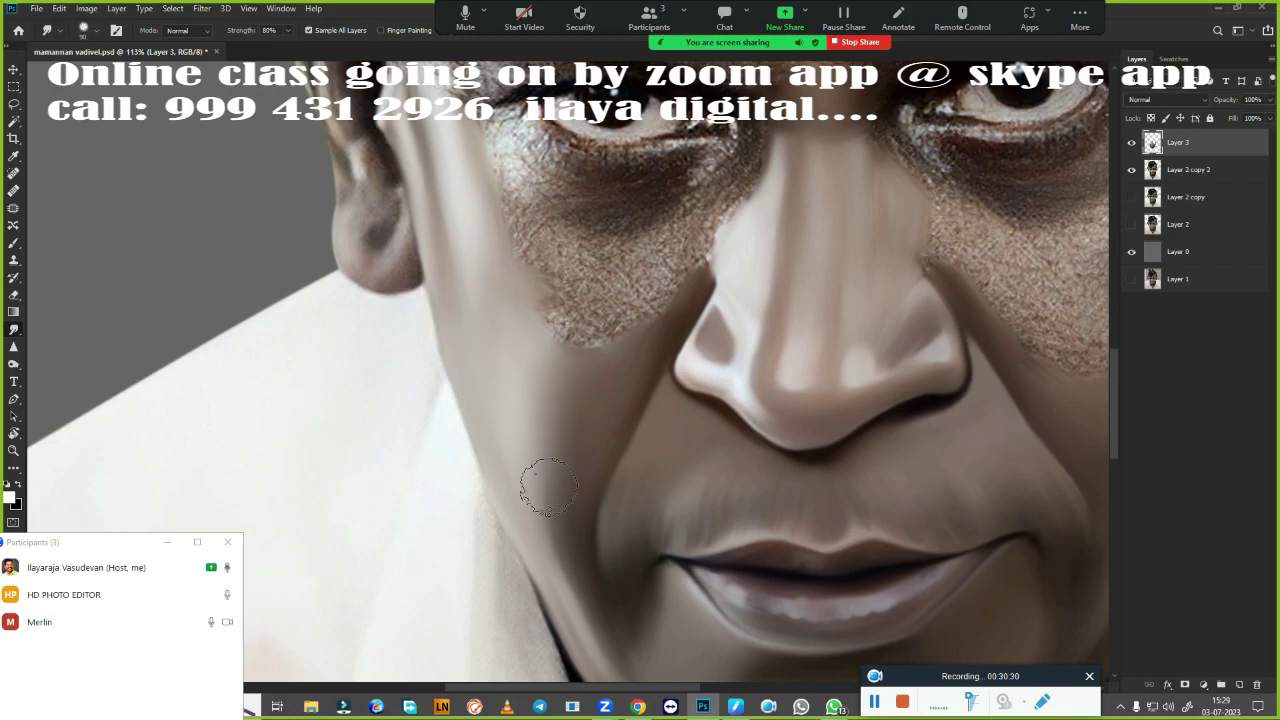
scroll(856, 433, "down", 5)
scroll(856, 433, "up", 4)
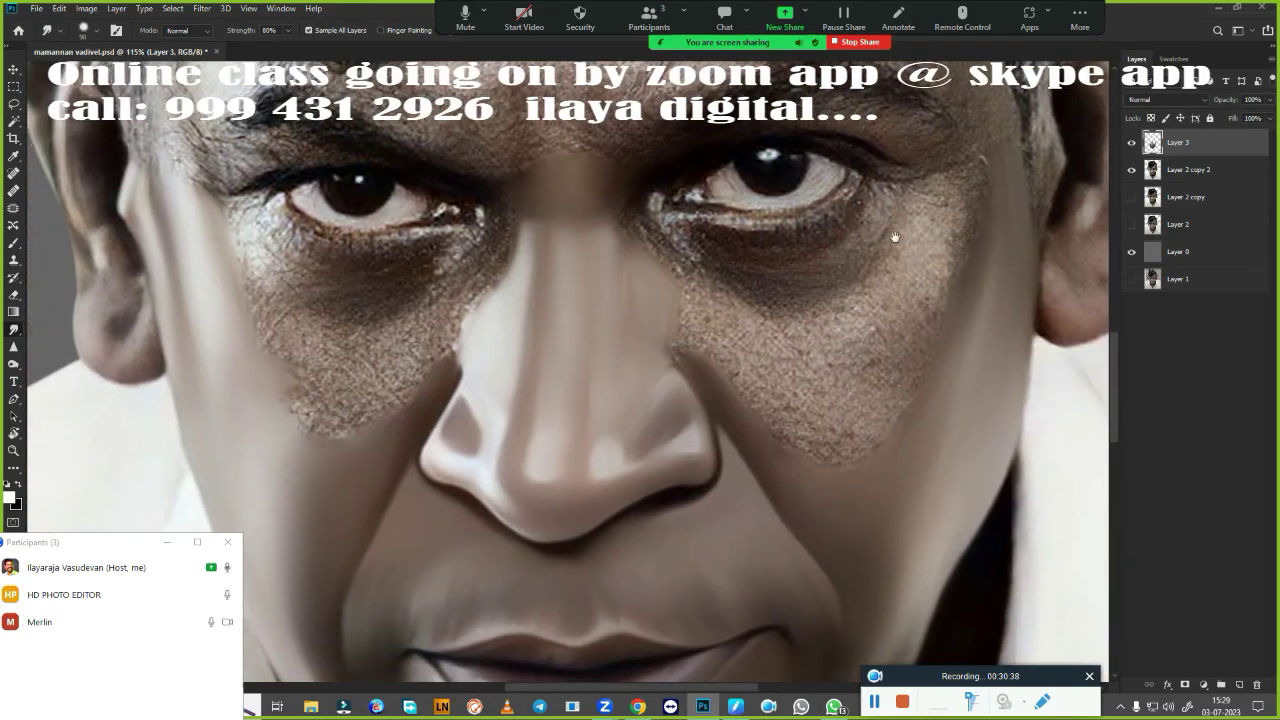
- Save the painting with Ctrl+S
scroll(856, 433, "down", 5)
key("ctrl+s")
scroll(856, 433, "up", 3)
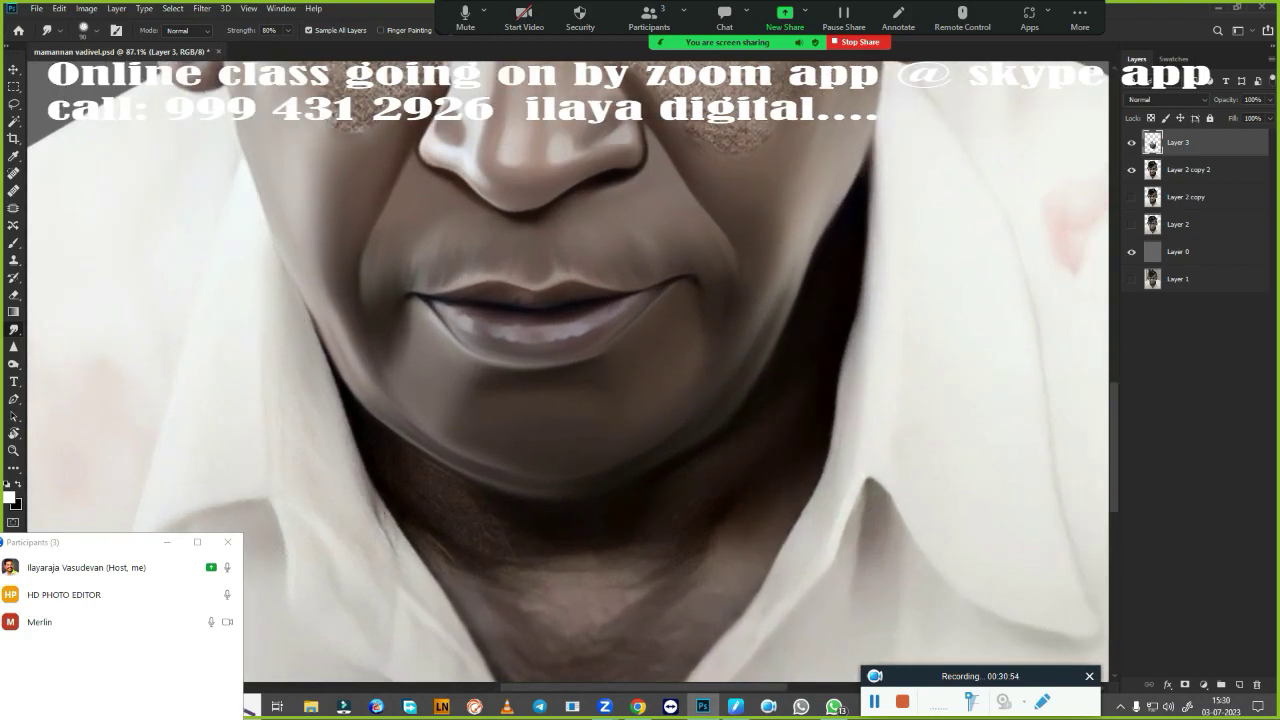
- Smudge the throat and chest-hair texture in the shirt's V-opening smooth
scroll(690, 320, "down", 3)
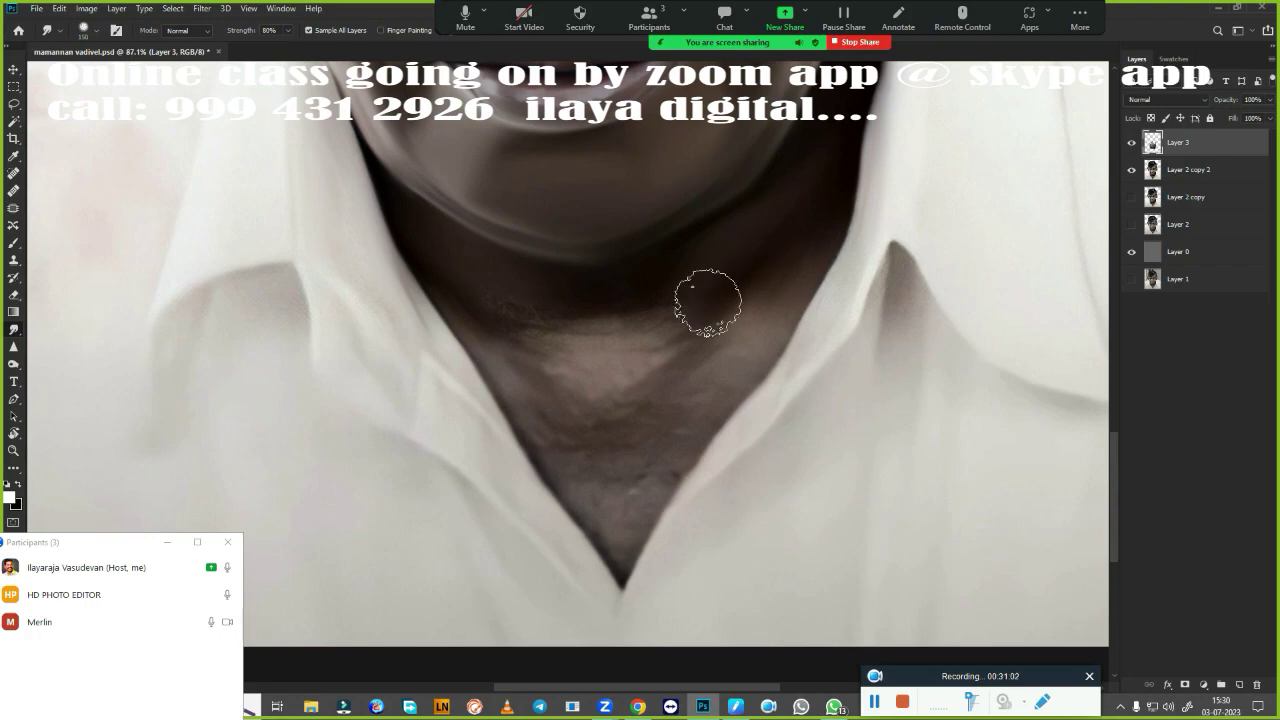
mouse_move(707, 302)
left_mouse_down()
mouse_move(546, 329)
mouse_move(680, 289)
mouse_move(569, 329)
mouse_move(525, 365)
left_mouse_up()
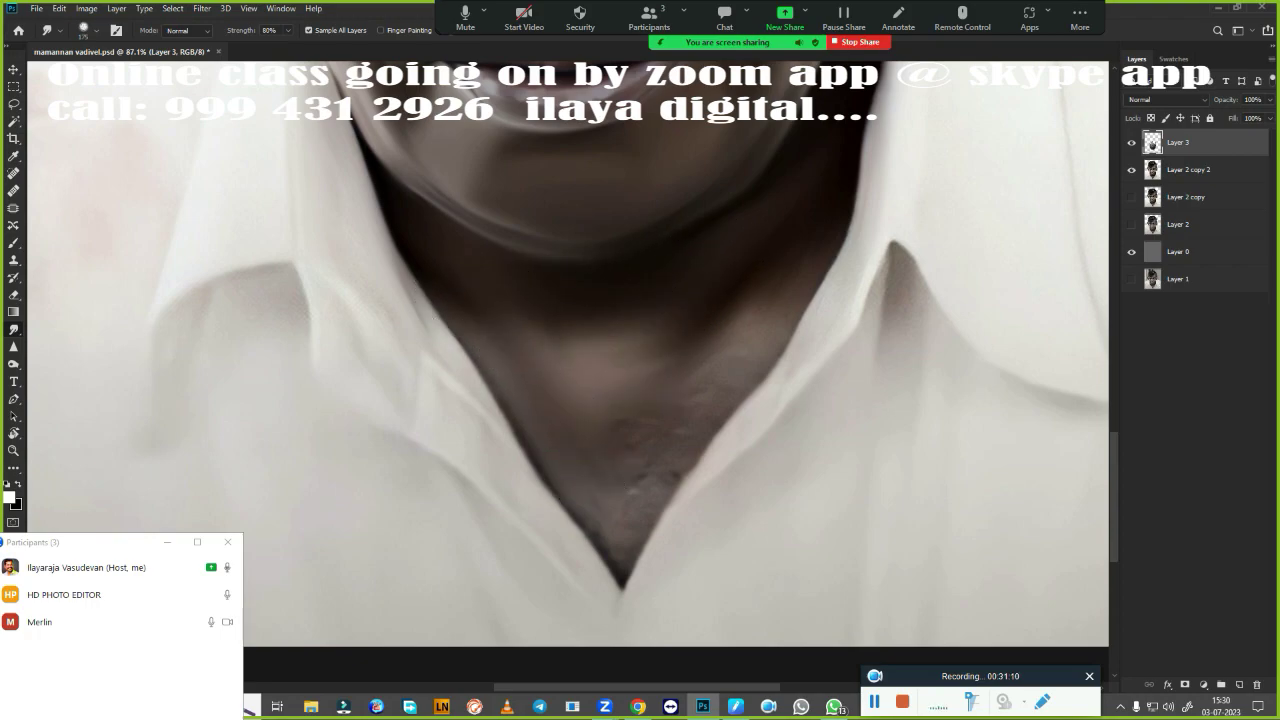
left_click_drag(799, 226, 731, 337)
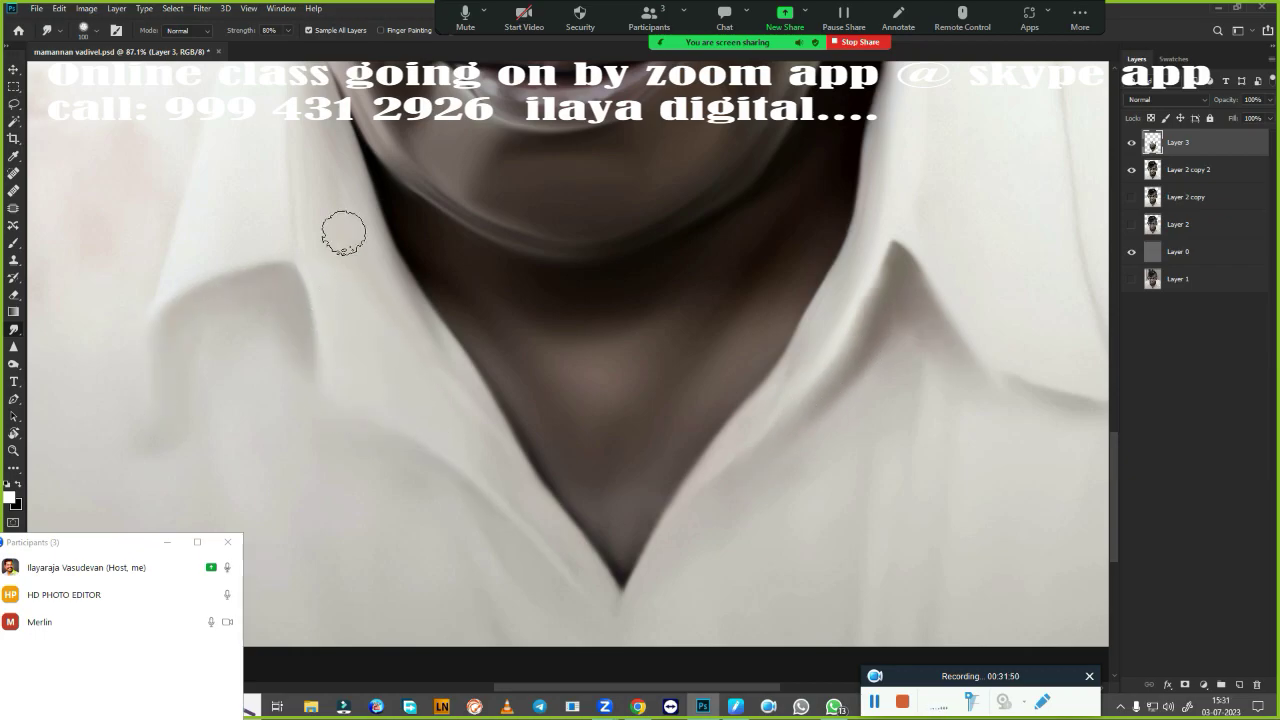
- Trace a Pen path around the right eye socket and convert it to a selection
scroll(826, 351, "down", 5)
scroll(820, 358, "up", 10)
scroll(815, 362, "down", 2)
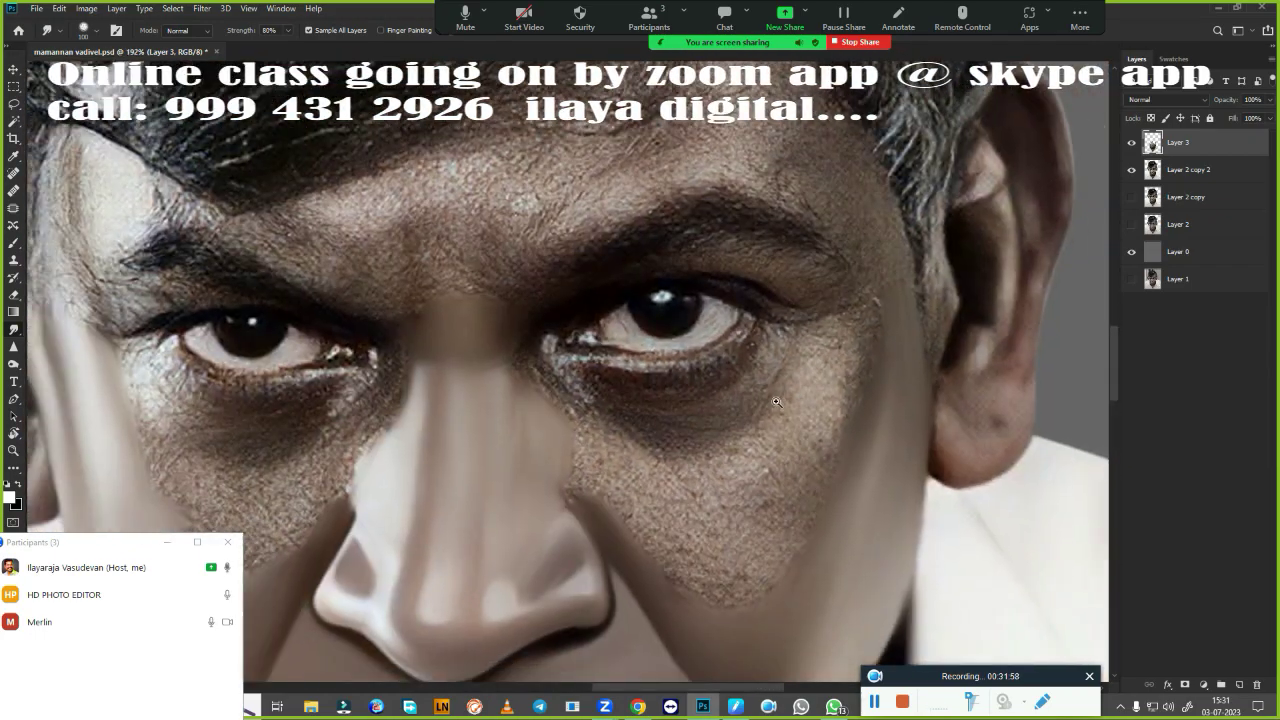
scroll(813, 365, "up", 3)
scroll(813, 365, "down", 3)
key("p")
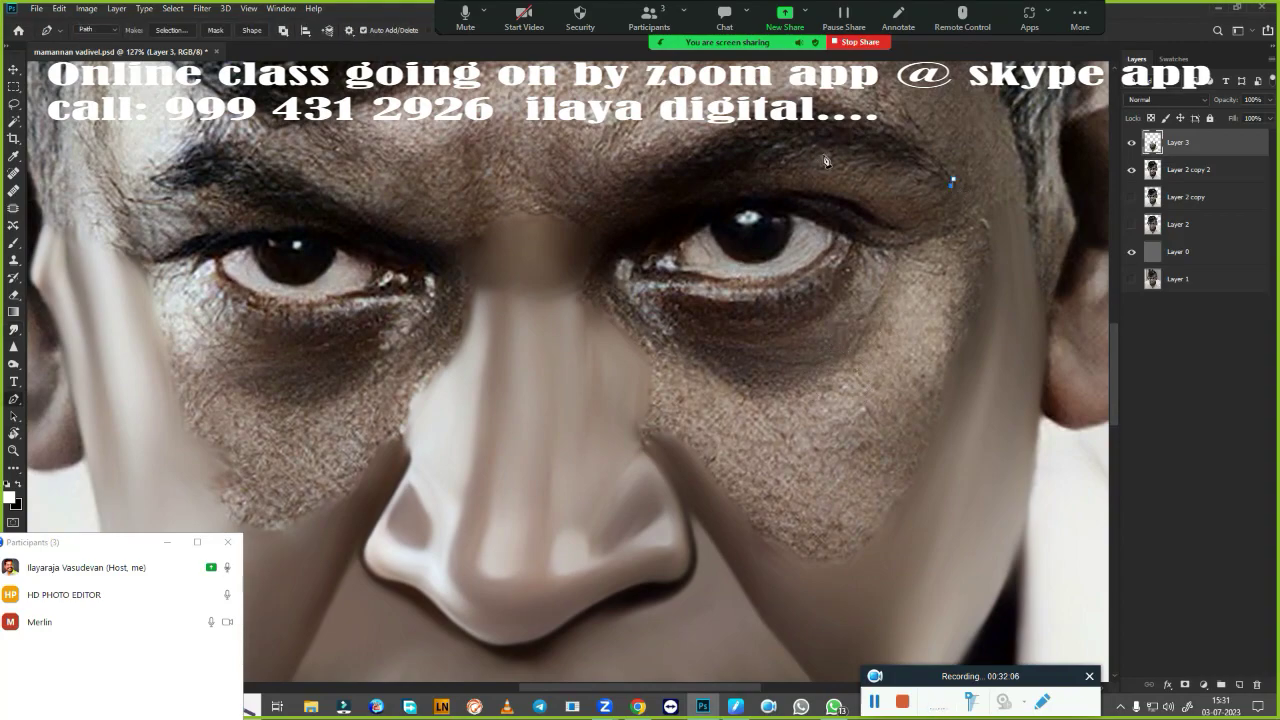
left_click(770, 165)
left_click_drag(594, 236, 578, 278)
scroll(656, 352, "up", 2)
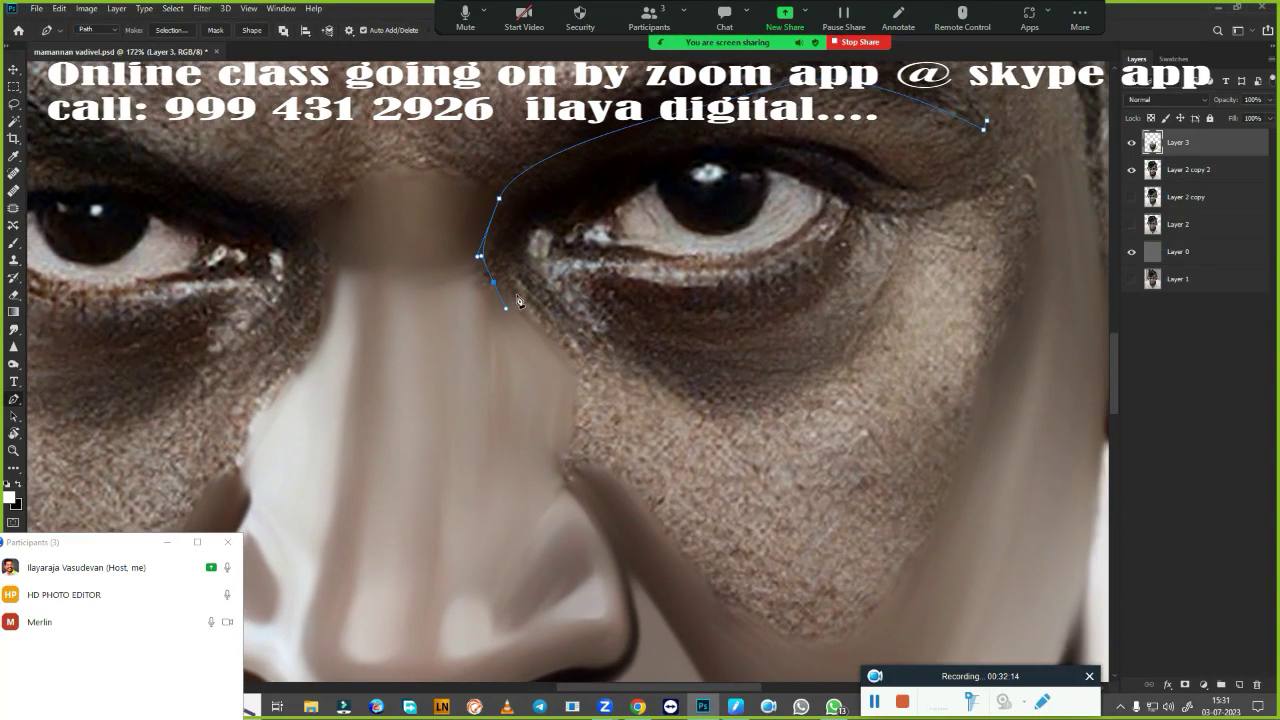
key("ctrl+Return")
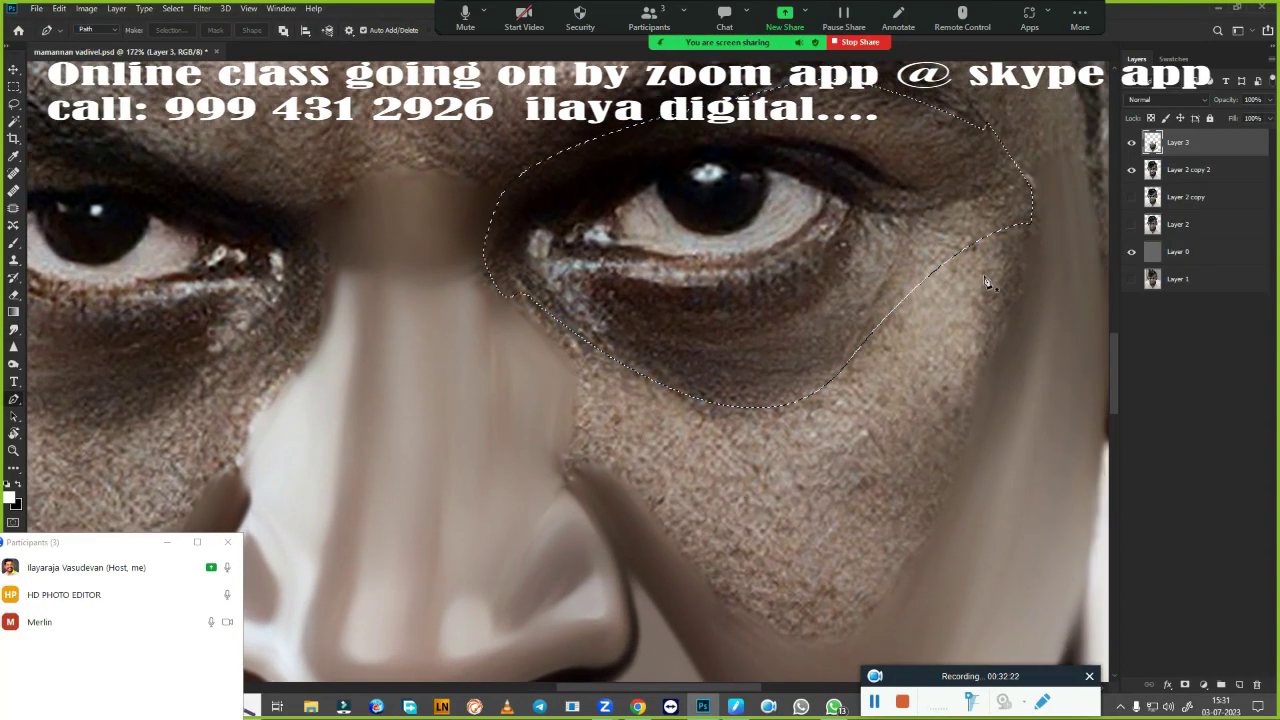
- Smudge the skin around the eyelids inside the selection, then deselect
scroll(829, 337, "up", 2)
key("r")
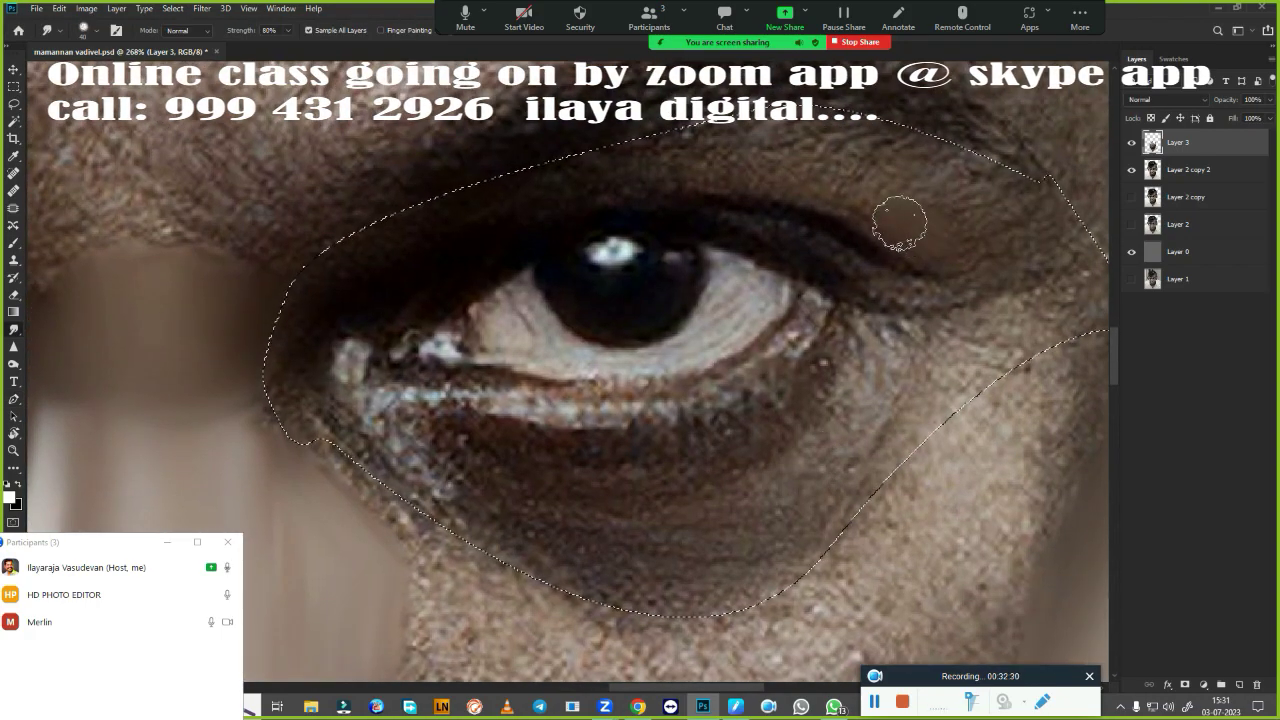
left_click_drag(900, 224, 972, 230)
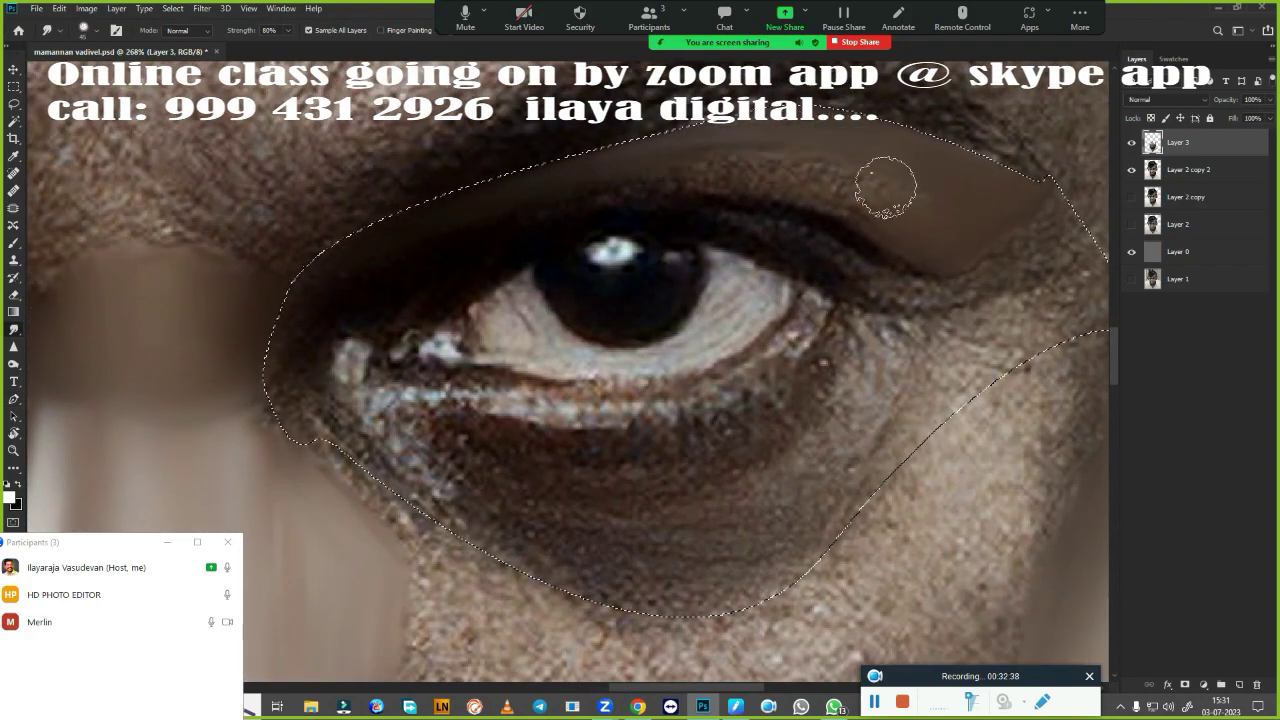
left_click_drag(846, 183, 606, 177)
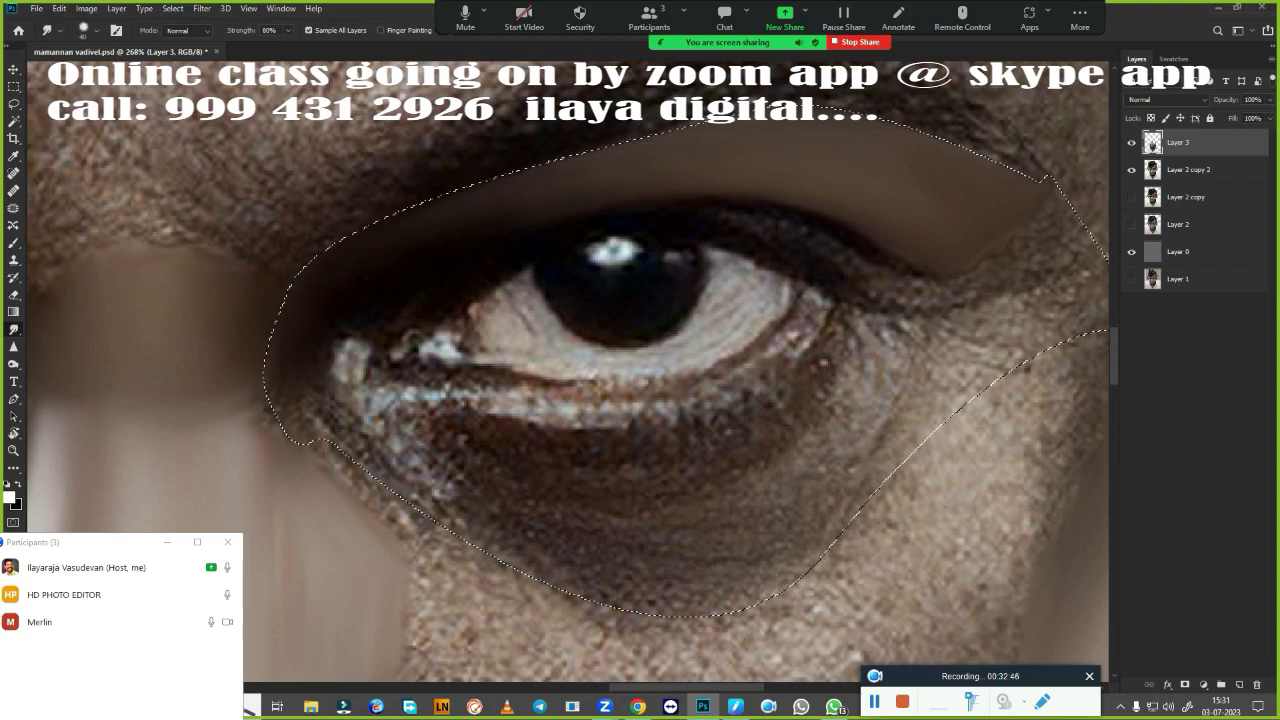
left_click_drag(347, 437, 355, 461)
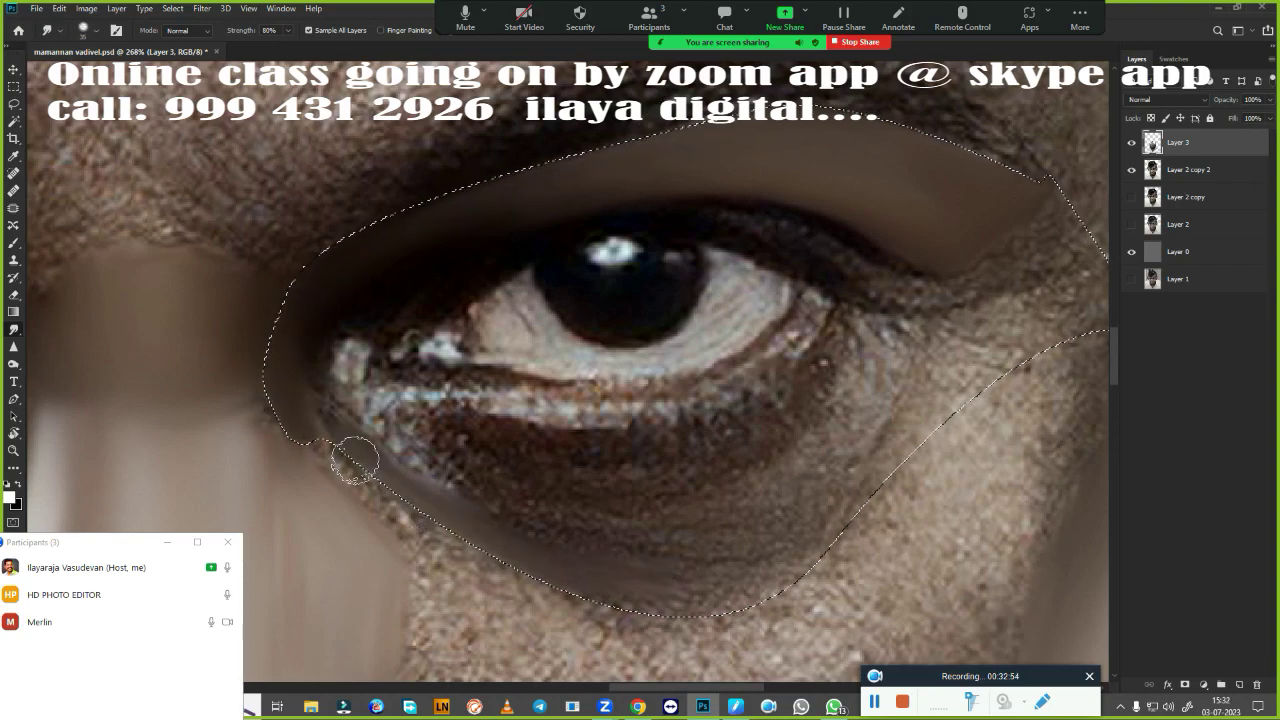
left_click_drag(938, 415, 855, 496)
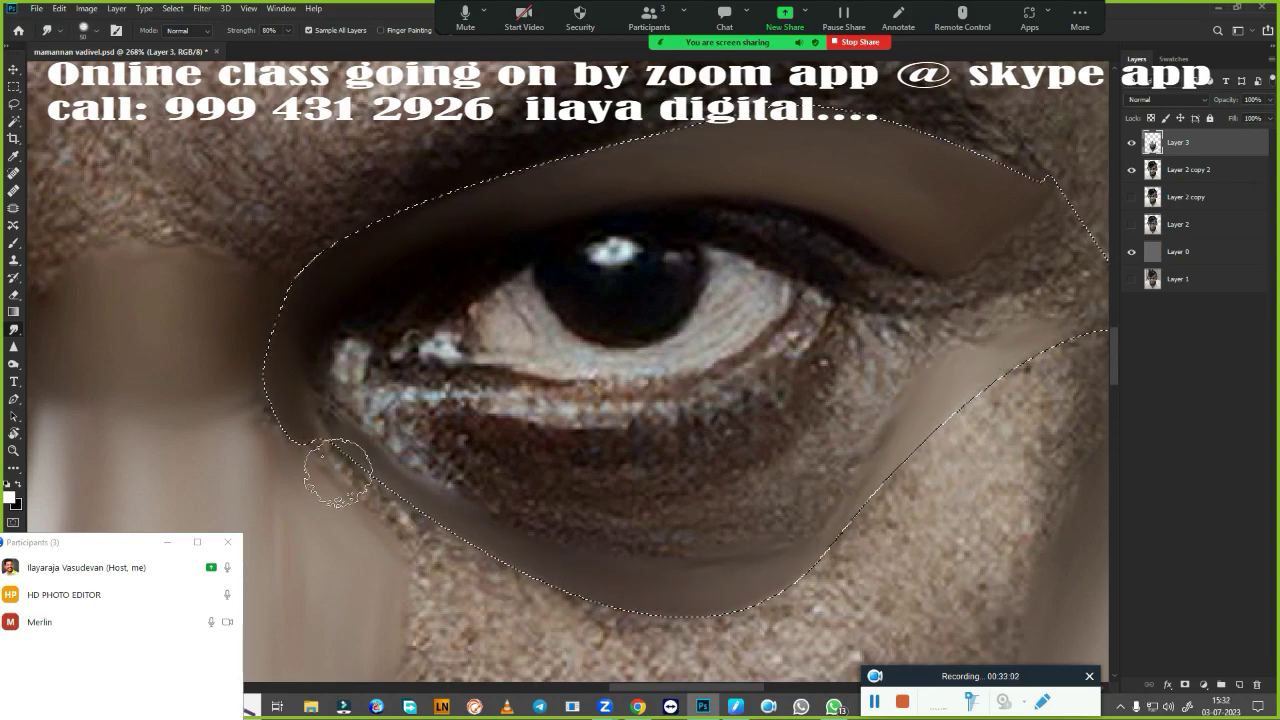
mouse_move(376, 237)
left_mouse_down()
mouse_move(256, 327)
mouse_move(920, 262)
mouse_move(580, 228)
mouse_move(167, 328)
left_mouse_up()
mouse_move(441, 157)
left_mouse_down()
mouse_move(471, 277)
mouse_move(757, 266)
mouse_move(455, 358)
mouse_move(475, 60)
left_mouse_up()
scroll(870, 300, "down", 1)
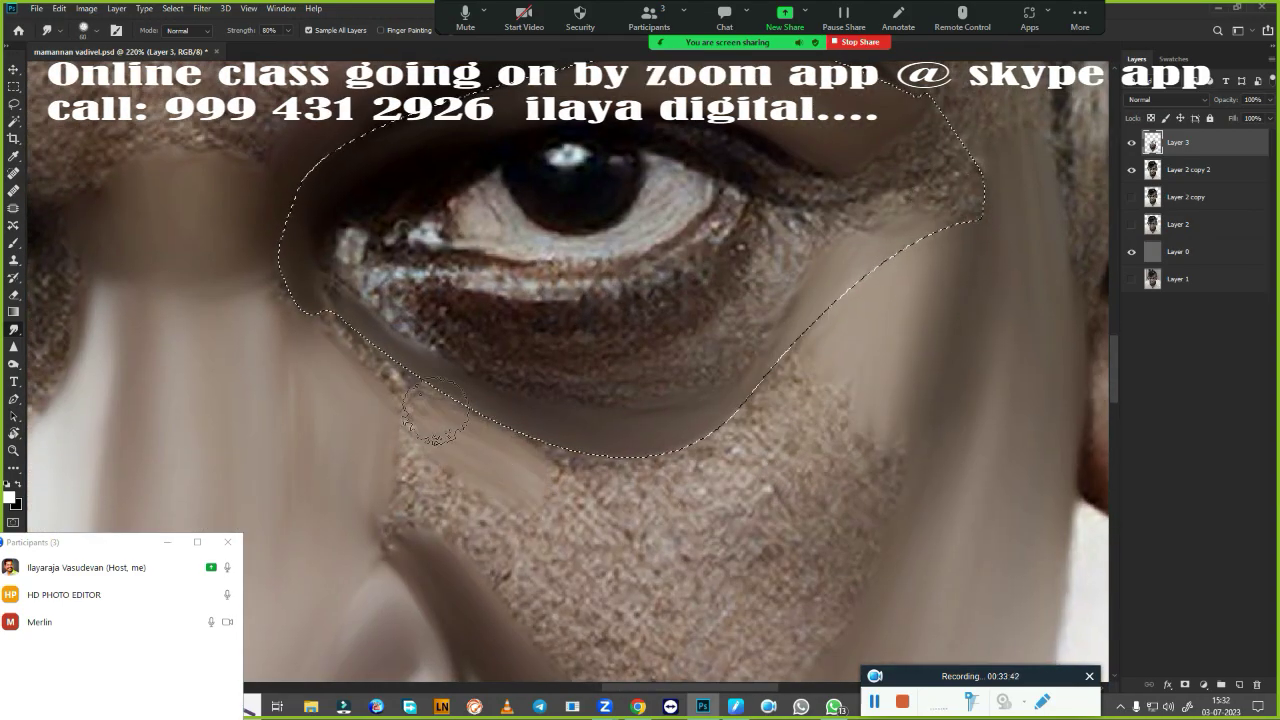
mouse_move(520, 455)
left_mouse_down()
mouse_move(387, 353)
mouse_move(660, 455)
mouse_move(880, 330)
mouse_move(760, 445)
left_mouse_up()
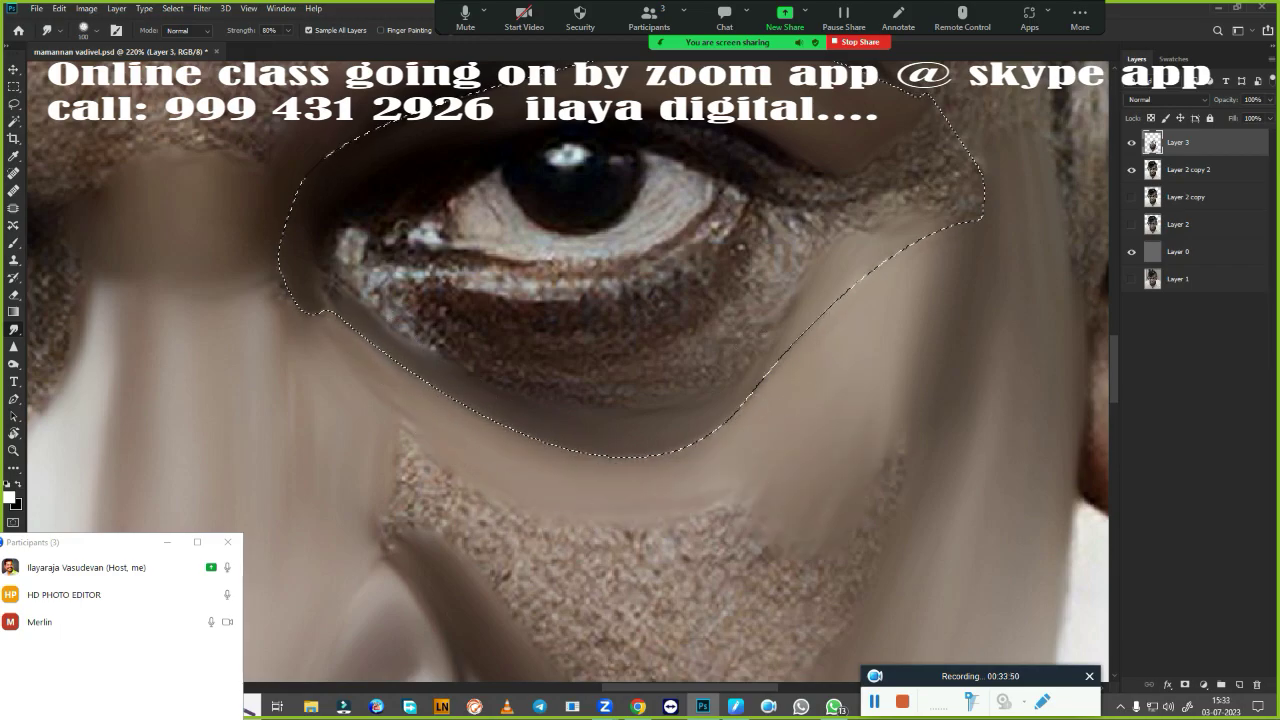
key("ctrl+d")
- Smudge away the speckled cheek patch beside the nose and the textured skin right of the eye
scroll(758, 438, "down", 5)
scroll(670, 400, "up", 4)
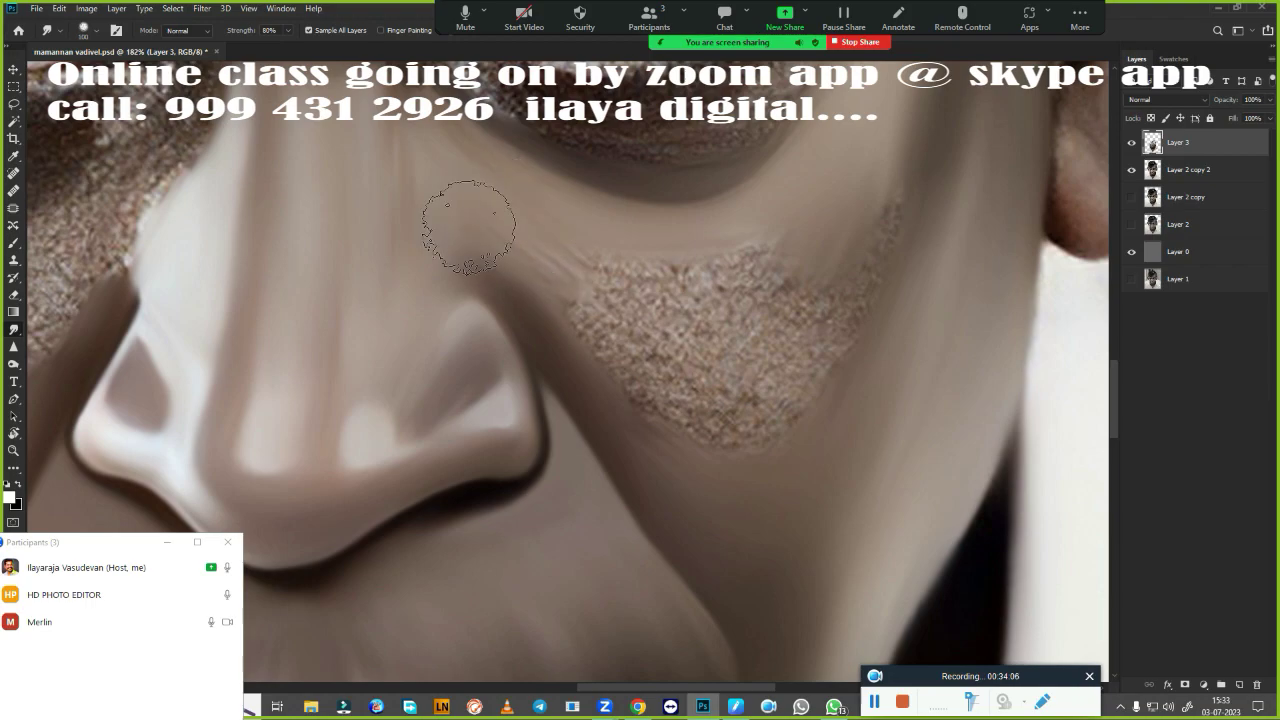
left_click_drag(450, 165, 720, 420)
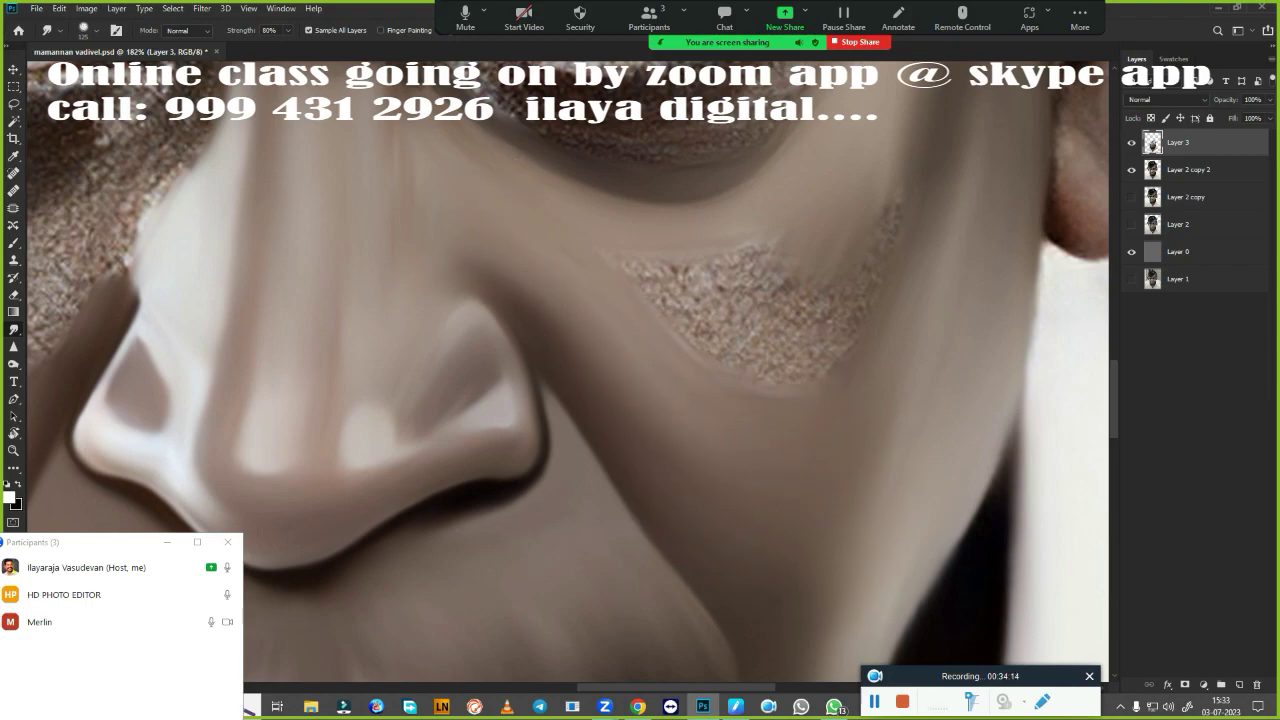
left_click_drag(870, 160, 790, 310)
mouse_move(660, 470)
left_mouse_down()
mouse_move(780, 520)
mouse_move(857, 257)
left_mouse_up()
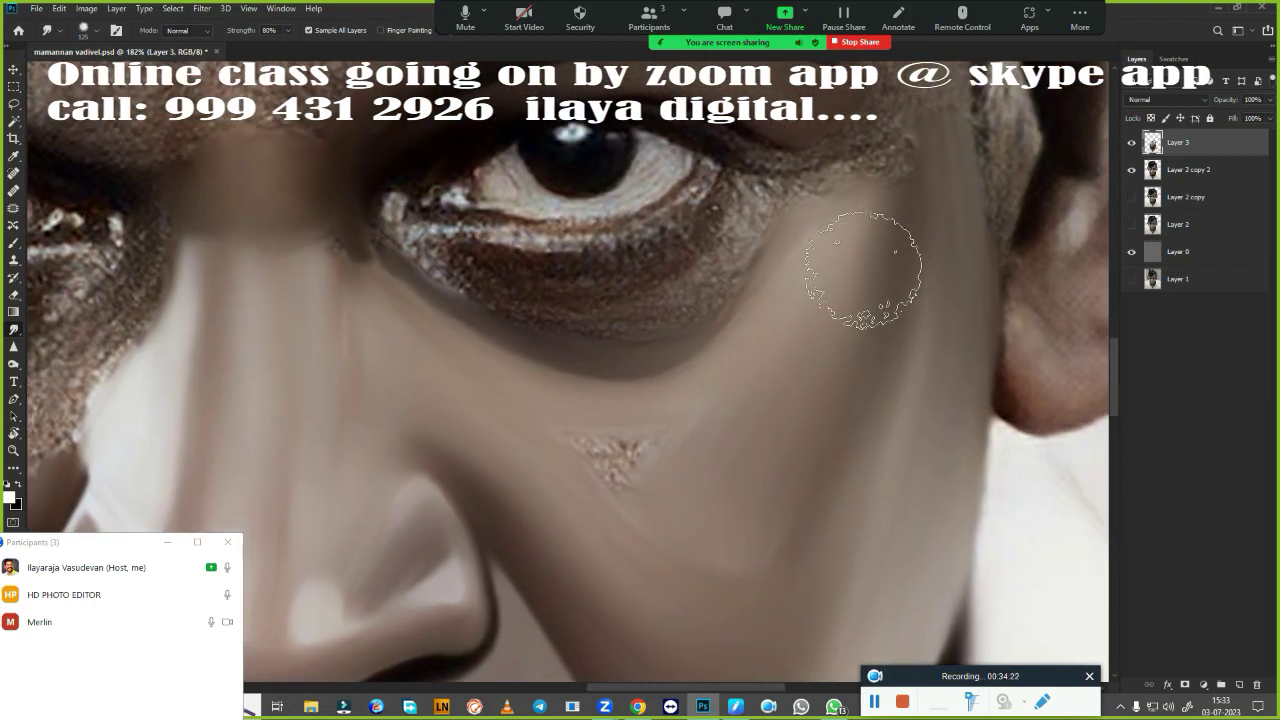
mouse_move(657, 423)
left_mouse_down()
mouse_move(543, 429)
mouse_move(575, 480)
left_mouse_up()
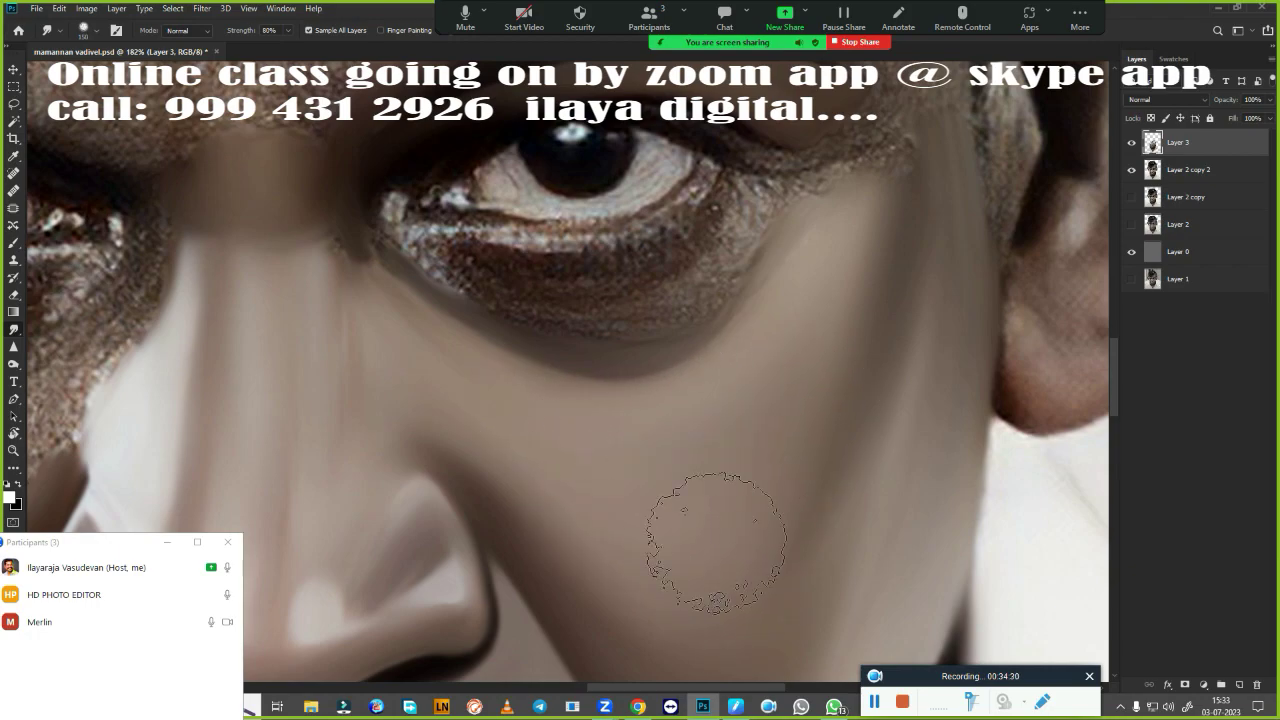
scroll(671, 514, "down", 5)
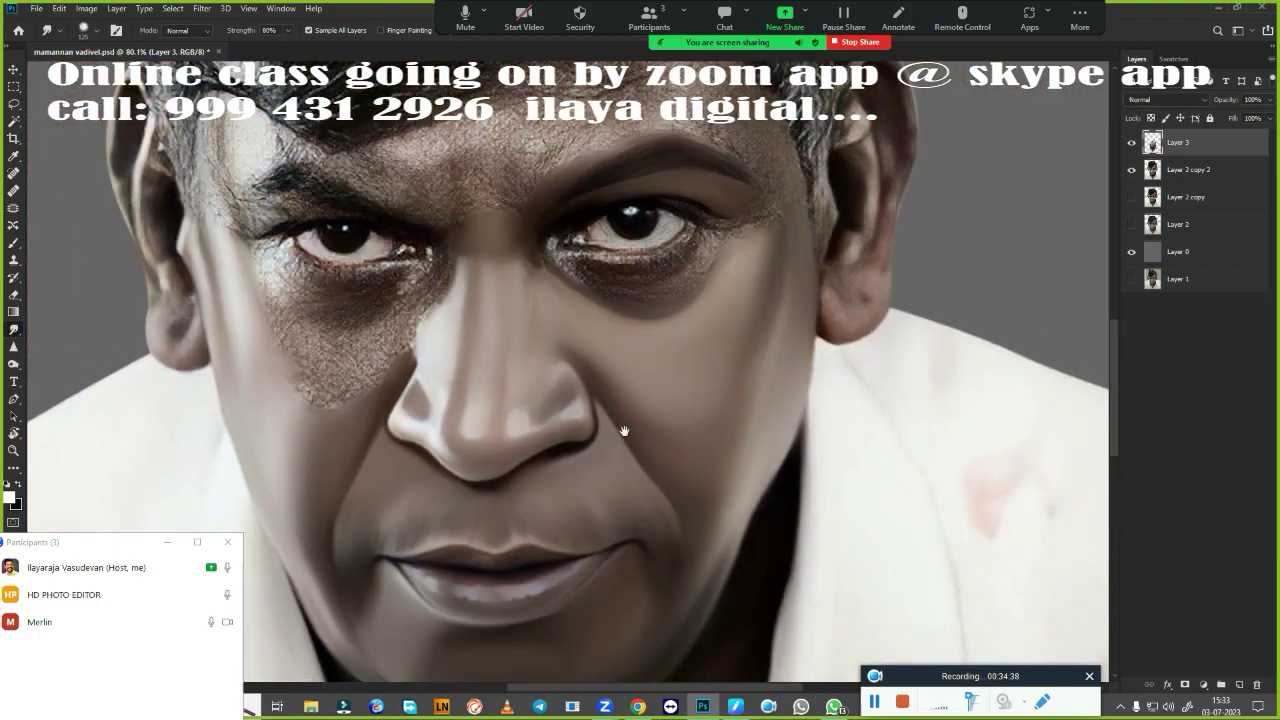
left_click_drag(780, 340, 802, 430)
left_click_drag(966, 209, 890, 228)
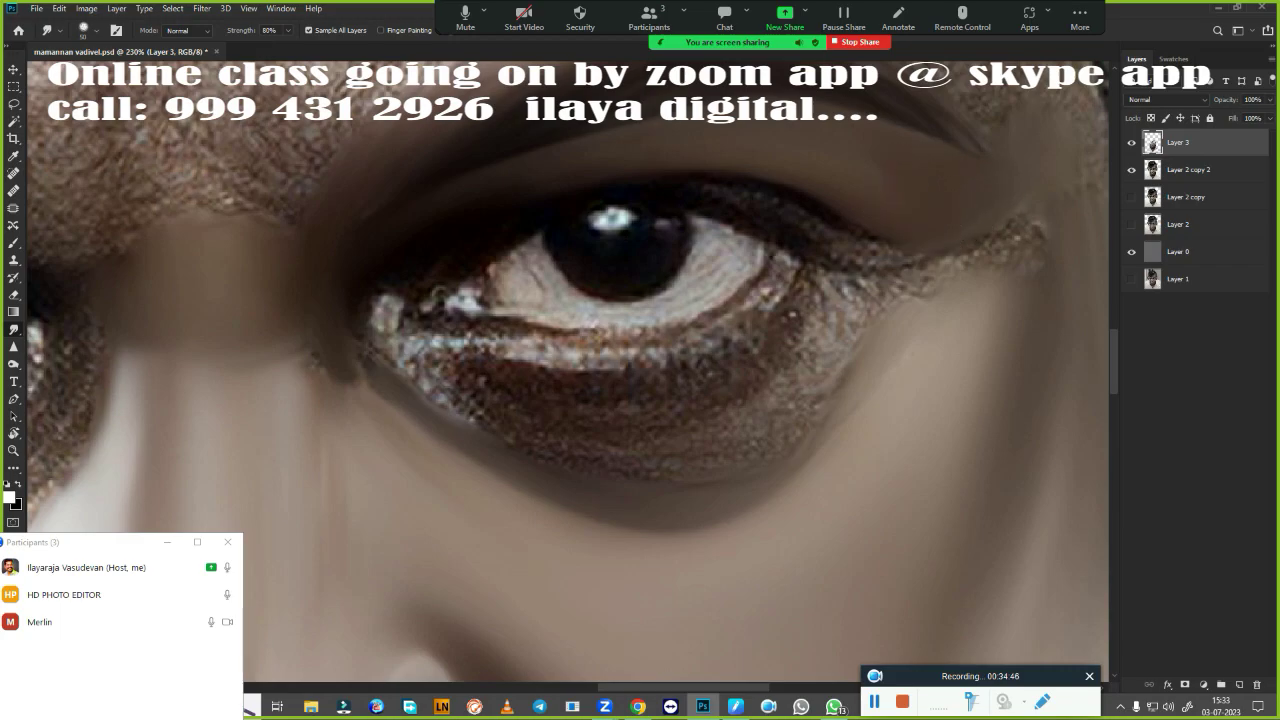
- With the Mixer Brush, blend the under-eye band and darken the lower-lid line and inner corner
scroll(800, 409, "down", 3)
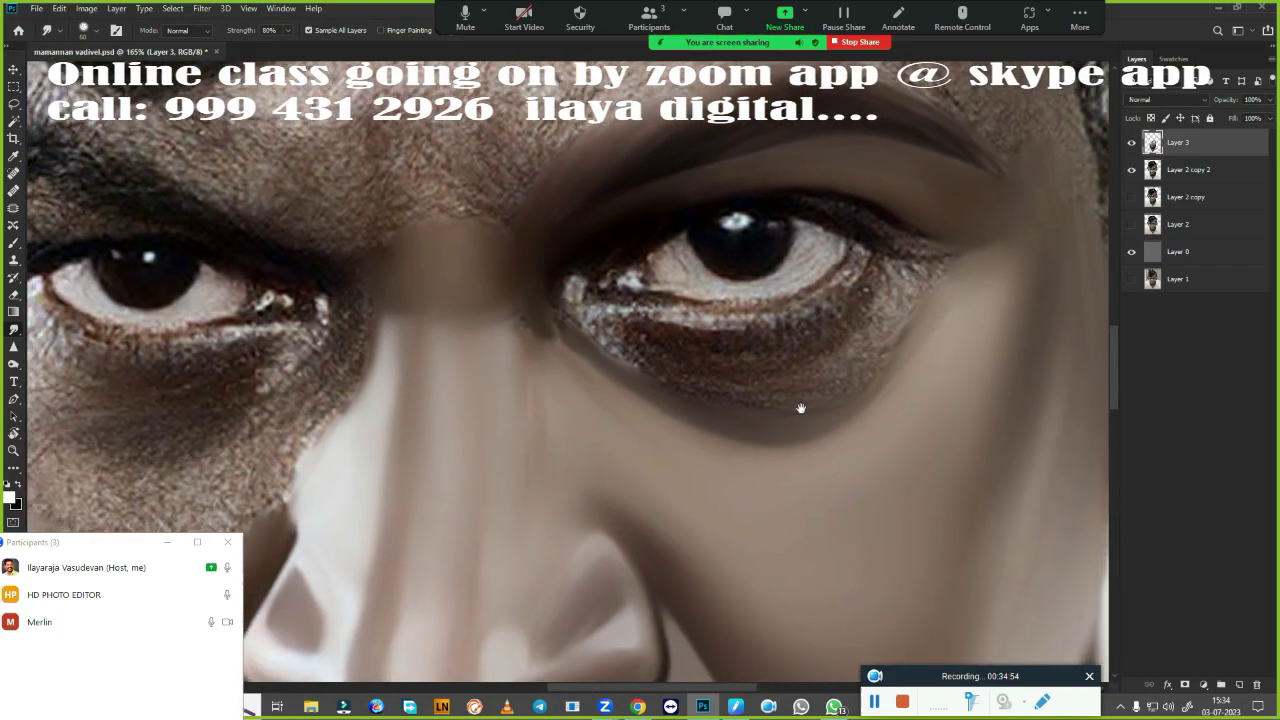
key("b")
scroll(800, 409, "up", 3)
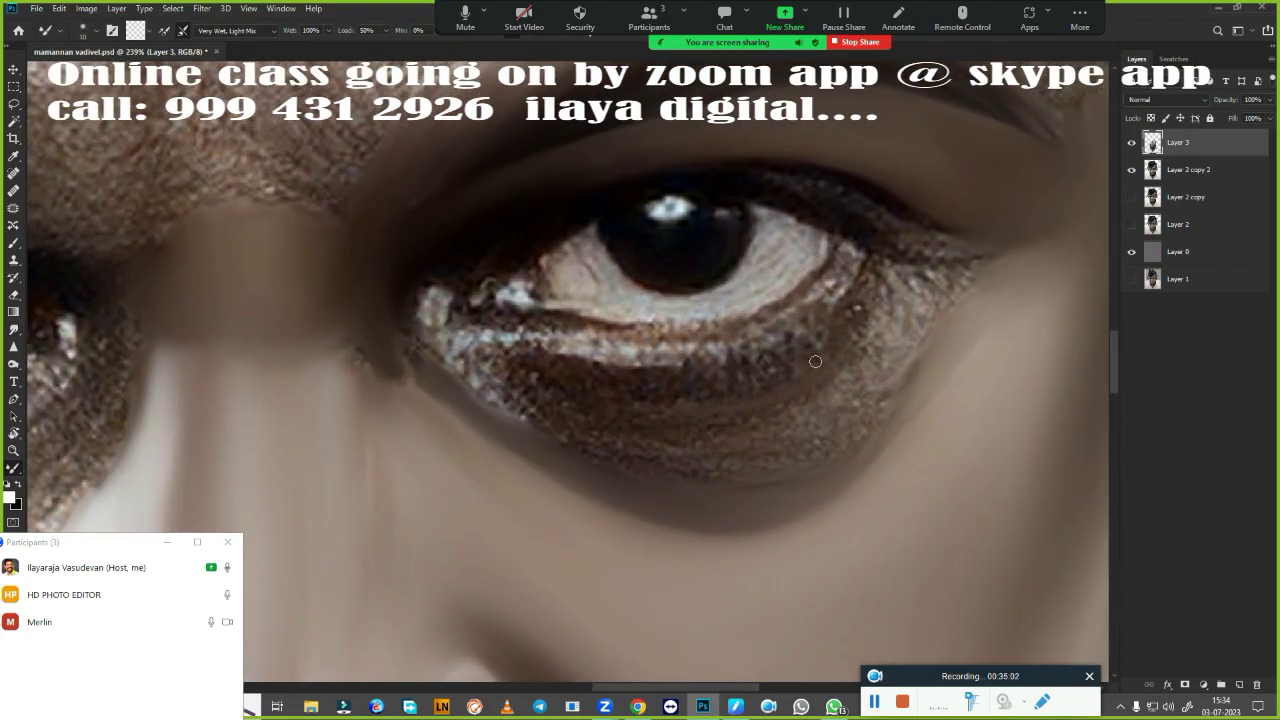
left_click_drag(455, 368, 790, 337)
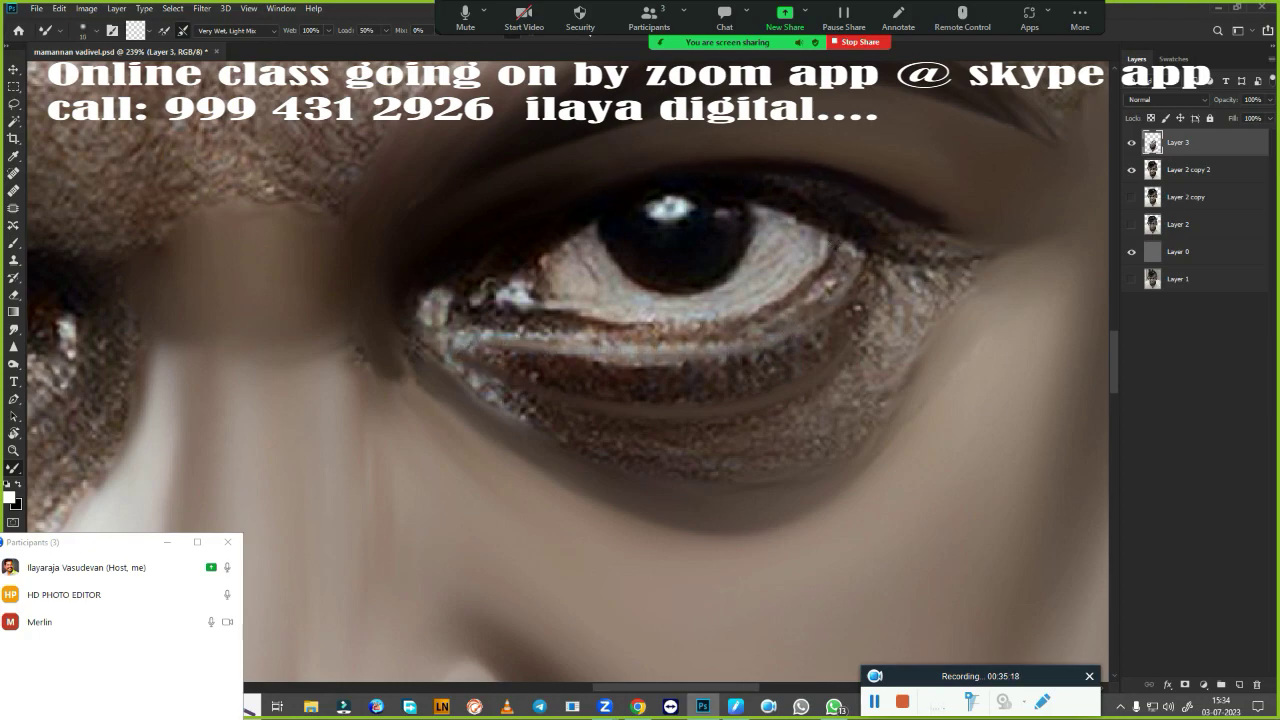
mouse_move(564, 228)
left_mouse_down()
mouse_move(480, 289)
mouse_move(463, 318)
mouse_move(764, 318)
left_mouse_up()
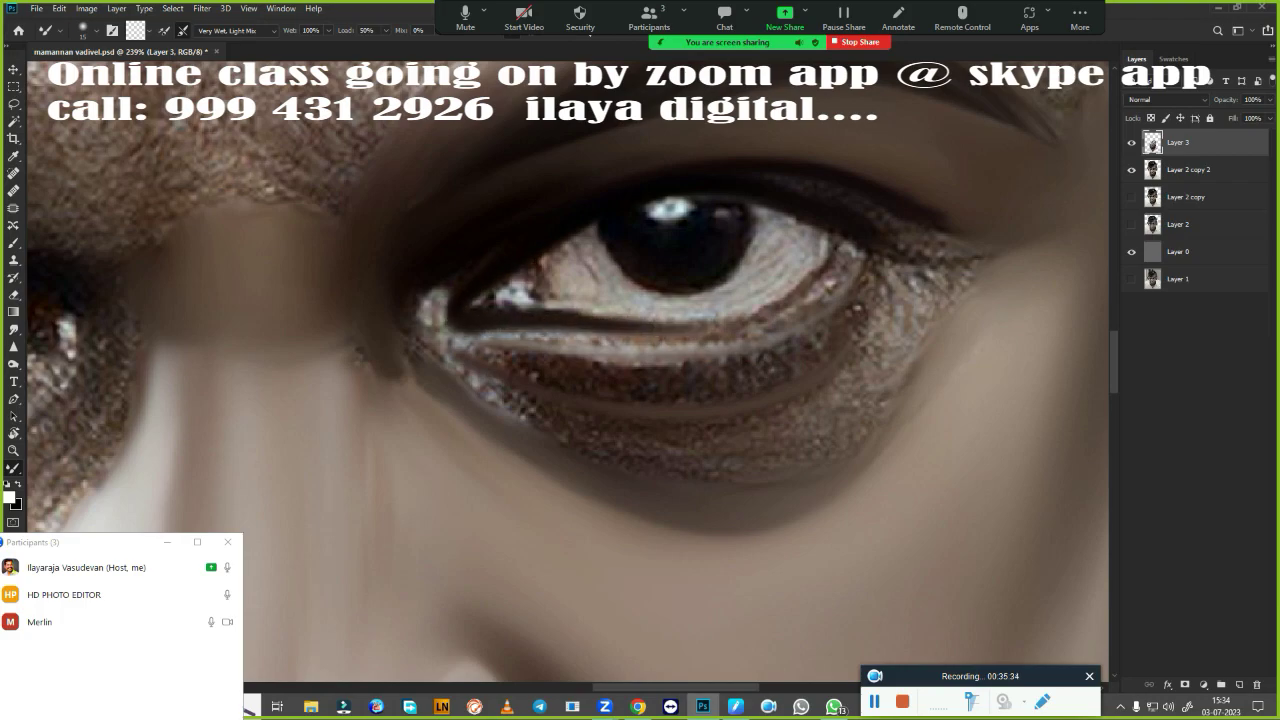
left_click_drag(840, 224, 748, 318)
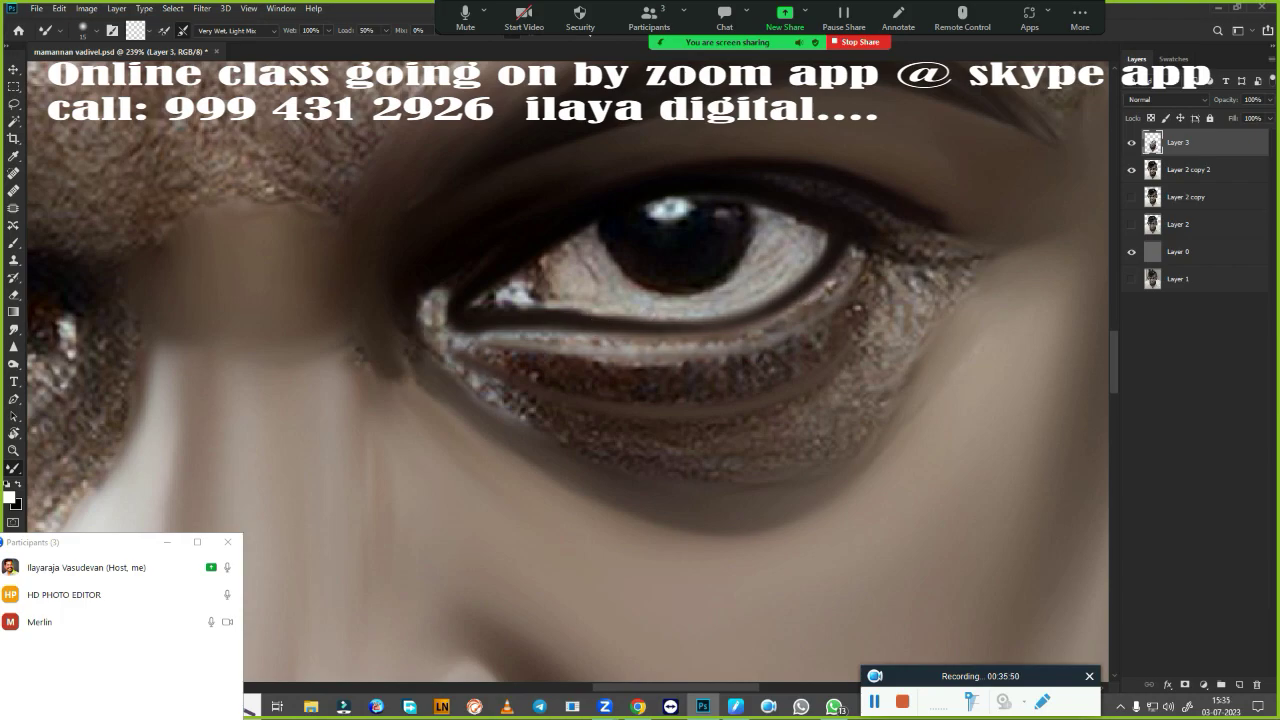
- Smudge the glittery texture under the lower eyelid and by the outer corner smooth
left_click(14, 329)
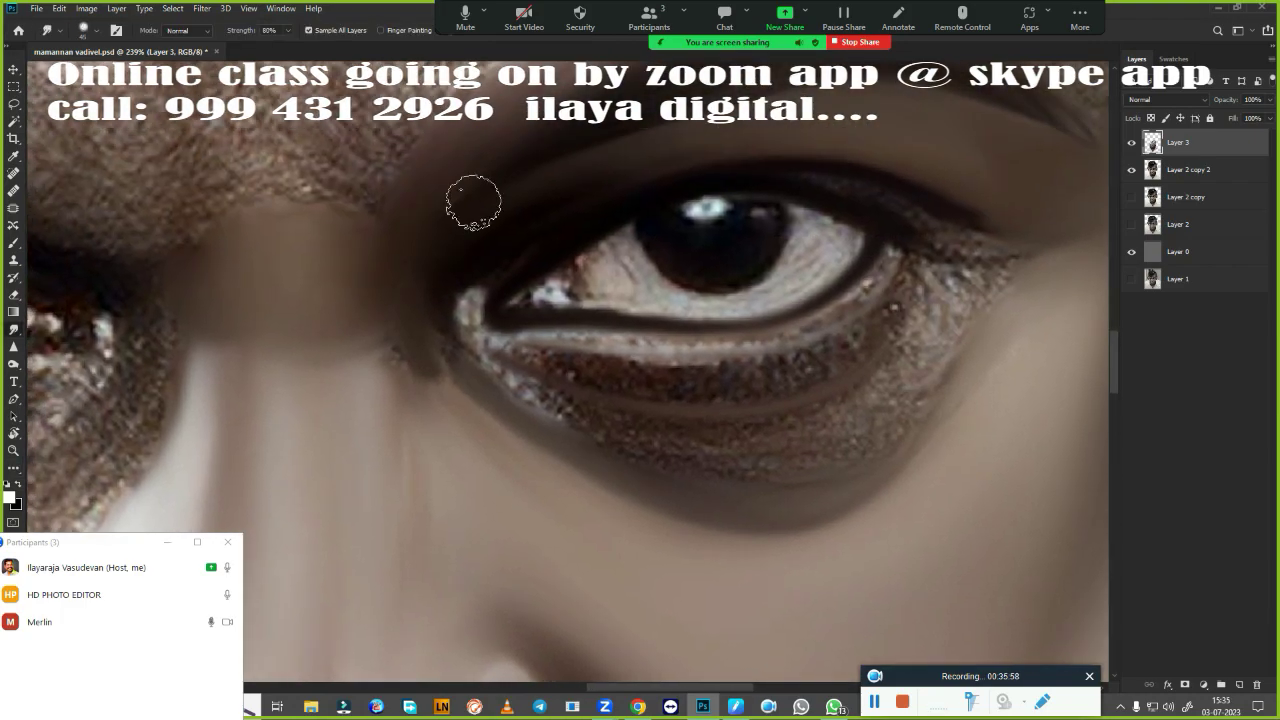
mouse_move(473, 412)
left_mouse_down()
mouse_move(366, 323)
mouse_move(437, 408)
left_mouse_up()
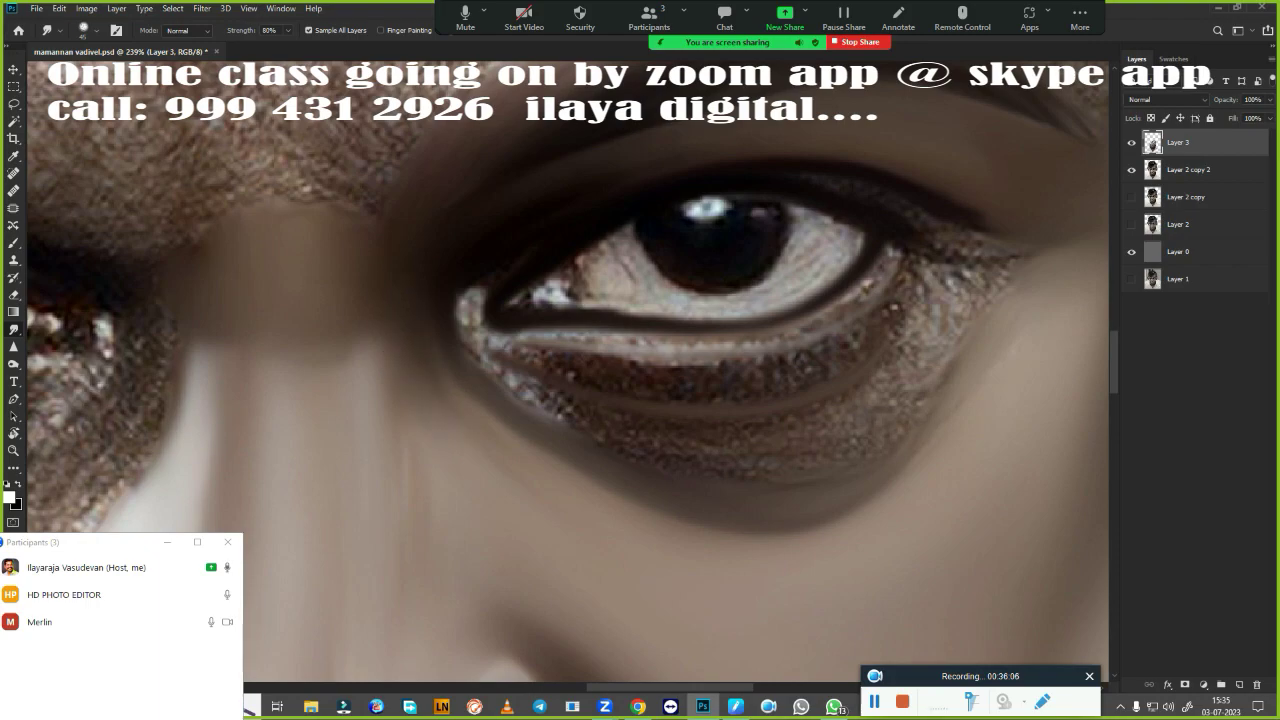
mouse_move(860, 397)
left_mouse_down()
mouse_move(943, 290)
mouse_move(910, 298)
mouse_move(975, 305)
left_mouse_up()
mouse_move(861, 388)
left_mouse_down()
mouse_move(823, 429)
mouse_move(534, 391)
mouse_move(654, 434)
left_mouse_up()
left_click_drag(863, 445, 905, 405)
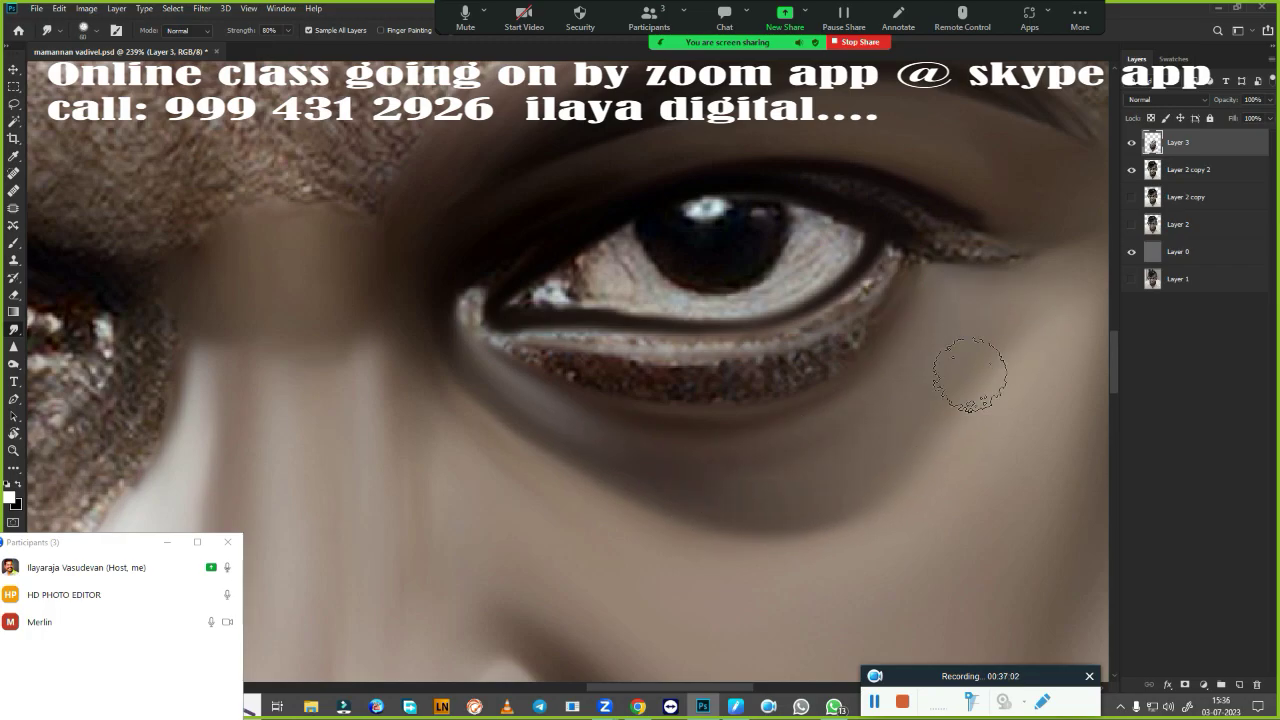
scroll(820, 130, "down", 3)
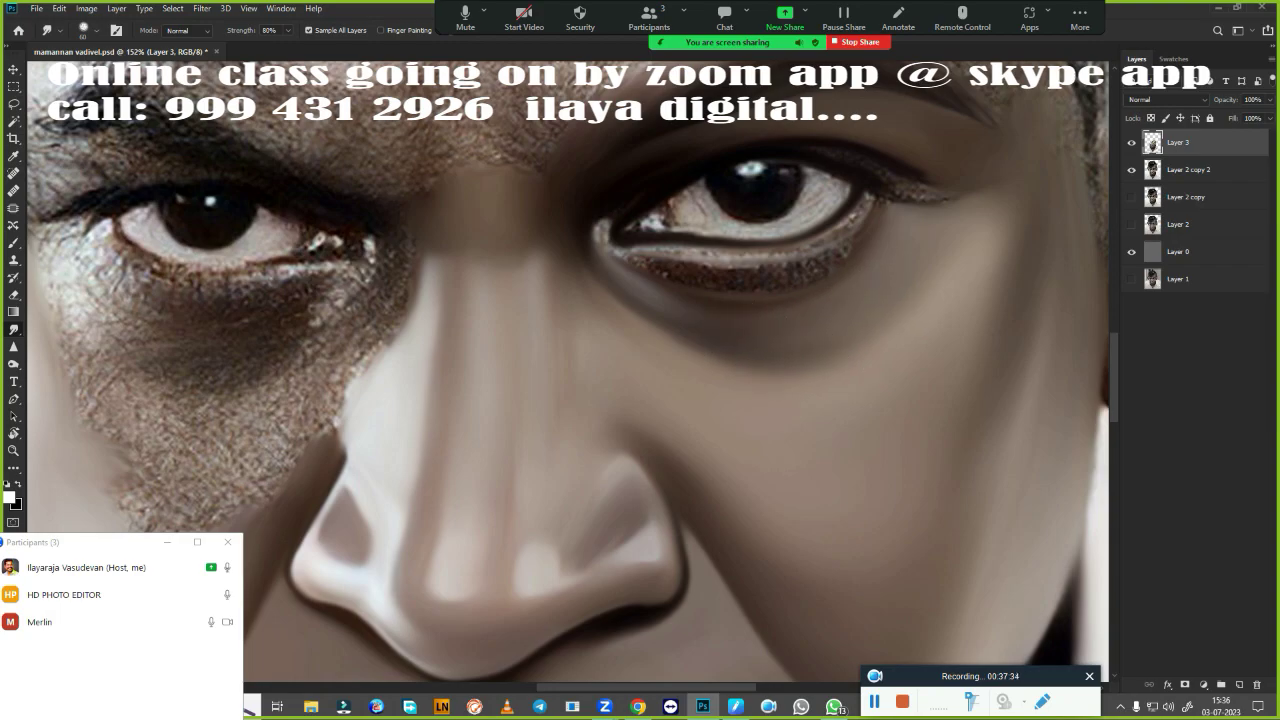
scroll(860, 100, "up", 3)
- Smooth and darken the lower-lid rim, soften the eyeliner tail, and blend the inner corner
mouse_move(485, 433)
left_mouse_down()
mouse_move(443, 420)
mouse_move(506, 446)
mouse_move(803, 377)
mouse_move(766, 408)
left_mouse_up()
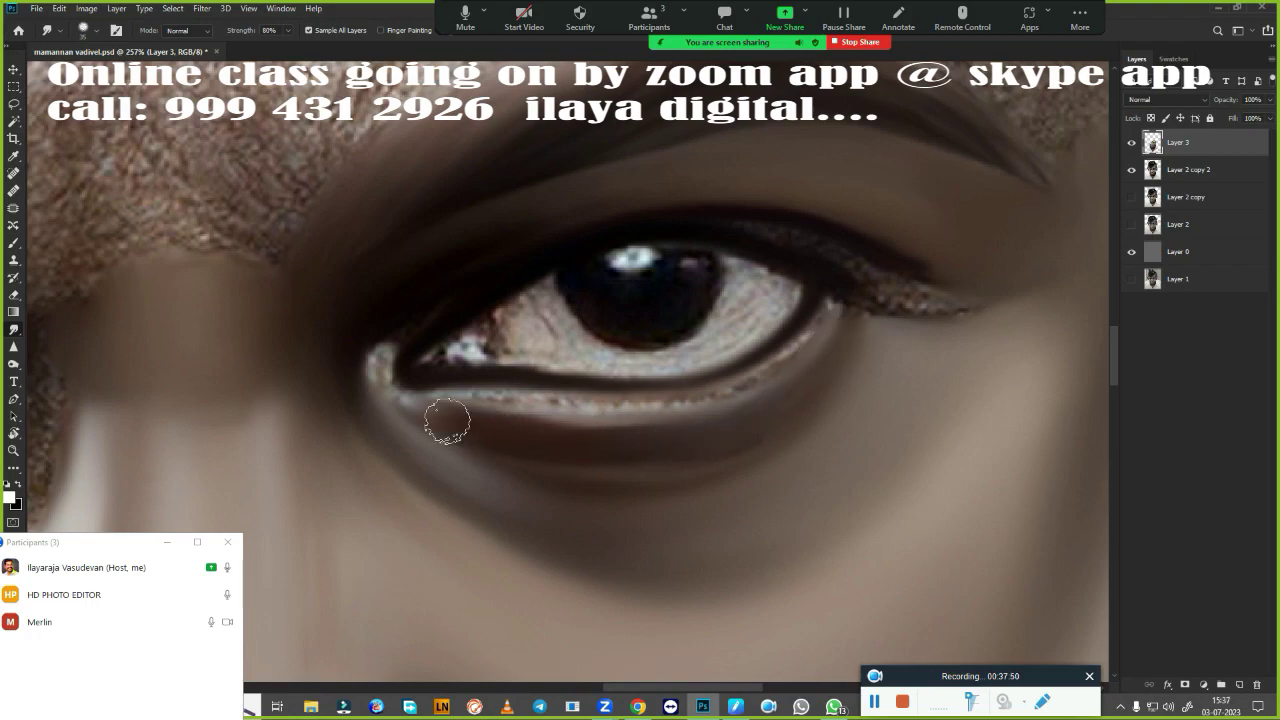
left_click_drag(443, 420, 392, 402)
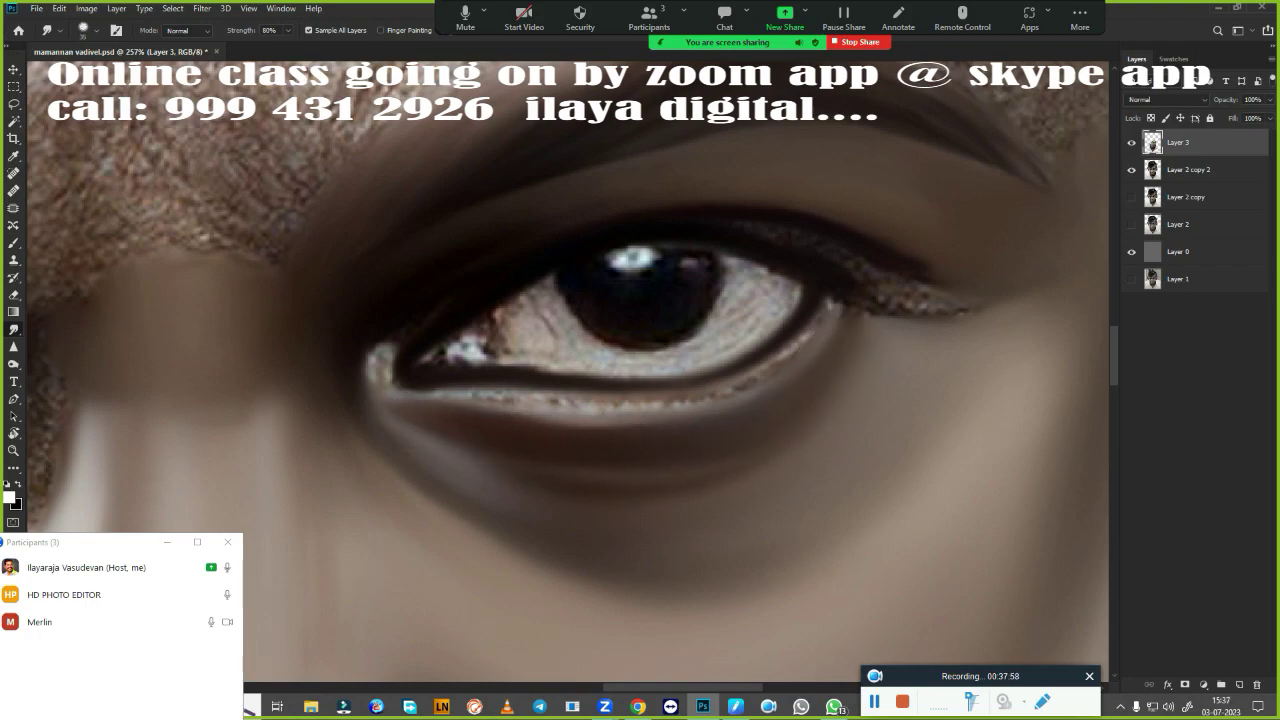
mouse_move(937, 292)
left_mouse_down()
mouse_move(848, 266)
mouse_move(874, 289)
left_mouse_up()
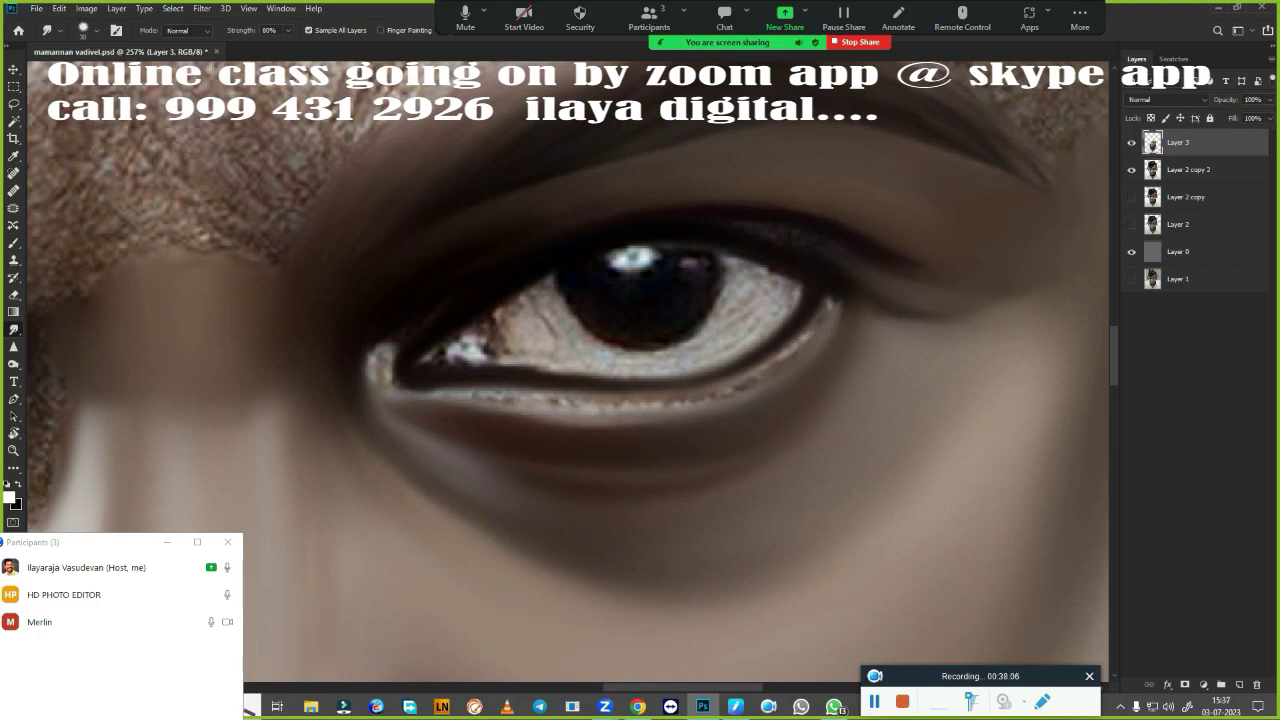
left_click_drag(376, 372, 449, 298)
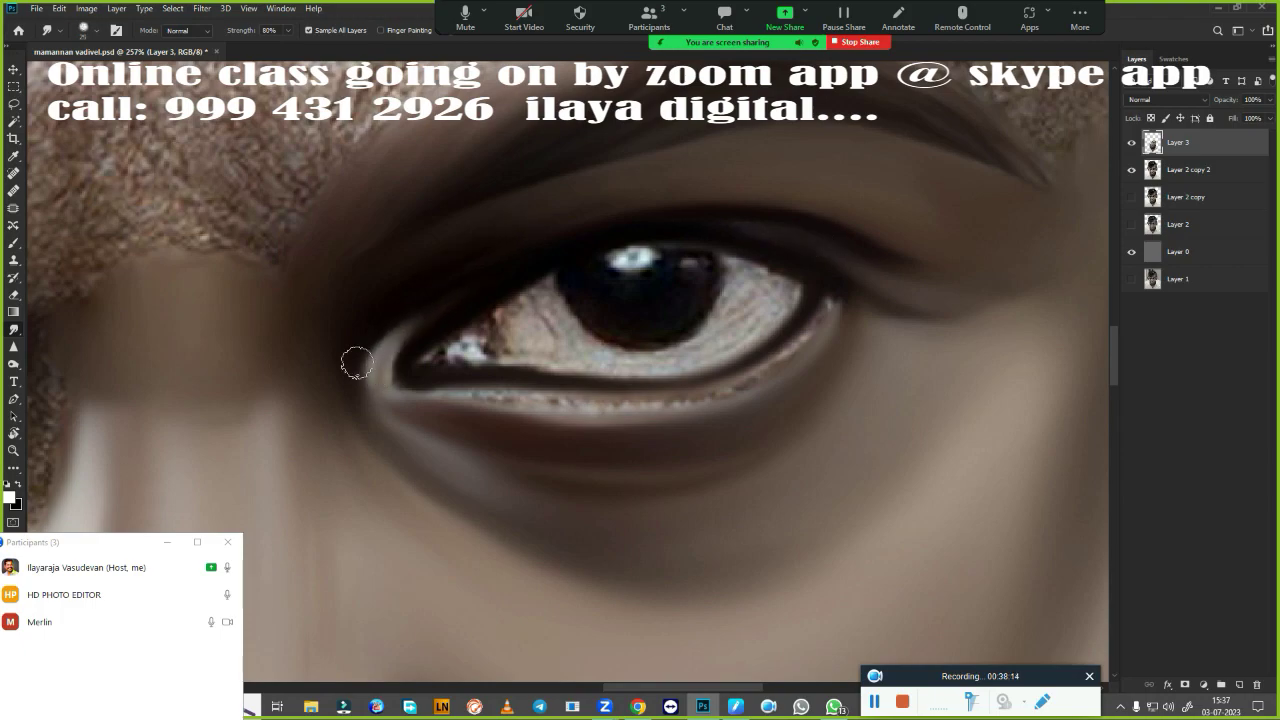
mouse_move(518, 404)
left_mouse_down()
mouse_move(737, 382)
mouse_move(809, 317)
left_mouse_up()
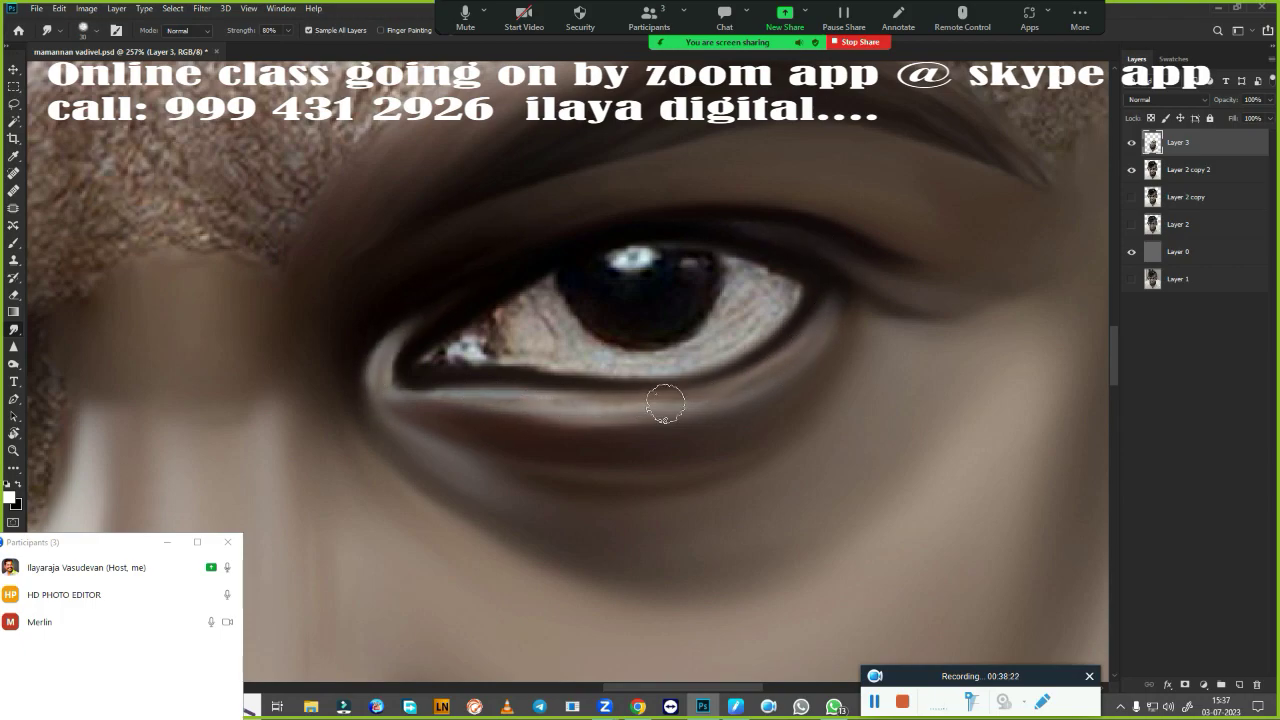
- With the Mixer Brush, smooth the upper-lid crease and shading above the eye
key("b")
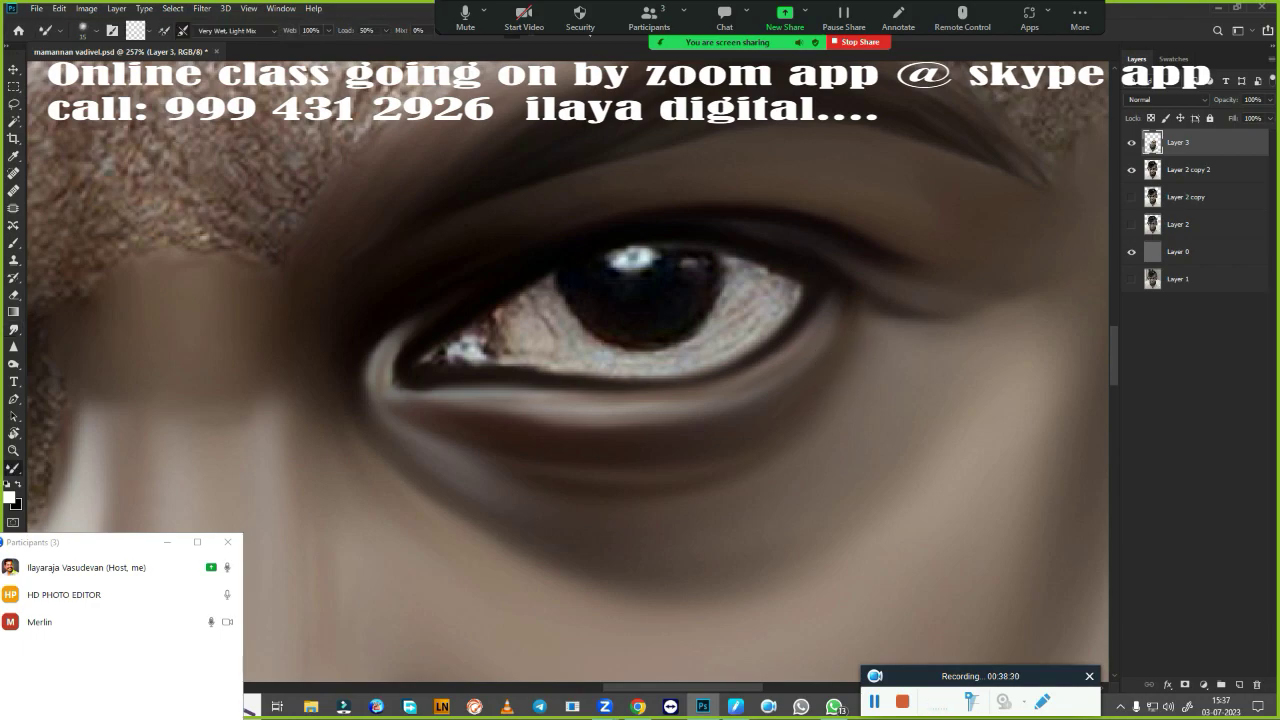
mouse_move(889, 278)
left_mouse_down()
mouse_move(780, 234)
mouse_move(656, 235)
left_mouse_up()
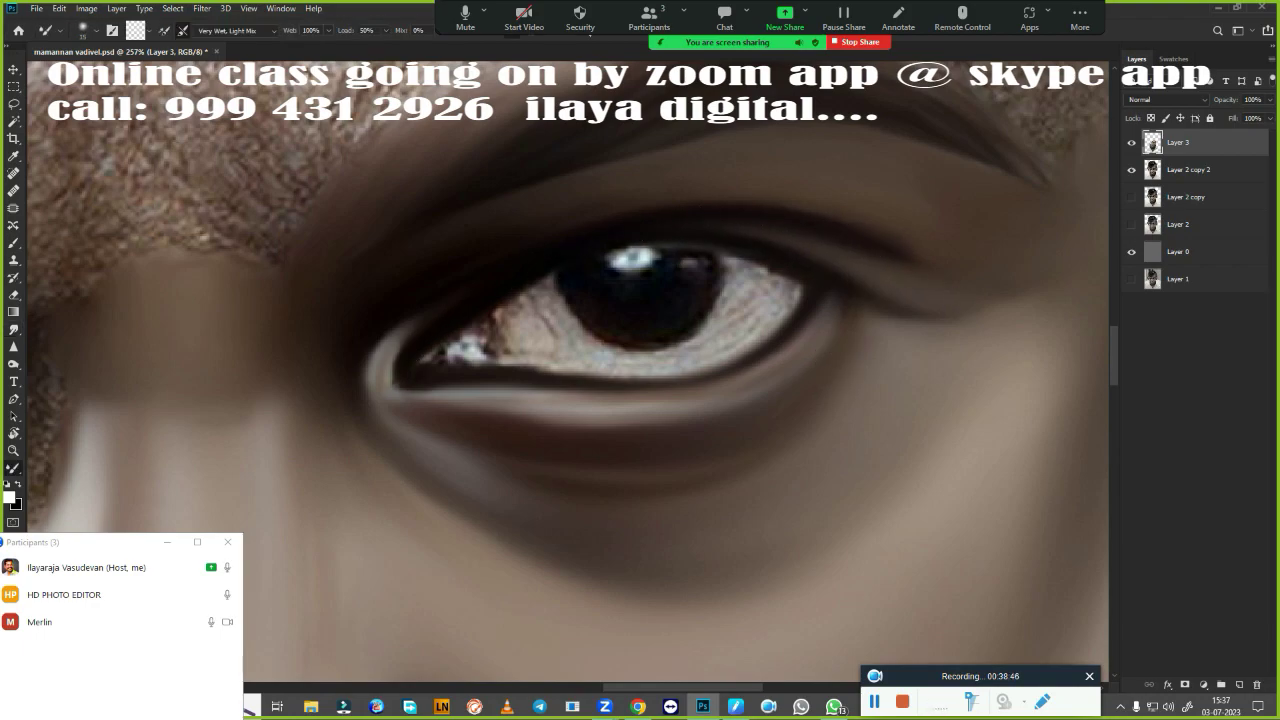
left_click_drag(449, 277, 355, 322)
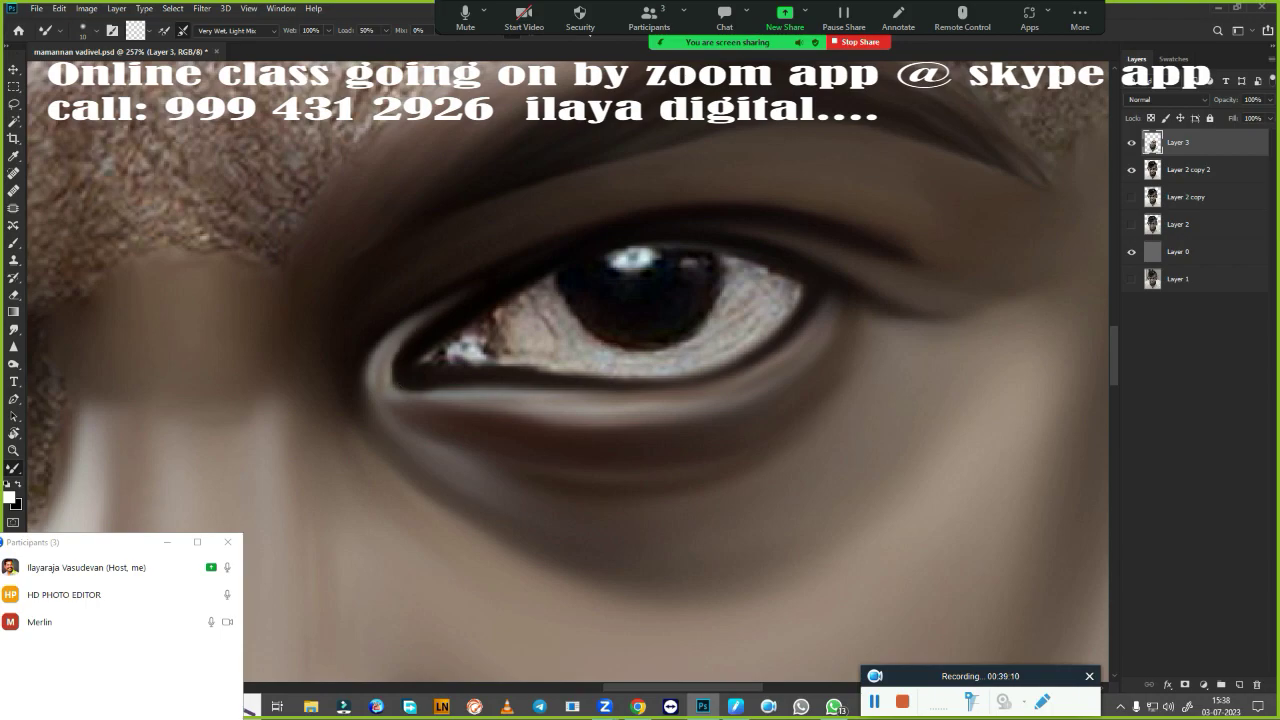
scroll(565, 136, "up", 3)
- Select a circle around the iris with the Elliptical Marquee and smudge it uniformly dark
key("m")
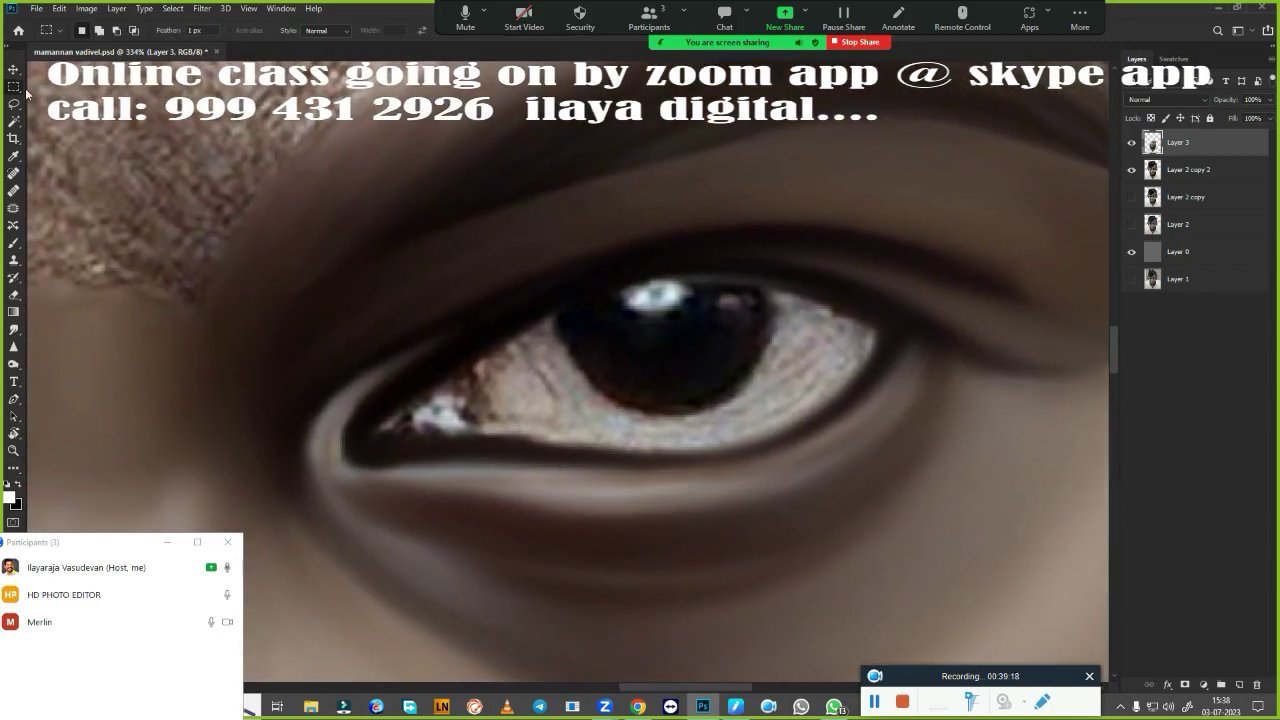
right_click(14, 87)
left_click(70, 100)
left_click_drag(665, 330, 863, 463)
left_click_drag(665, 310, 766, 421)
key("r")
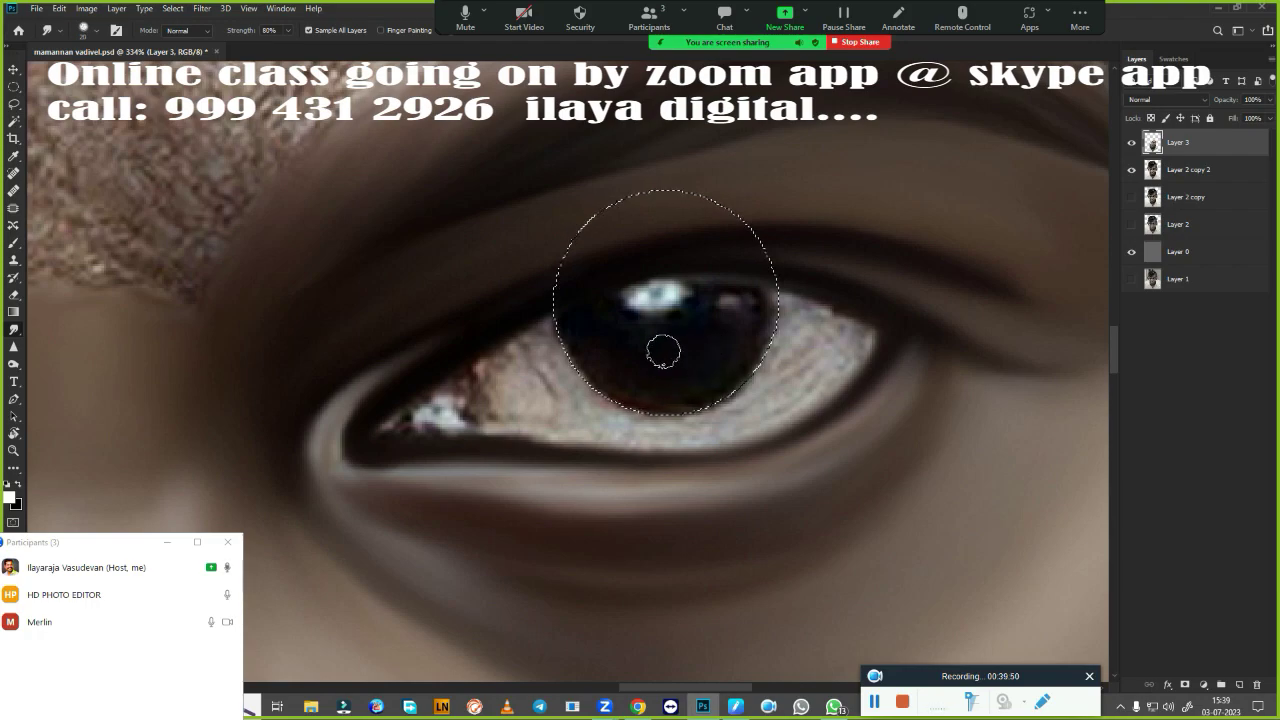
mouse_move(713, 295)
left_mouse_down()
mouse_move(717, 309)
mouse_move(580, 329)
mouse_move(713, 382)
mouse_move(569, 320)
left_mouse_up()
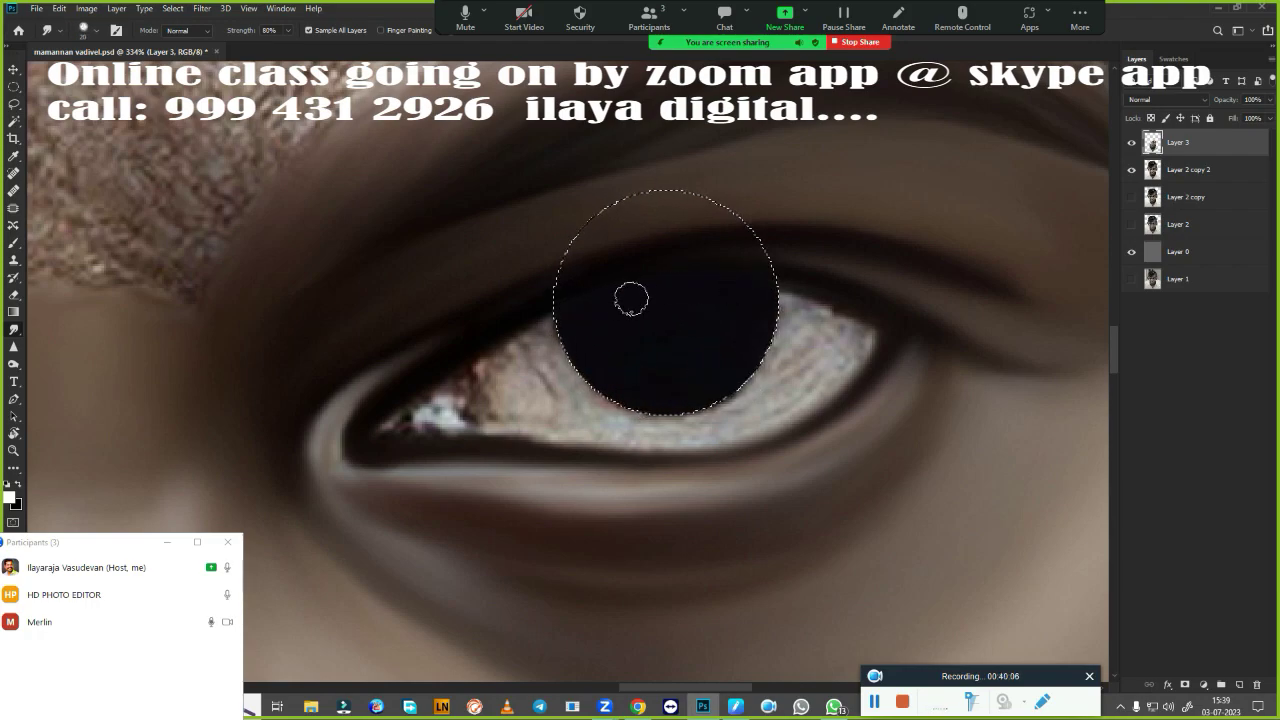
- Add a new layer above Layer 3 and compare the retouched eye with the original
left_click(1239, 685)
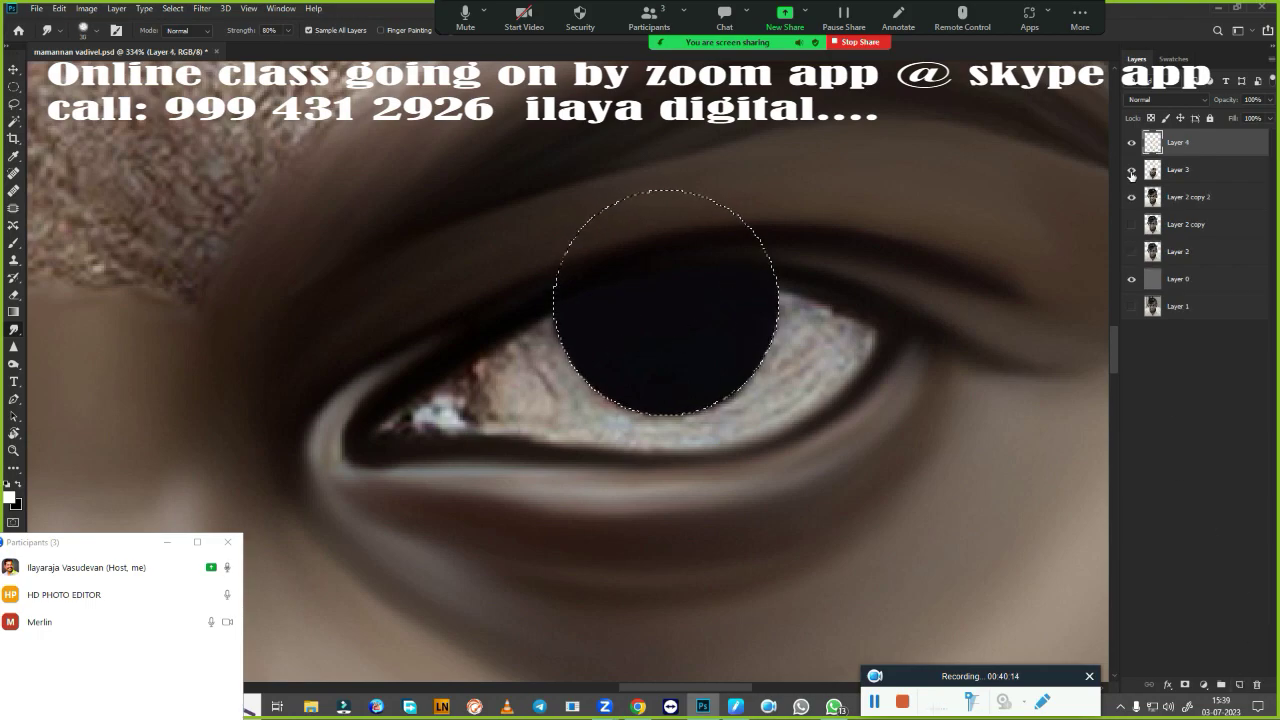
left_click(1131, 170)
left_click(1131, 170)
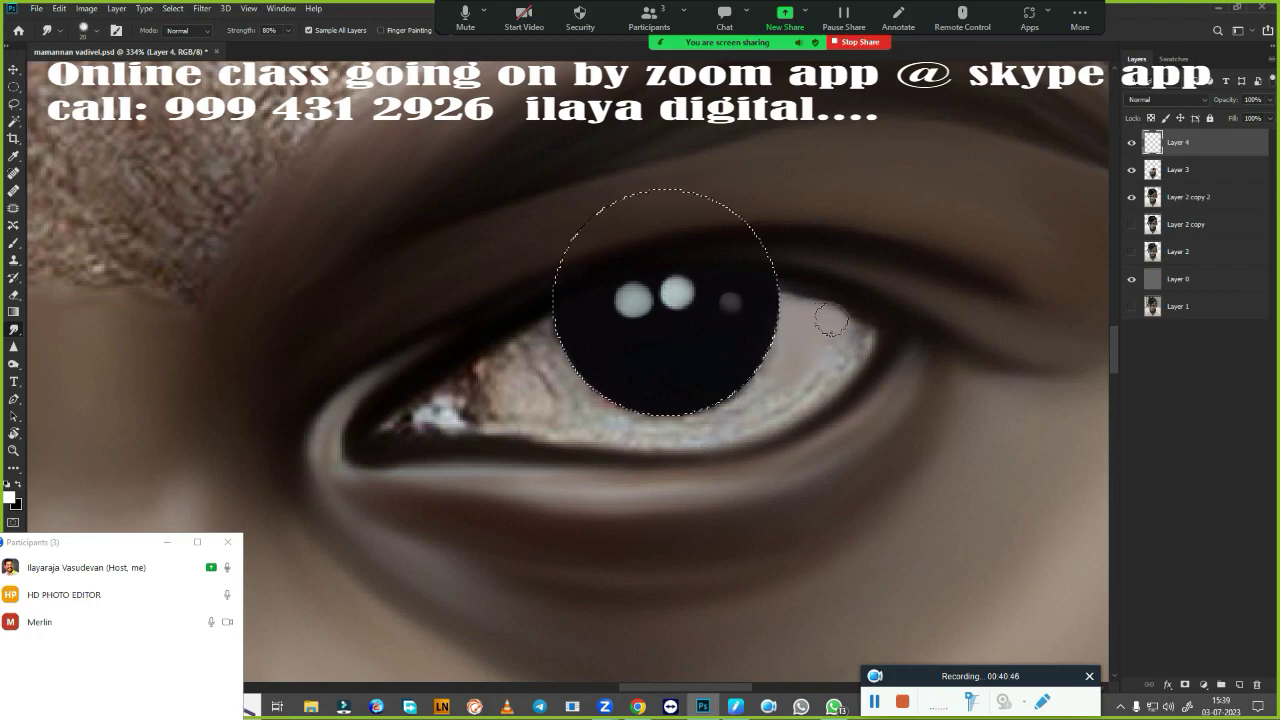
- Smudge the eye white clean, removing the reddish streak and inner-corner dark spot
left_click_drag(833, 353, 857, 339)
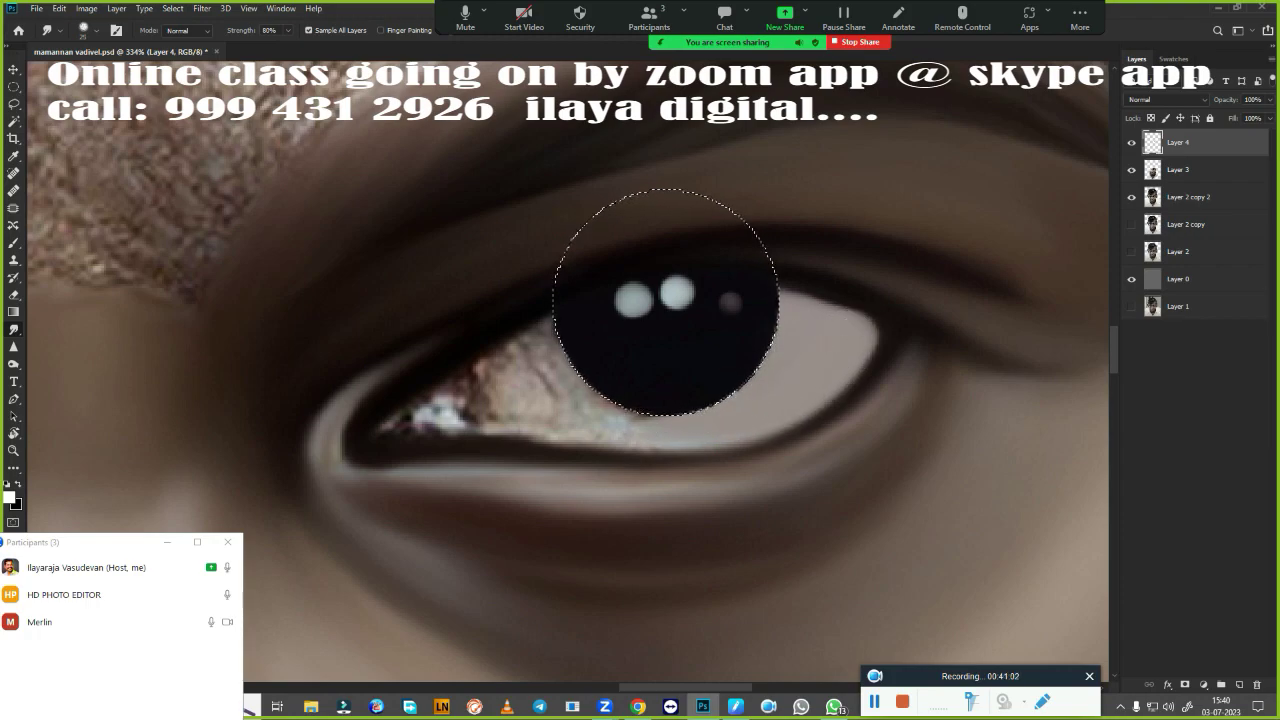
mouse_move(509, 396)
left_mouse_down()
mouse_move(509, 361)
mouse_move(503, 400)
mouse_move(521, 422)
left_mouse_up()
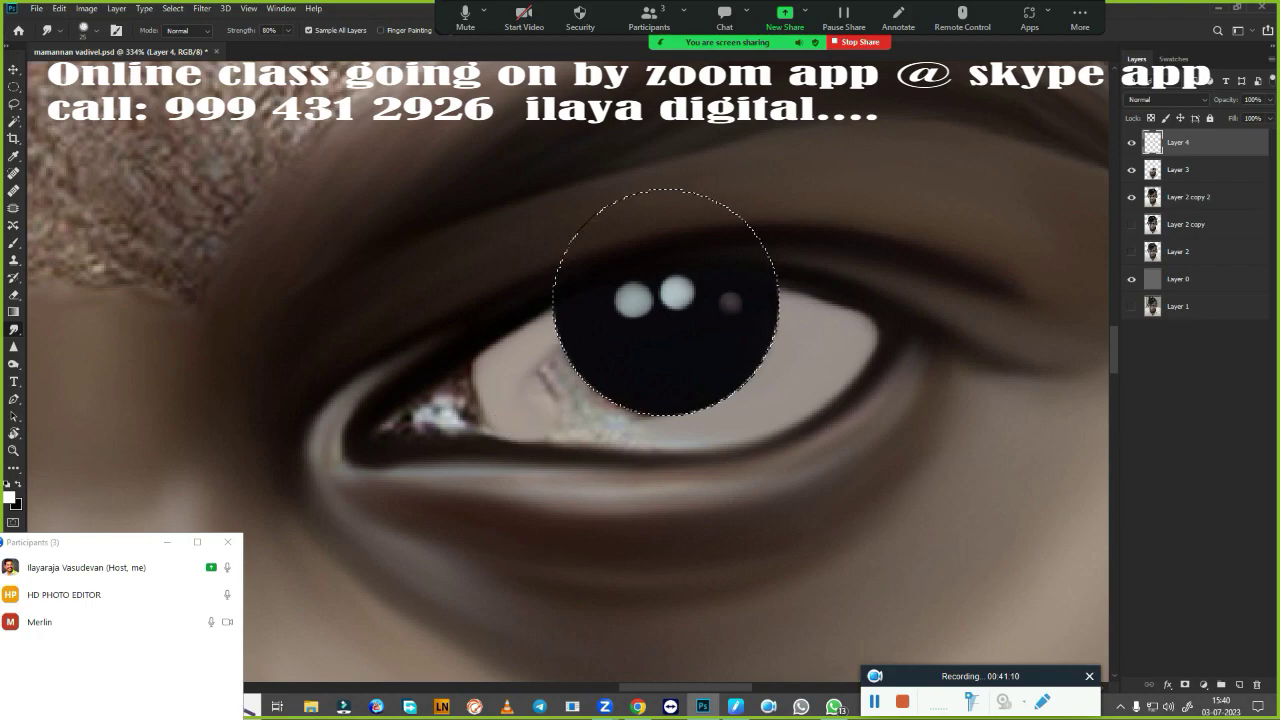
left_click_drag(650, 443, 548, 380)
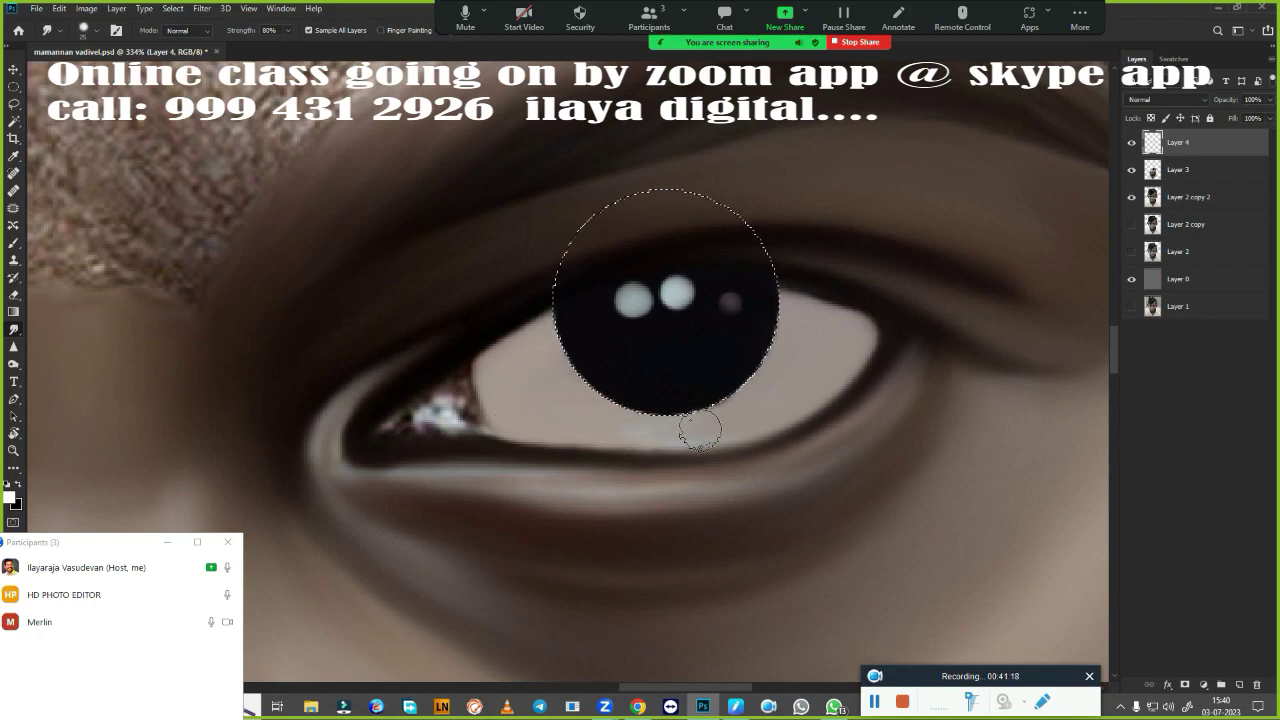
mouse_move(393, 436)
left_mouse_down()
mouse_move(455, 415)
mouse_move(475, 426)
left_mouse_up()
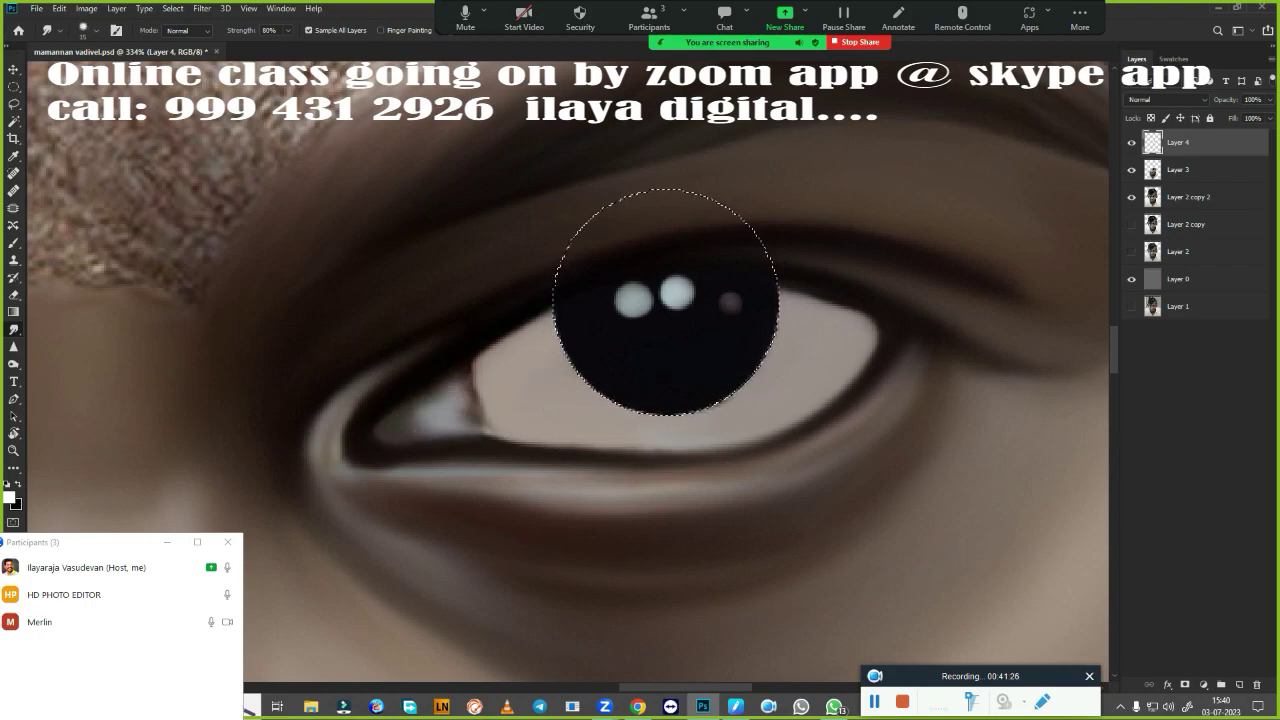
mouse_move(472, 379)
left_mouse_down()
mouse_move(503, 369)
mouse_move(491, 394)
mouse_move(536, 412)
left_mouse_up()
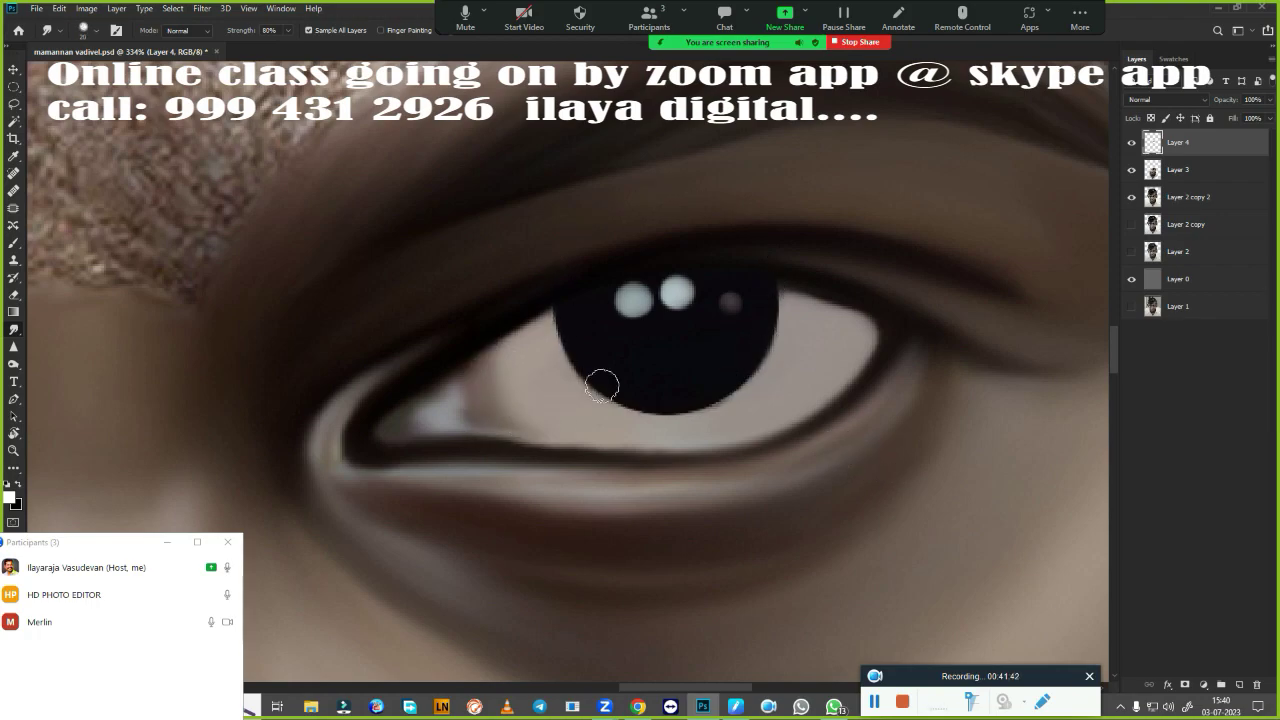
- Merge Layer 3 down into Layer 4 and clear the unfinished lasso selection
key("ctrl+0")
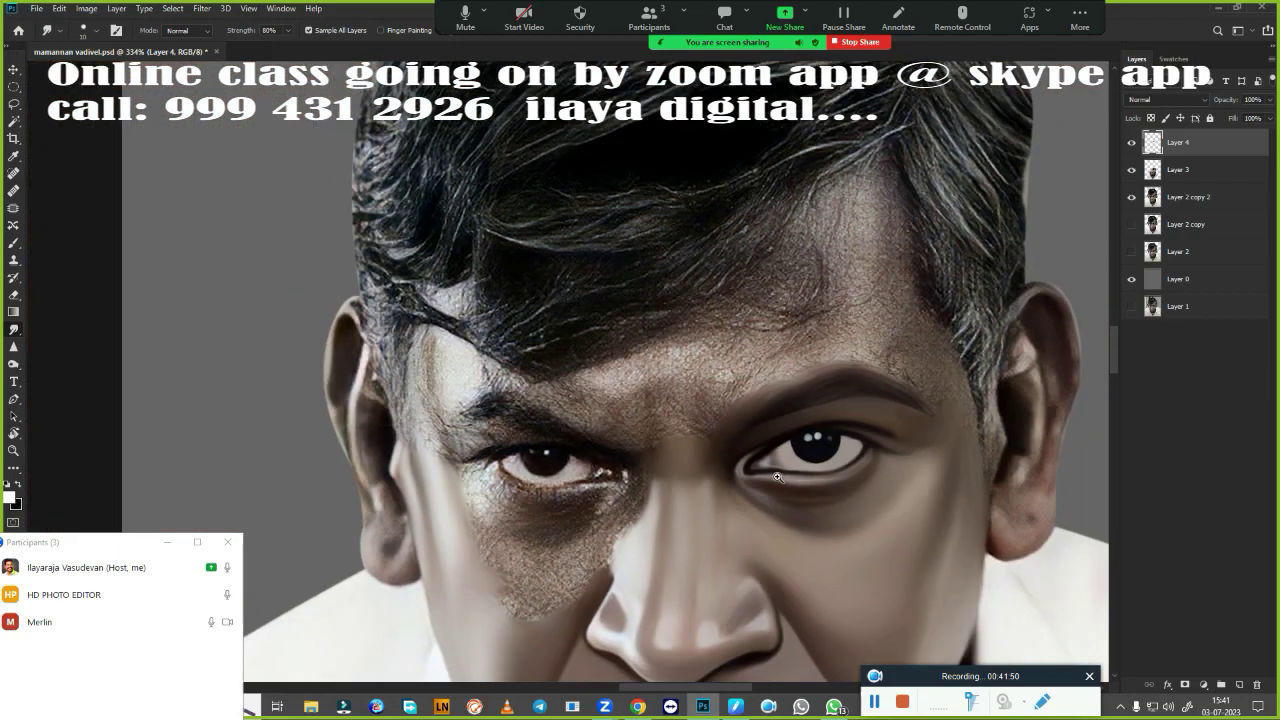
scroll(872, 458, "up", 5)
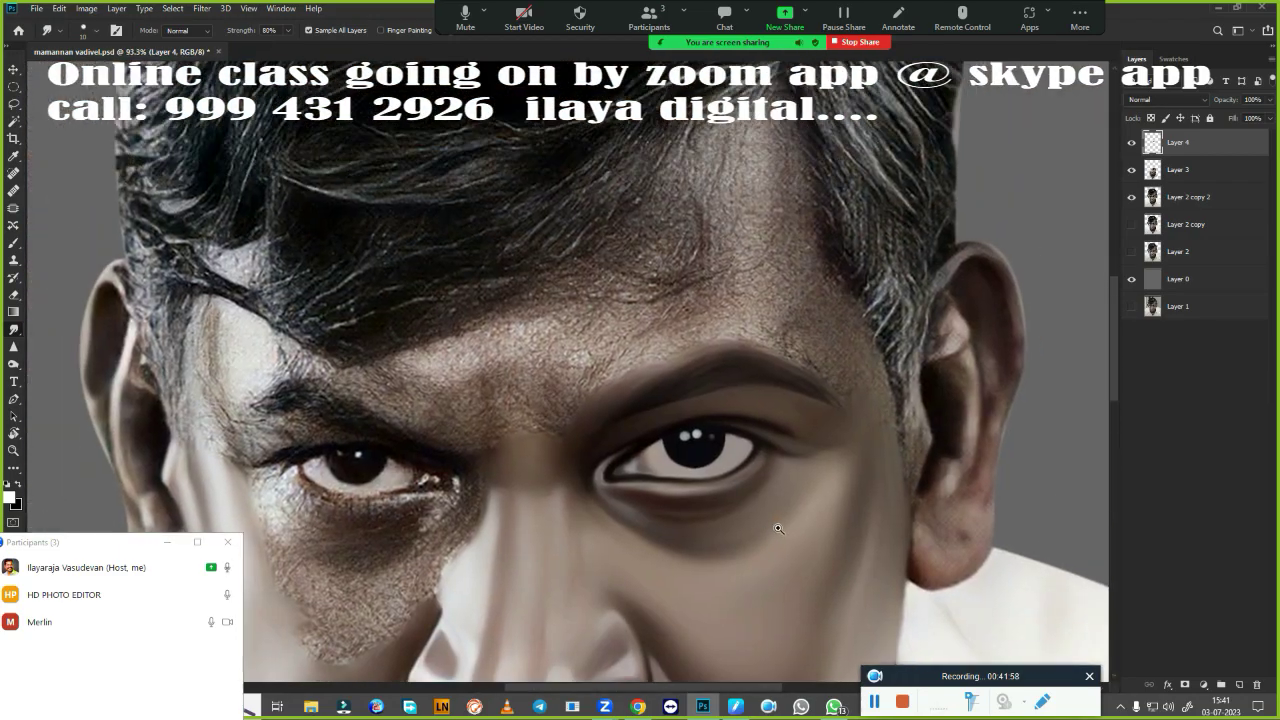
key("l")
scroll(830, 537, "down", 3)
key("ctrl+e")
scroll(647, 385, "up", 3)
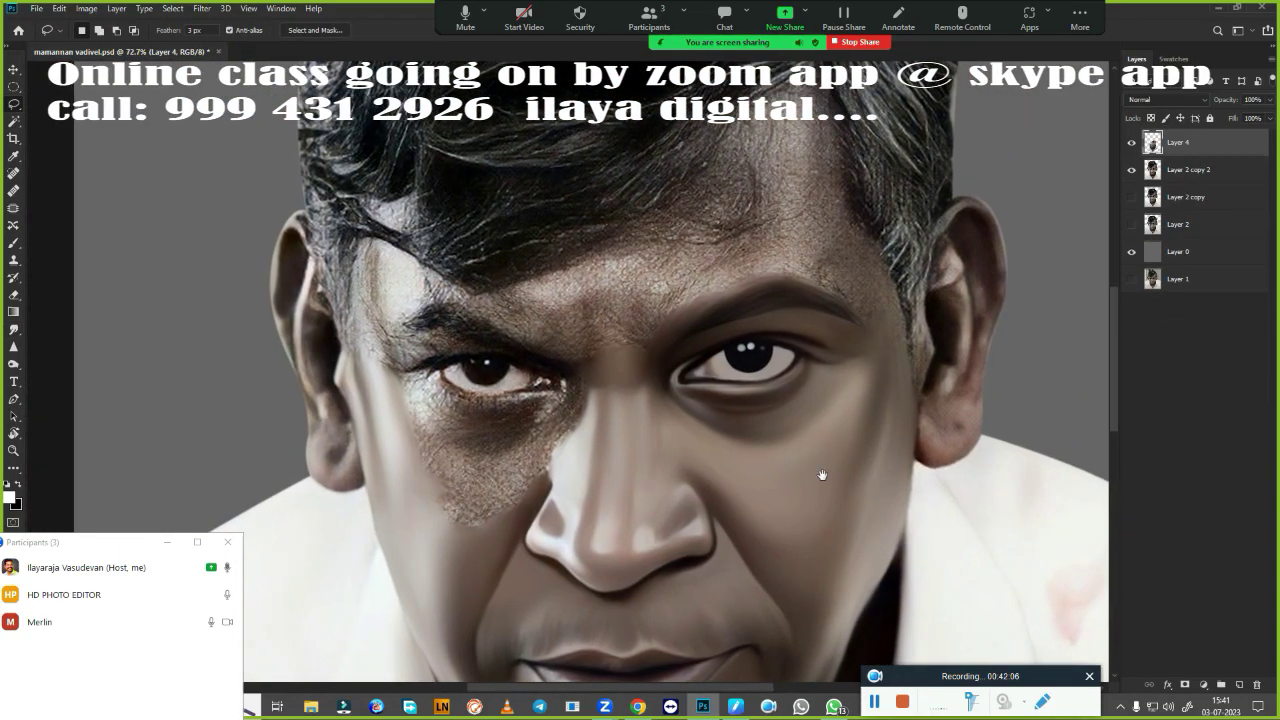
left_click(634, 627)
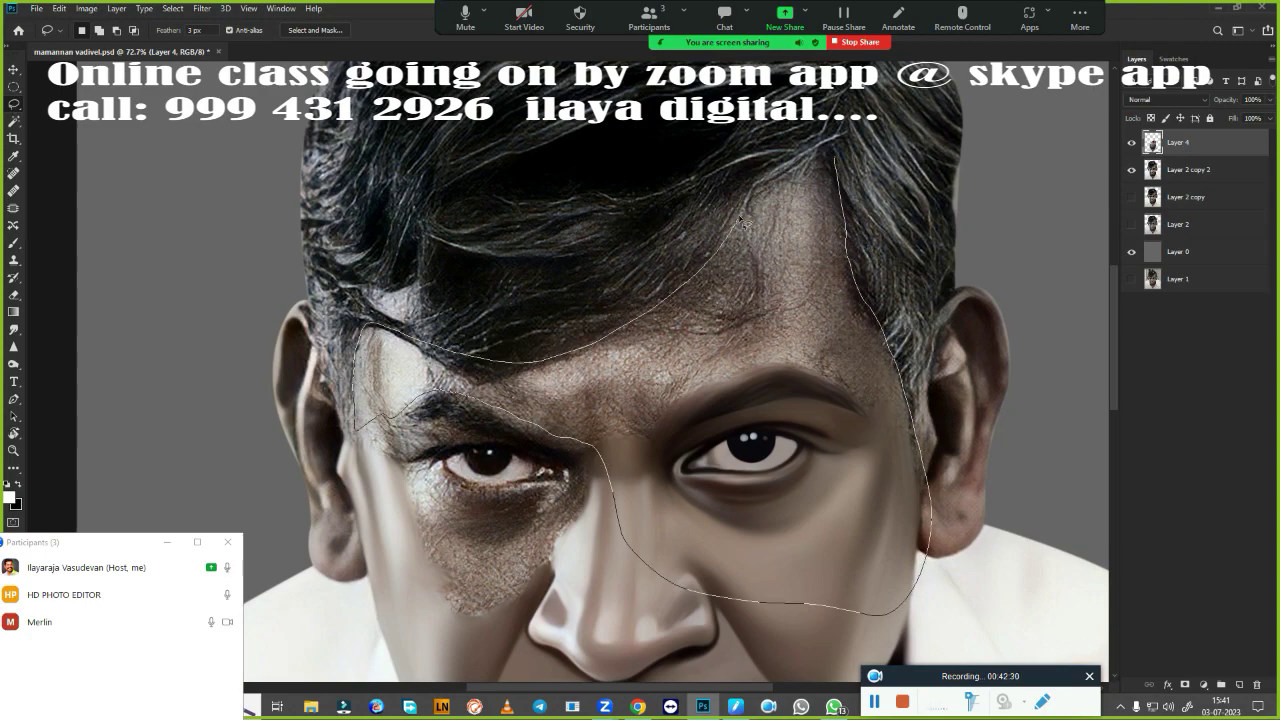
- Lasso the forehead and right side of the face and feather the selection
left_click_drag(741, 222, 745, 218)
key("shift+F6")
key("Return")
scroll(846, 464, "up", 2)
key("r")
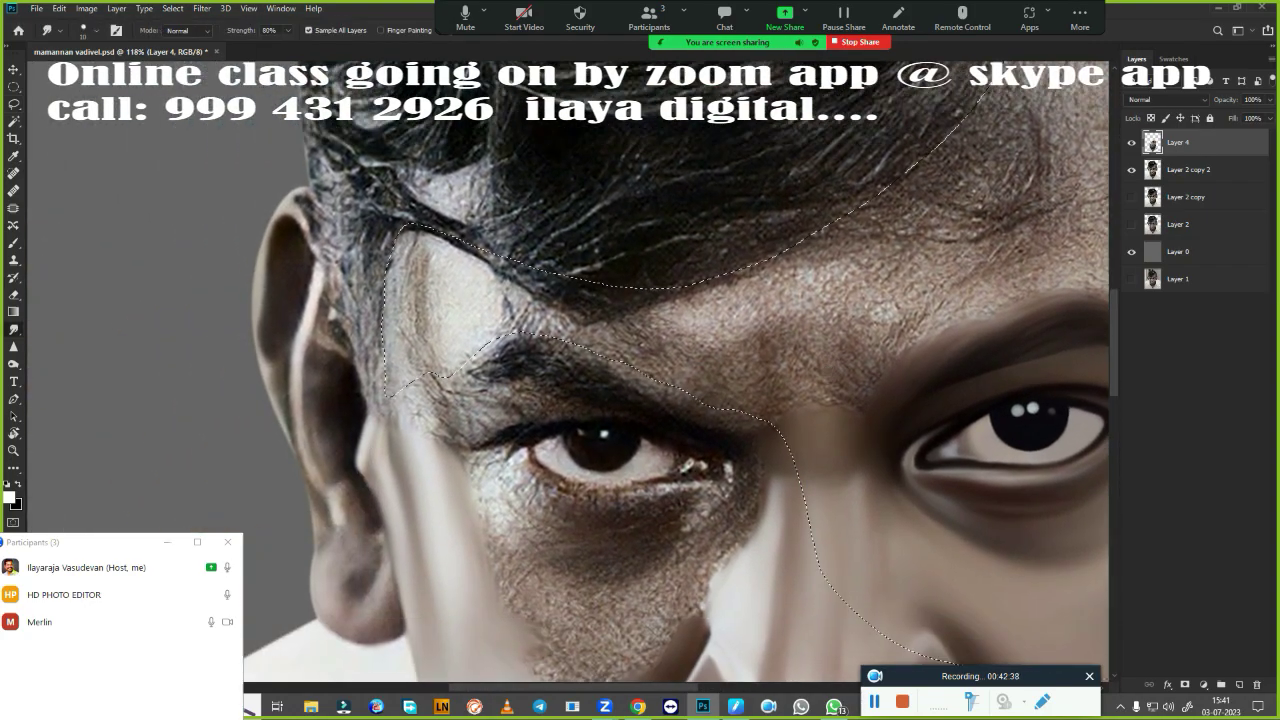
- Smudge the forehead, brow and between-the-brows skin into smooth blended tones
mouse_move(410, 340)
left_mouse_down()
mouse_move(400, 286)
mouse_move(430, 370)
mouse_move(478, 216)
left_mouse_up()
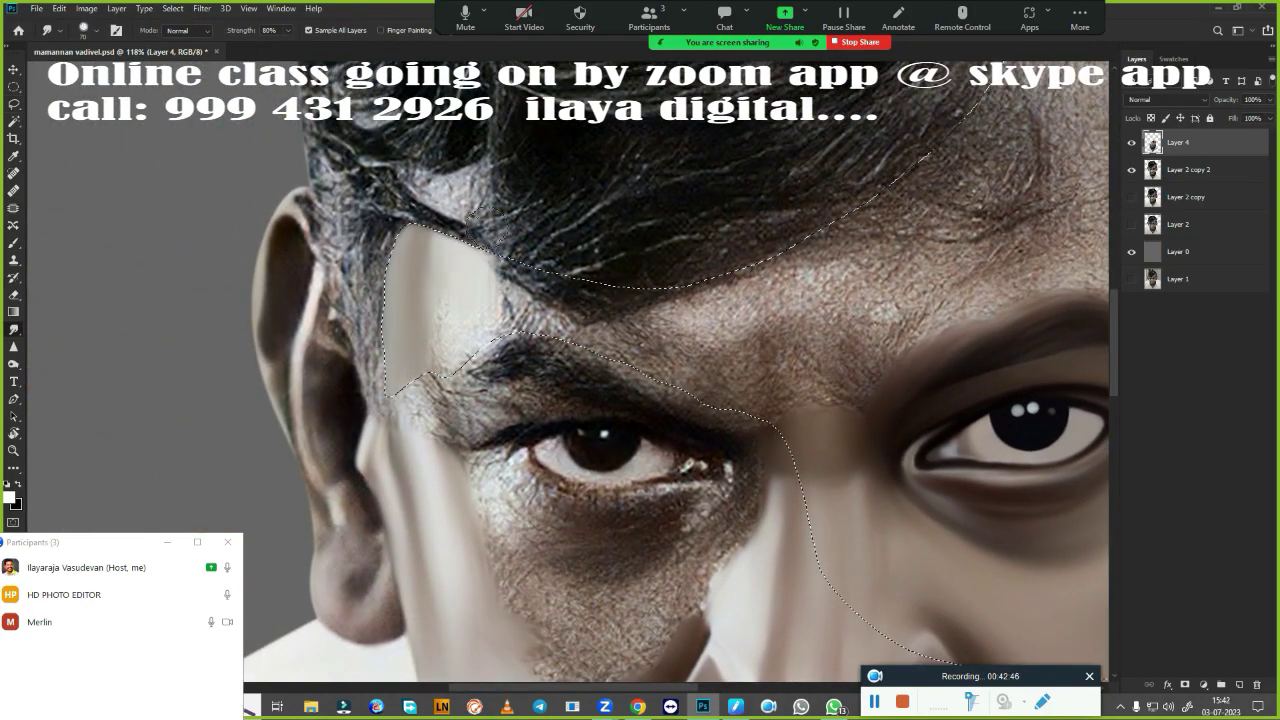
mouse_move(492, 270)
left_mouse_down()
mouse_move(727, 320)
mouse_move(884, 214)
mouse_move(737, 359)
mouse_move(570, 308)
mouse_move(760, 260)
mouse_move(870, 340)
mouse_move(780, 340)
mouse_move(830, 360)
left_mouse_up()
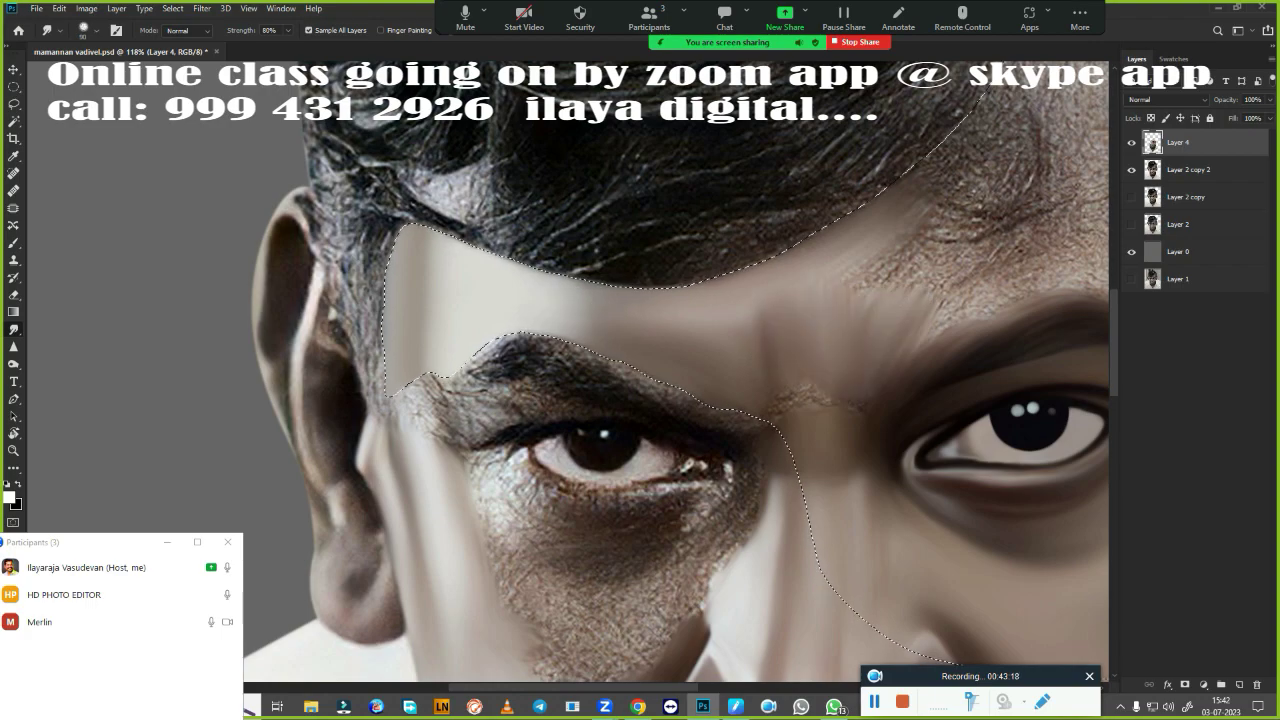
mouse_move(800, 405)
left_mouse_down()
mouse_move(837, 392)
mouse_move(777, 420)
mouse_move(849, 449)
mouse_move(693, 397)
mouse_move(330, 500)
left_mouse_up()
mouse_move(829, 286)
left_mouse_down()
mouse_move(957, 491)
mouse_move(800, 415)
mouse_move(760, 360)
mouse_move(745, 240)
mouse_move(795, 145)
left_mouse_up()
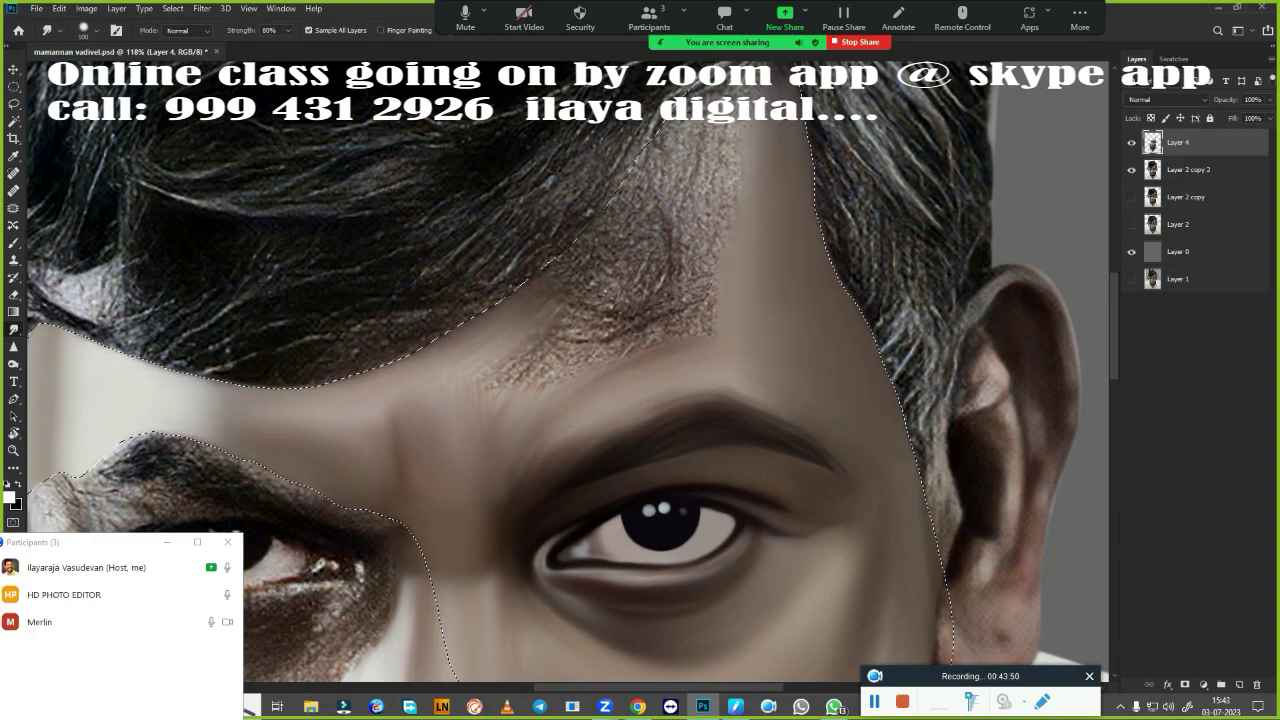
mouse_move(510, 340)
left_mouse_down()
mouse_move(420, 480)
mouse_move(457, 486)
mouse_move(333, 432)
left_mouse_up()
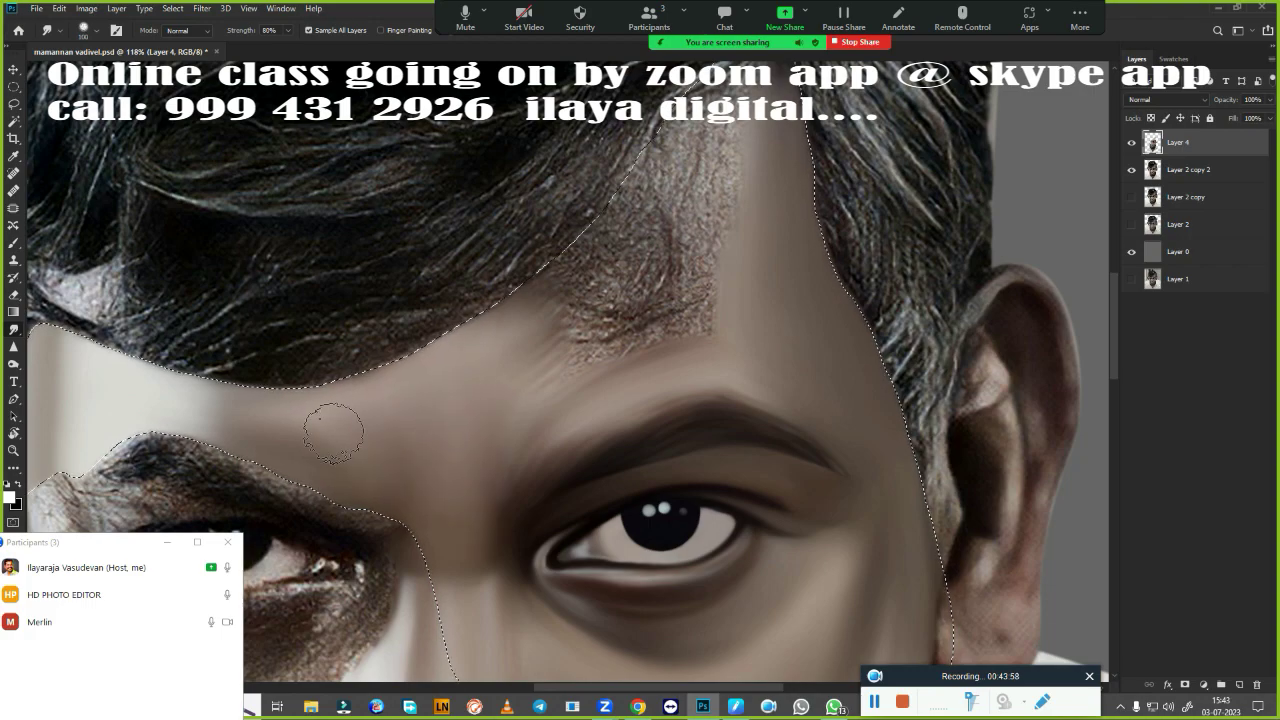
mouse_move(650, 165)
left_mouse_down()
mouse_move(695, 155)
mouse_move(651, 214)
mouse_move(614, 314)
mouse_move(586, 257)
left_mouse_up()
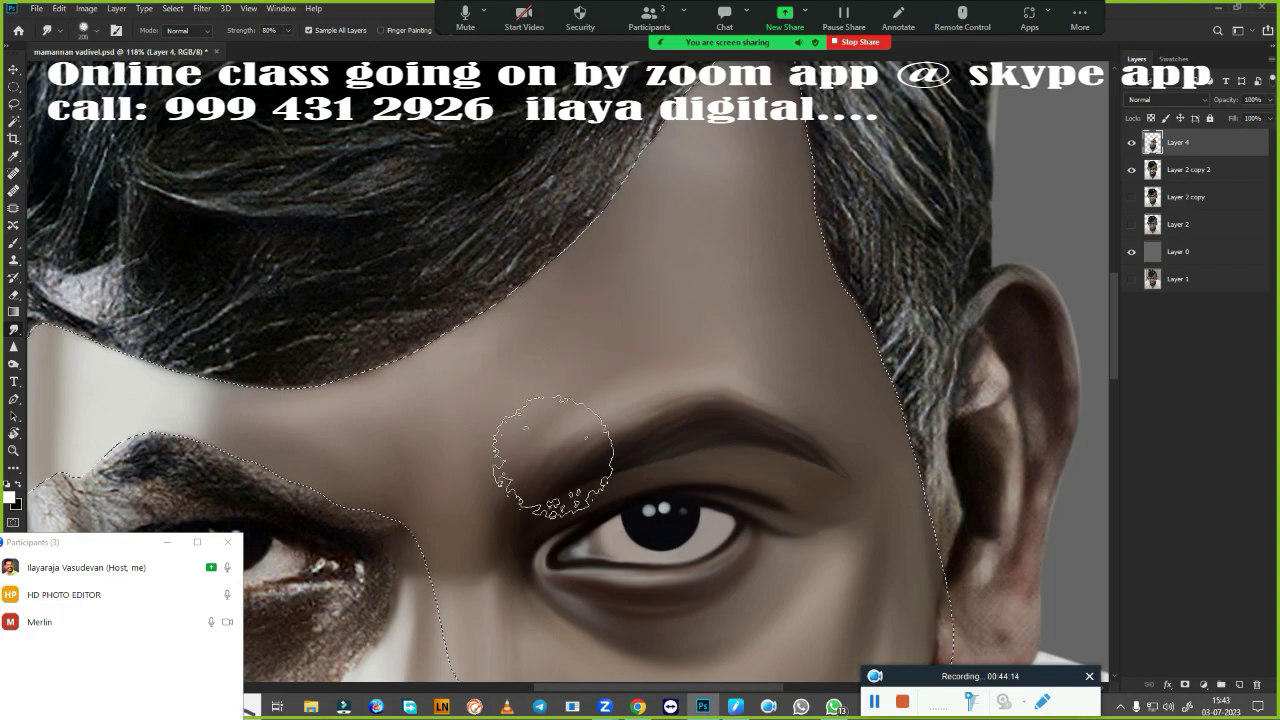
key("ctrl+minus")
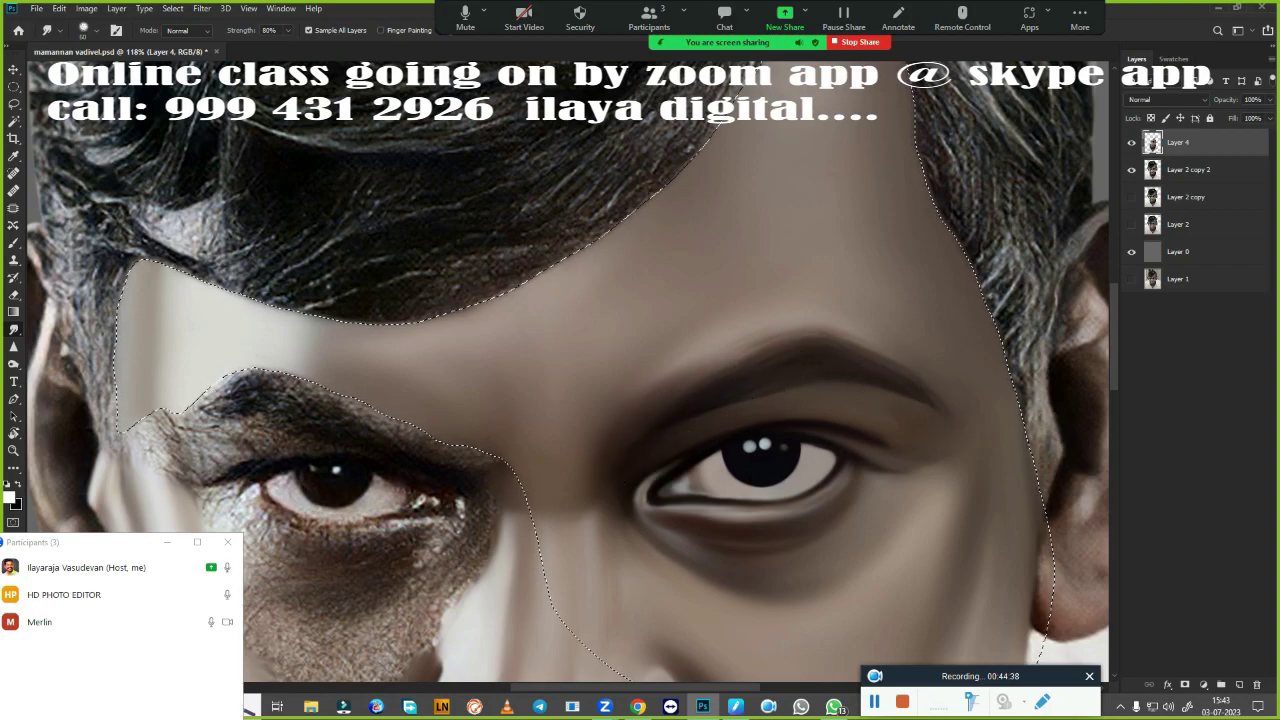
key("ctrl+minus")
- Erase along the forehead hairline on Layer 4 to reveal the dark hair underneath
key("ctrl+0")
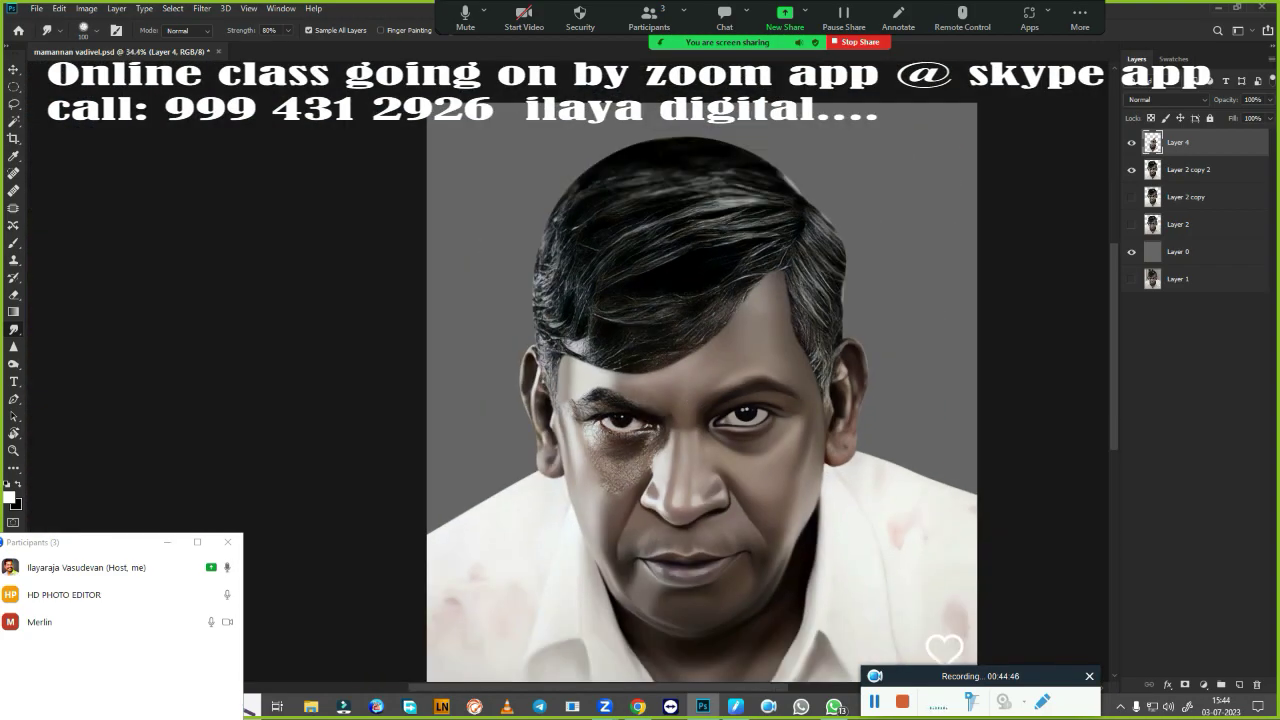
scroll(724, 468, "up", 3)
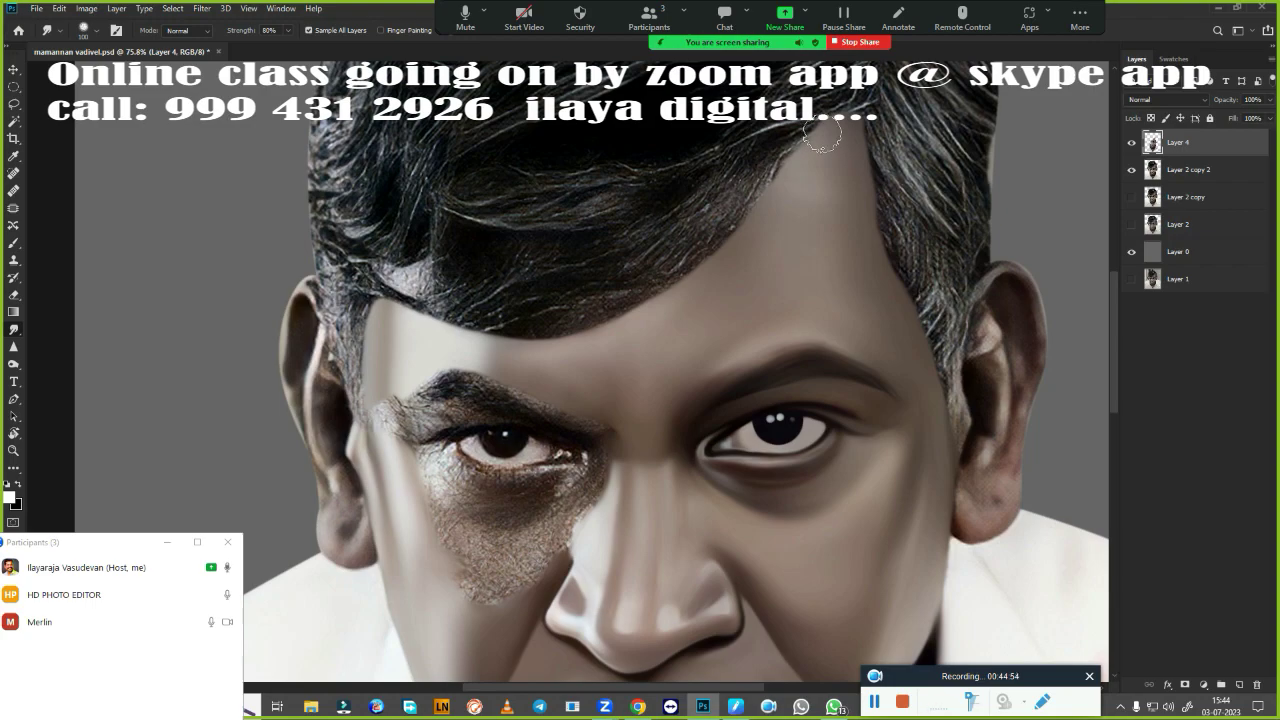
key("e")
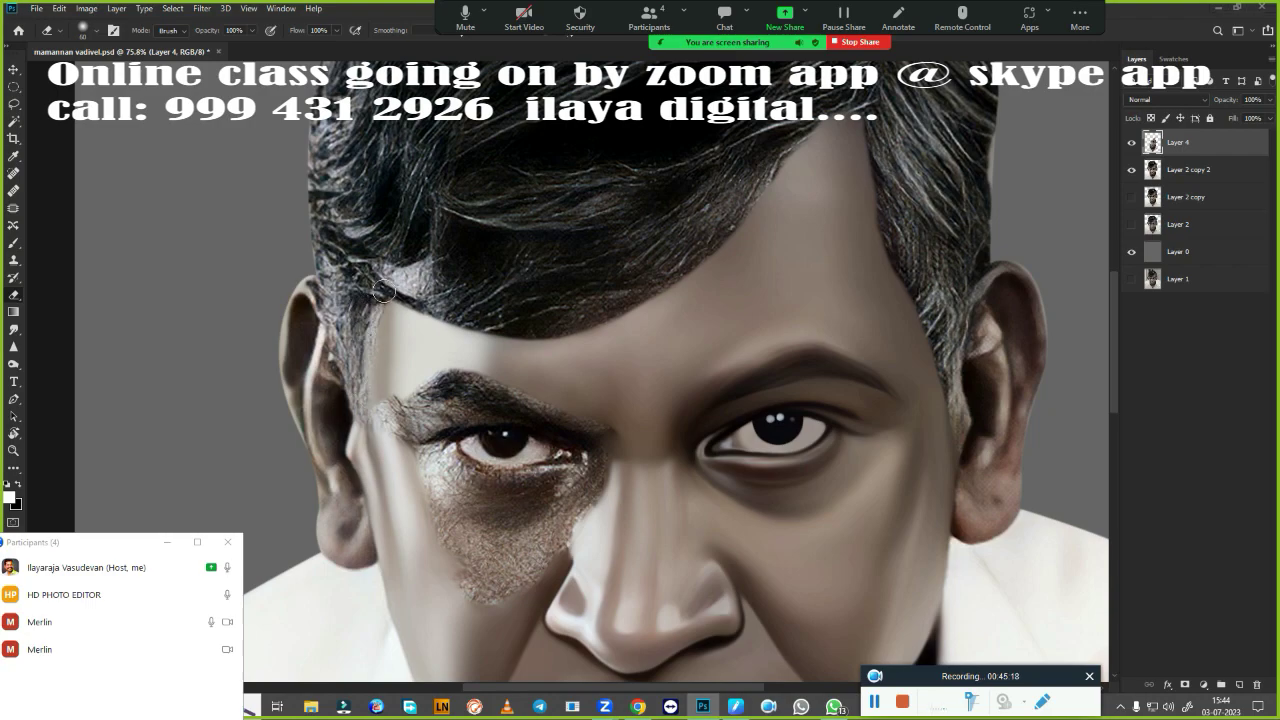
mouse_move(473, 316)
left_mouse_down()
mouse_move(735, 234)
mouse_move(915, 260)
left_mouse_up()
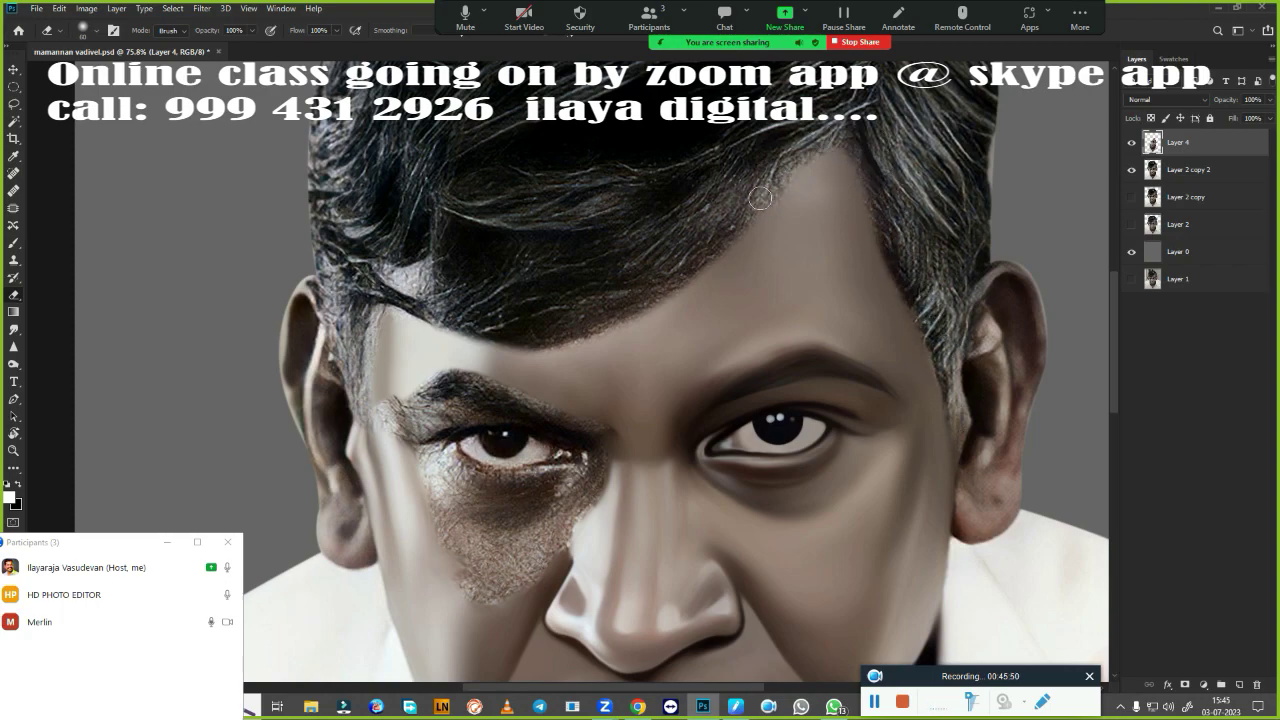
left_click_drag(760, 198, 622, 313)
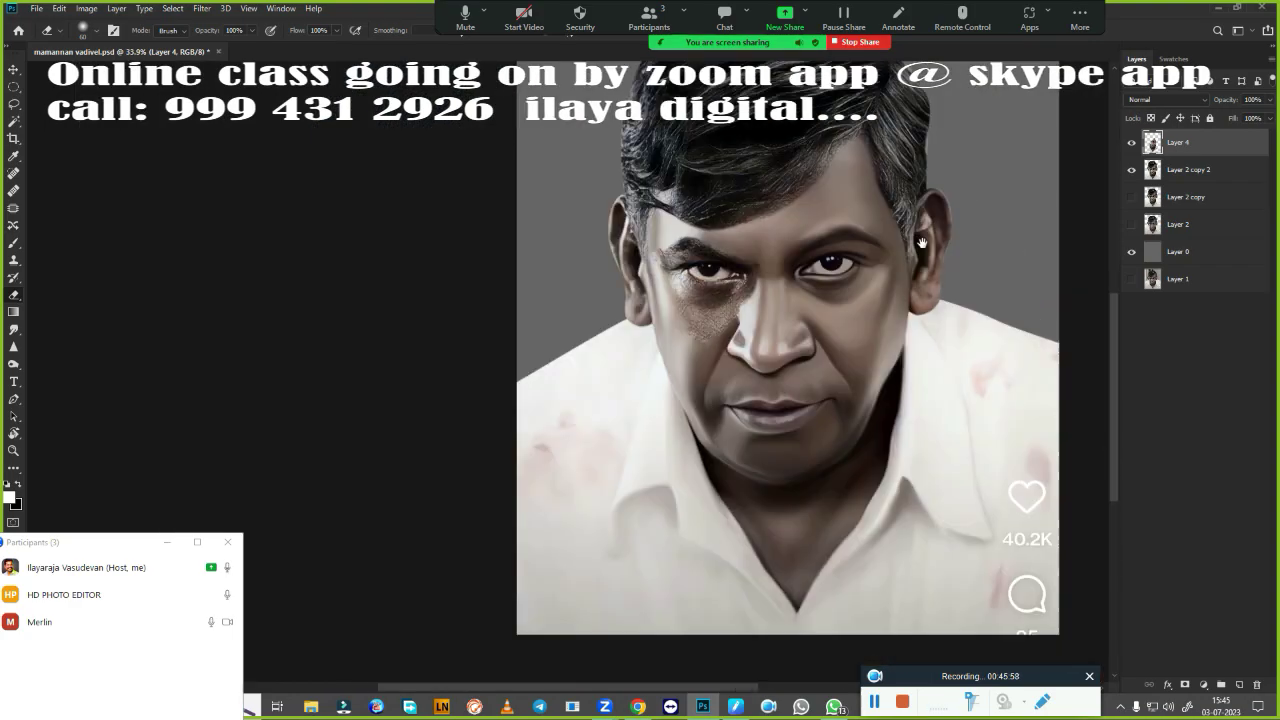
scroll(772, 316, "up", 5)
- Draw a pen path curving around below the eye and turn it into a selection
key("p")
scroll(772, 316, "down", 2)
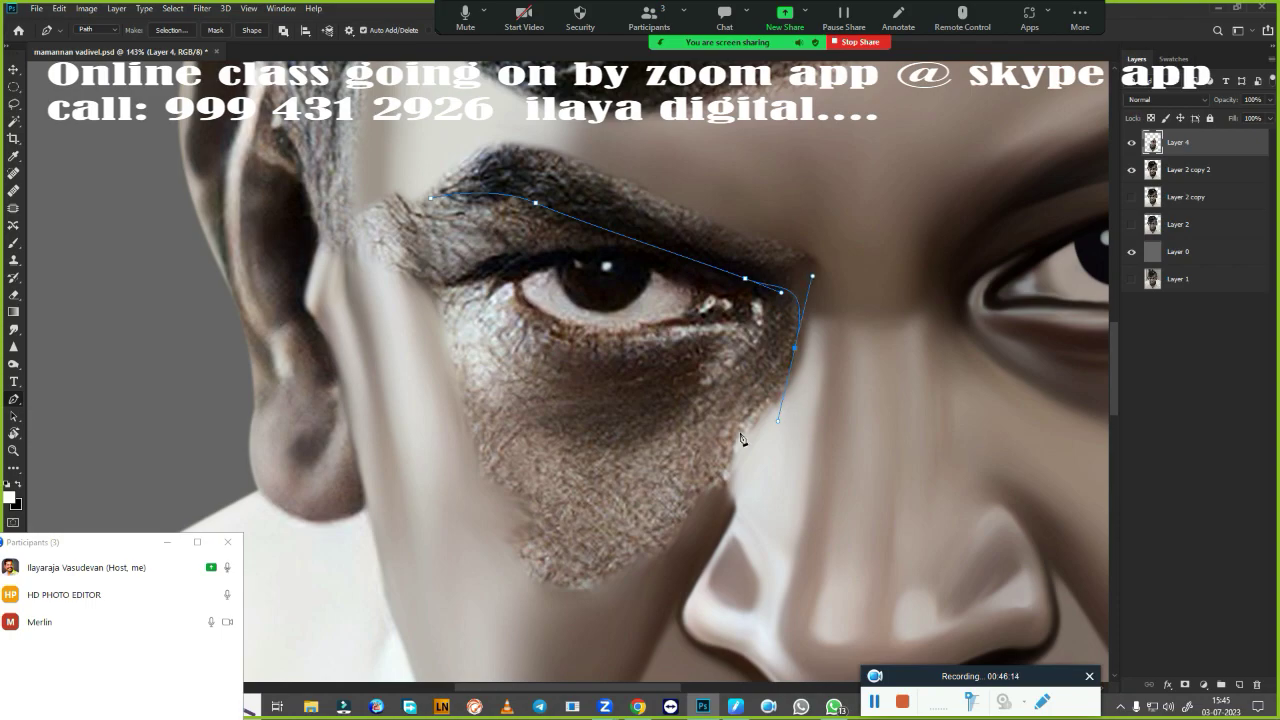
scroll(741, 438, "up", 2)
left_click(439, 333)
left_click_drag(248, 308, 291, 291)
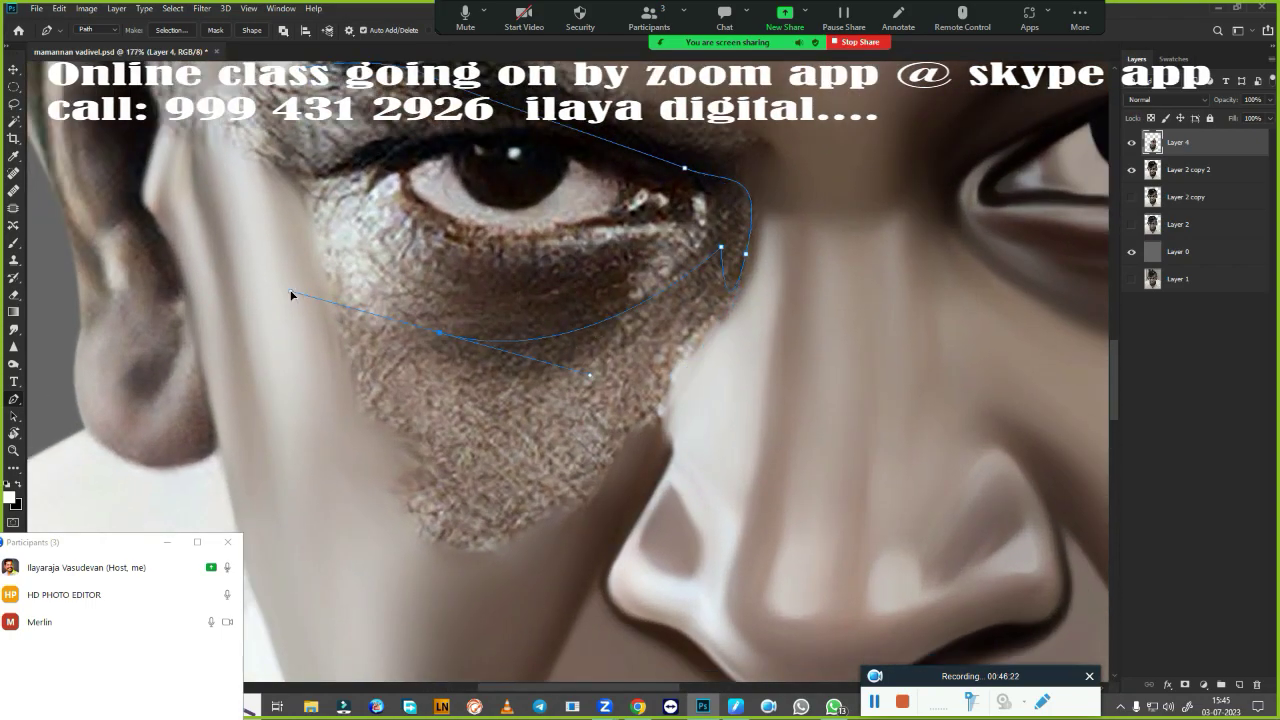
scroll(280, 330, "up", 3)
key("ctrl+Return")
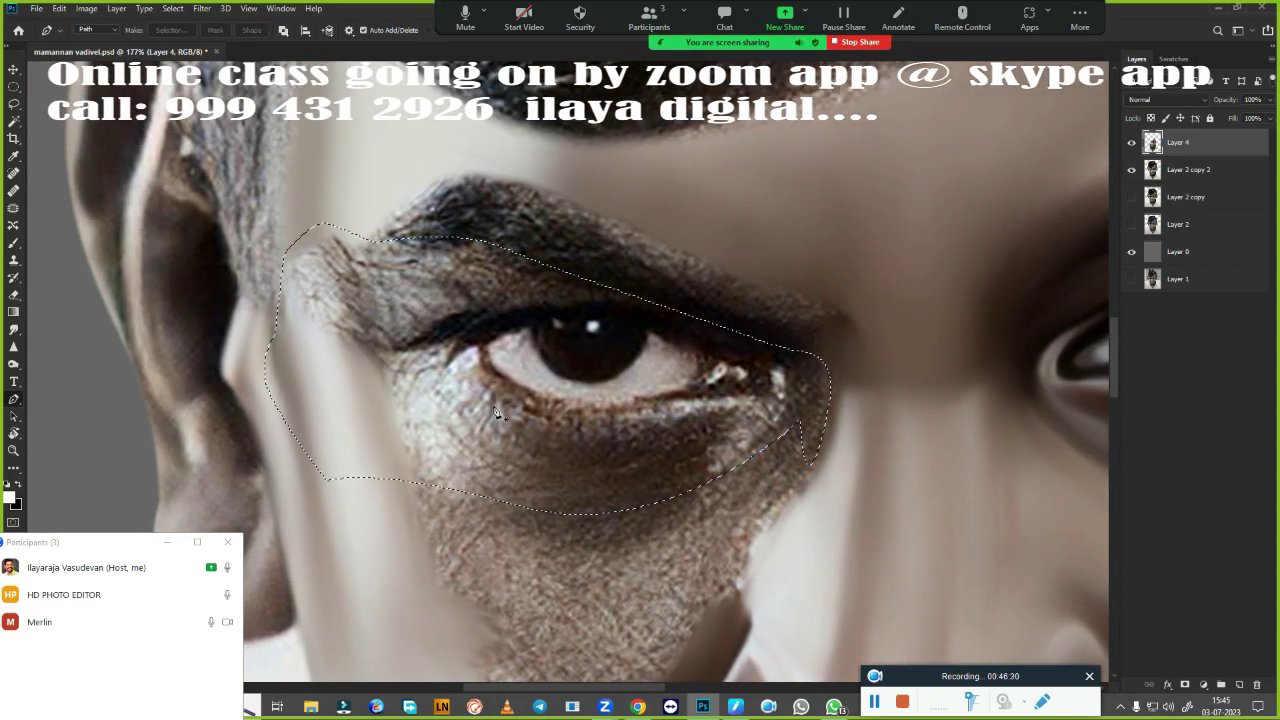
- Smudge the textured skin around the eye and under the lower eyelid smooth
key("r")
scroll(737, 451, "up", 2)
mouse_move(90, 270)
left_mouse_down()
mouse_move(145, 170)
mouse_move(230, 200)
mouse_move(210, 250)
mouse_move(335, 177)
mouse_move(629, 214)
left_mouse_up()
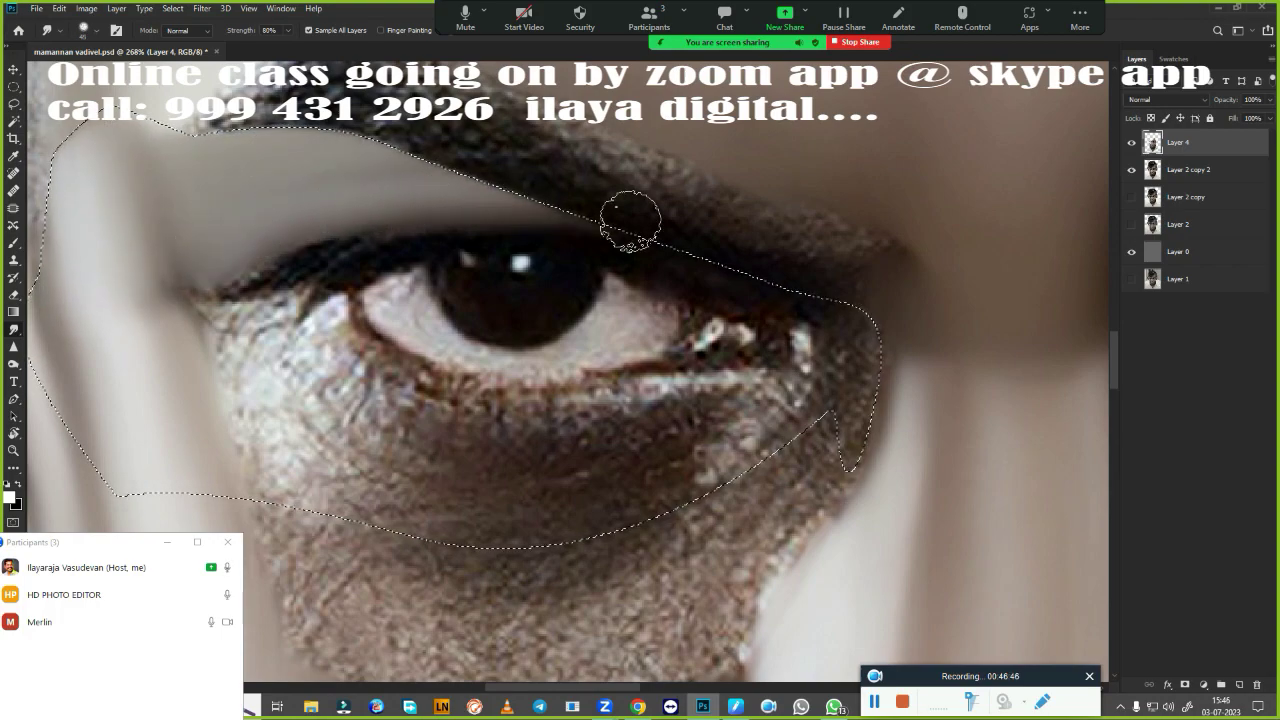
left_click_drag(215, 340, 199, 265)
mouse_move(512, 537)
left_mouse_down()
mouse_move(700, 443)
mouse_move(786, 443)
mouse_move(840, 335)
left_mouse_up()
mouse_move(258, 395)
left_mouse_down()
mouse_move(340, 475)
mouse_move(530, 530)
left_mouse_up()
left_click_drag(360, 495, 530, 515)
left_click_drag(320, 510, 628, 520)
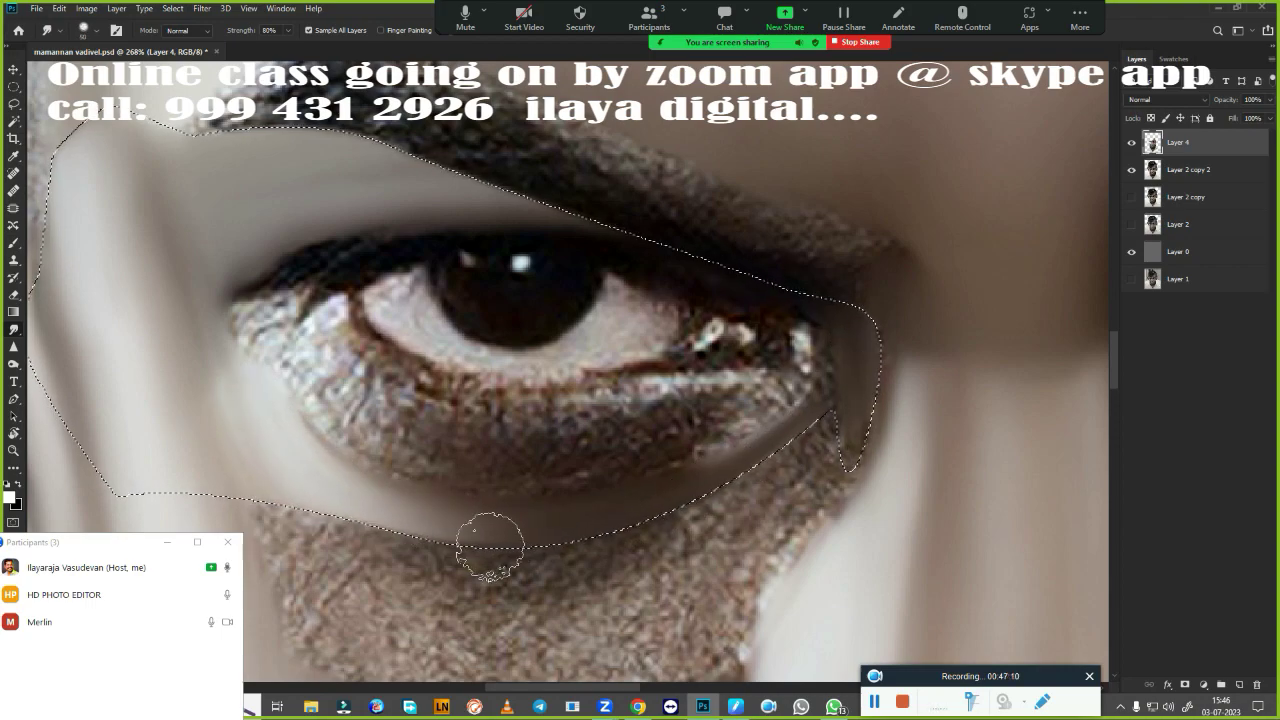
mouse_move(300, 371)
left_mouse_down()
mouse_move(434, 430)
mouse_move(640, 440)
mouse_move(740, 410)
left_mouse_up()
left_click_drag(330, 420, 490, 470)
mouse_move(700, 440)
left_mouse_down()
mouse_move(805, 388)
mouse_move(420, 450)
mouse_move(386, 423)
mouse_move(686, 451)
mouse_move(543, 513)
mouse_move(823, 371)
left_mouse_up()
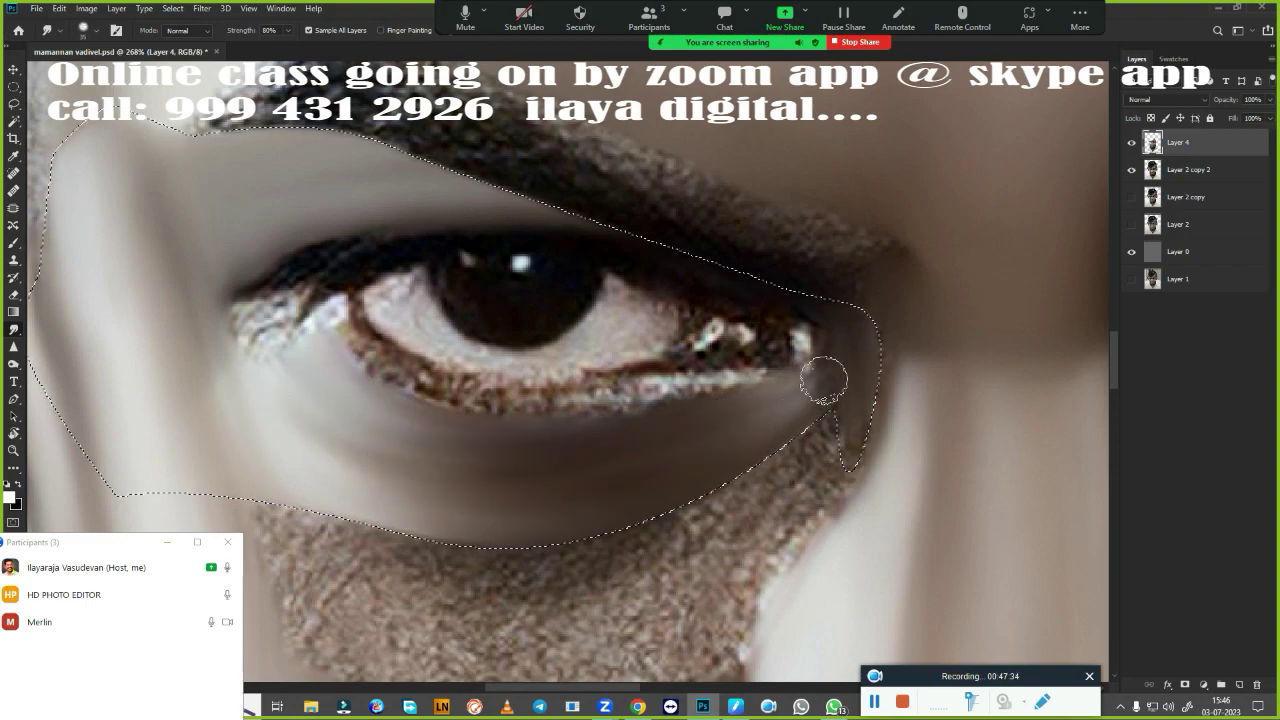
- Smooth the eyebrow's hair texture and the textured patch below the eye
left_click_drag(667, 302, 722, 442)
left_click_drag(255, 262, 400, 232)
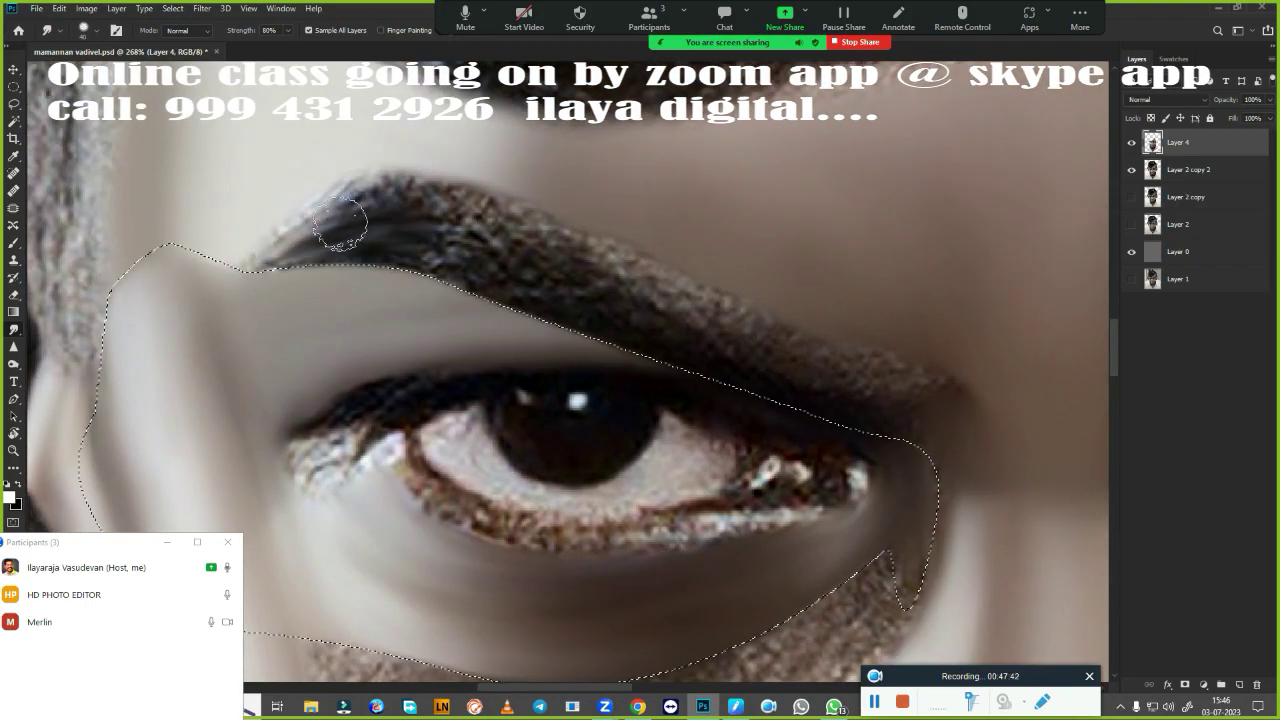
mouse_move(300, 240)
left_mouse_down()
mouse_move(557, 223)
mouse_move(486, 289)
mouse_move(760, 320)
left_mouse_up()
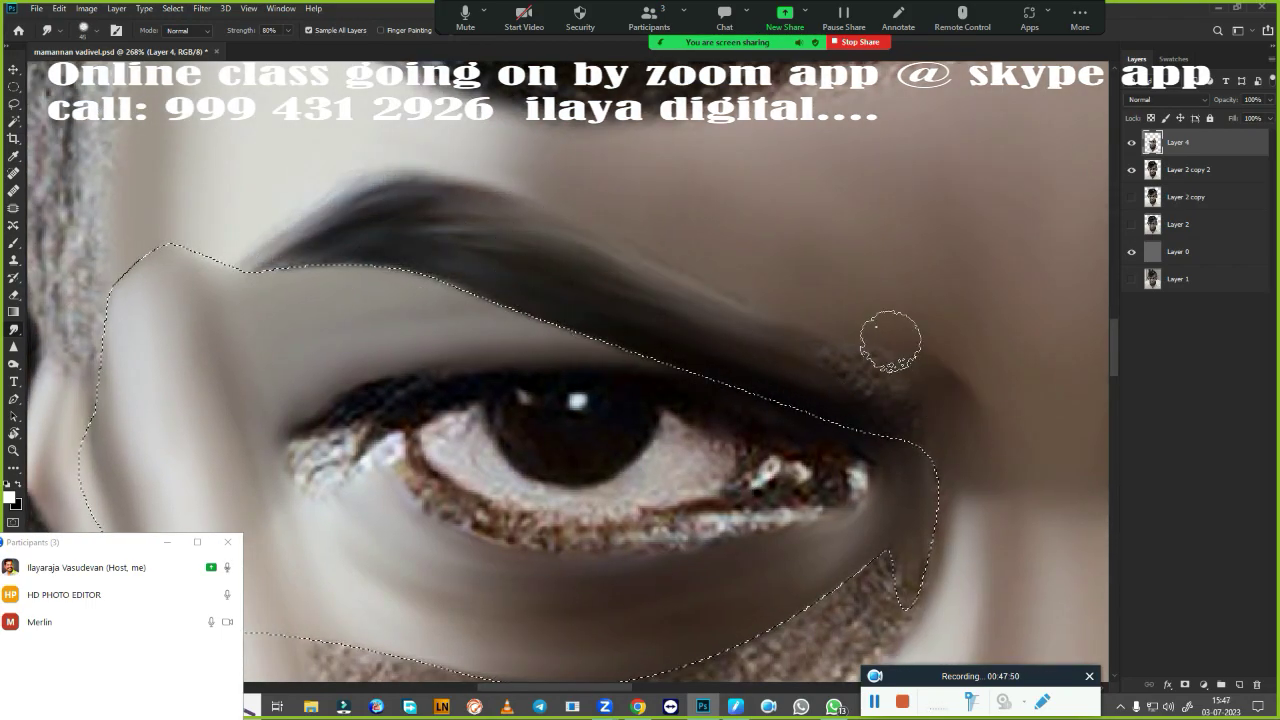
left_click_drag(934, 486, 824, 166)
mouse_move(768, 250)
left_mouse_down()
mouse_move(366, 363)
mouse_move(250, 430)
mouse_move(294, 349)
mouse_move(740, 258)
left_mouse_up()
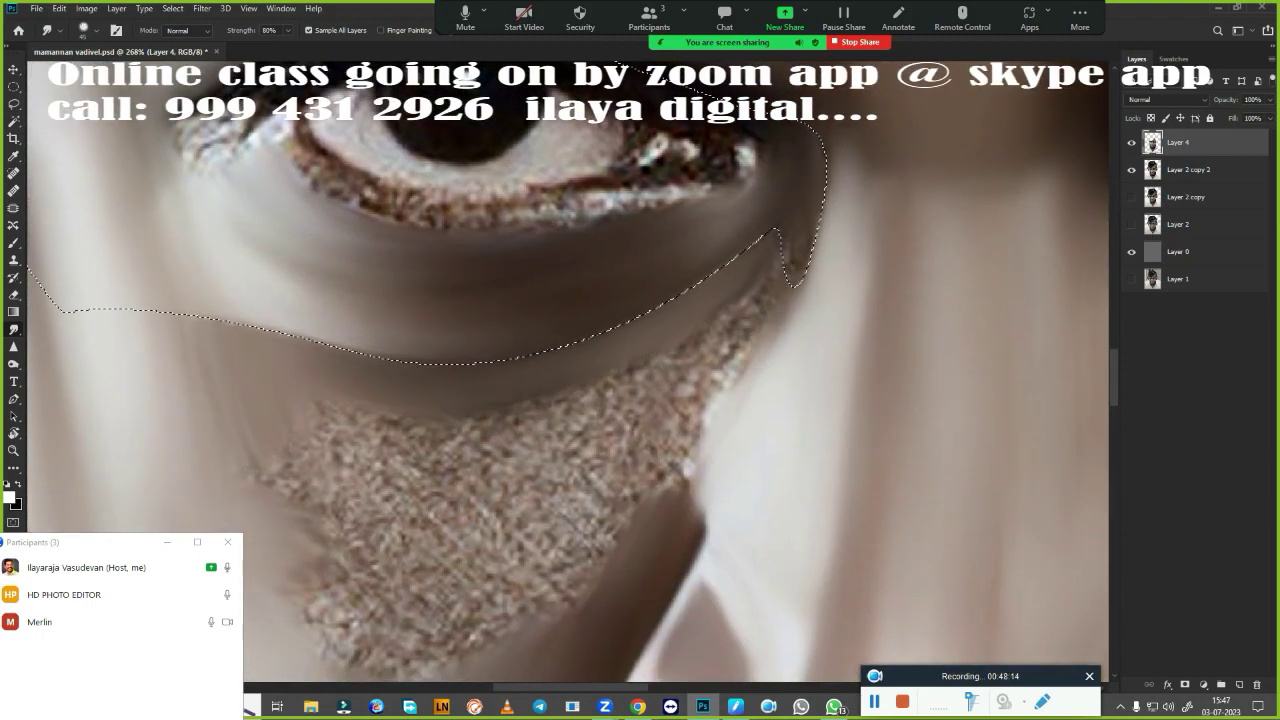
scroll(825, 255, "down", 4)
scroll(333, 206, "up", 2)
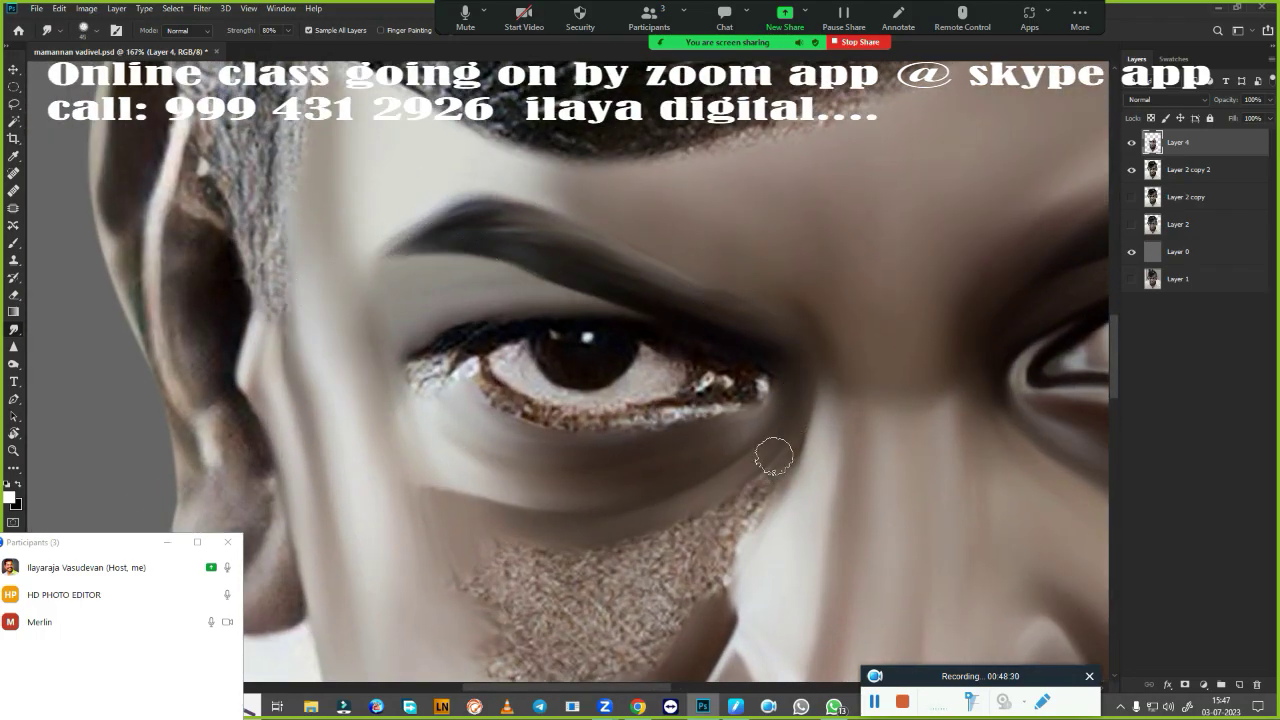
- Enlarge the Smudge brush with ] while framing the cheek
scroll(710, 460, "down", 3)
scroll(710, 460, "up", 4)
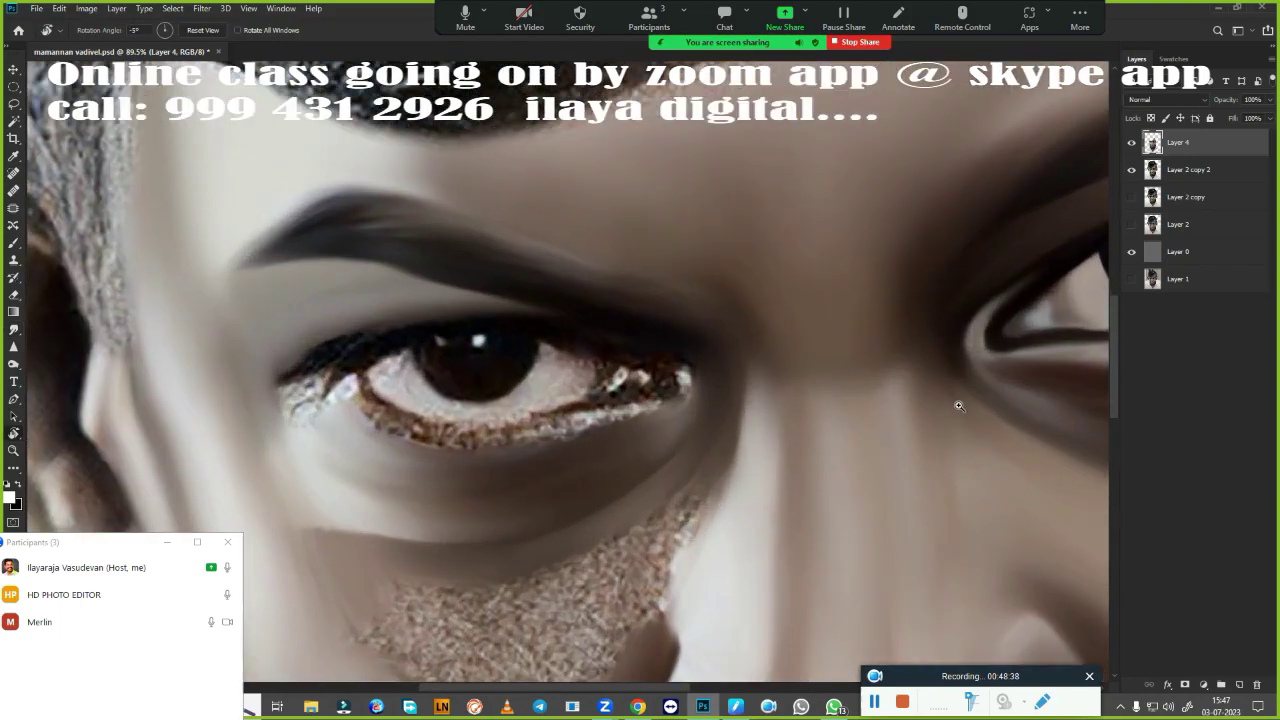
scroll(710, 460, "down", 3)
key("bracketright")
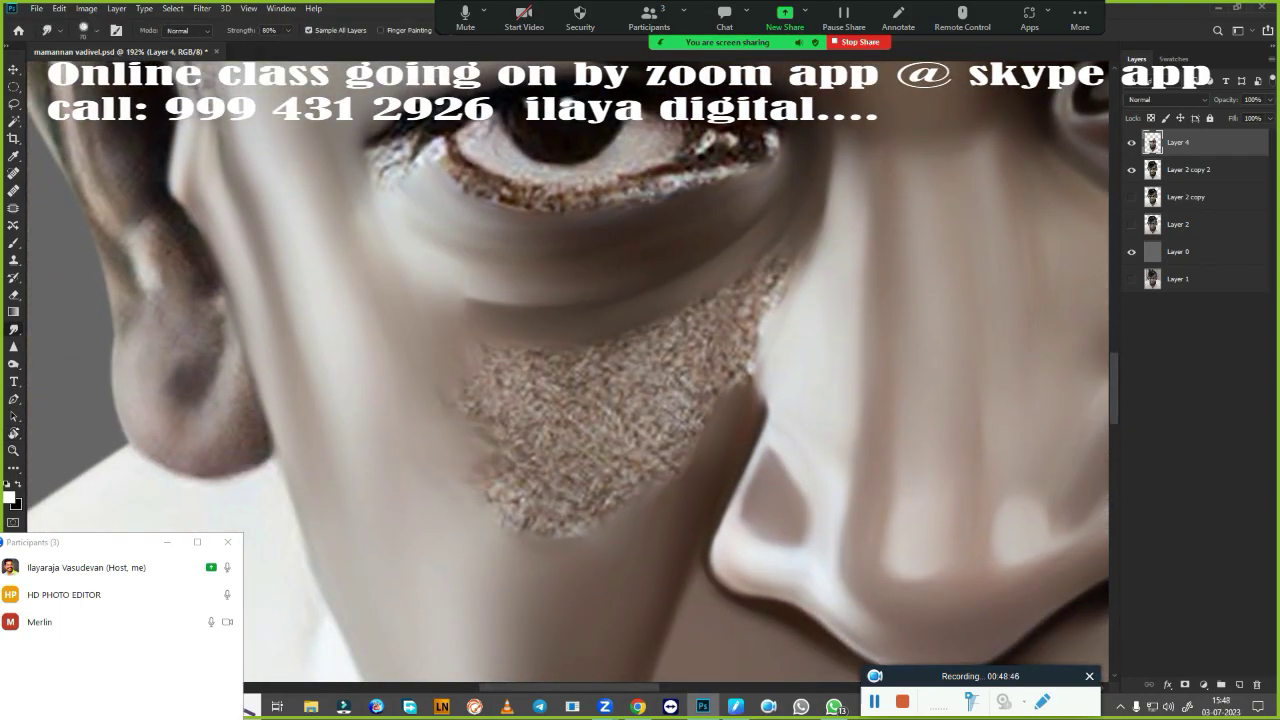
scroll(720, 340, "down", 2)
scroll(680, 371, "down", 2)
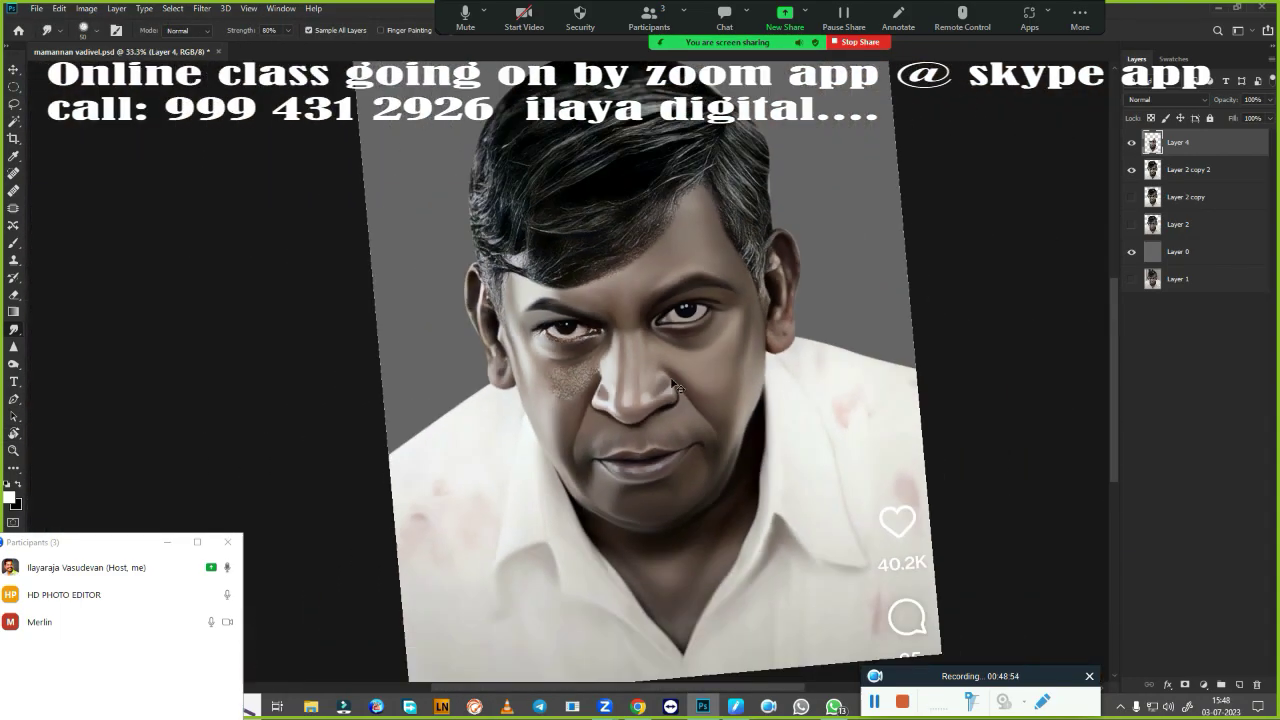
scroll(706, 441, "up", 2)
scroll(706, 441, "up", 4)
- Smudge away the speckled cheek texture and soften the nose-shadow edge
mouse_move(735, 420)
left_mouse_down()
mouse_move(670, 335)
mouse_move(590, 355)
left_mouse_up()
left_click_drag(470, 330, 552, 320)
mouse_move(480, 440)
left_mouse_down()
mouse_move(606, 357)
mouse_move(463, 443)
mouse_move(540, 500)
left_mouse_up()
mouse_move(770, 370)
left_mouse_down()
mouse_move(737, 323)
mouse_move(690, 430)
mouse_move(585, 508)
mouse_move(614, 443)
mouse_move(568, 572)
left_mouse_up()
scroll(568, 572, "down", 3)
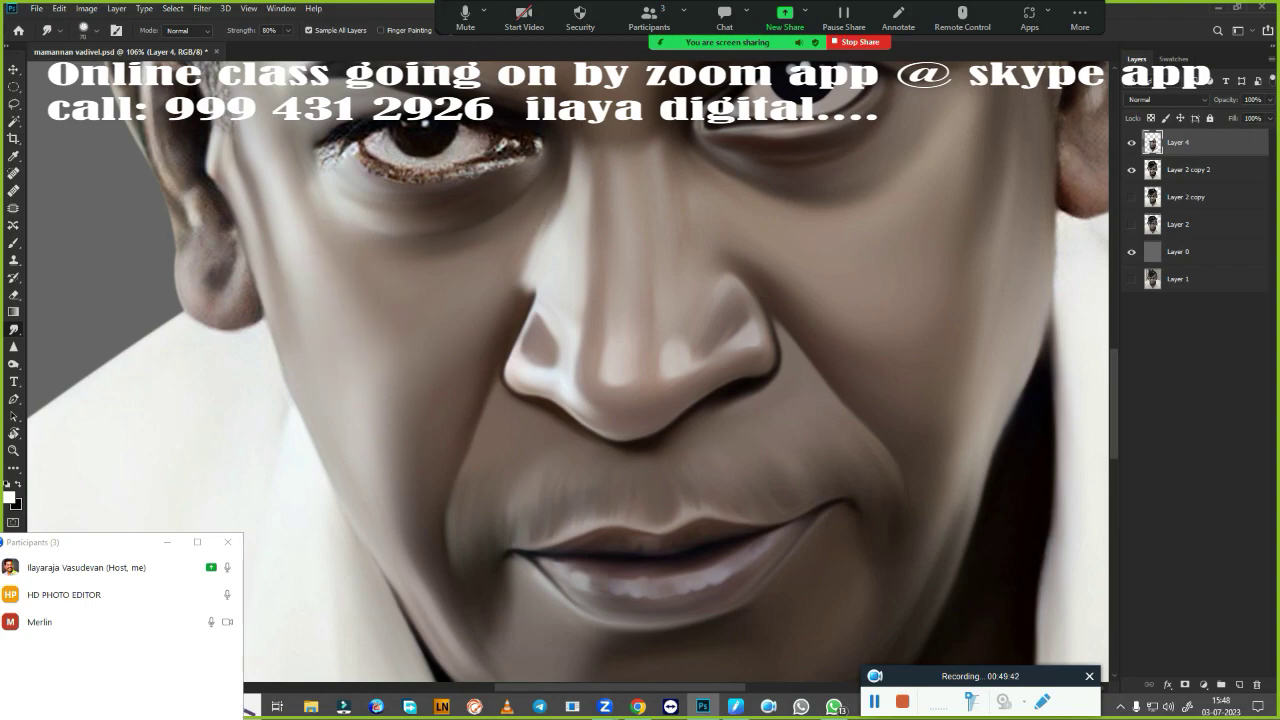
scroll(568, 572, "up", 4)
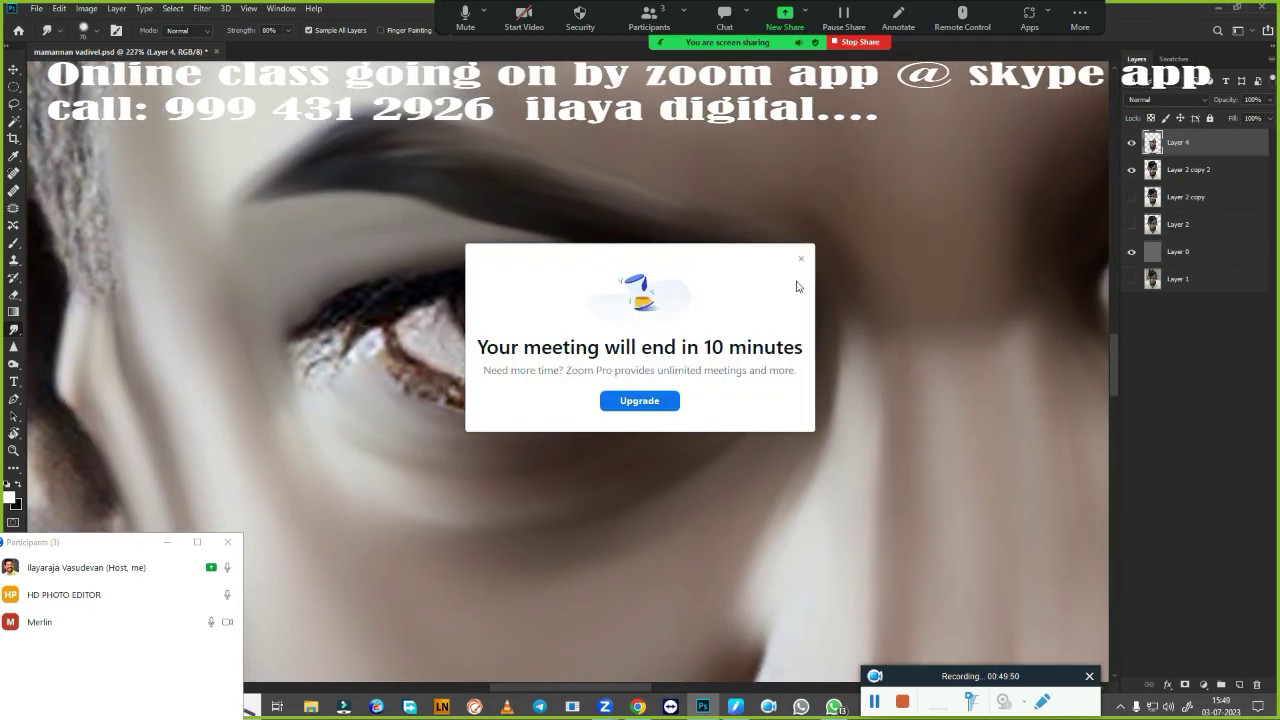
- Darken the eye corners and lash lines with the Mixer Brush, covering the speckled highlights
left_click_drag(360, 388, 268, 345)
key("b")
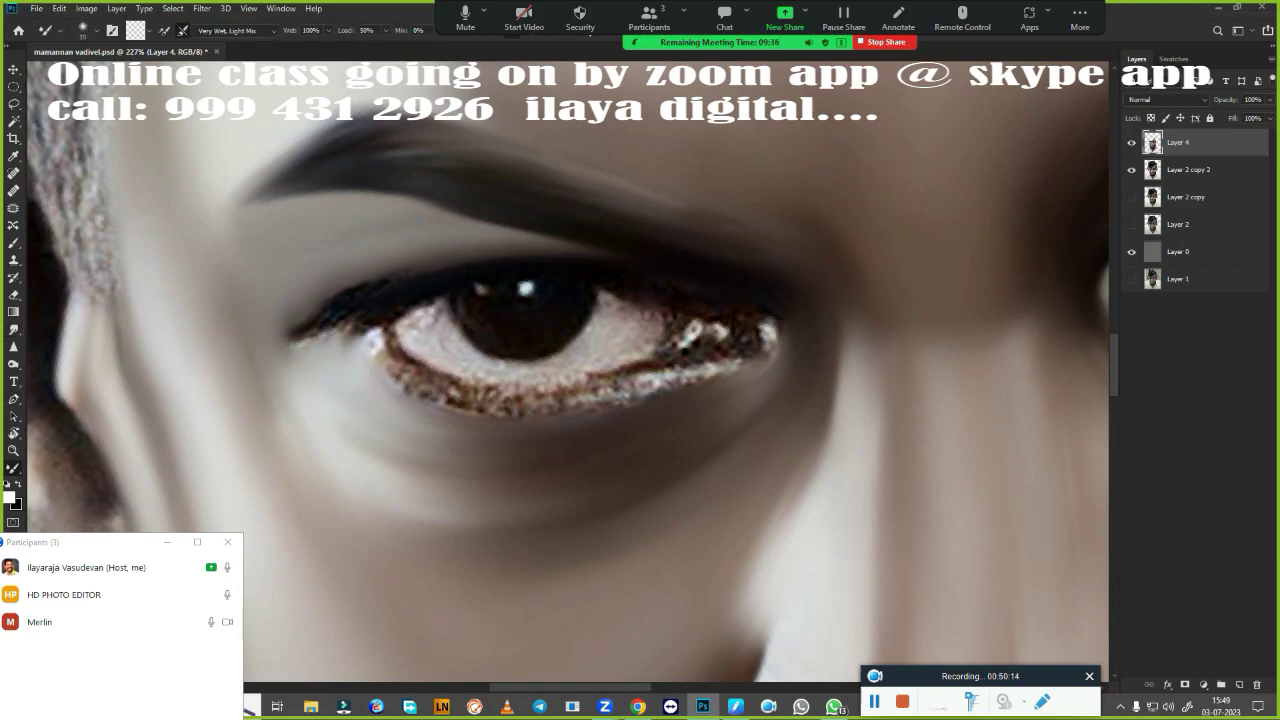
left_click_drag(745, 355, 650, 372)
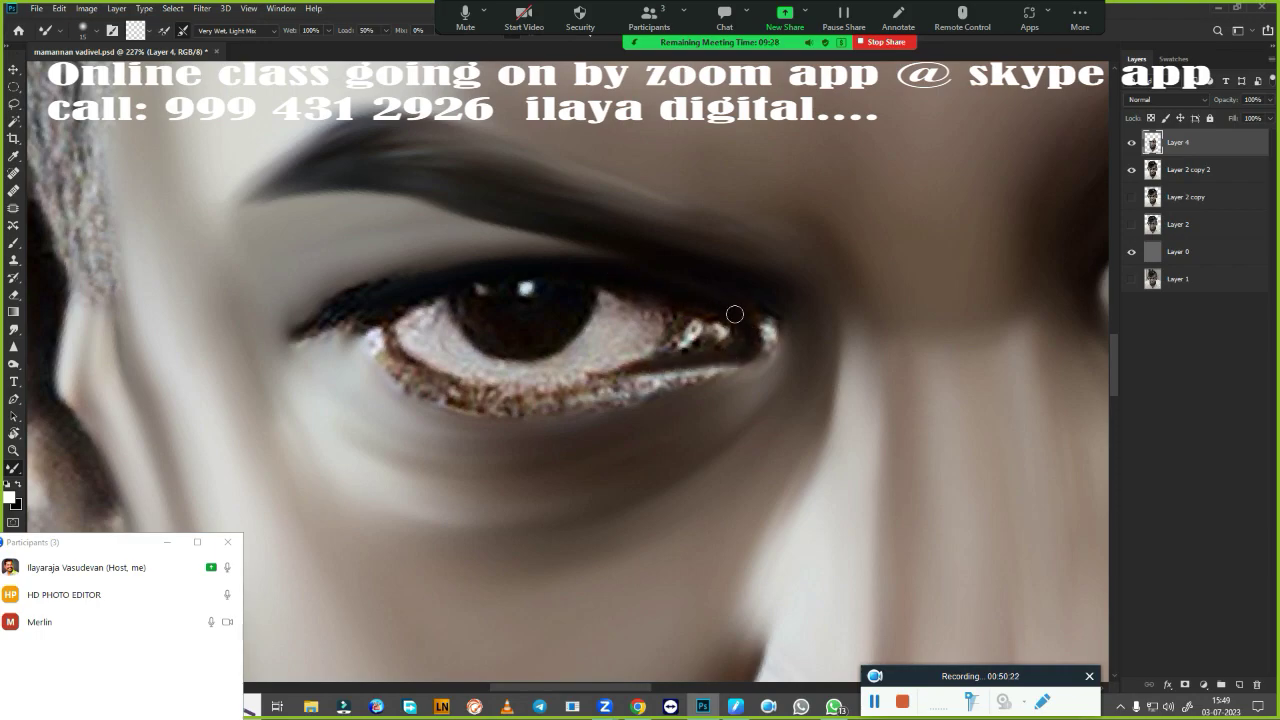
left_click_drag(380, 350, 397, 337)
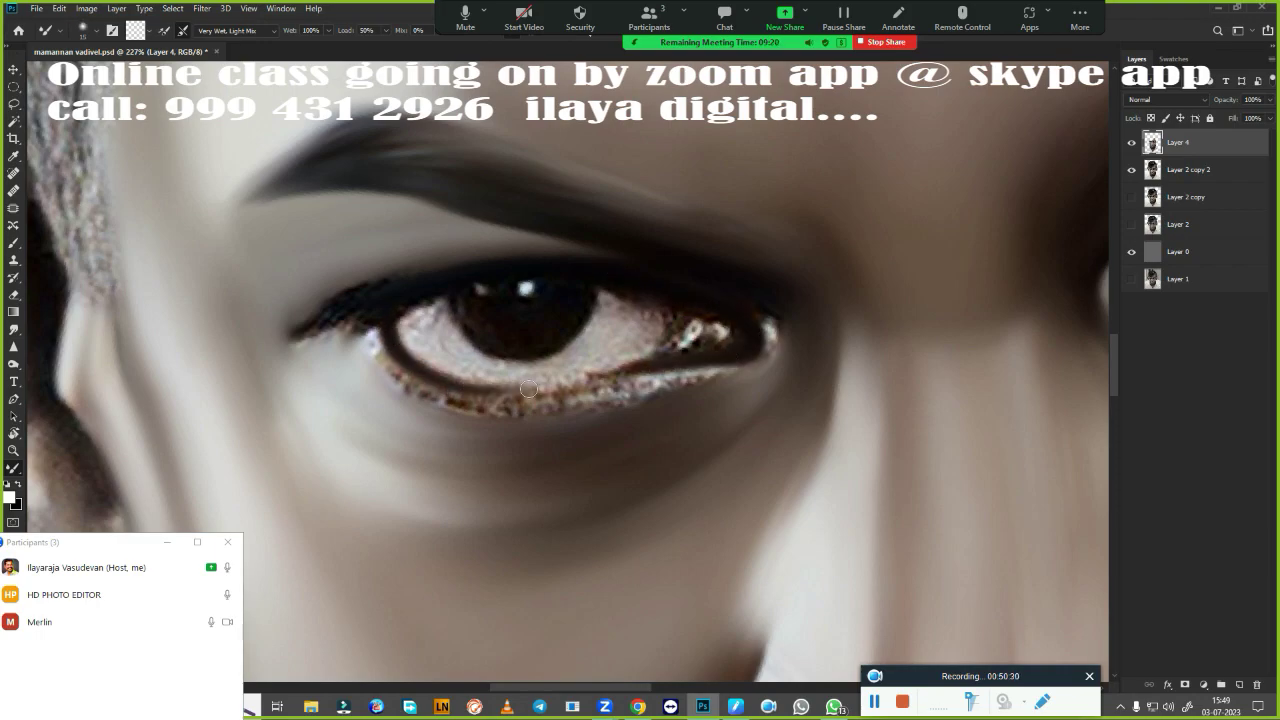
mouse_move(528, 389)
left_mouse_down()
mouse_move(645, 368)
mouse_move(530, 385)
left_mouse_up()
left_click_drag(295, 313, 405, 285)
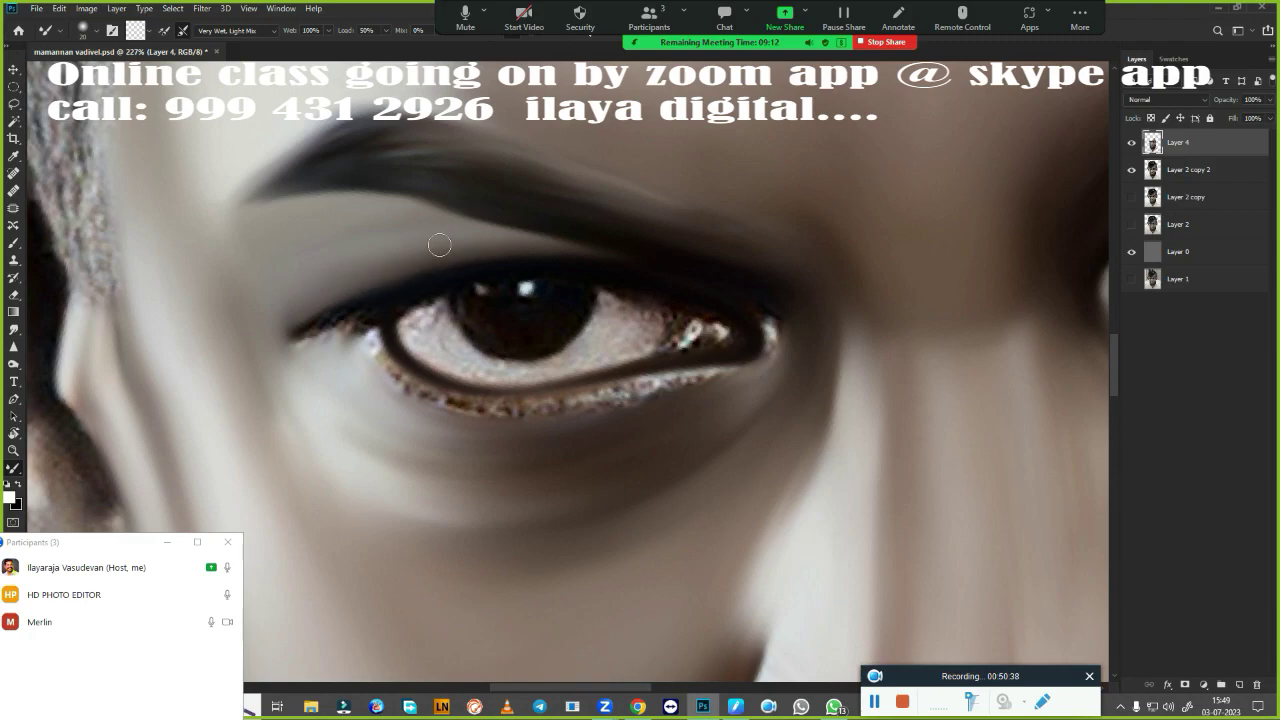
left_click_drag(777, 331, 760, 304)
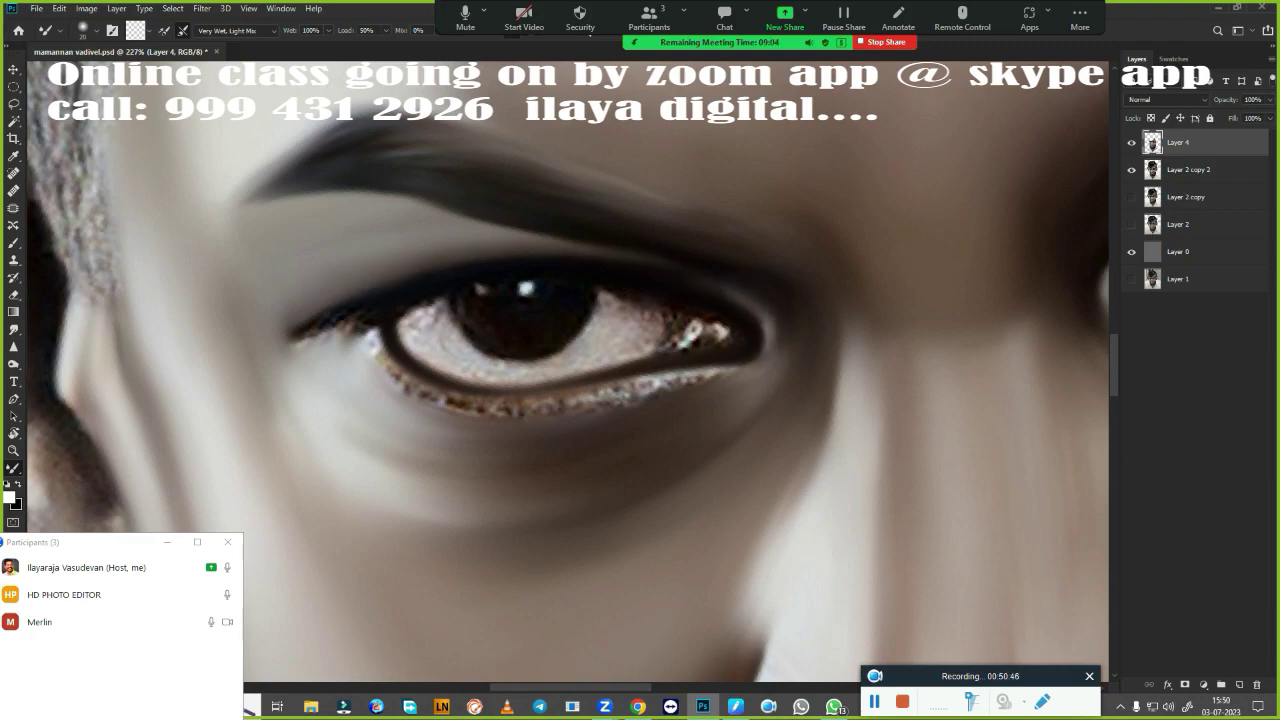
left_click_drag(630, 392, 712, 376)
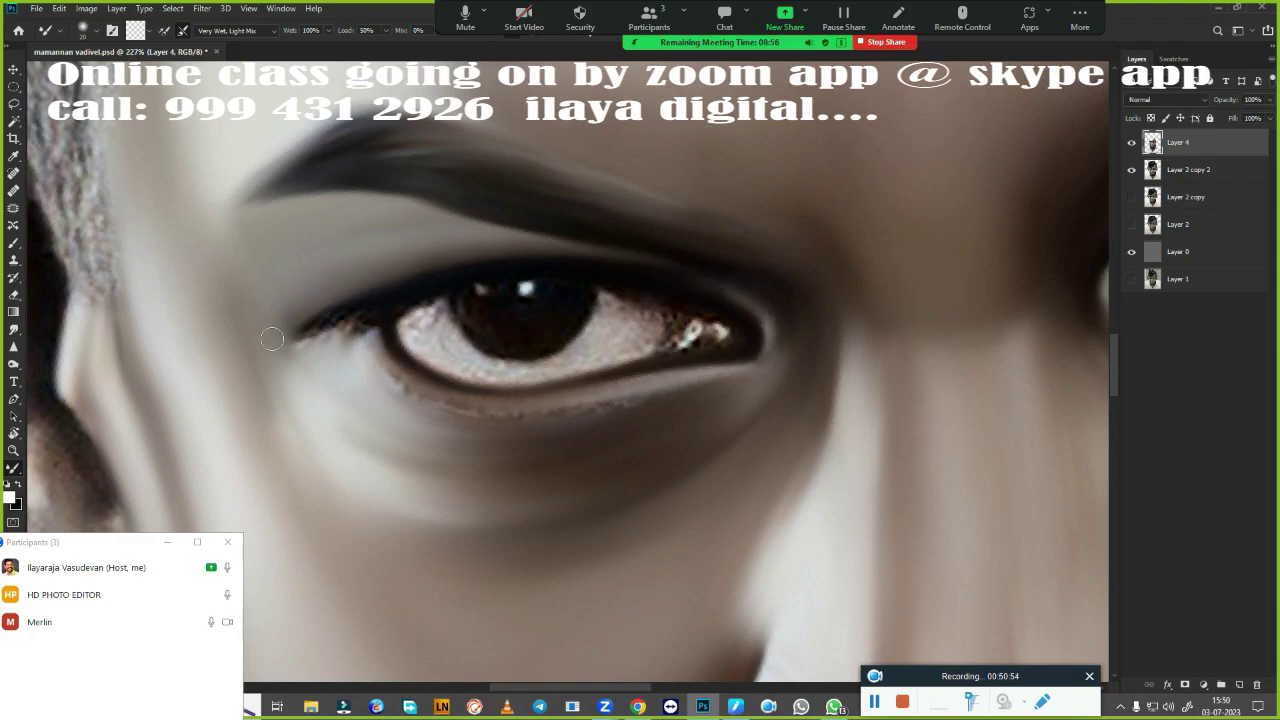
- Smudge the outer corner, inner lashes and under-eye skin into a smooth blend
key("r")
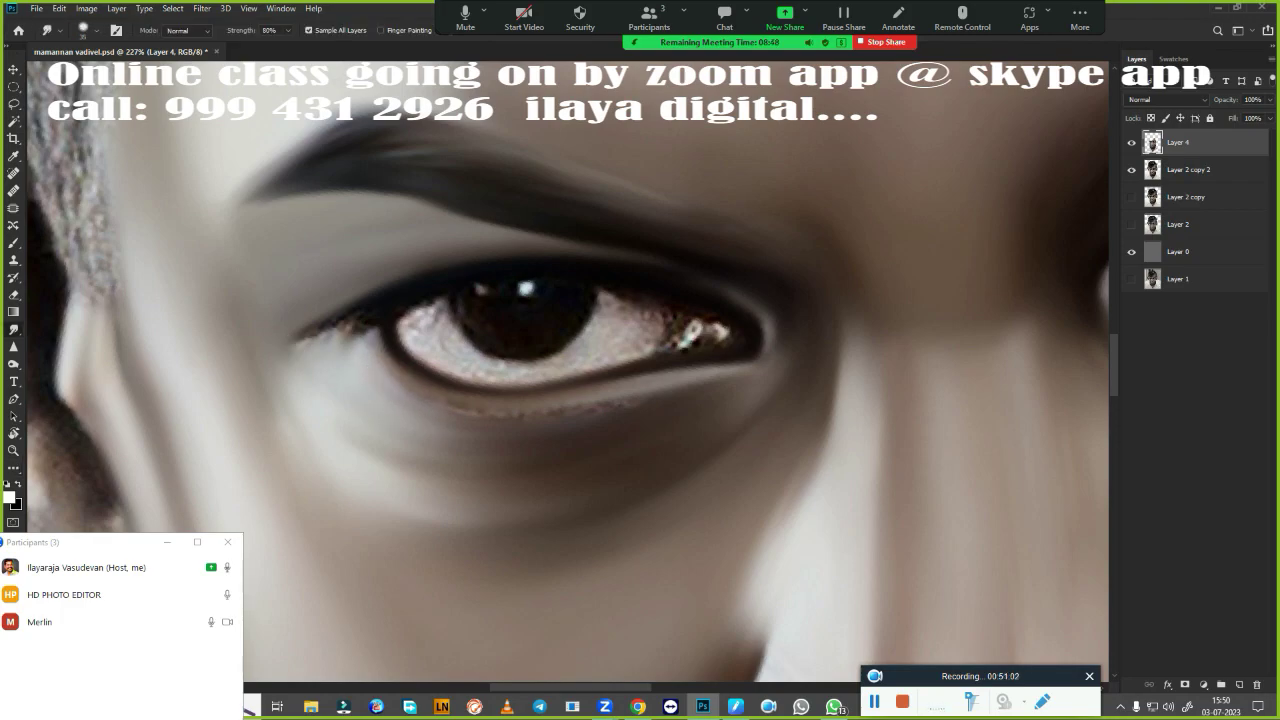
left_click_drag(780, 360, 763, 343)
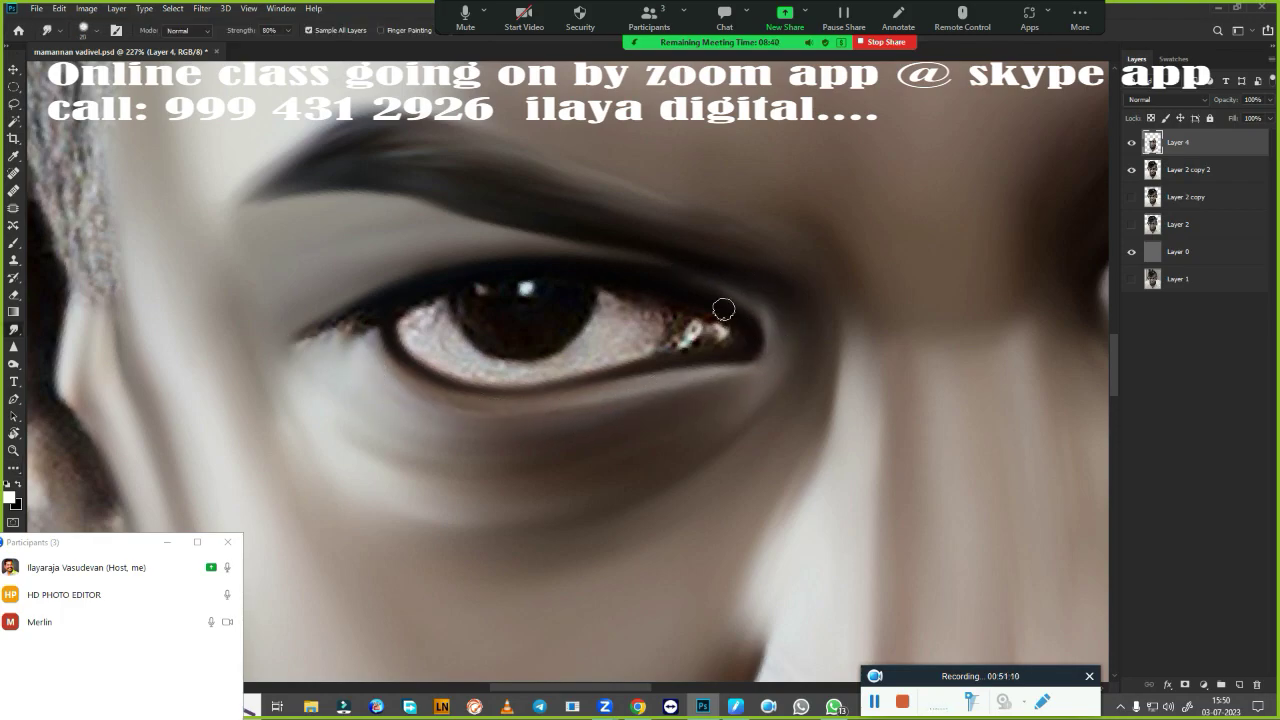
left_click_drag(338, 334, 362, 338)
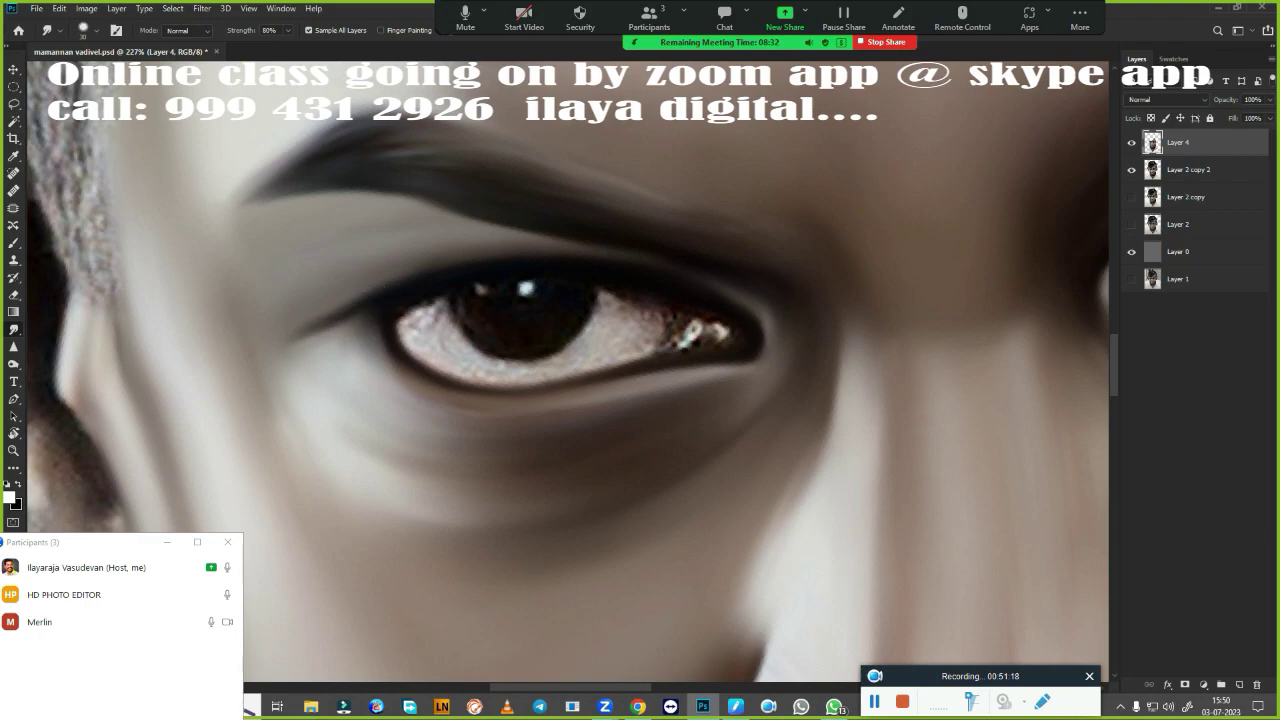
left_click_drag(422, 407, 405, 420)
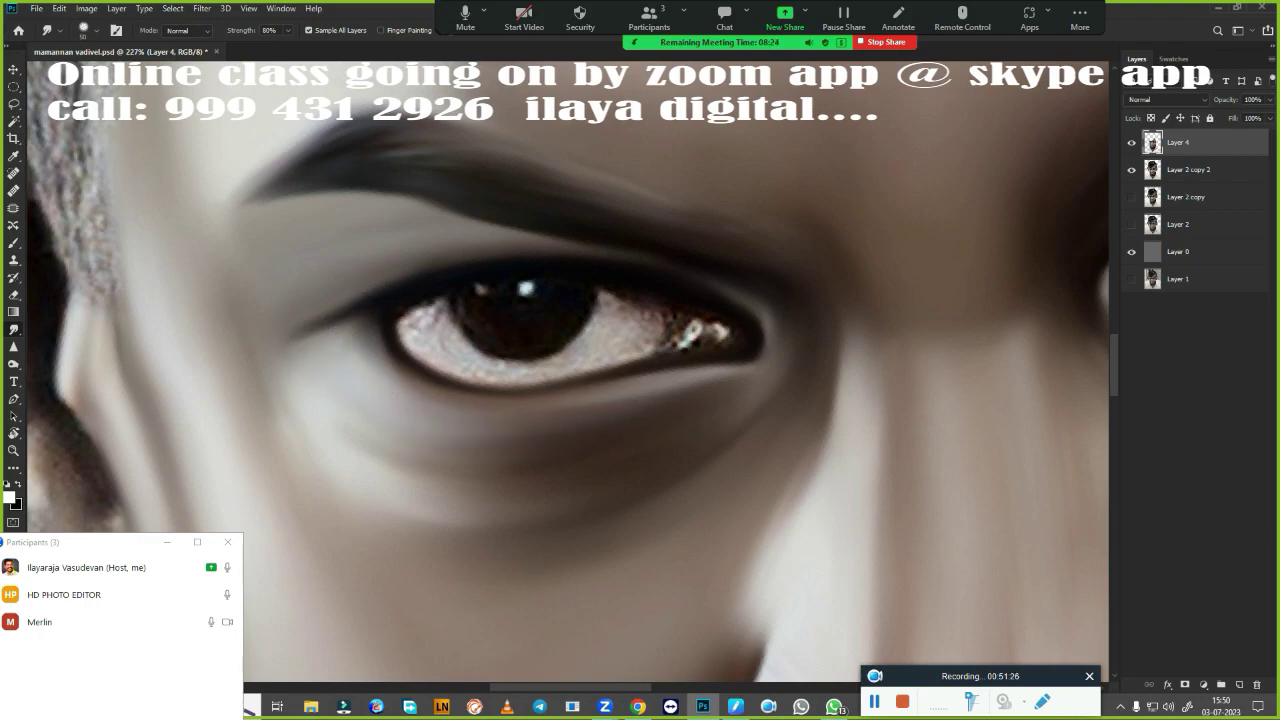
key("m")
scroll(563, 486, "up", 3)
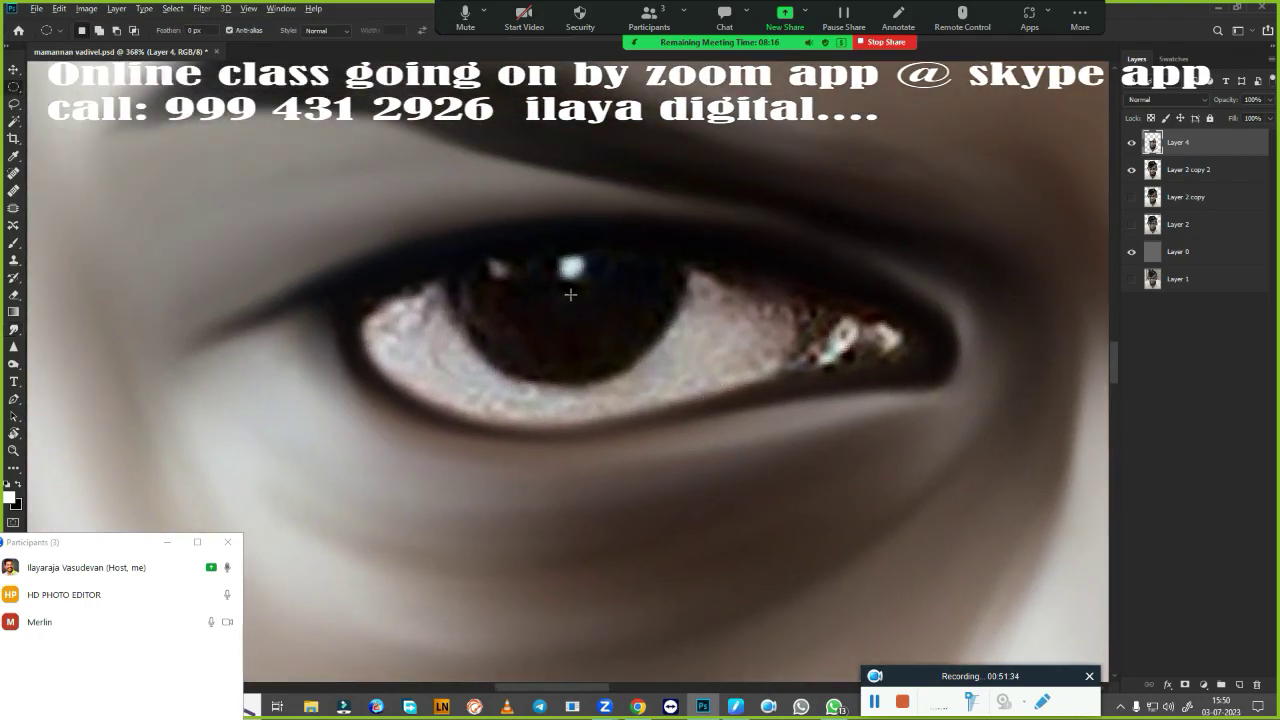
- Make the left iris a solid black disc, trying then removing white catchlight dots
left_click_drag(440, 130, 697, 388)
key("r")
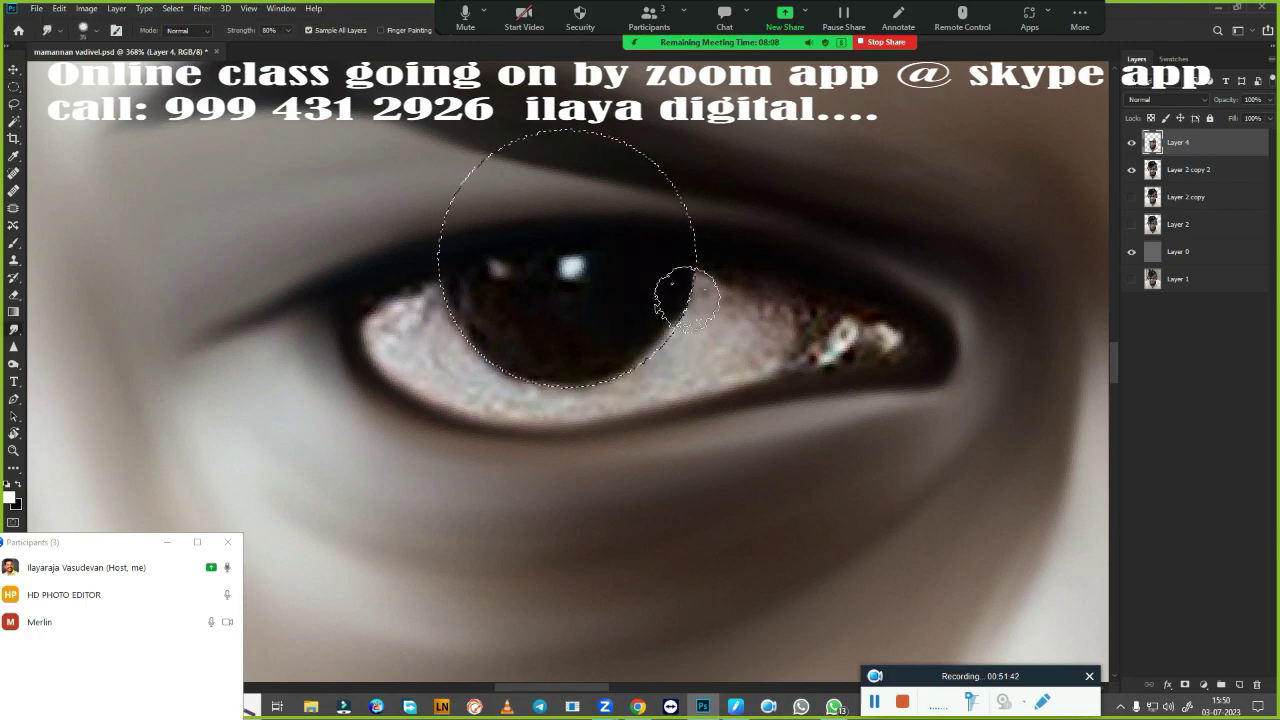
left_click_drag(686, 300, 657, 286)
key("ctrl+shift+alt+n")
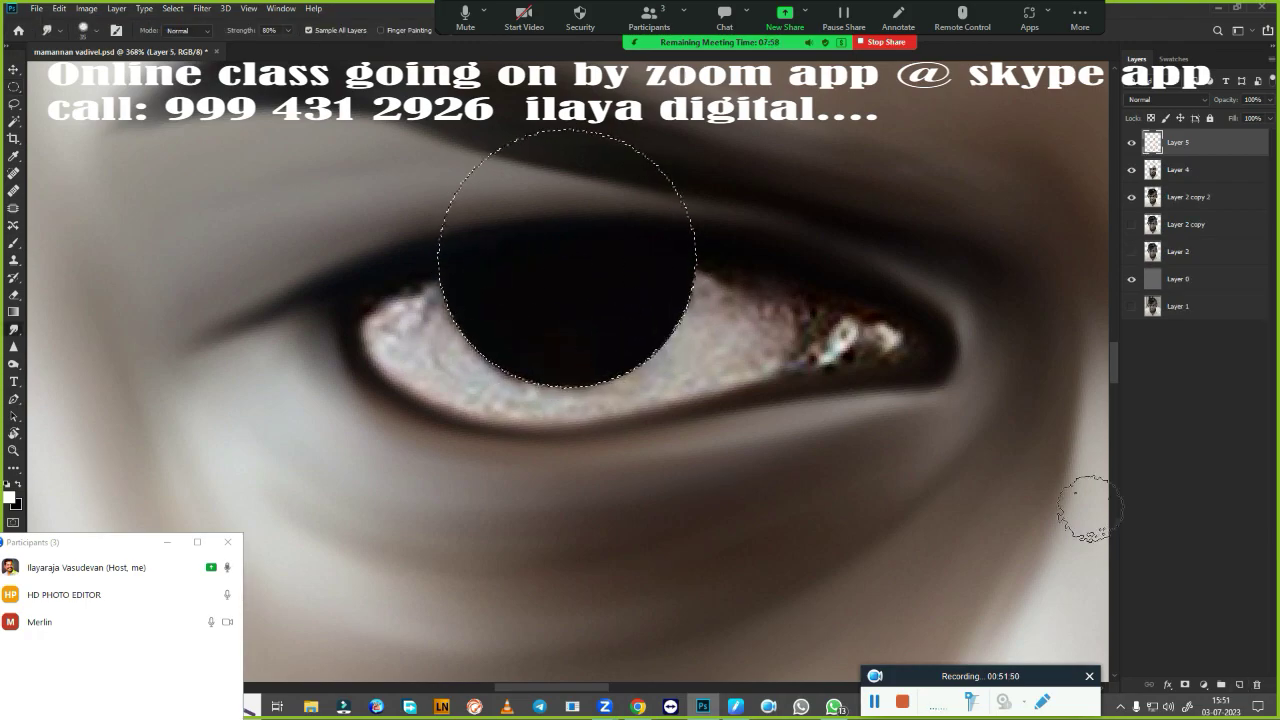
left_click(497, 270)
left_click(574, 268)
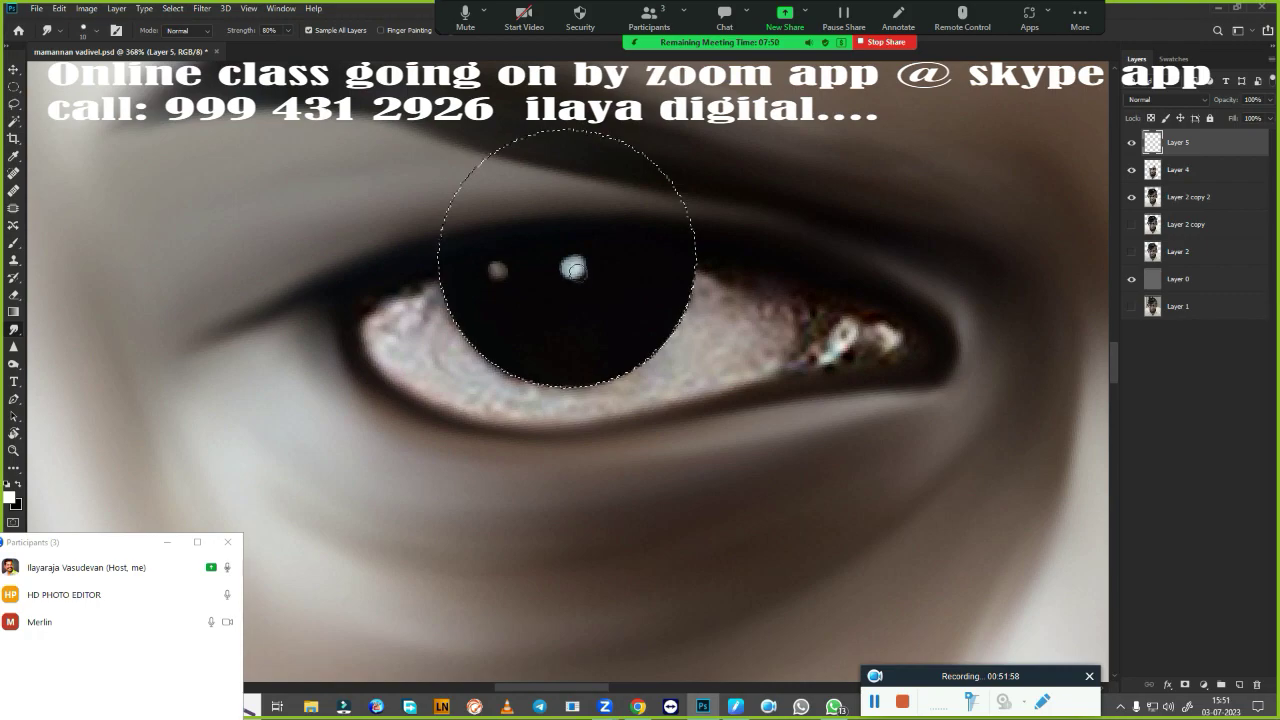
scroll(508, 451, "down", 5)
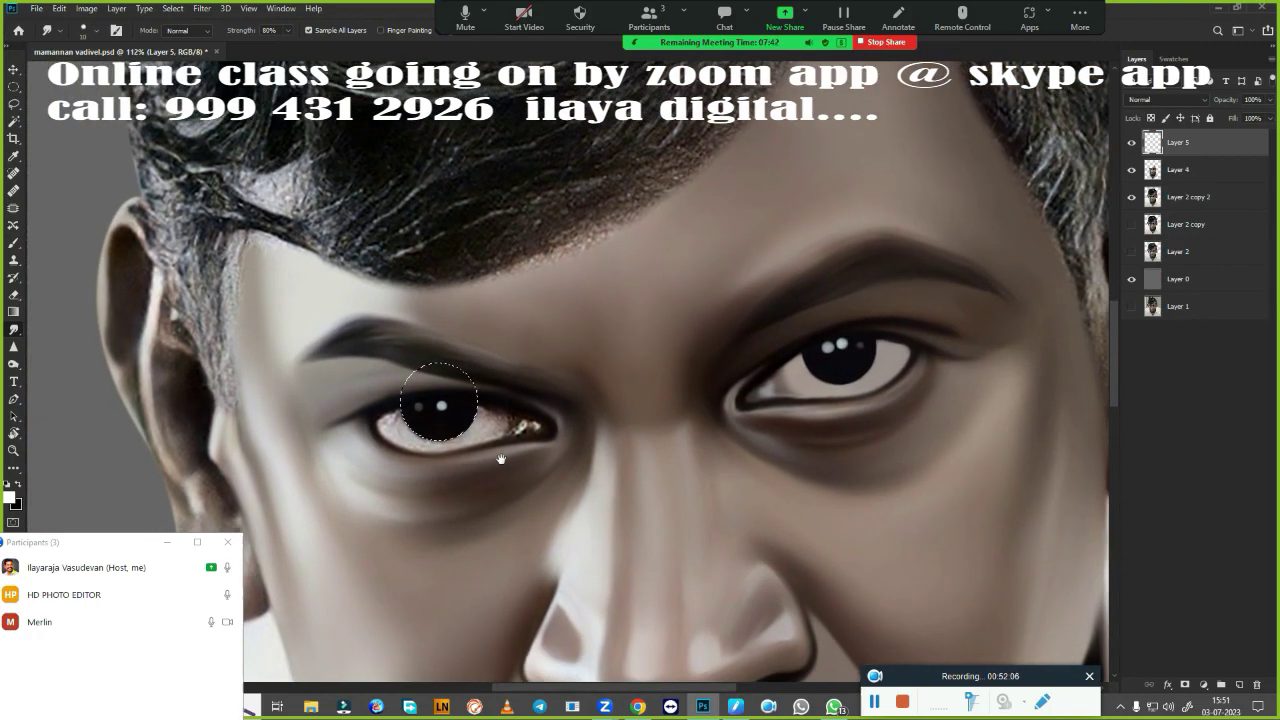
scroll(525, 452, "up", 4)
left_click_drag(405, 325, 330, 335)
scroll(871, 408, "up", 1)
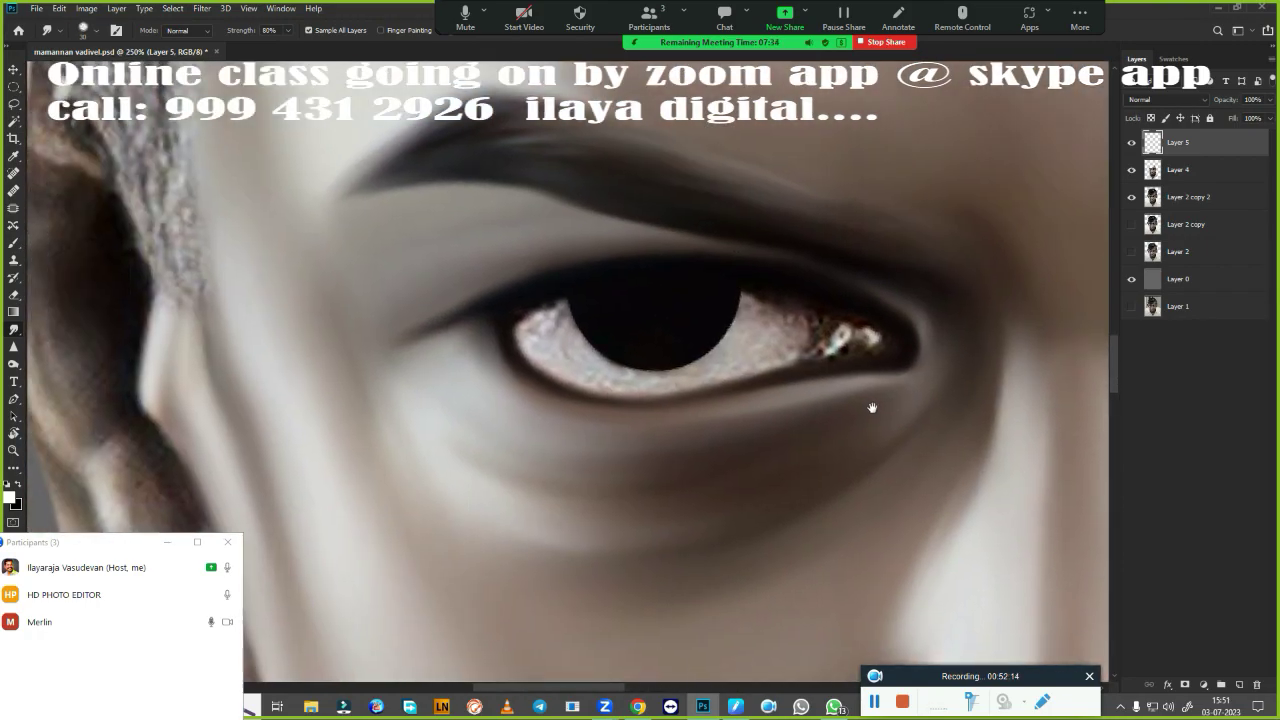
scroll(784, 387, "up", 2)
- Smooth the speckled eye white and blend the highlights in its corners
left_click_drag(784, 387, 874, 434)
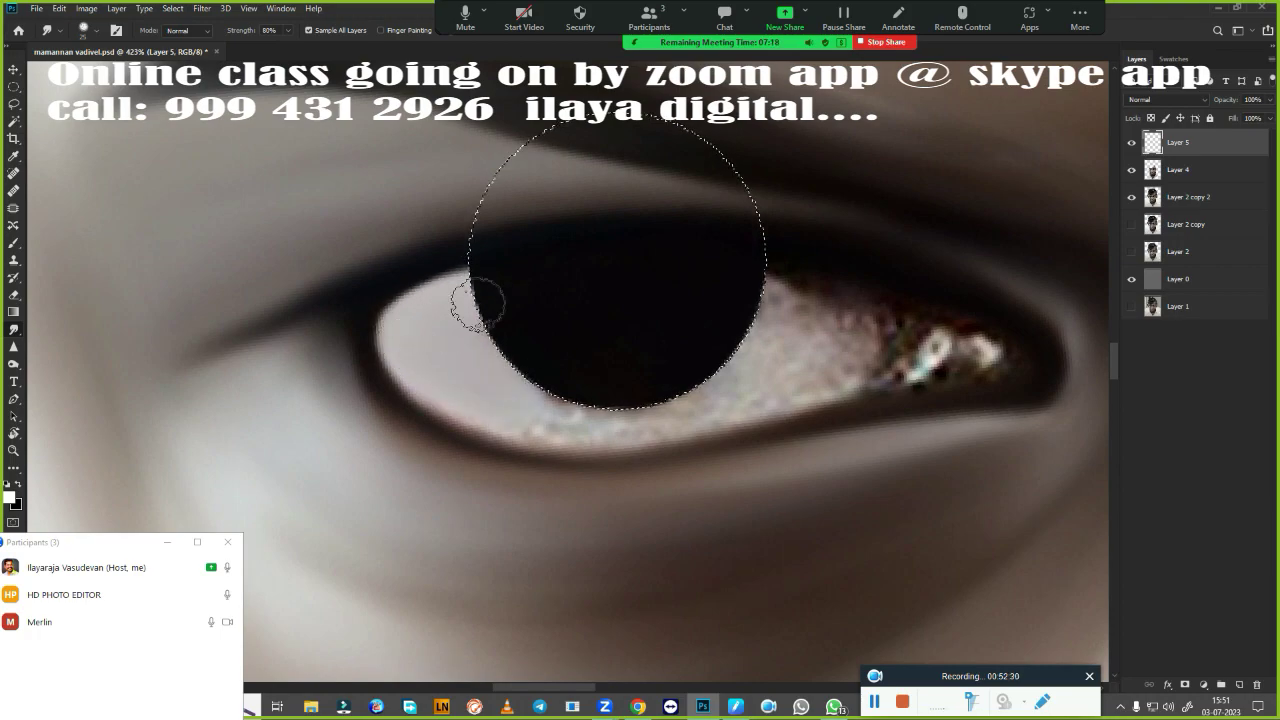
mouse_move(719, 420)
left_mouse_down()
mouse_move(850, 375)
mouse_move(656, 427)
left_mouse_up()
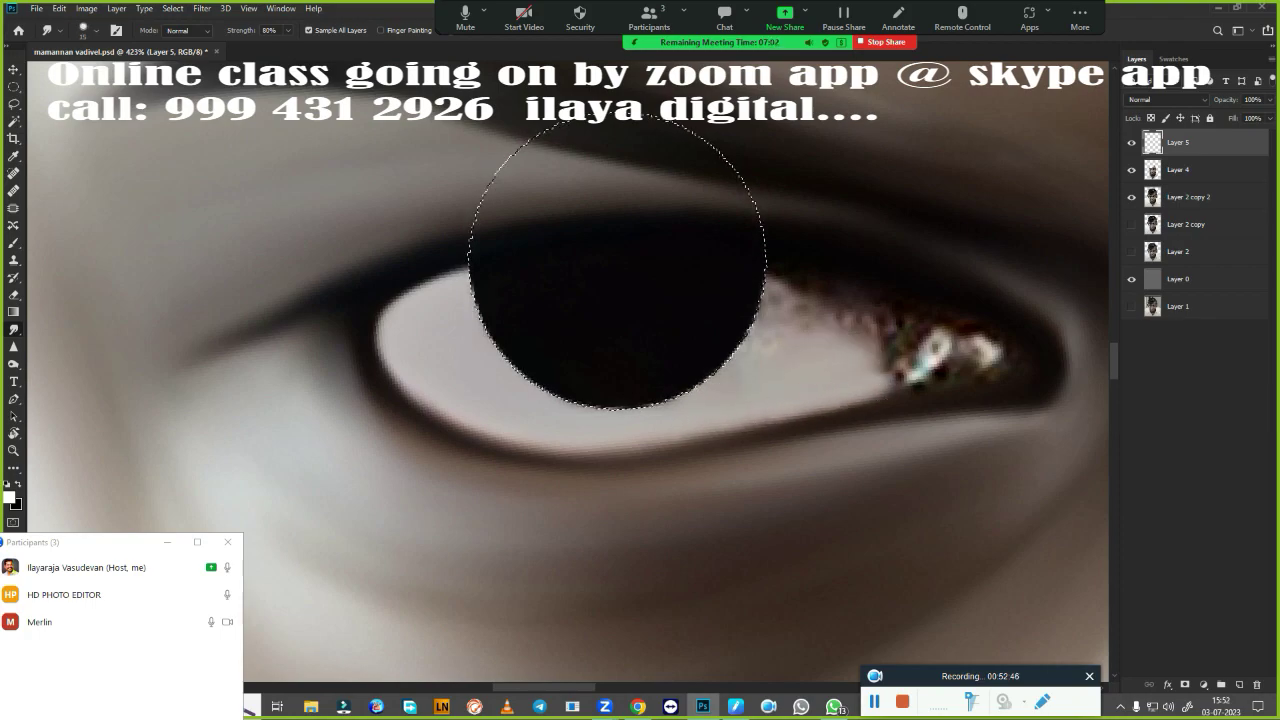
mouse_move(858, 354)
left_mouse_down()
mouse_move(912, 334)
mouse_move(773, 296)
left_mouse_up()
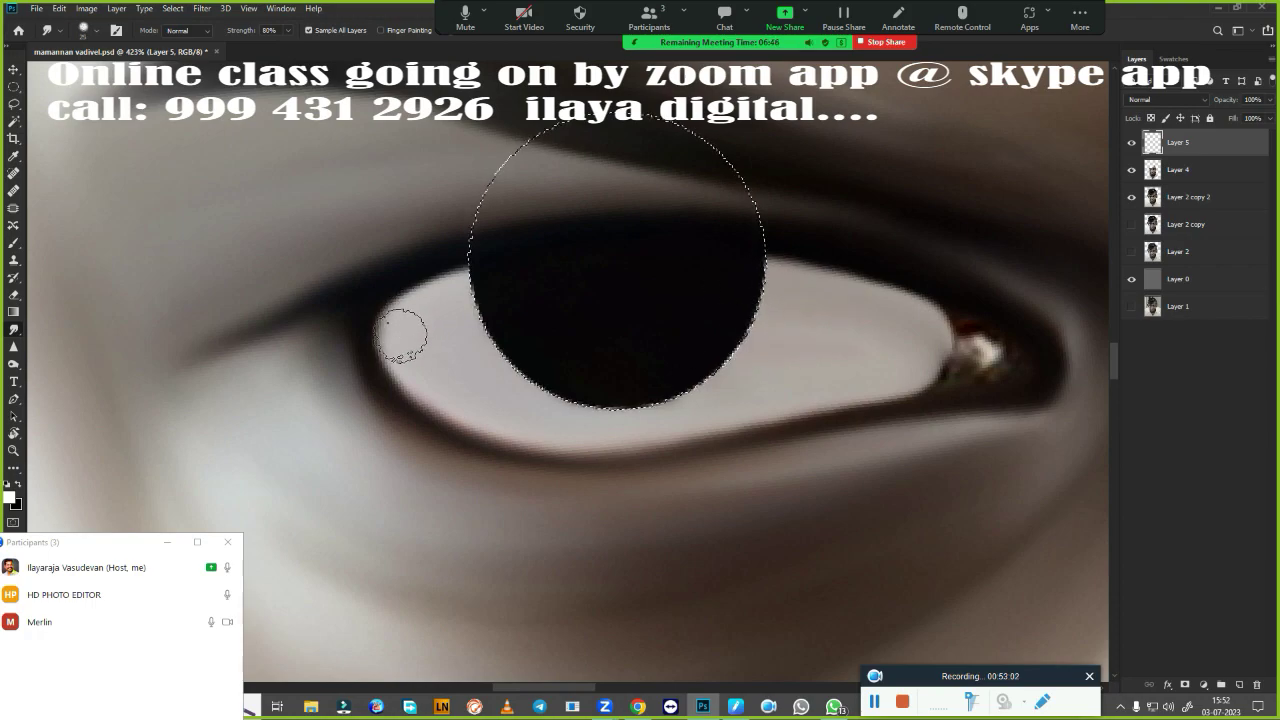
left_click_drag(401, 335, 430, 395)
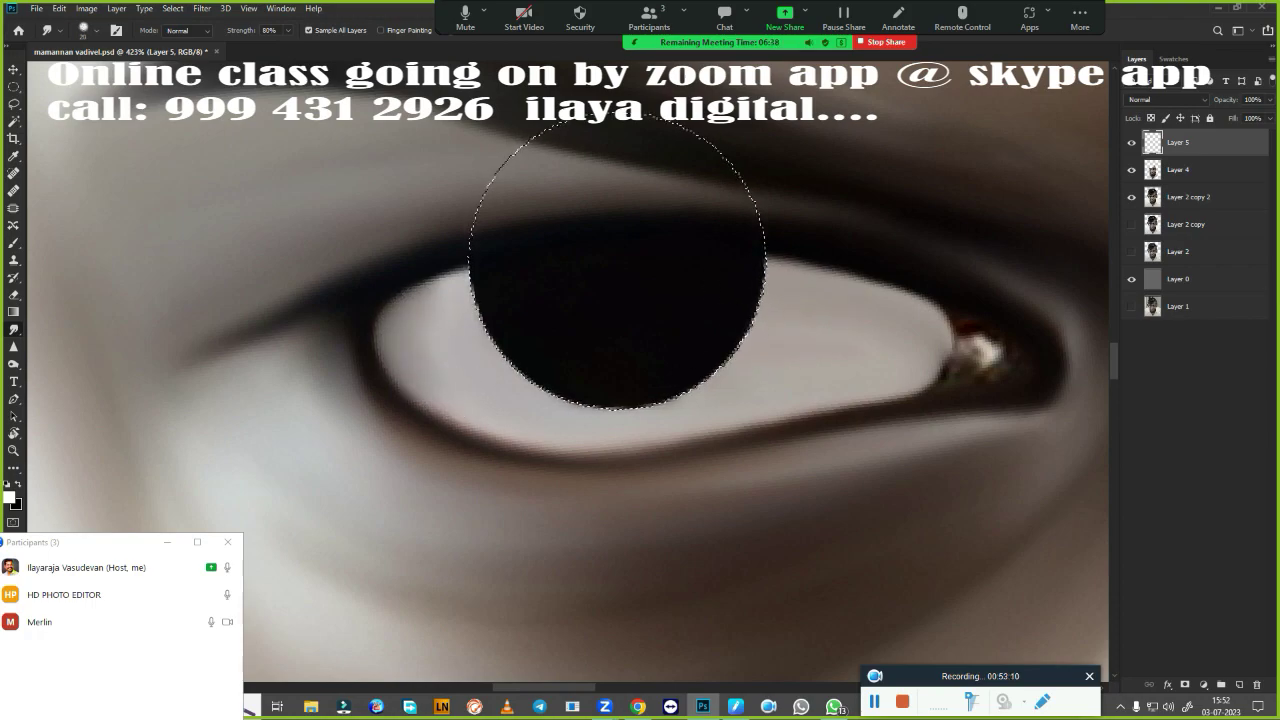
mouse_move(990, 345)
left_mouse_down()
mouse_move(920, 371)
mouse_move(940, 334)
mouse_move(1022, 372)
mouse_move(900, 376)
mouse_move(870, 360)
left_mouse_up()
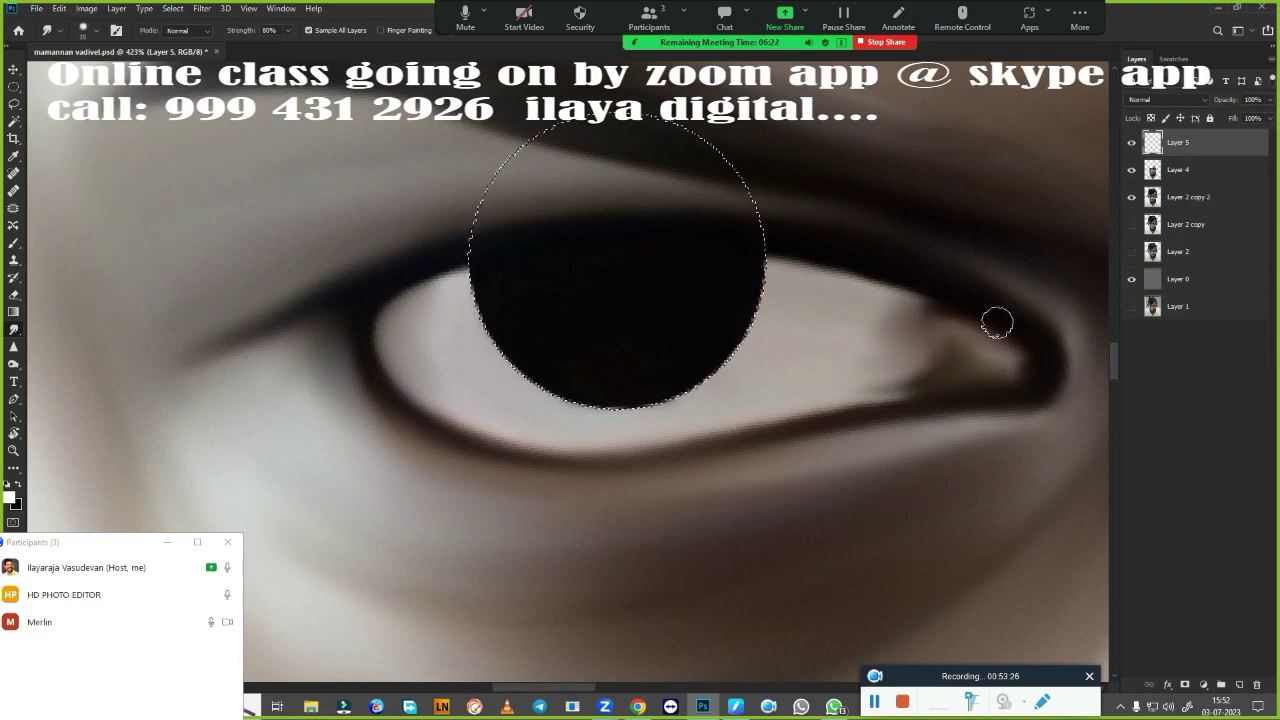
left_click_drag(994, 320, 880, 355)
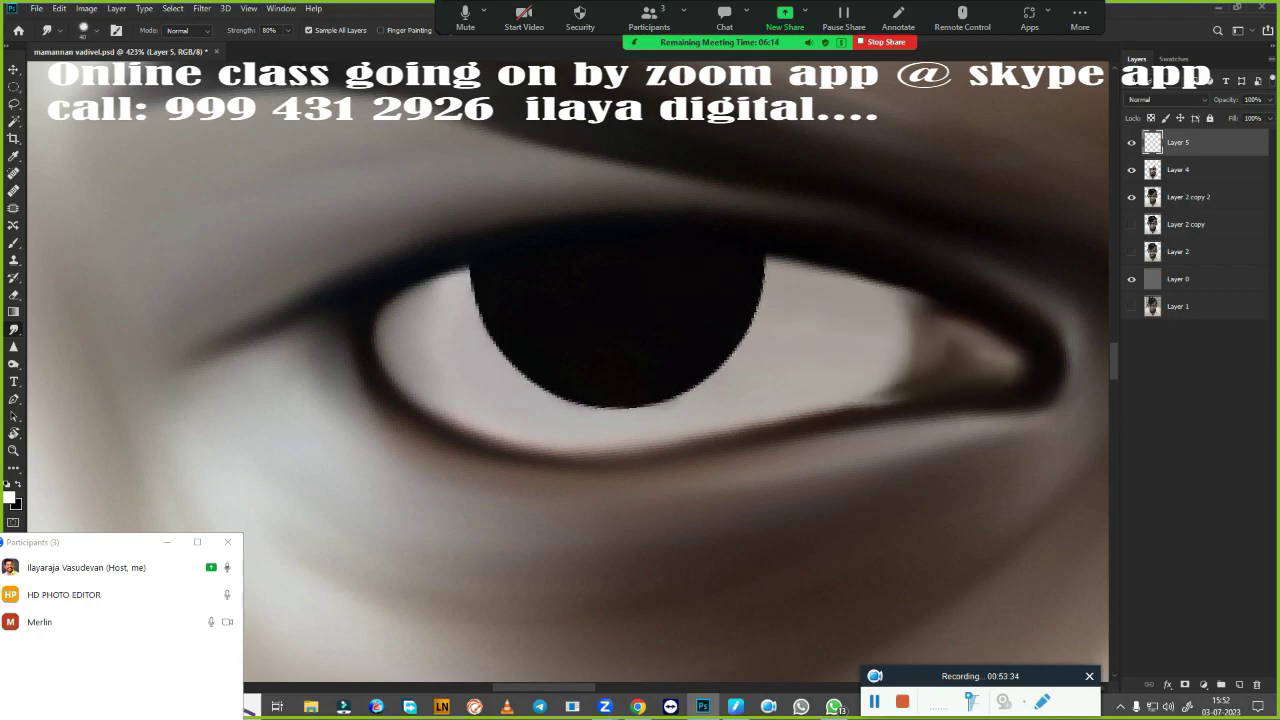
scroll(821, 462, "down", 5)
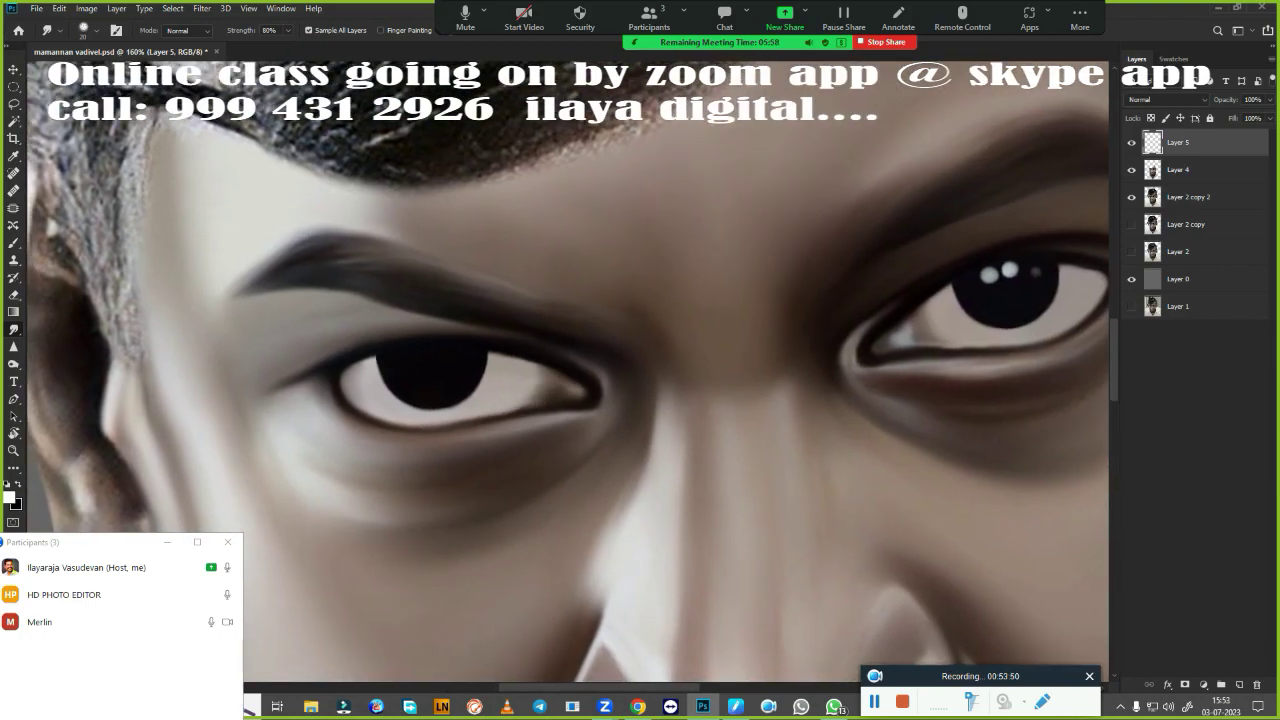
- Copy the right eye's catchlights onto the left pupil, rotate them into place, and merge down
key("ctrl+z")
key("l")
left_click_drag(858, 349, 880, 319)
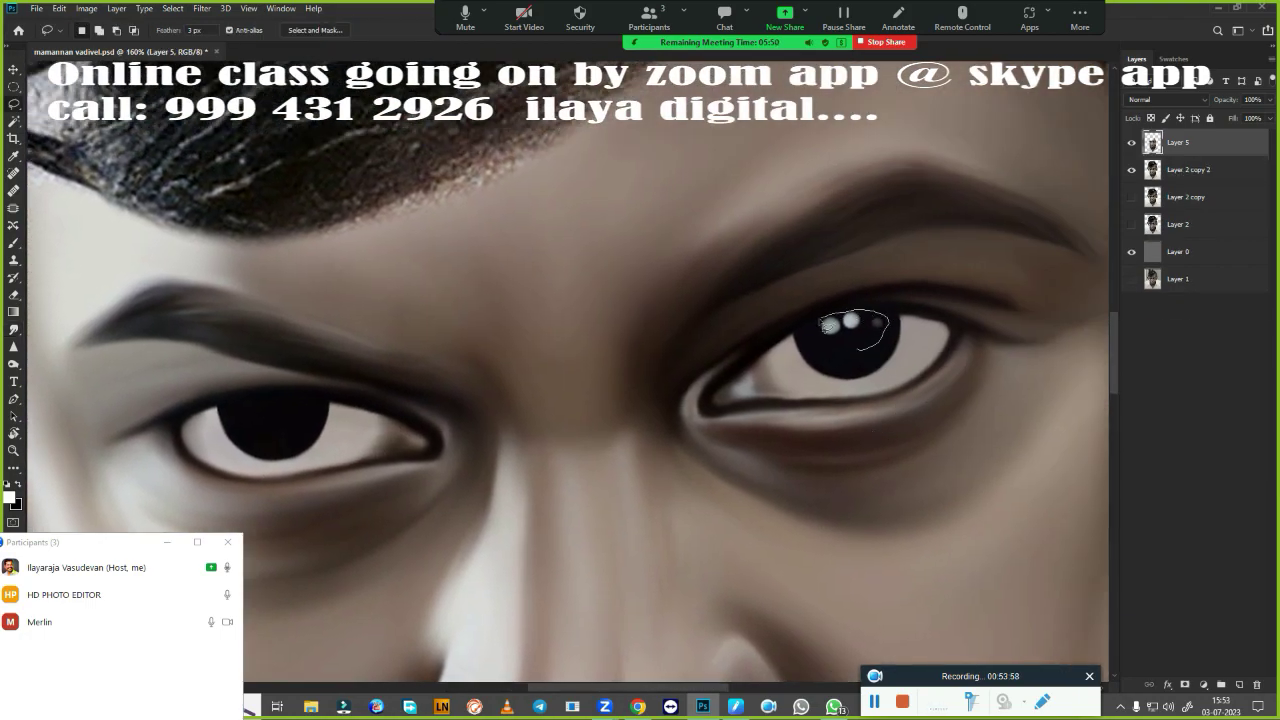
key("ctrl+j")
key("ctrl+t")
left_click_drag(404, 266, 409, 271)
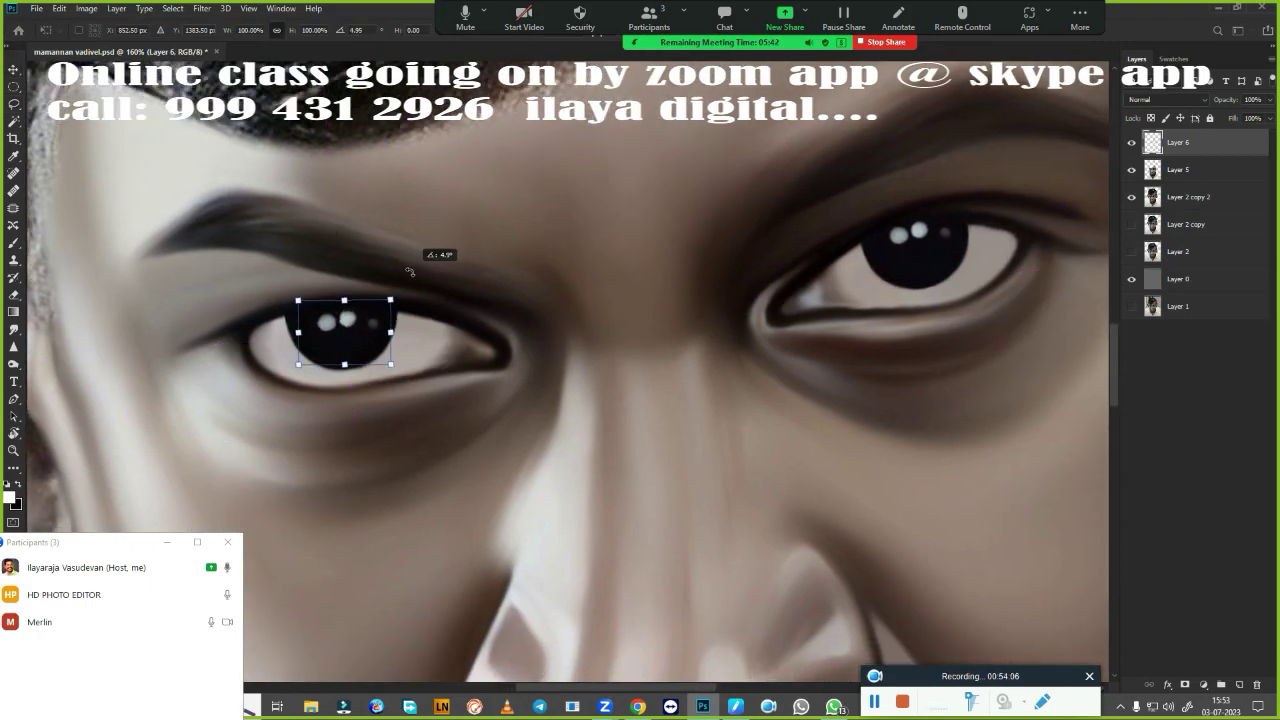
key("Return")
key("ctrl+e")
scroll(840, 513, "down", 5)
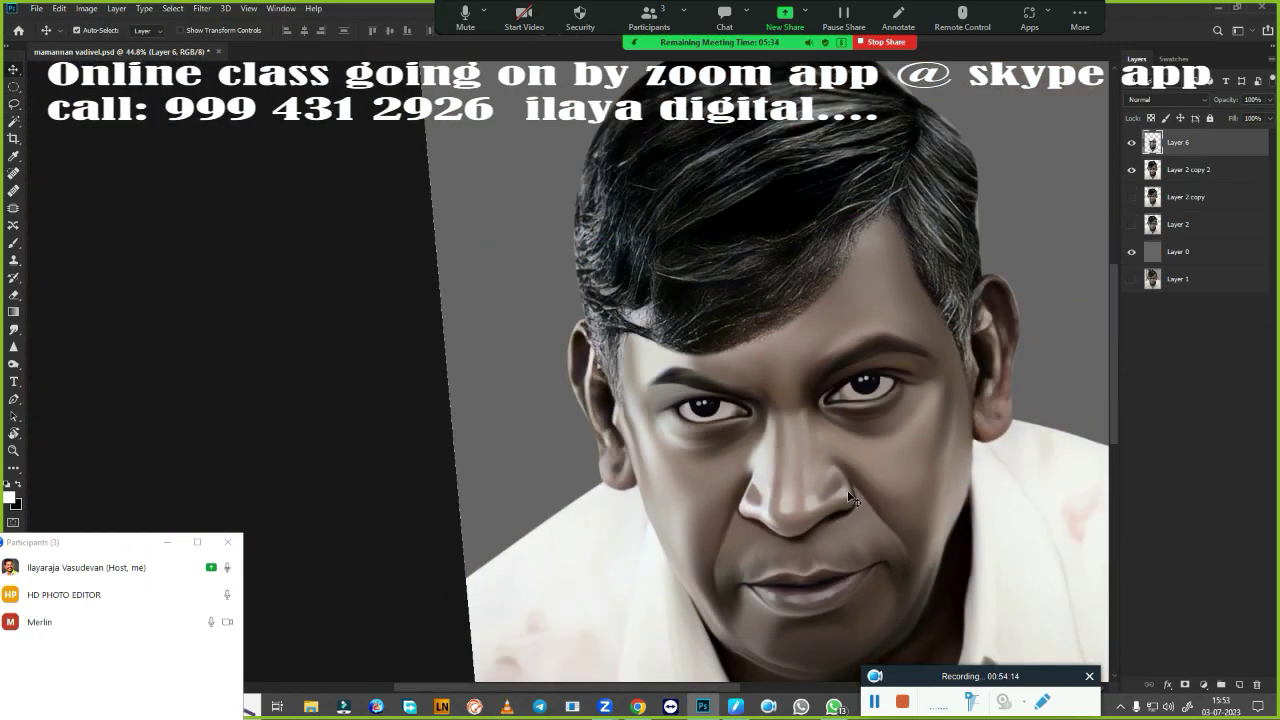
scroll(850, 497, "up", 3)
scroll(829, 457, "up", 2)
key("r")
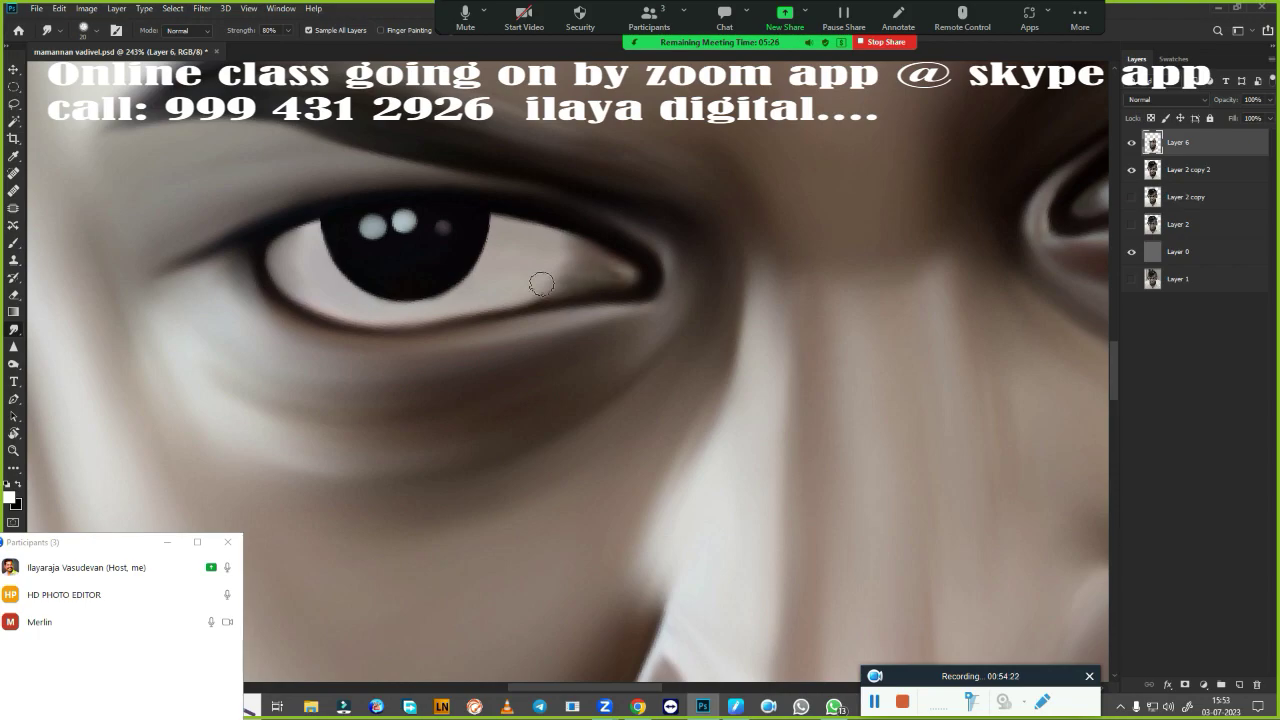
scroll(541, 279, "down", 4)
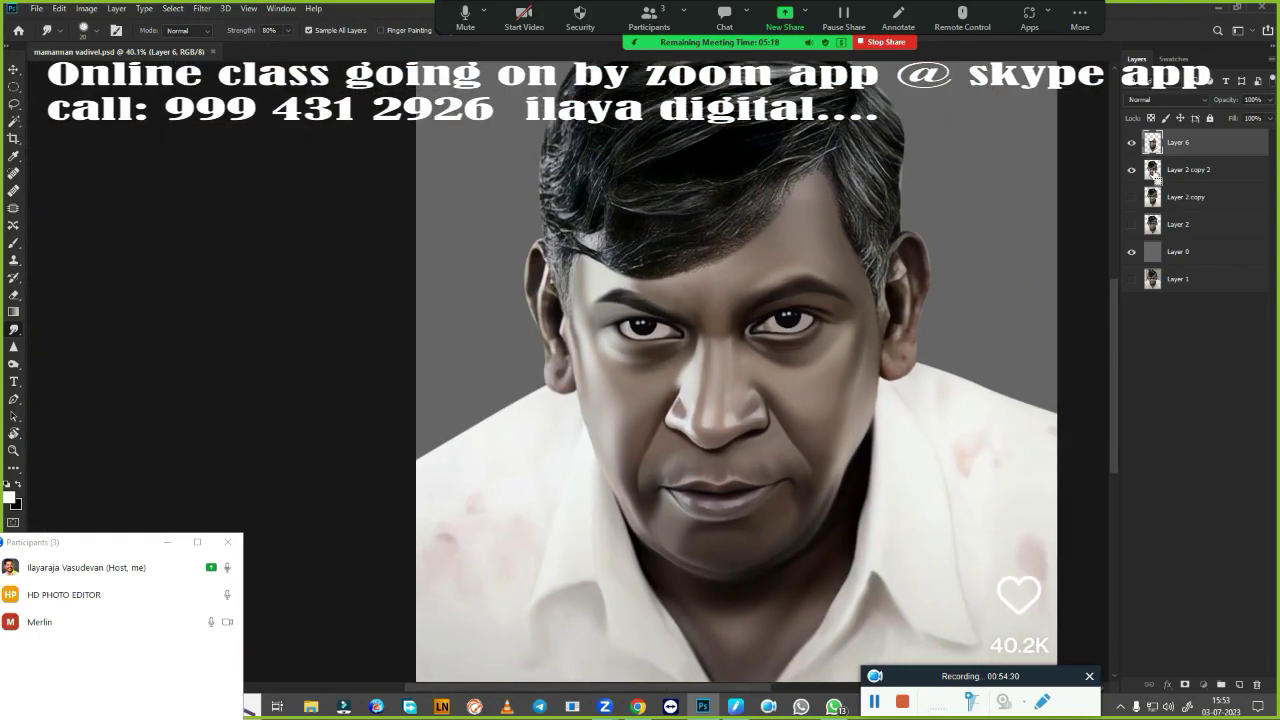
- Smudge both inner ears smooth, blending their light and dark patches
scroll(960, 430, "up", 3)
mouse_move(960, 430)
left_mouse_down()
mouse_move(548, 255)
mouse_move(618, 8)
left_mouse_up()
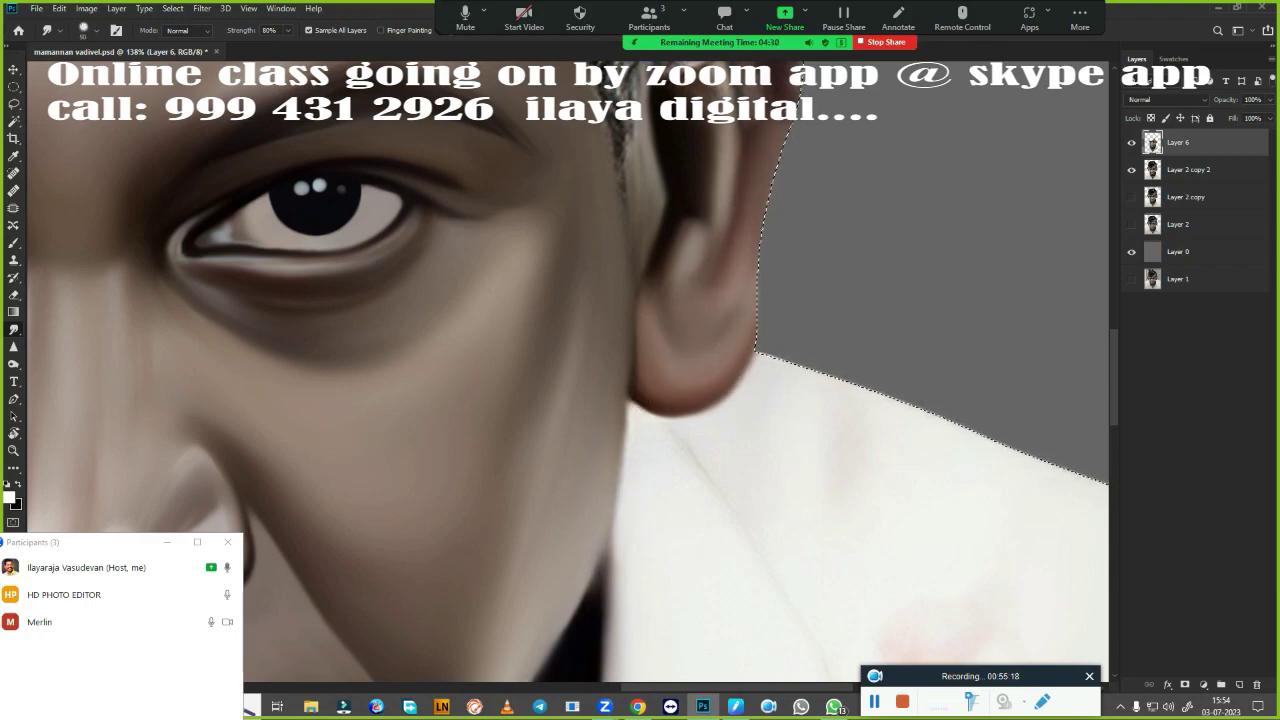
scroll(770, 393, "up", 5)
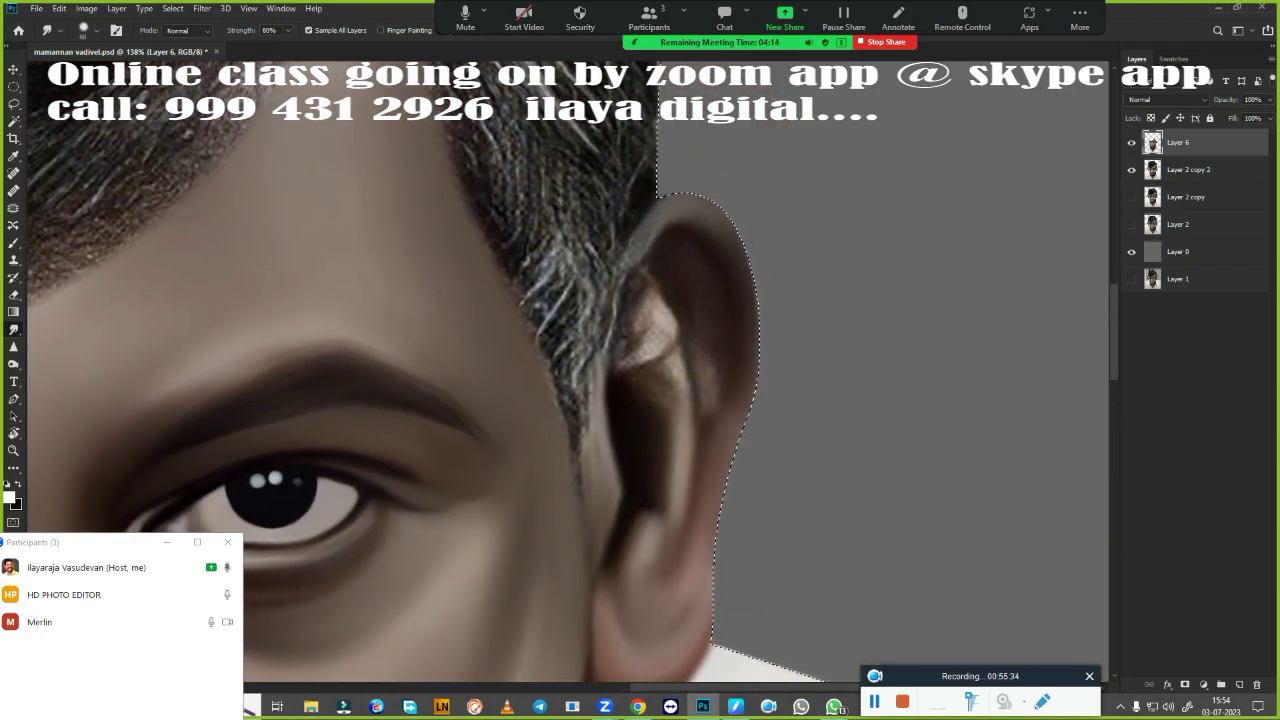
mouse_move(629, 293)
left_mouse_down()
mouse_move(611, 333)
mouse_move(640, 355)
left_mouse_up()
mouse_move(694, 299)
left_mouse_down()
mouse_move(674, 394)
mouse_move(638, 409)
left_mouse_up()
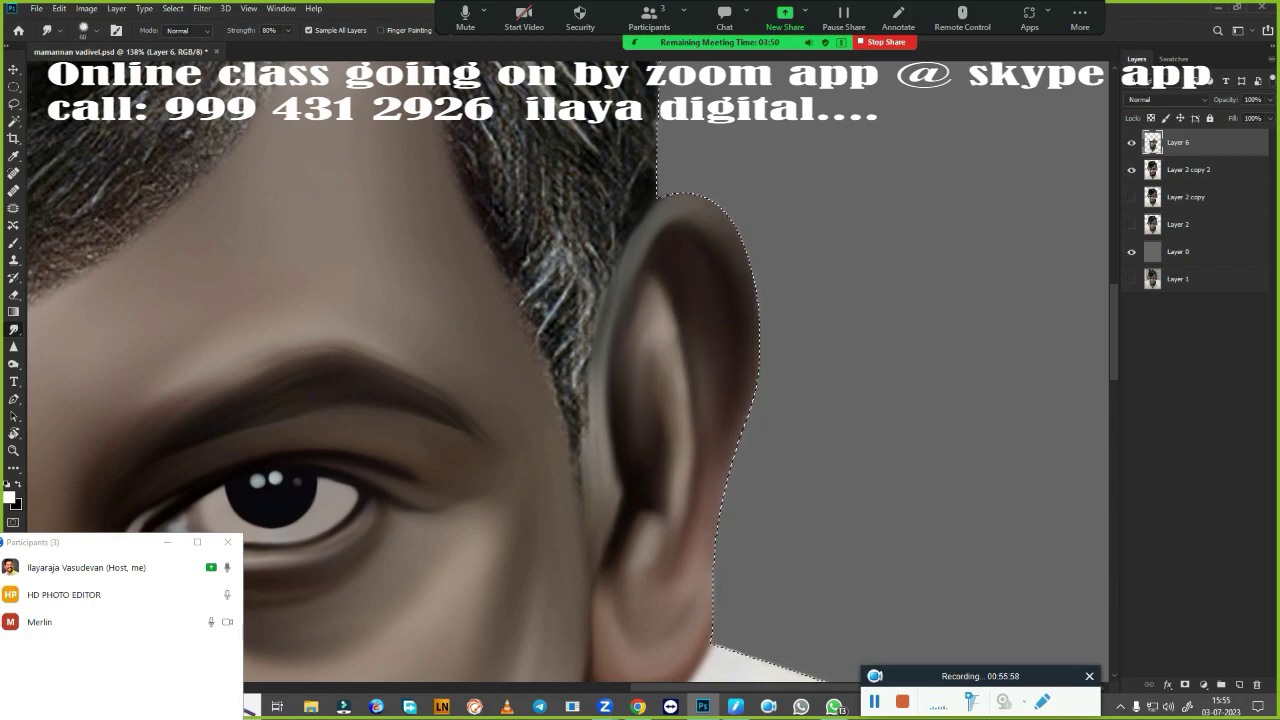
scroll(650, 540, "down", 3)
scroll(491, 457, "up", 3)
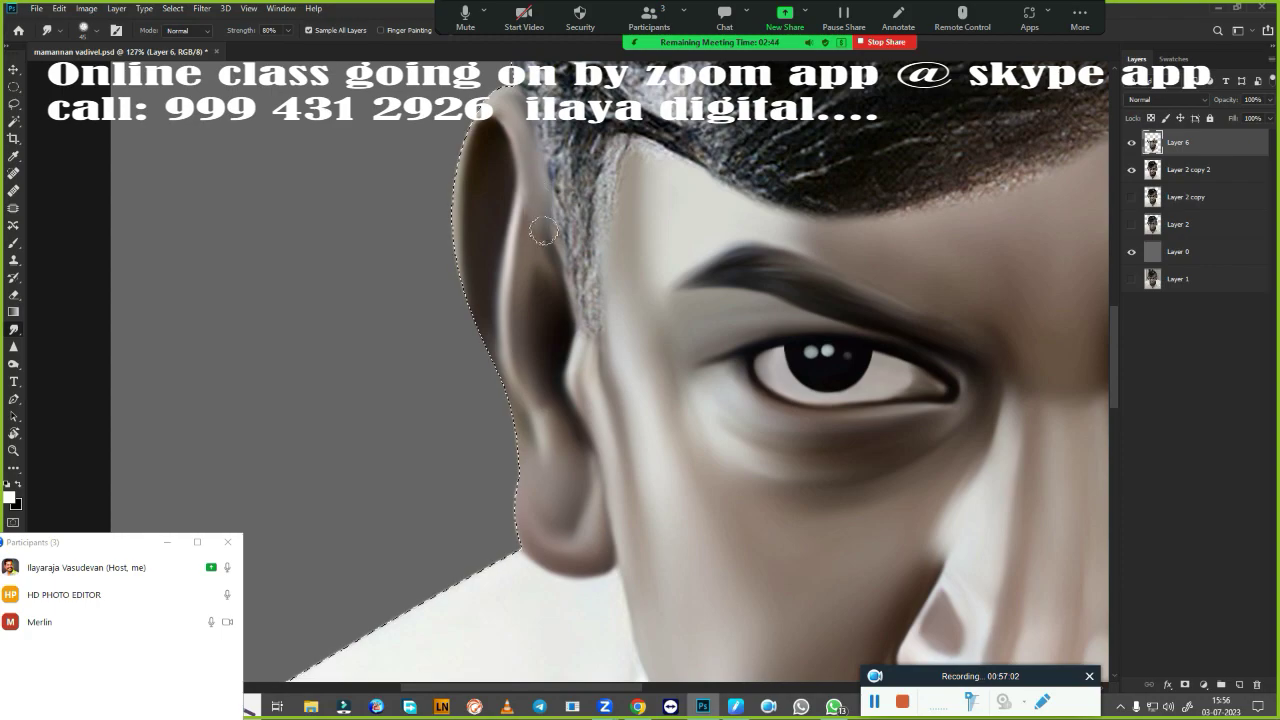
left_click_drag(519, 277, 548, 318)
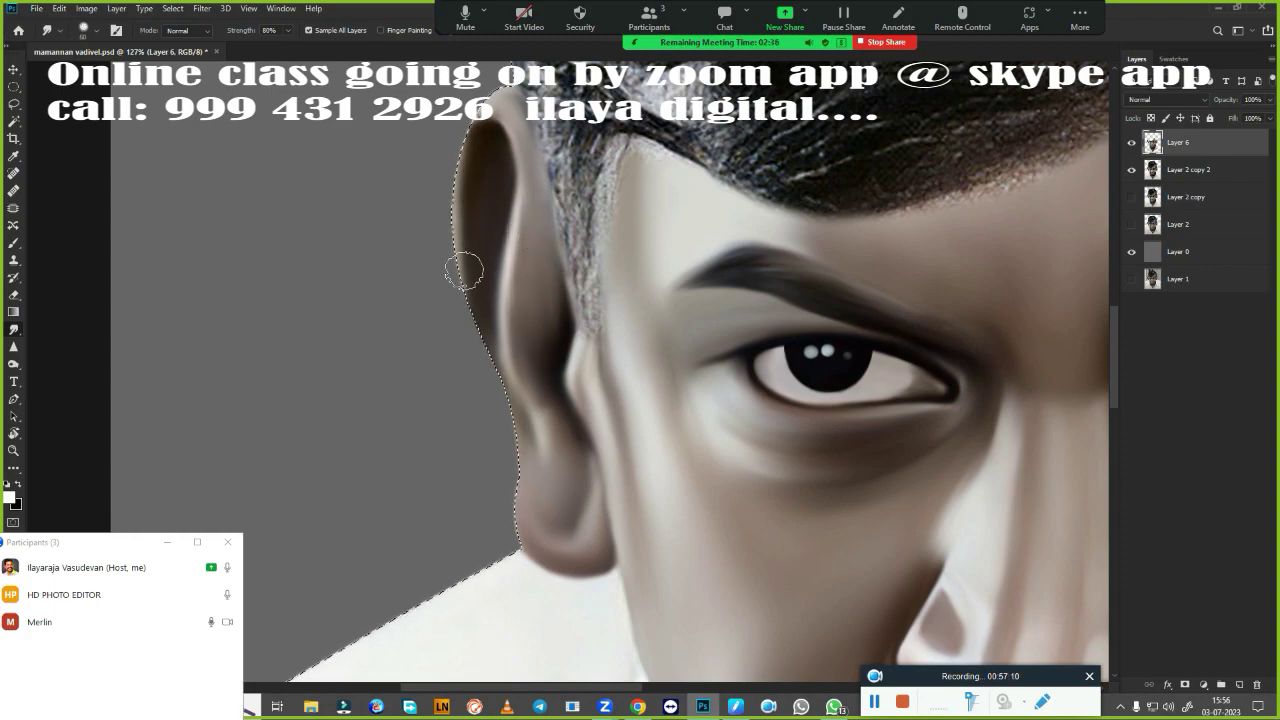
- Smudge away the pink stains and overlay icons on the white shirt
key("ctrl+minus")
scroll(610, 360, "down", 5)
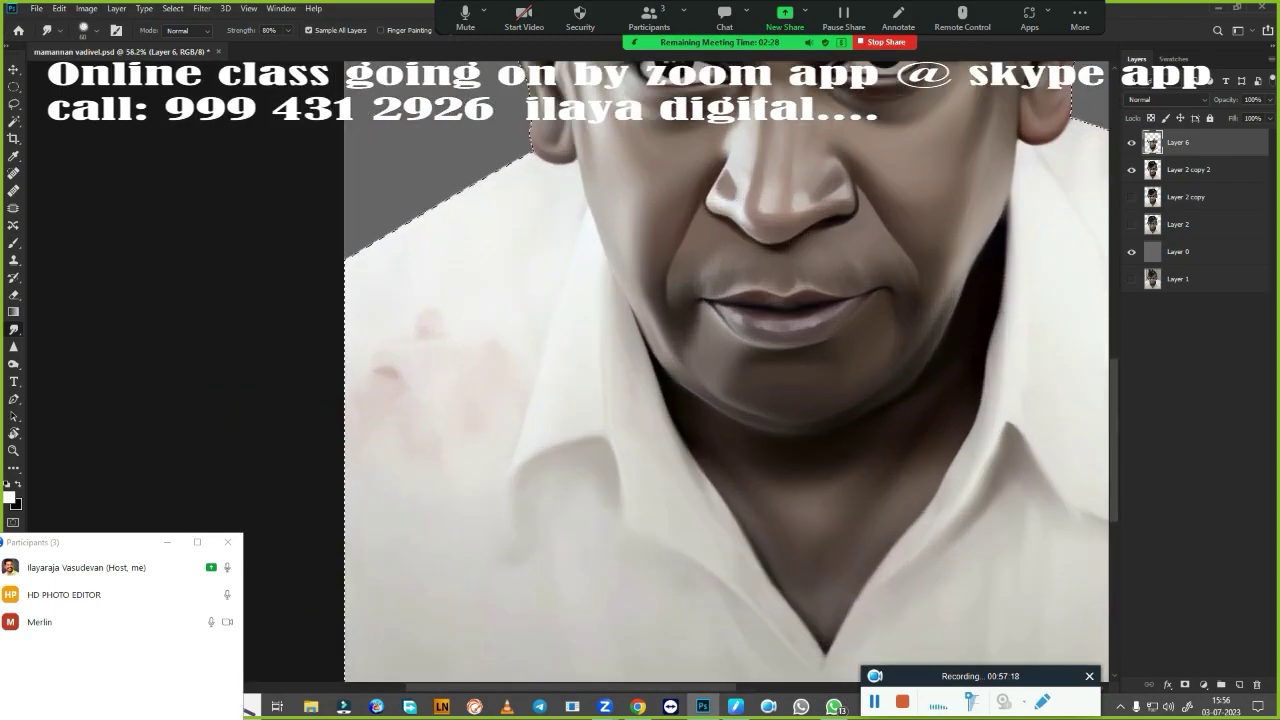
left_click_drag(420, 300, 400, 600)
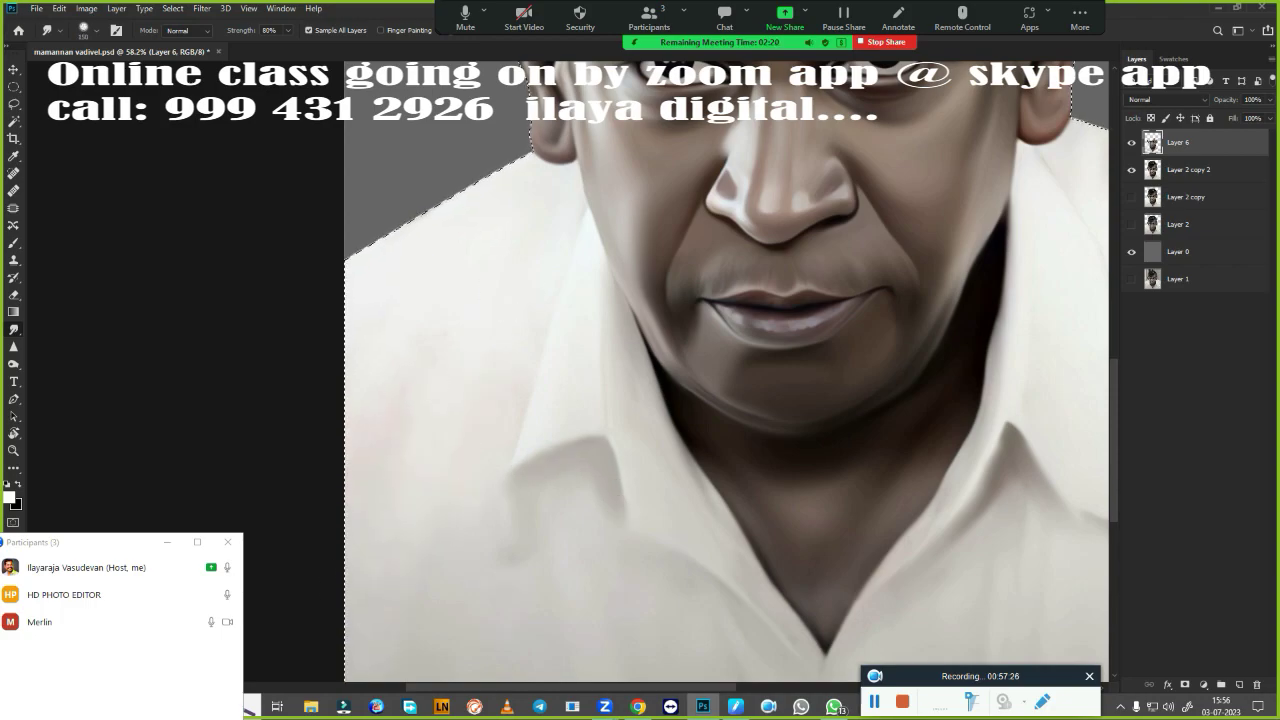
scroll(548, 492, "down", 3)
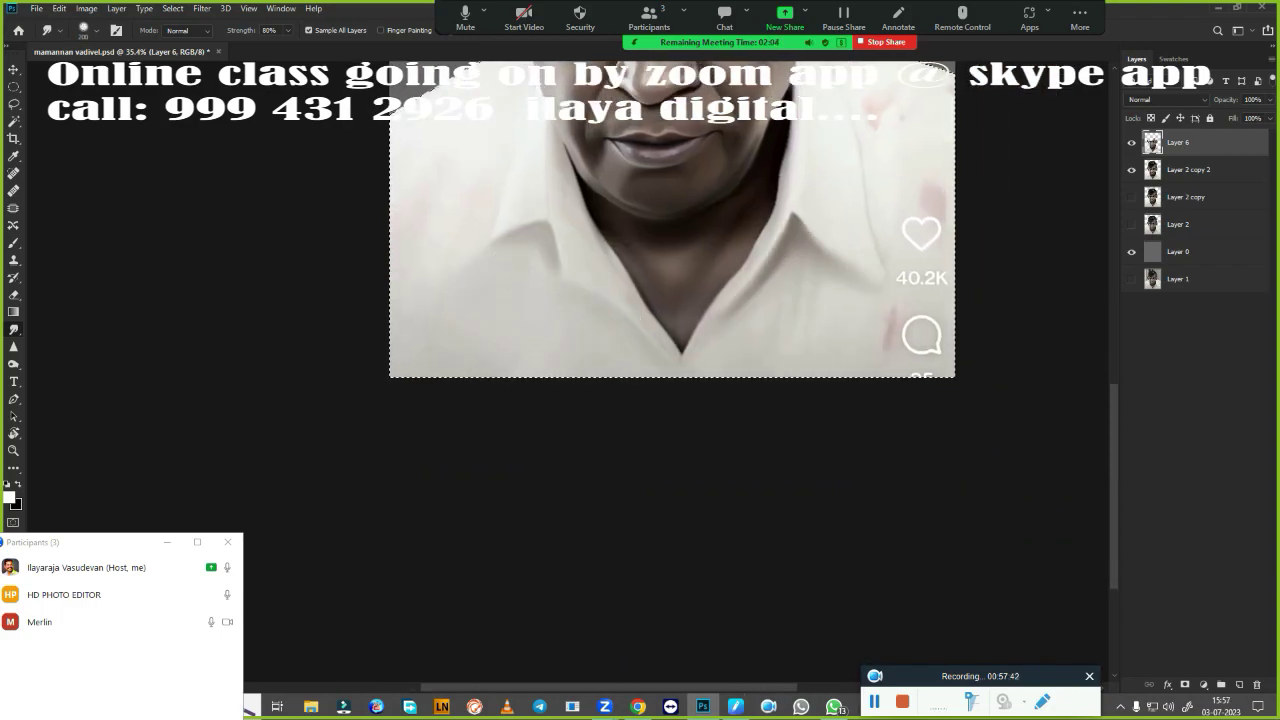
left_click_drag(670, 300, 416, 516)
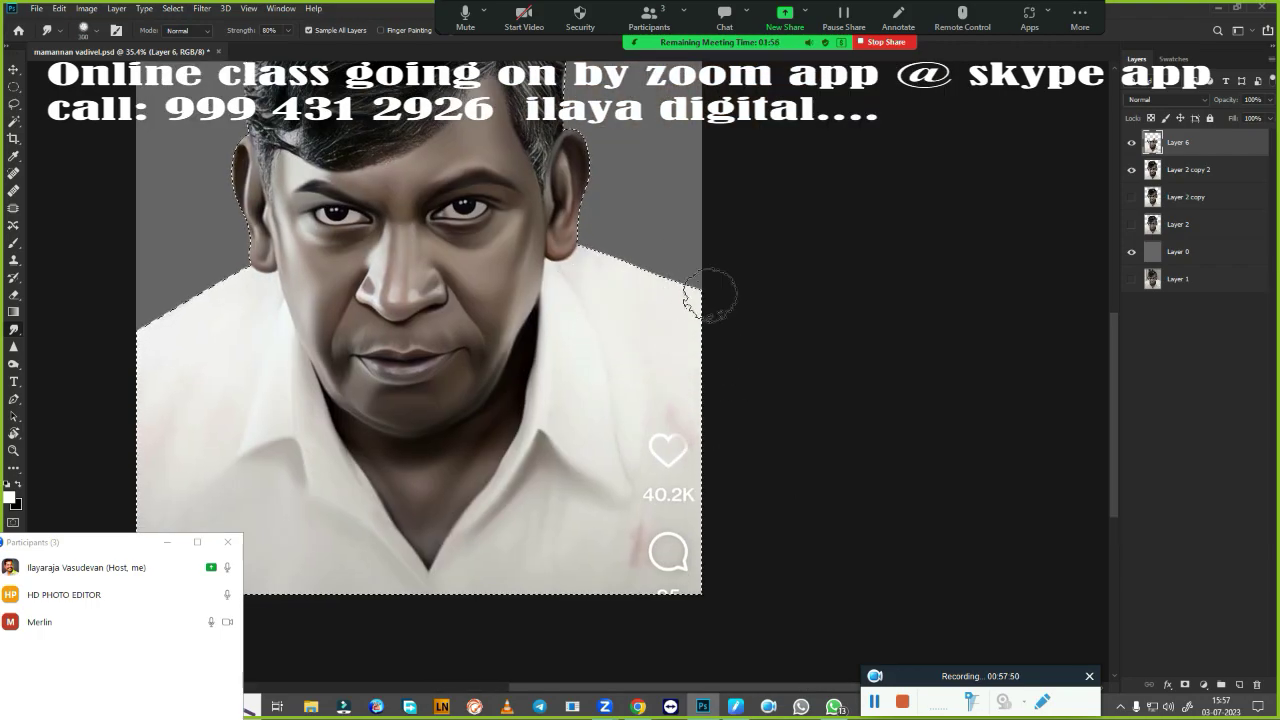
left_click_drag(606, 365, 655, 503)
scroll(686, 323, "up", 3)
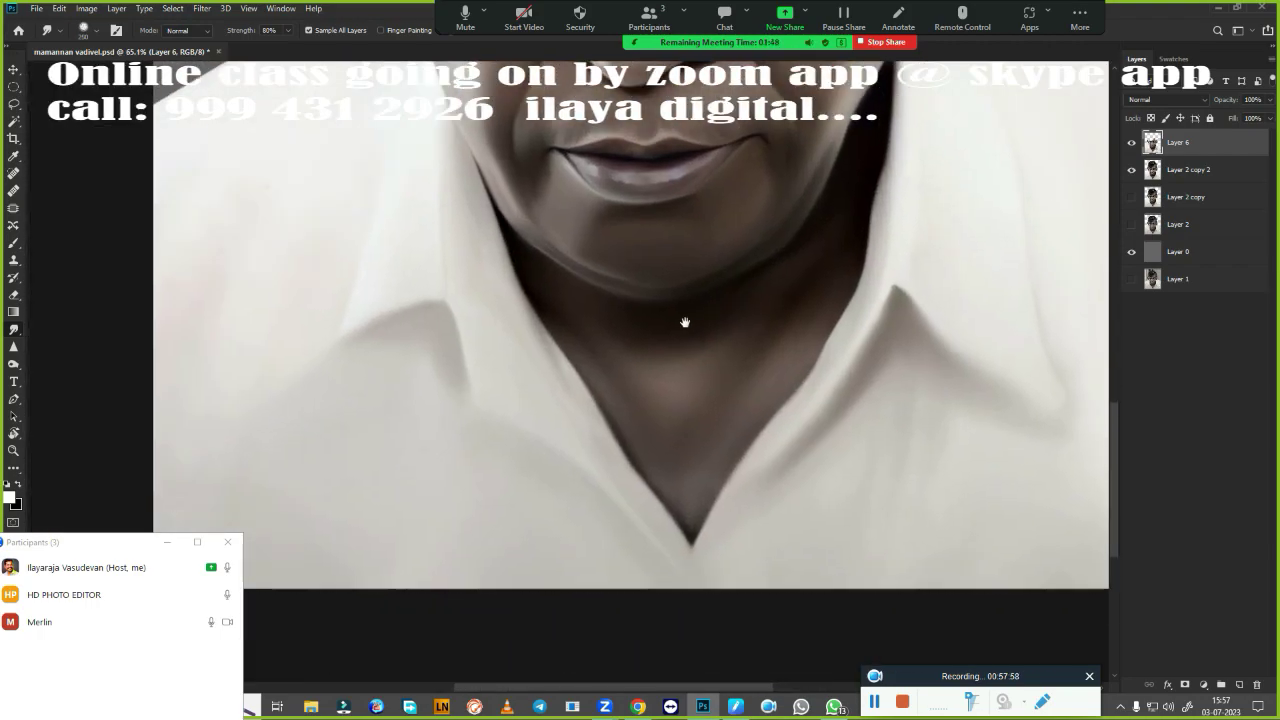
scroll(840, 420, "down", 4)
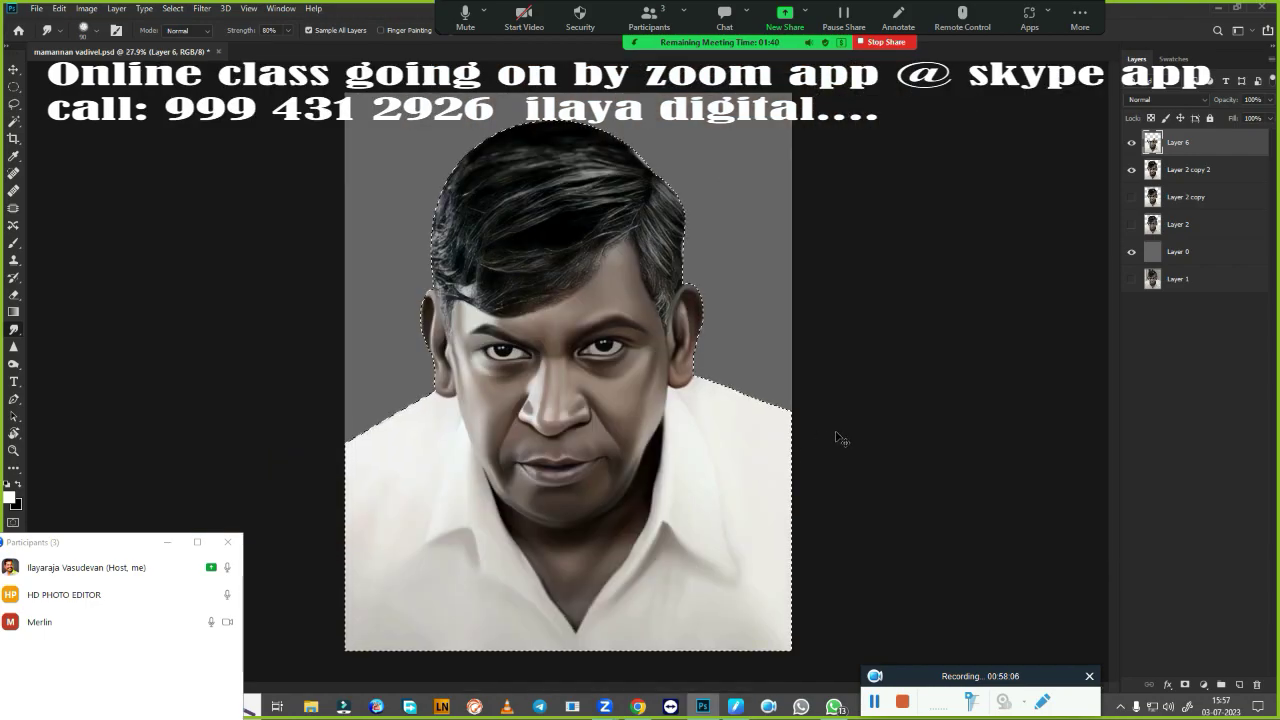
- Toggle Layer 2 copy 2 to compare and fill the grey background Layer 0
left_click(1131, 171)
left_click(1180, 252)
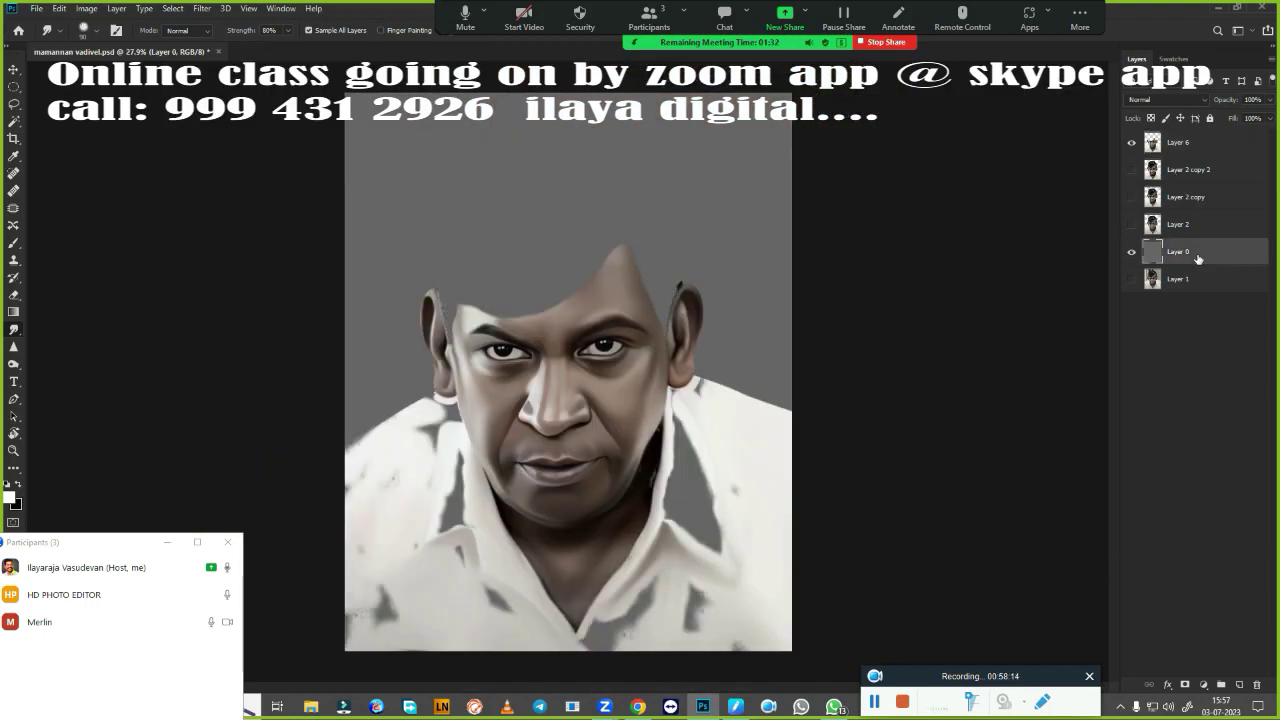
key("ctrl+BackSpace")
left_click(1131, 170)
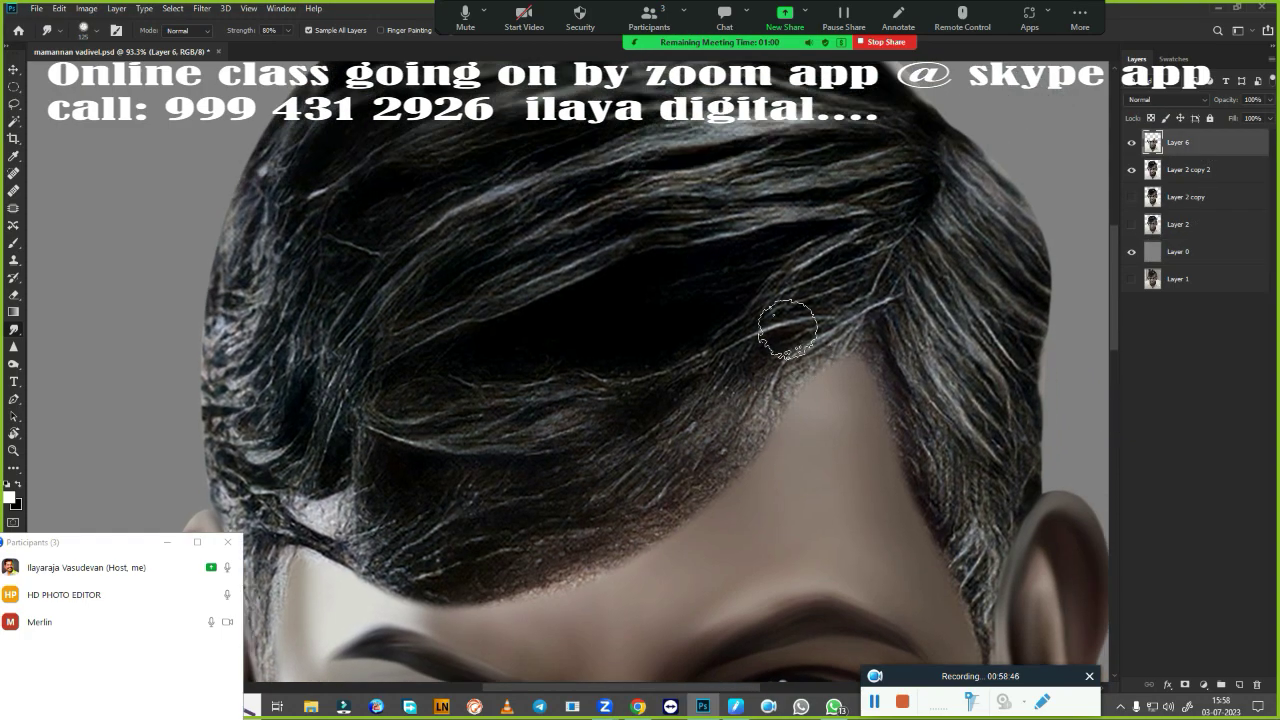
- Pull hair strands down over the forehead hairline and blend the bright temple hair in
left_click_drag(852, 228, 790, 390)
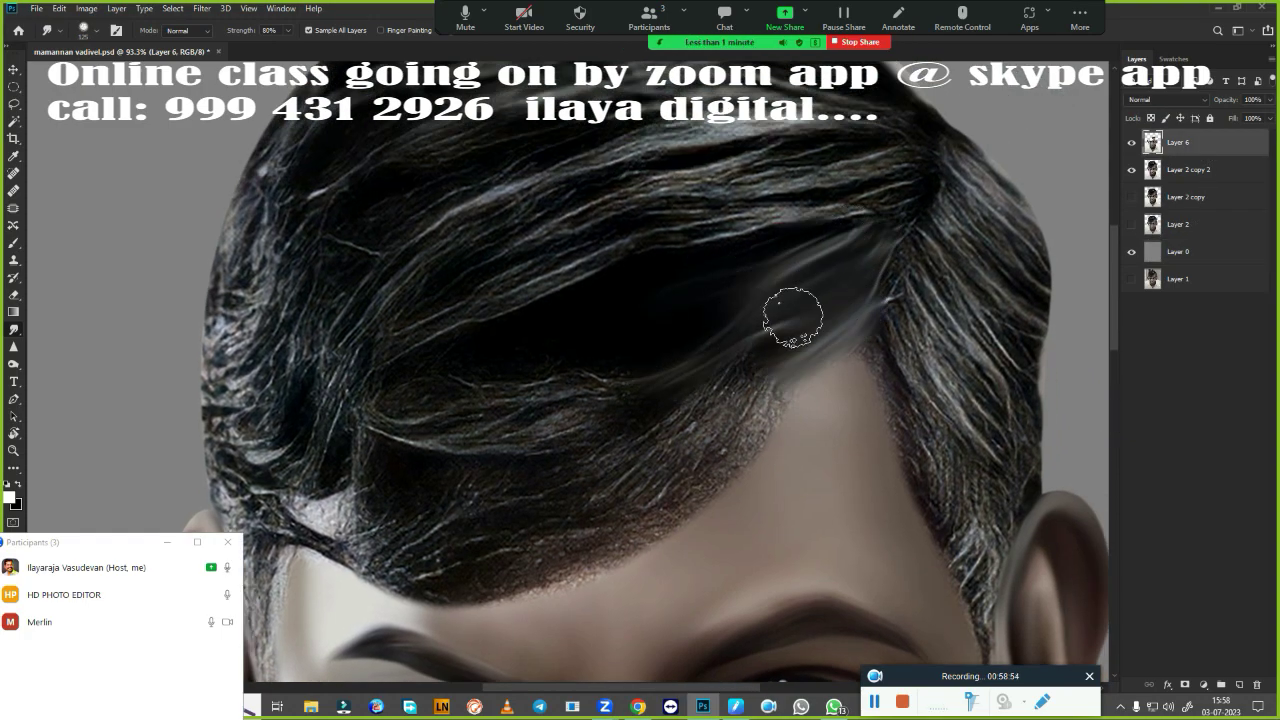
left_click_drag(800, 260, 700, 460)
left_click_drag(290, 540, 430, 520)
left_click_drag(290, 510, 430, 420)
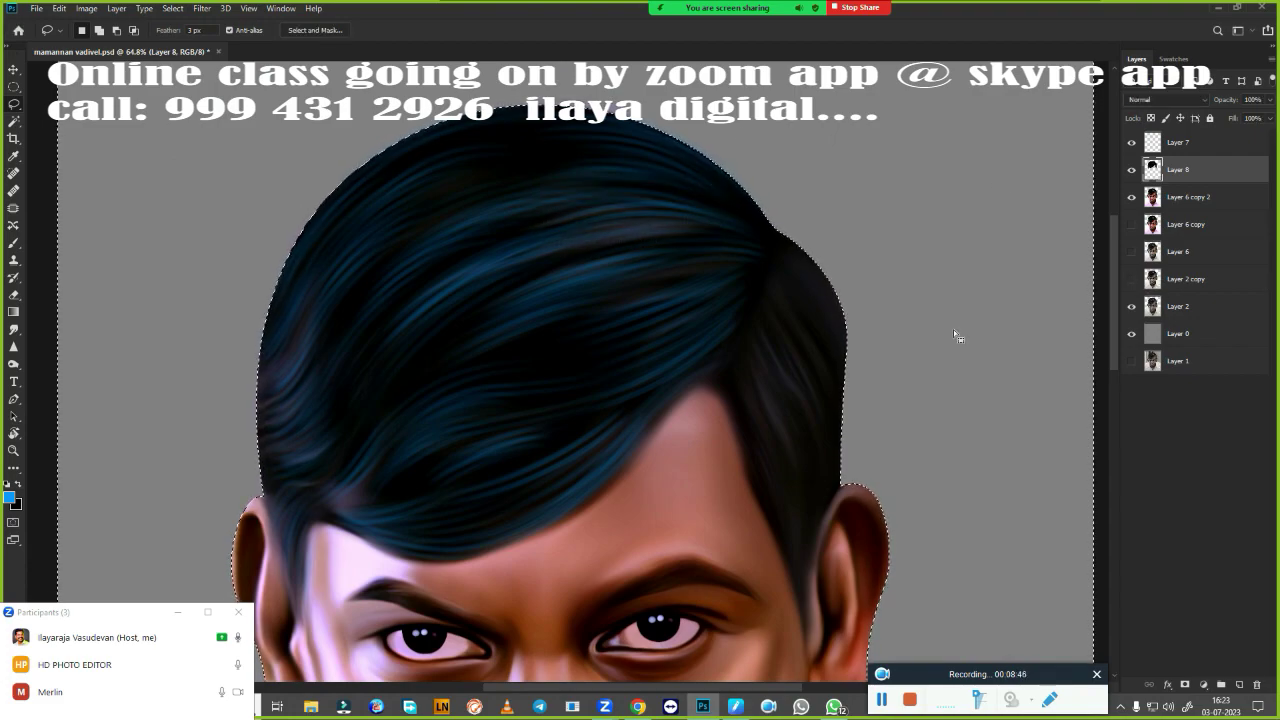
- Duplicate Layer 6 copy 2, open Hue/Saturation to tint the hair, and hide Layer 9 to compare
left_click(1185, 197)
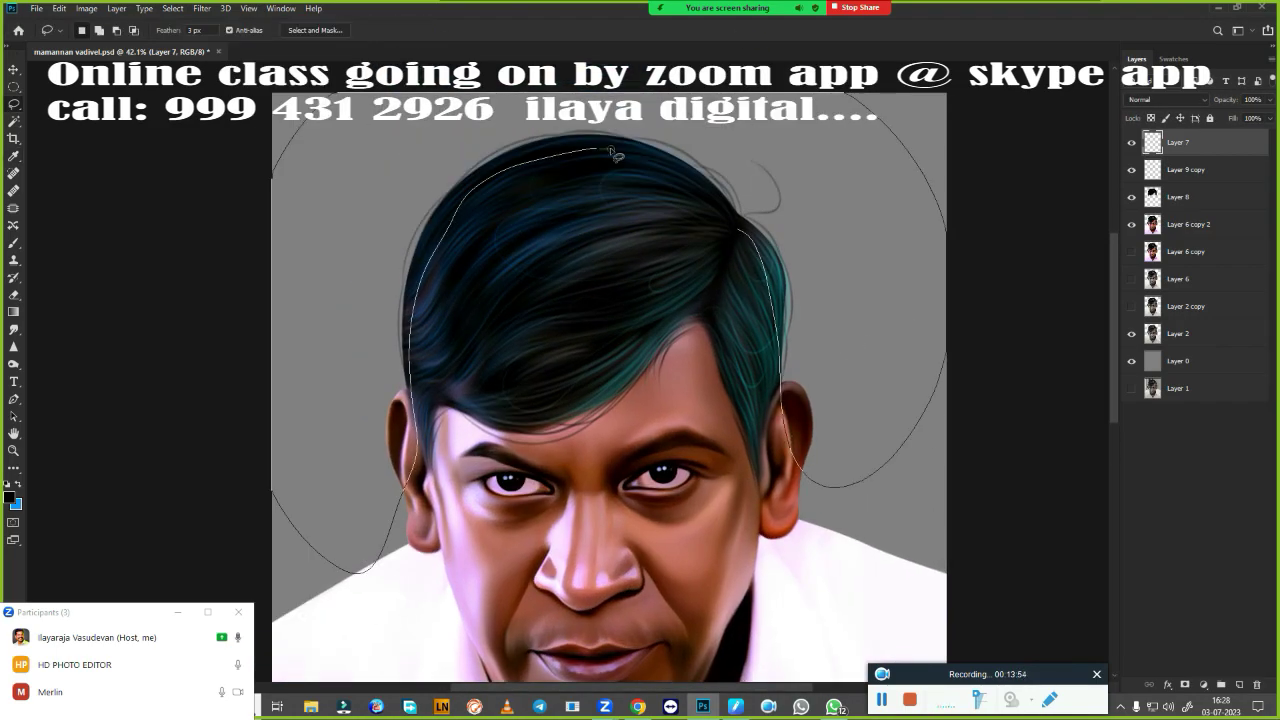
key("ctrl+j")
key("ctrl+u")
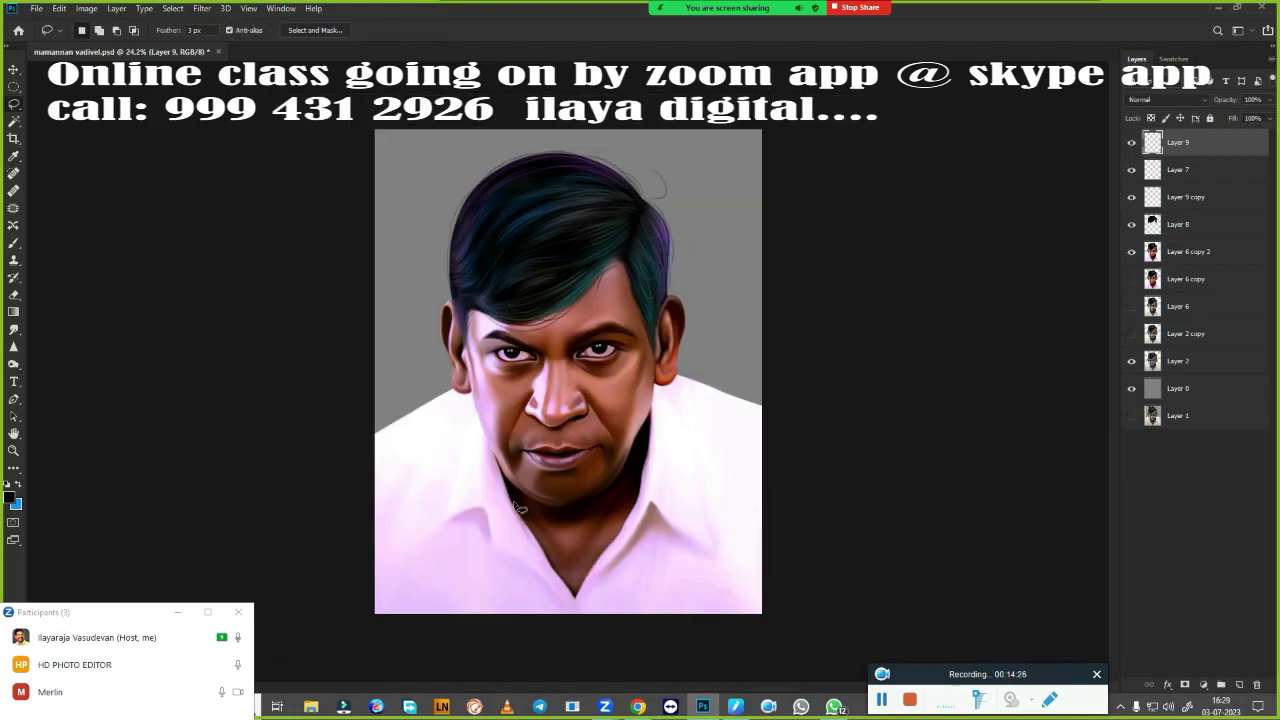
left_click(1181, 253)
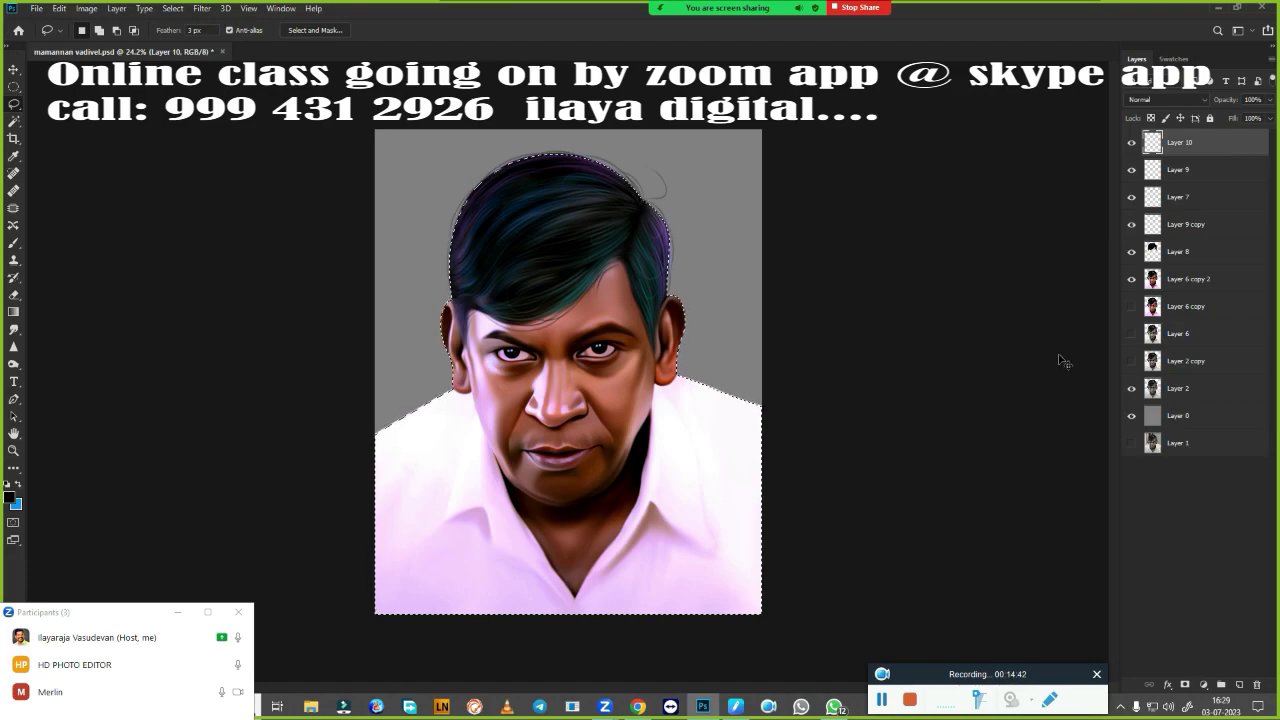
left_click(1132, 143)
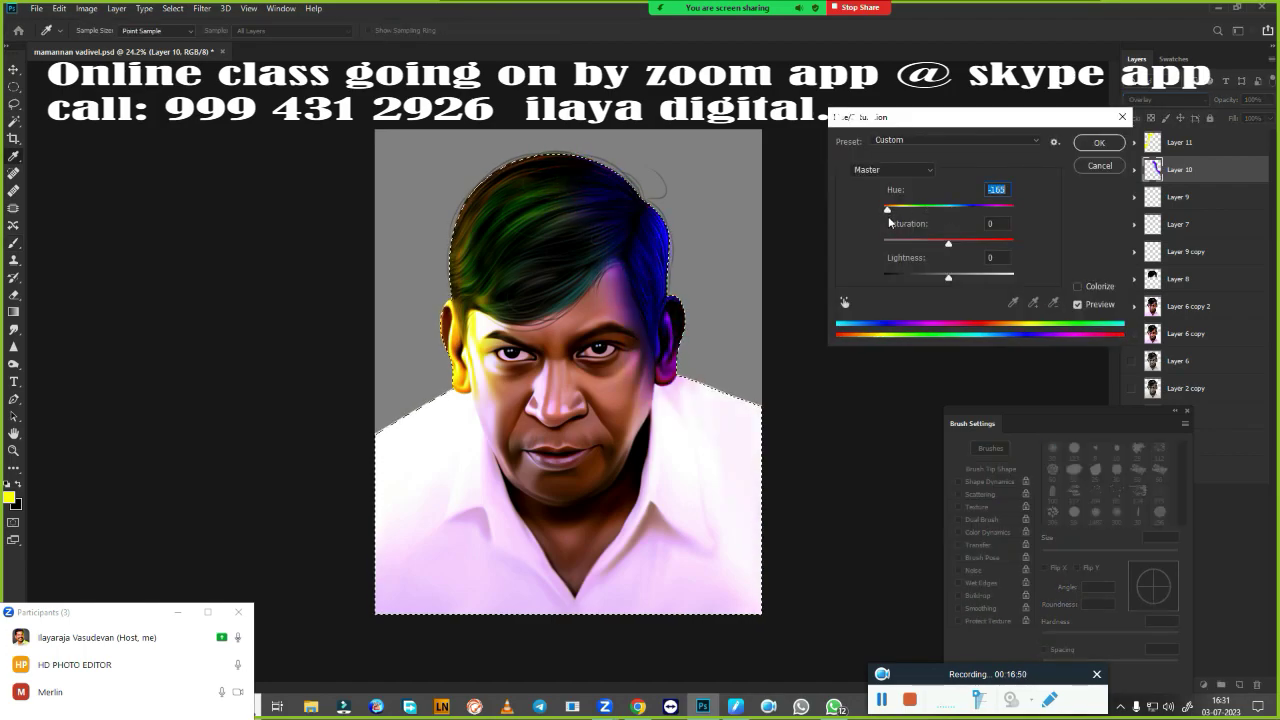
- Shift Layer 11's hue with Hue/Saturation until the hair turns deep blue-teal, then confirm
left_click_drag(965, 209, 997, 209)
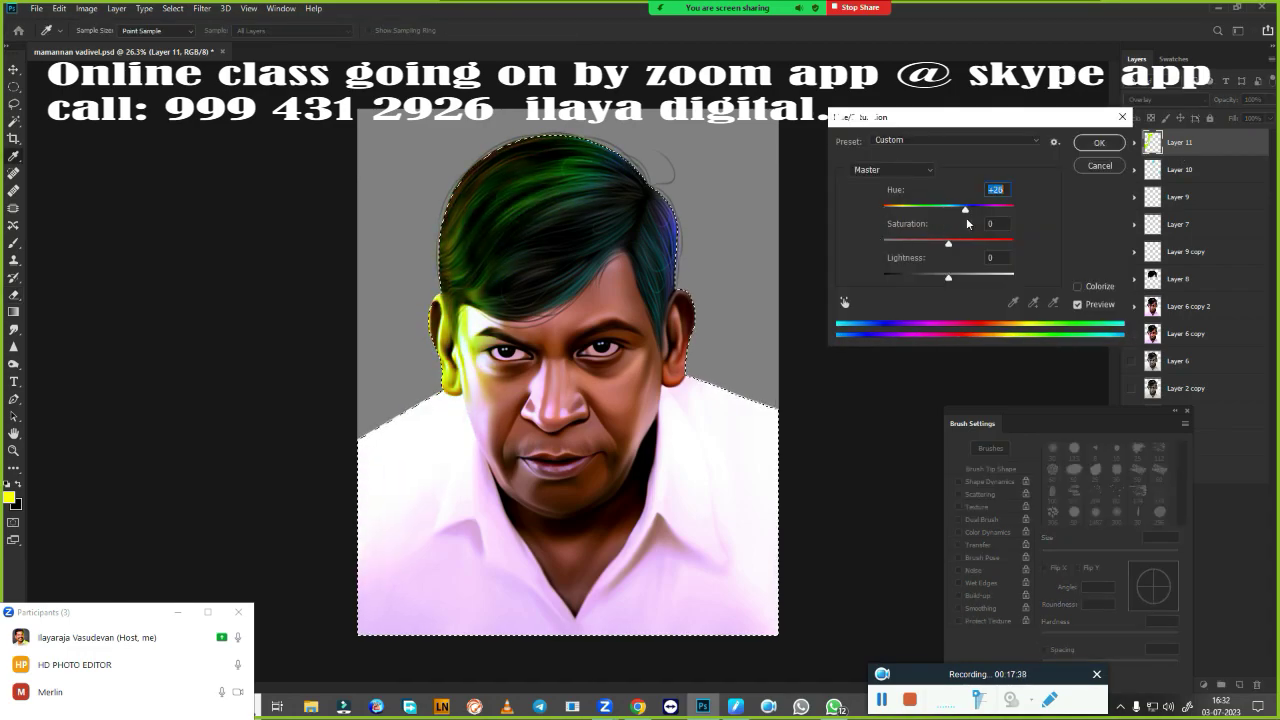
left_click_drag(966, 218, 1000, 217)
key("Return")
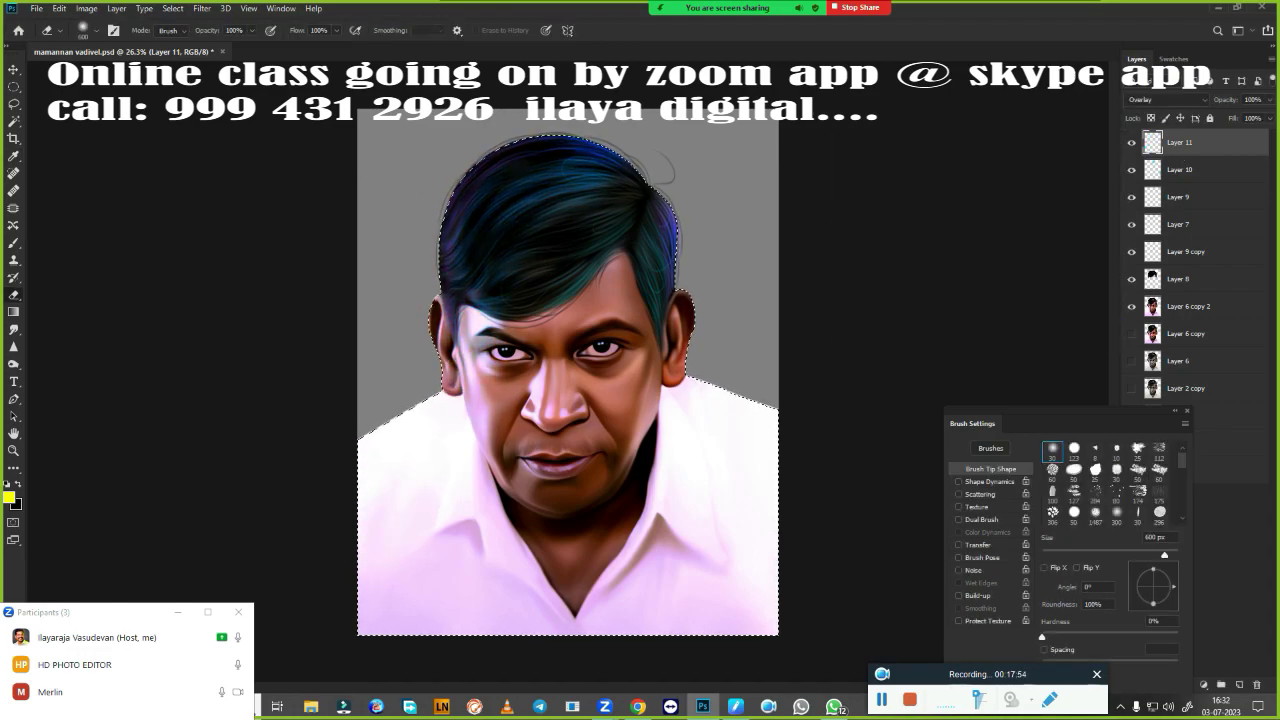